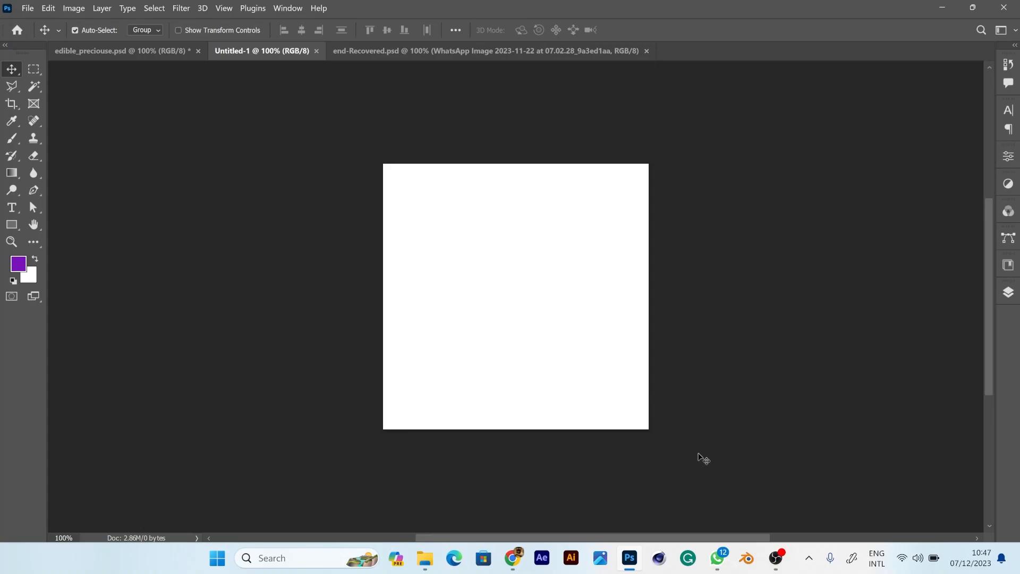
click(775, 565)
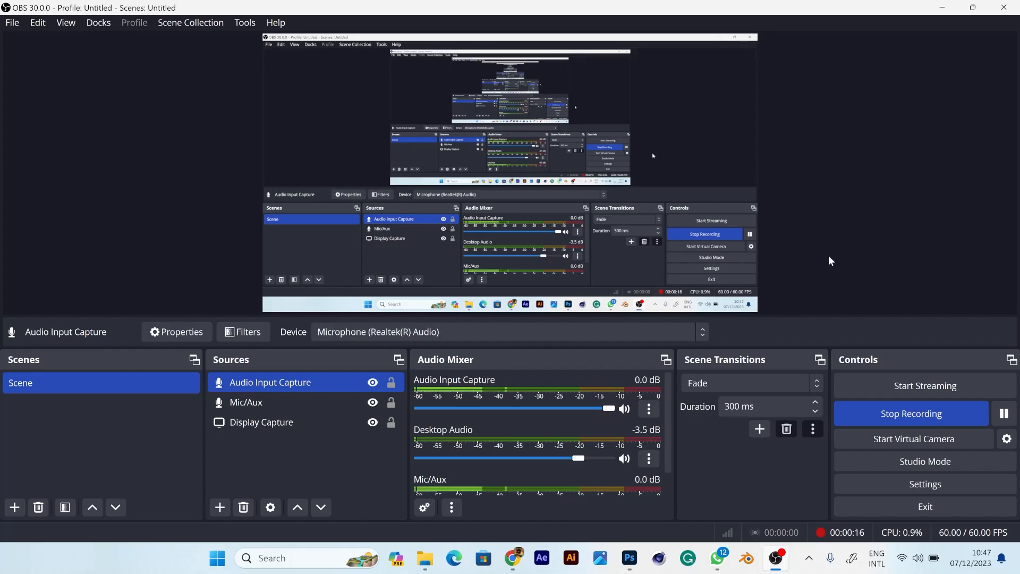
click(776, 560)
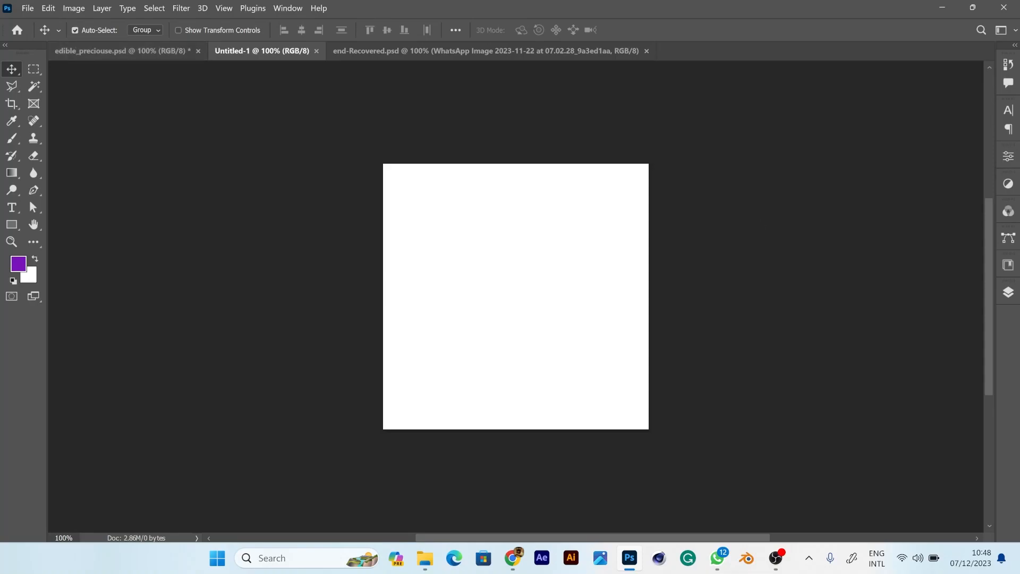
Review the open Precious Edibles and End of Year Party flyer designs and the source files in the "for tutorial" folder.
click(135, 56)
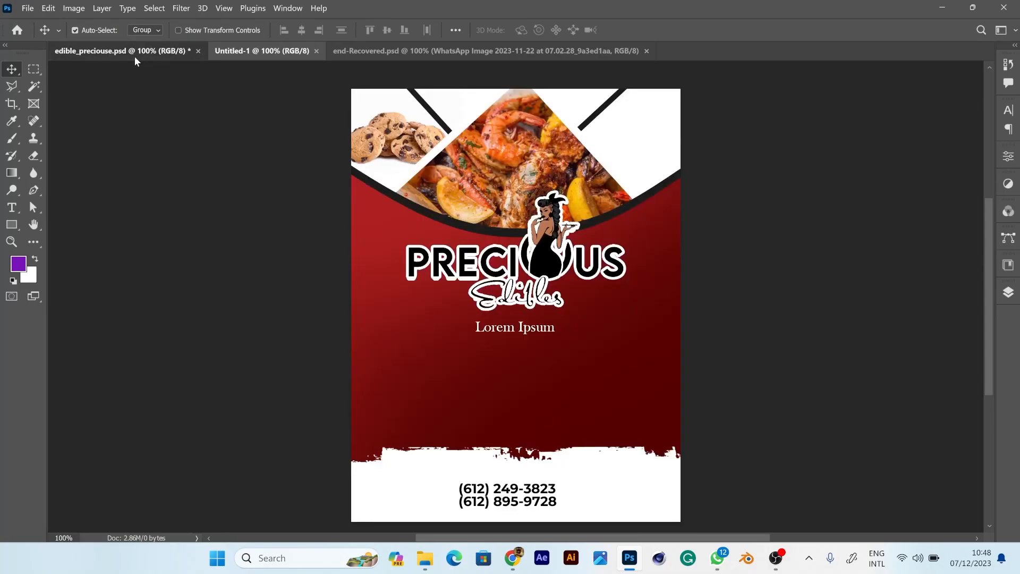
click(385, 52)
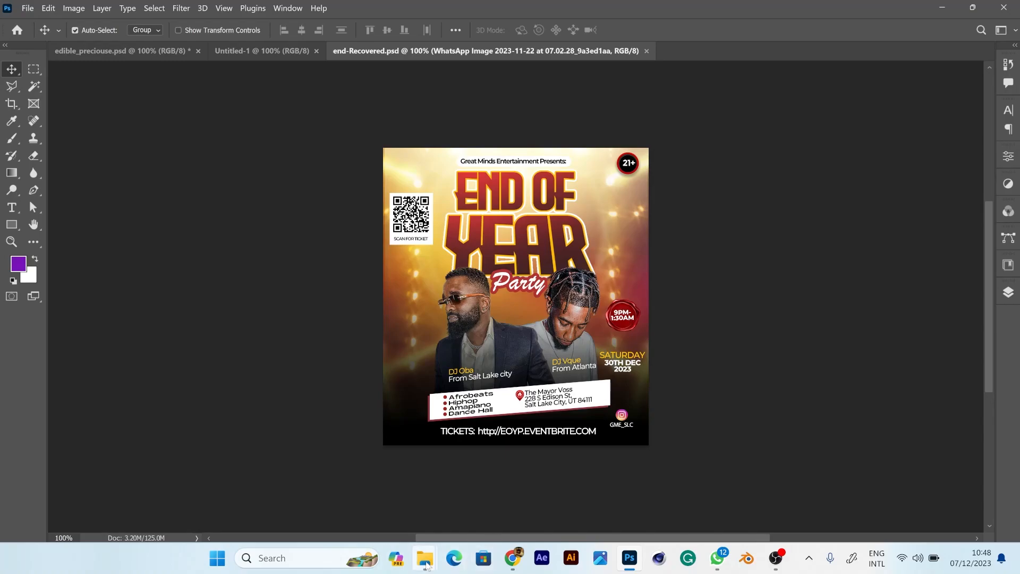
mouse_move(425, 557)
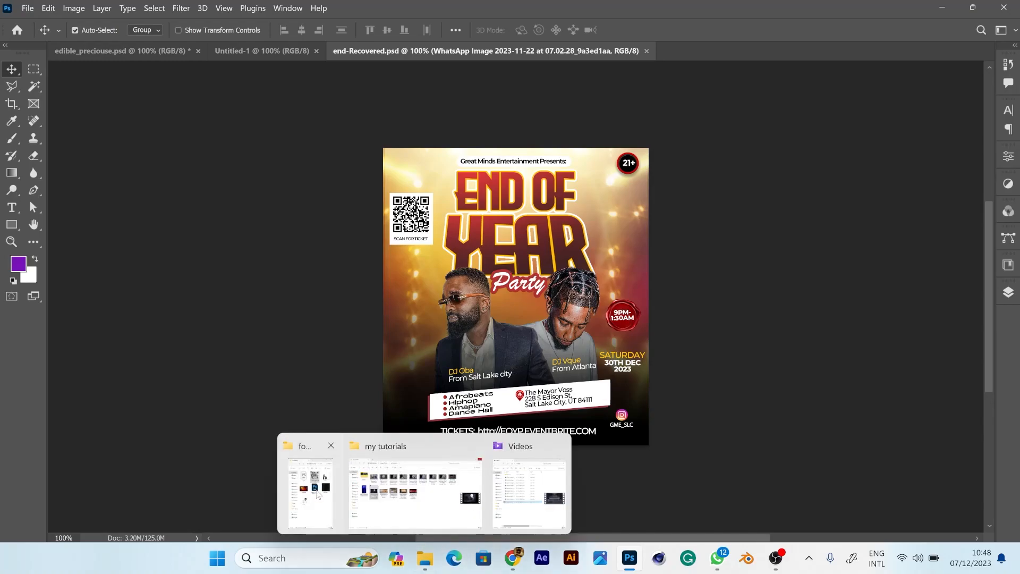
click(331, 468)
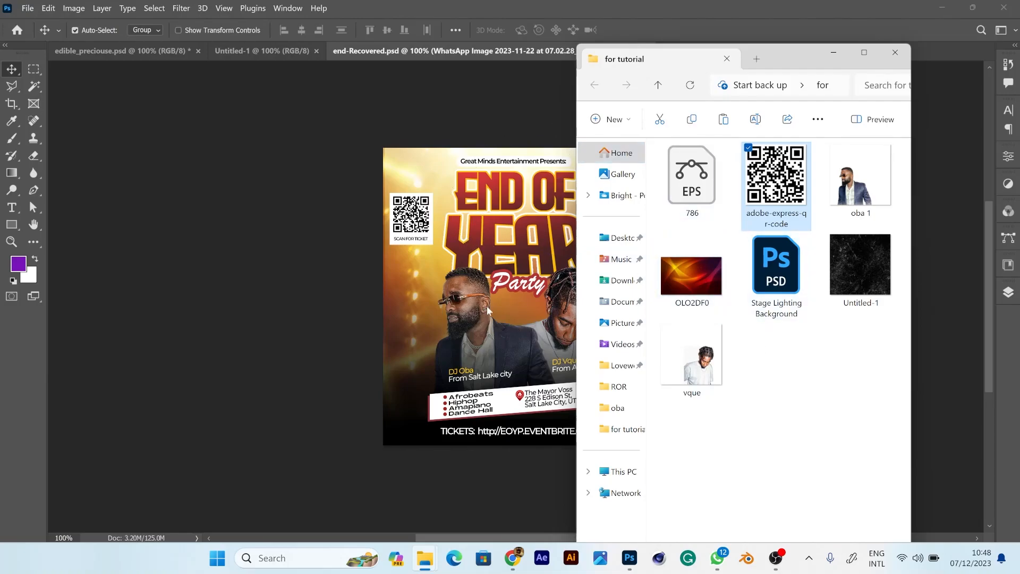
click(834, 56)
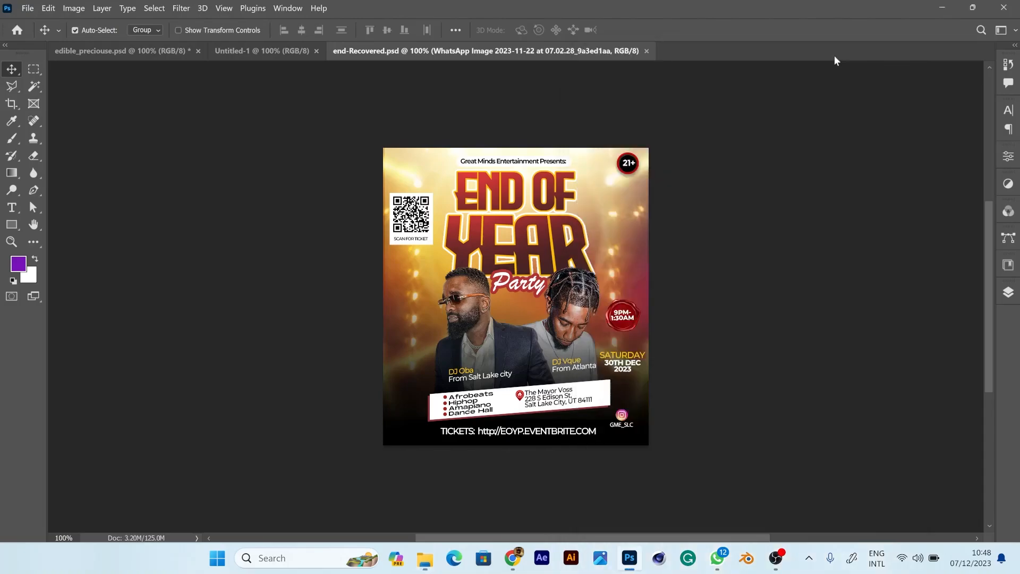
Place the OLO2DF0 image from the "for tutorial" folder into the blank Untitled-1 document.
click(245, 53)
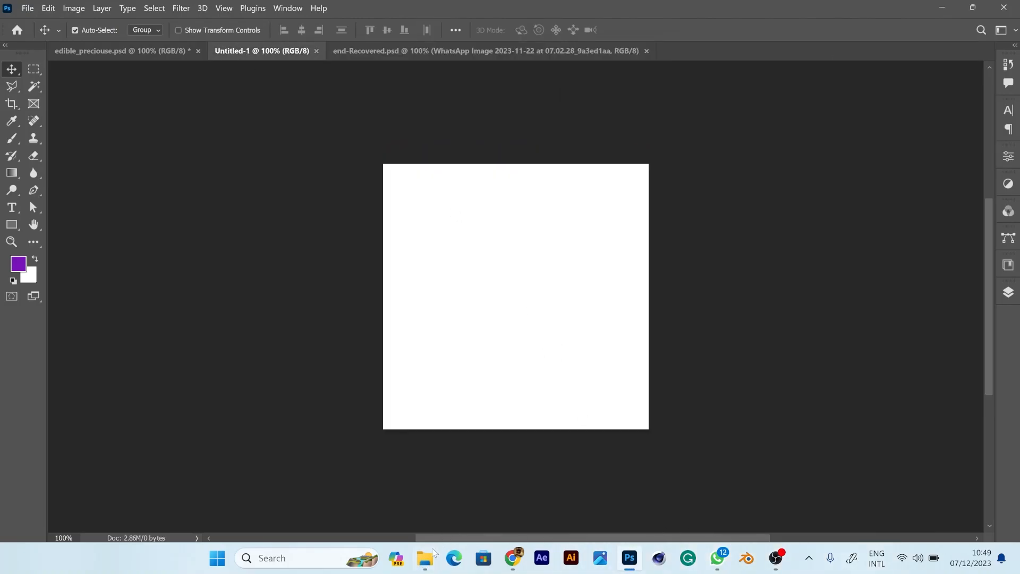
mouse_move(431, 569)
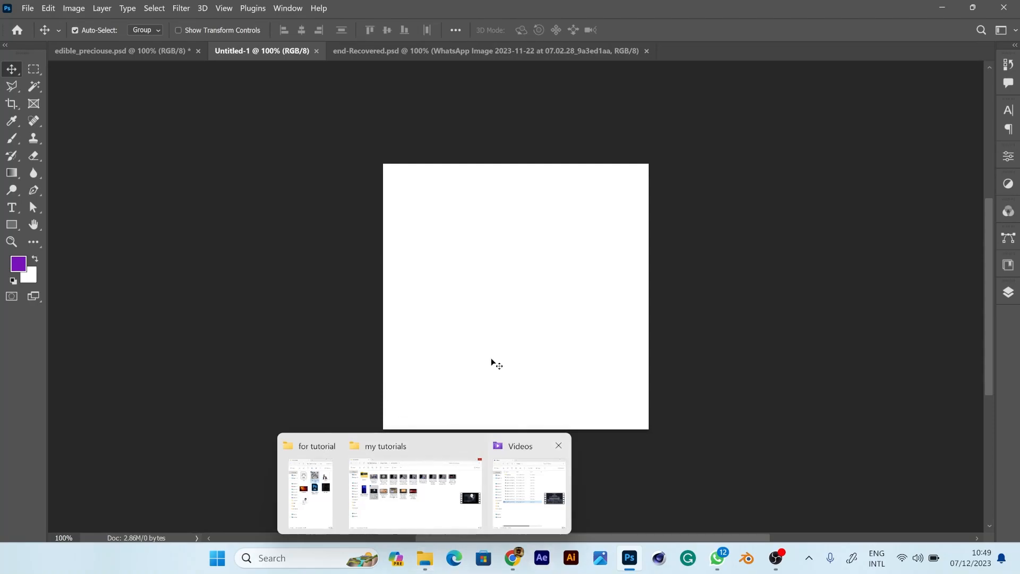
click(26, 9)
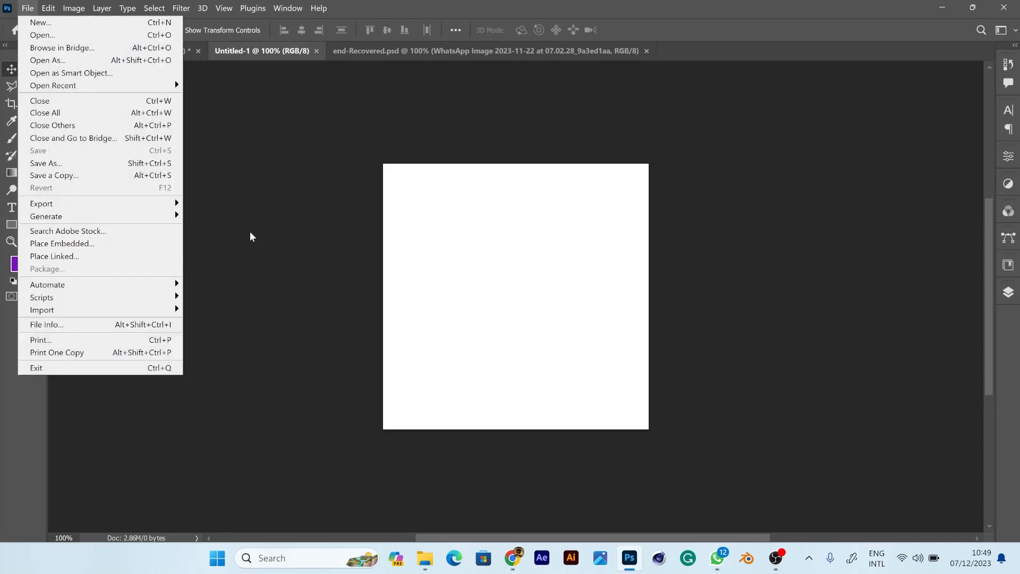
click(235, 159)
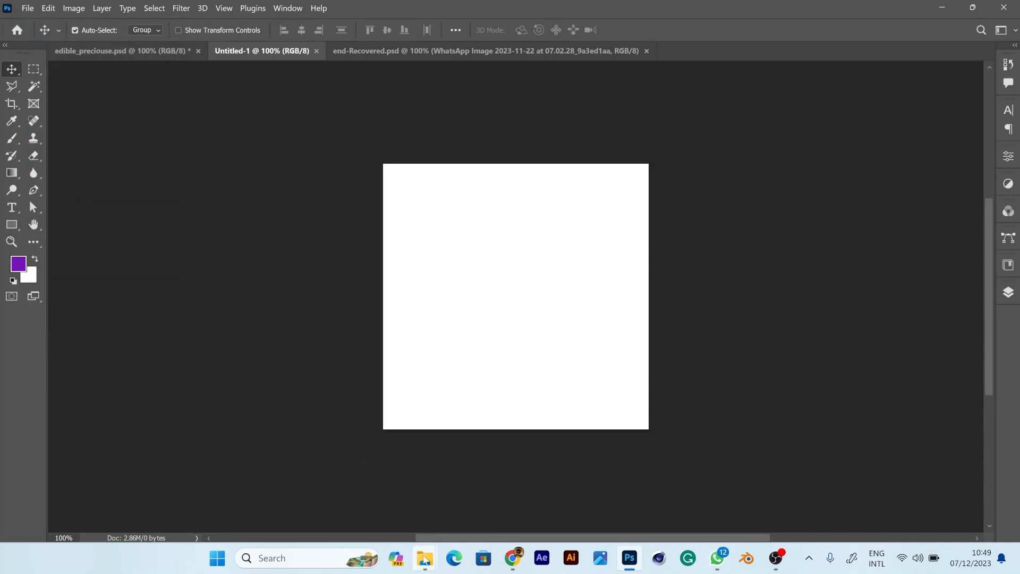
click(295, 486)
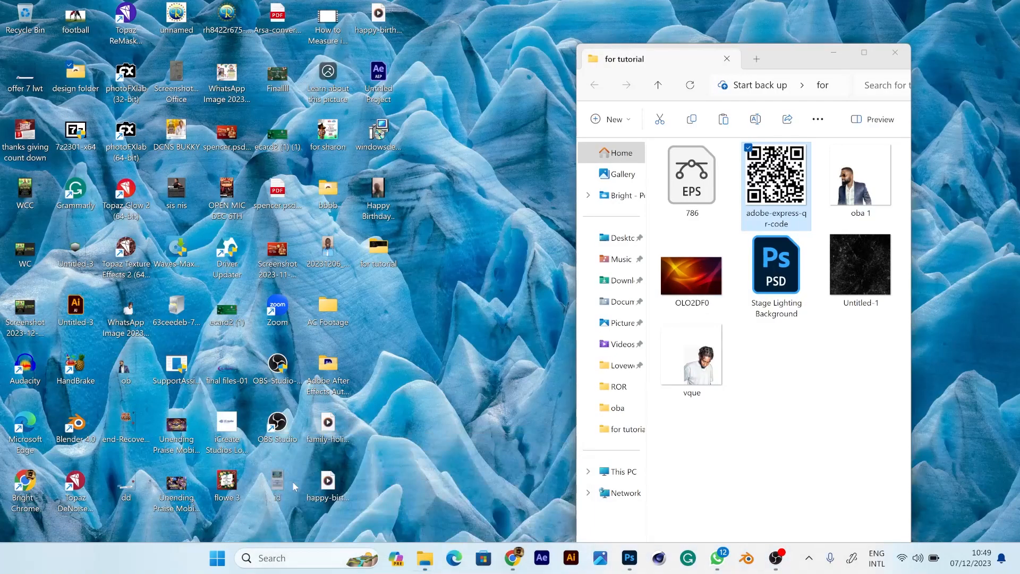
click(698, 274)
mouse_move(619, 554)
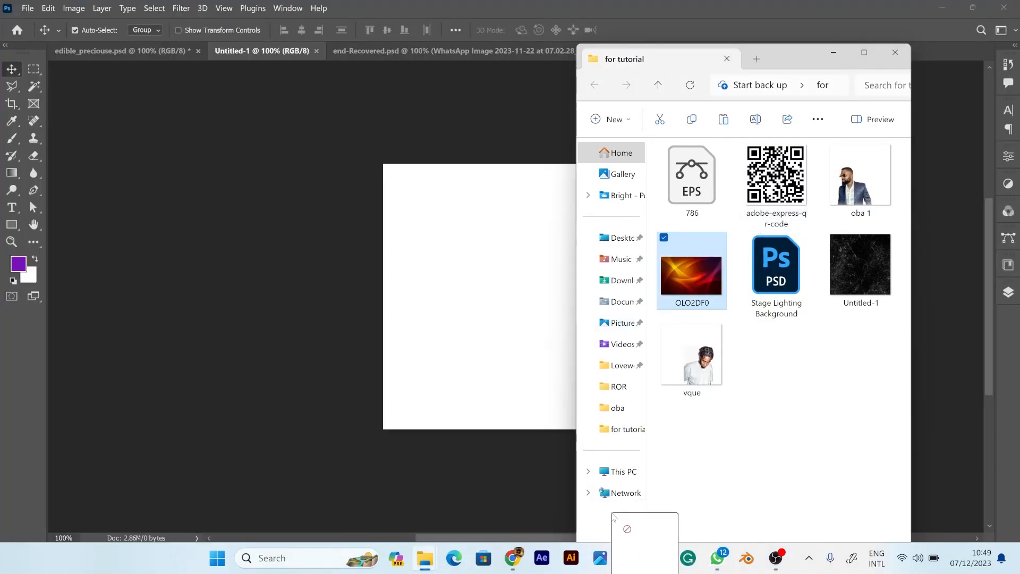
drag(619, 554, 508, 287)
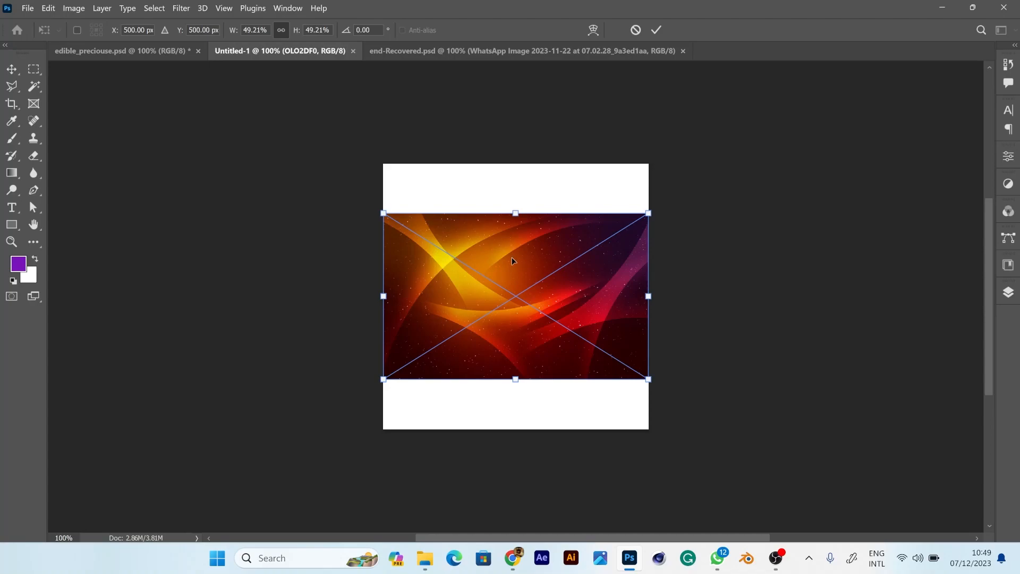
Rotate the placed image 90° clockwise, enlarge it to cover the canvas width and shift it upward.
right_click(513, 260)
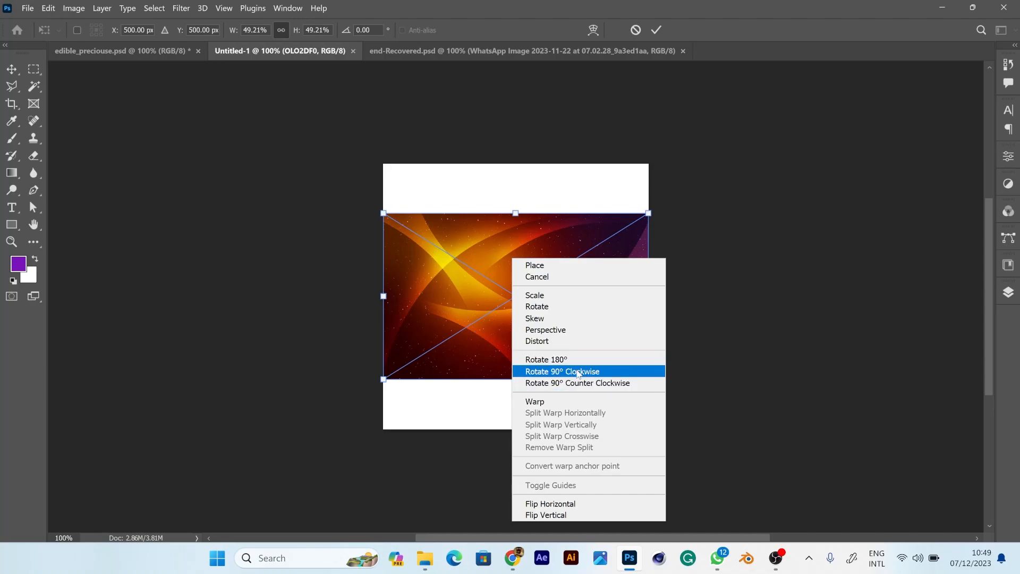
click(578, 373)
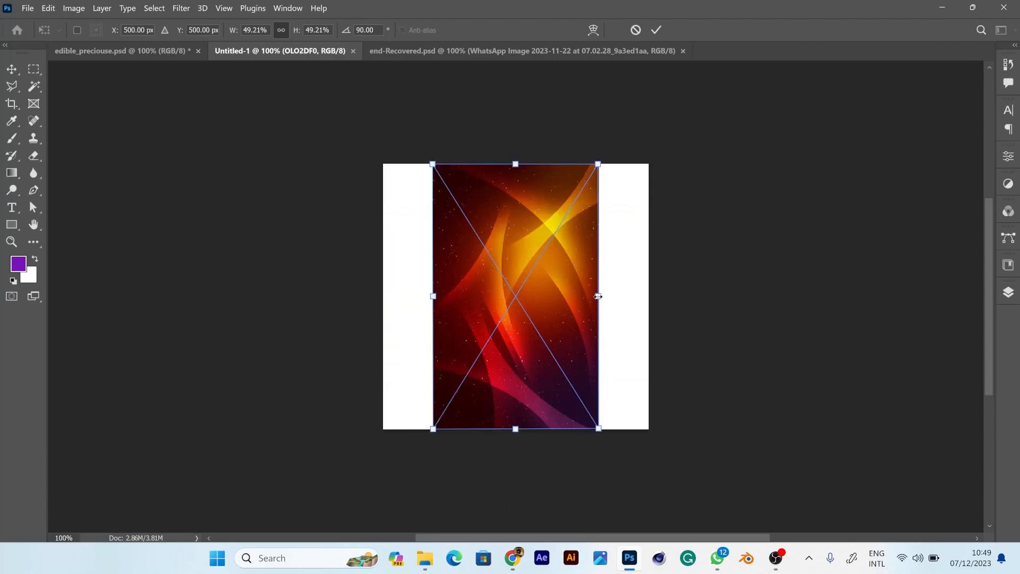
drag(603, 296, 659, 296)
key(Return)
drag(569, 326, 571, 245)
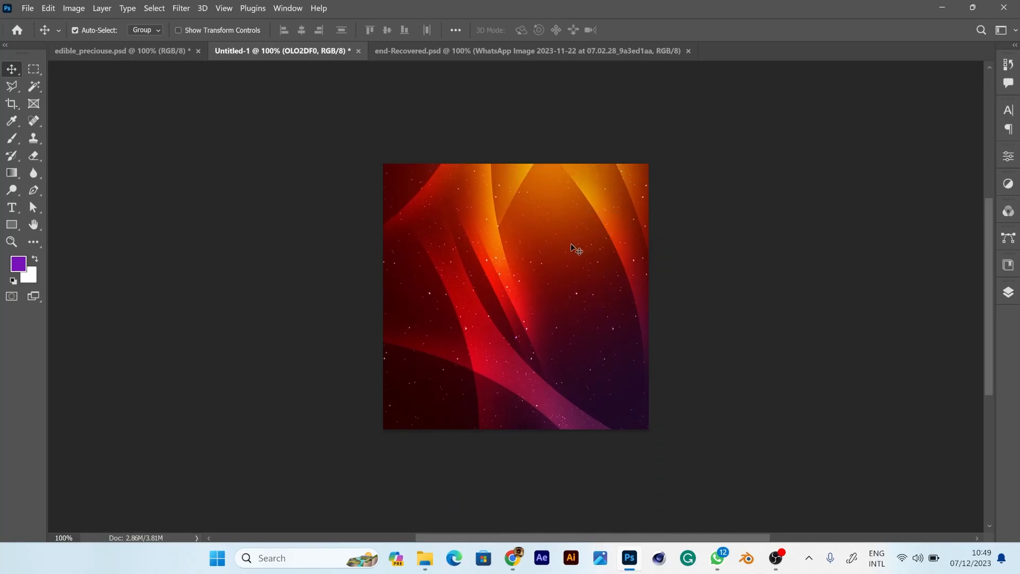
Apply a Gaussian Blur with a radius of about 92.7 pixels to the OLO2DF0 layer.
click(181, 8)
mouse_move(228, 160)
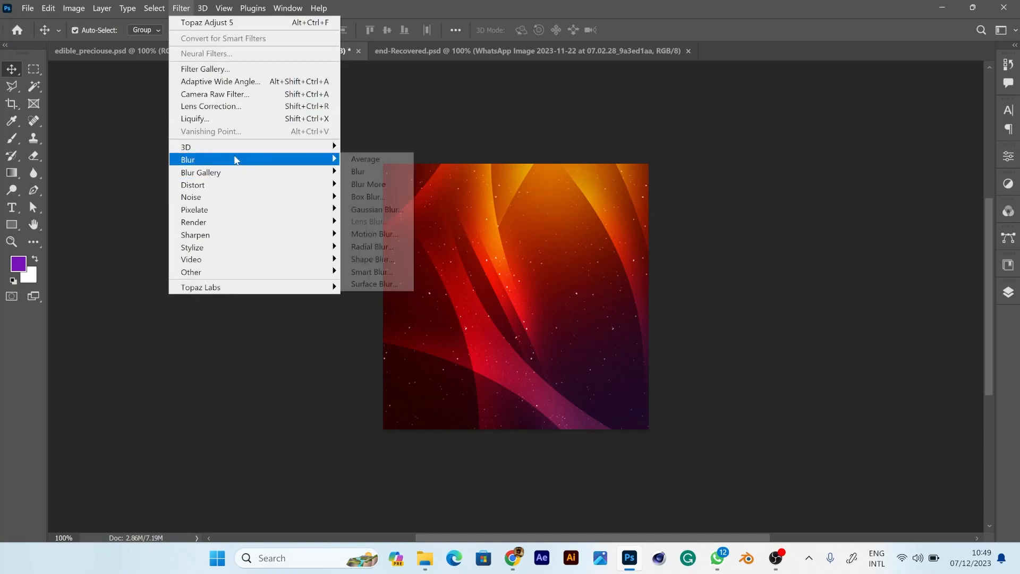
click(383, 209)
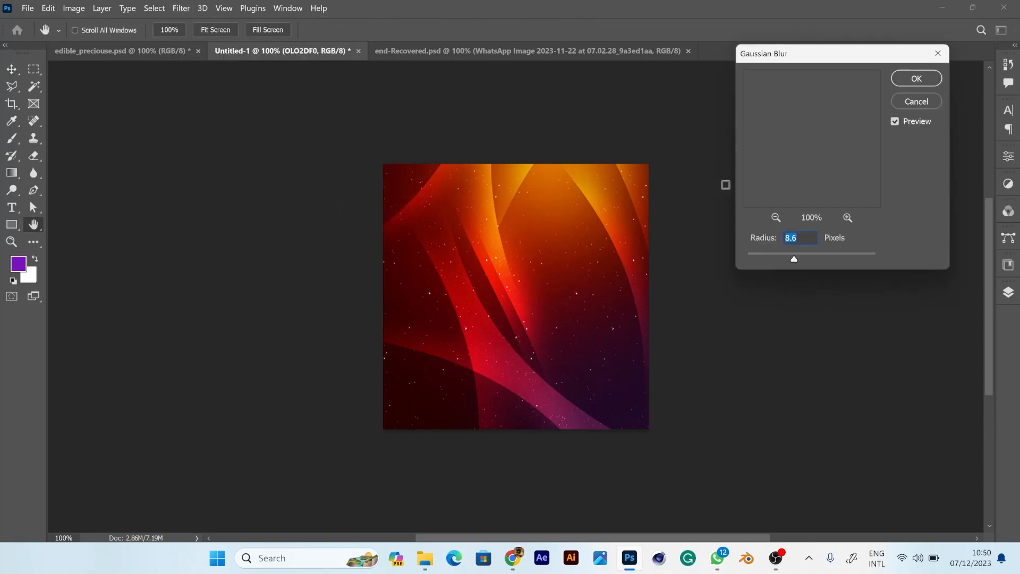
drag(774, 259, 829, 260)
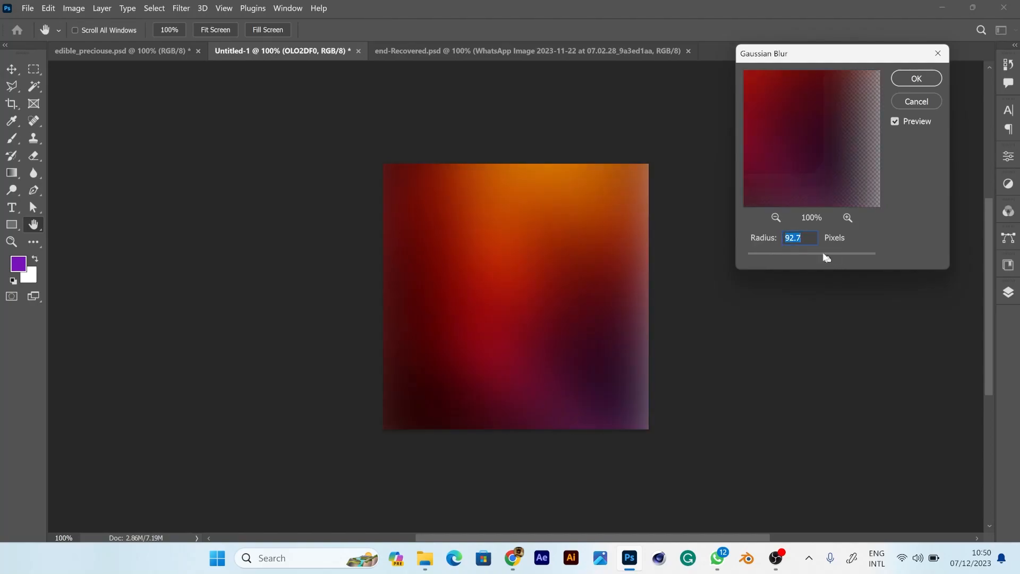
click(918, 80)
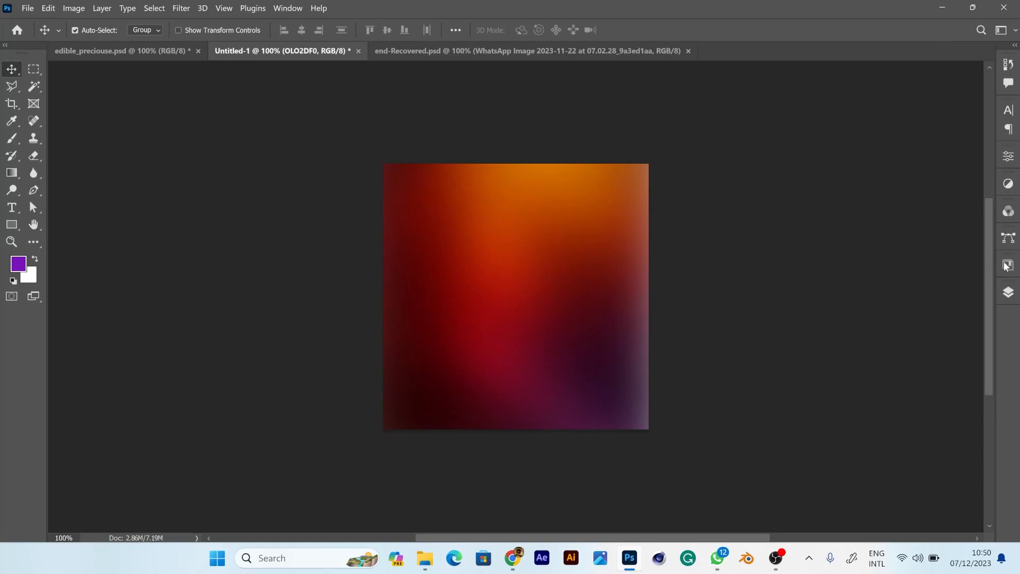
Add a Gradient fill layer above the blurred image and set the gradient's starting colour stop to 000000.
click(1008, 292)
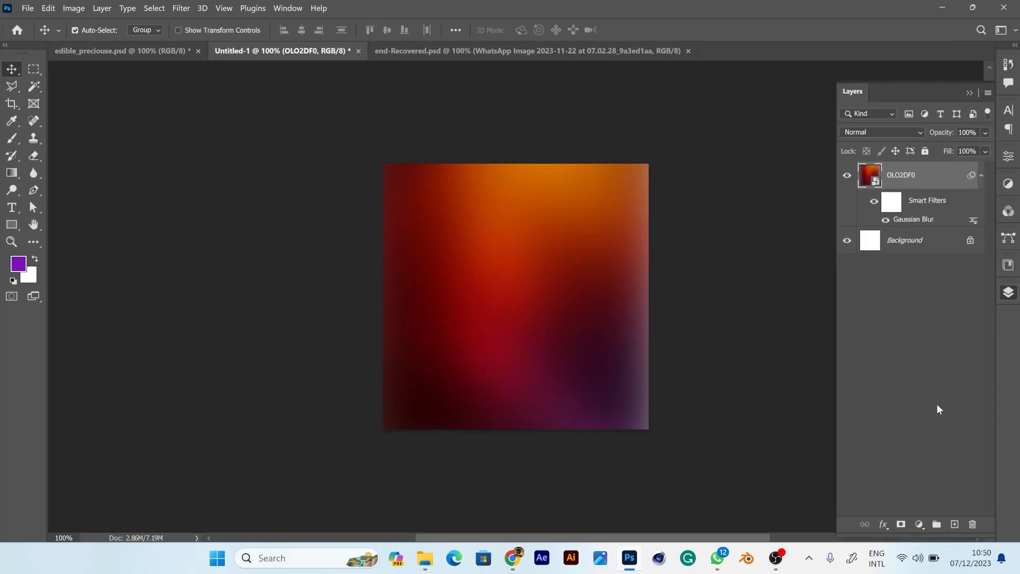
click(918, 524)
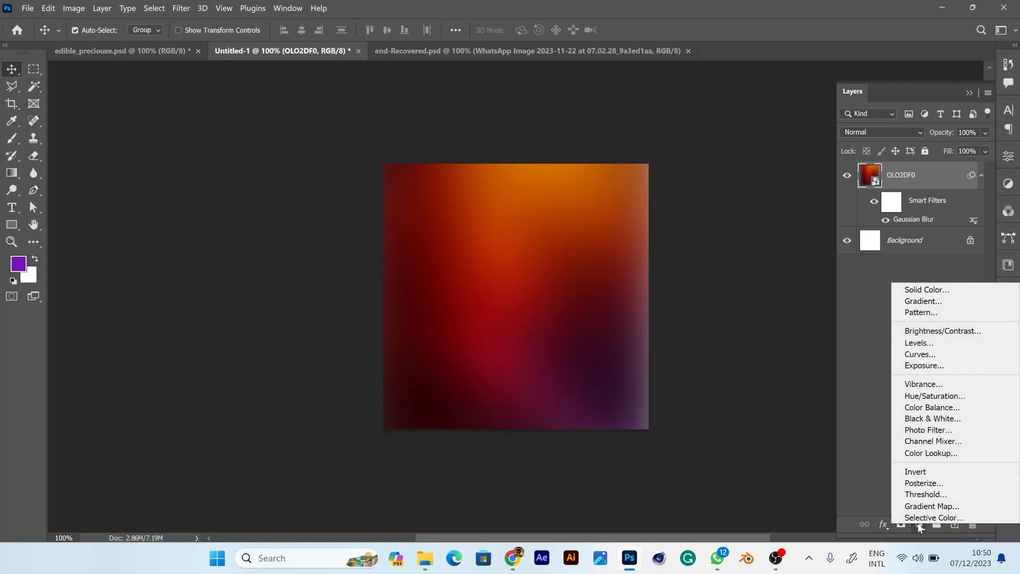
click(932, 302)
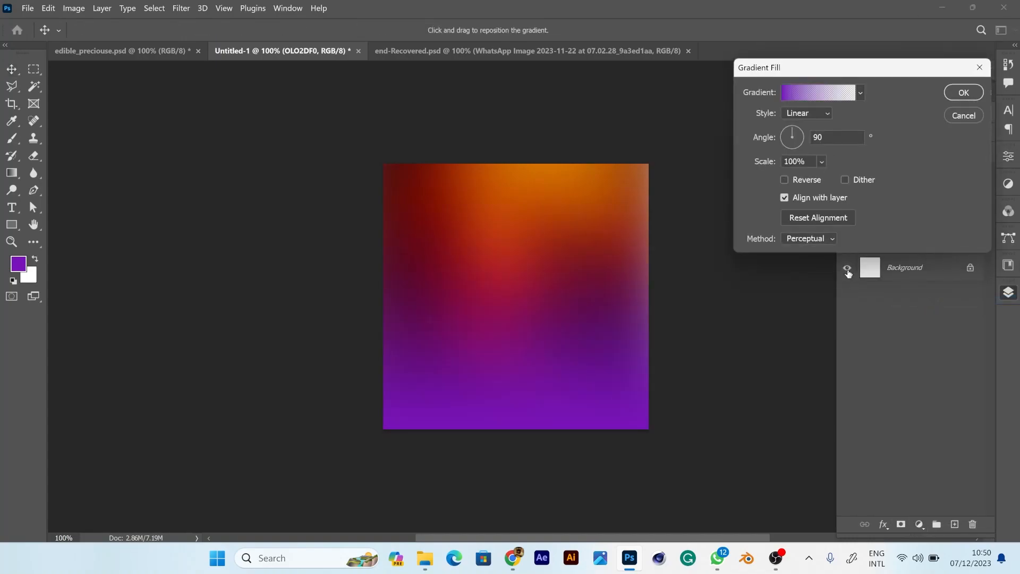
click(815, 87)
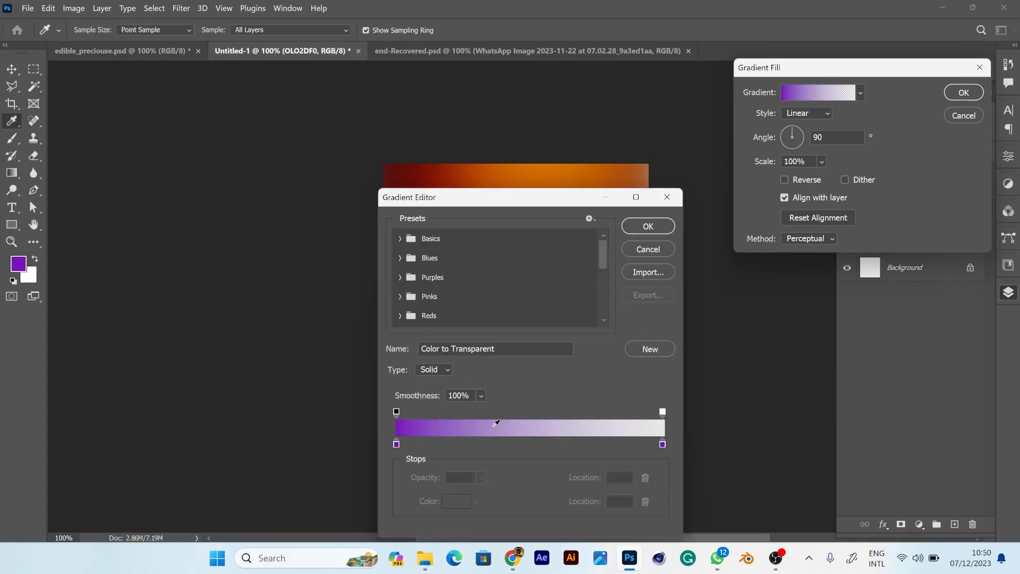
click(396, 444)
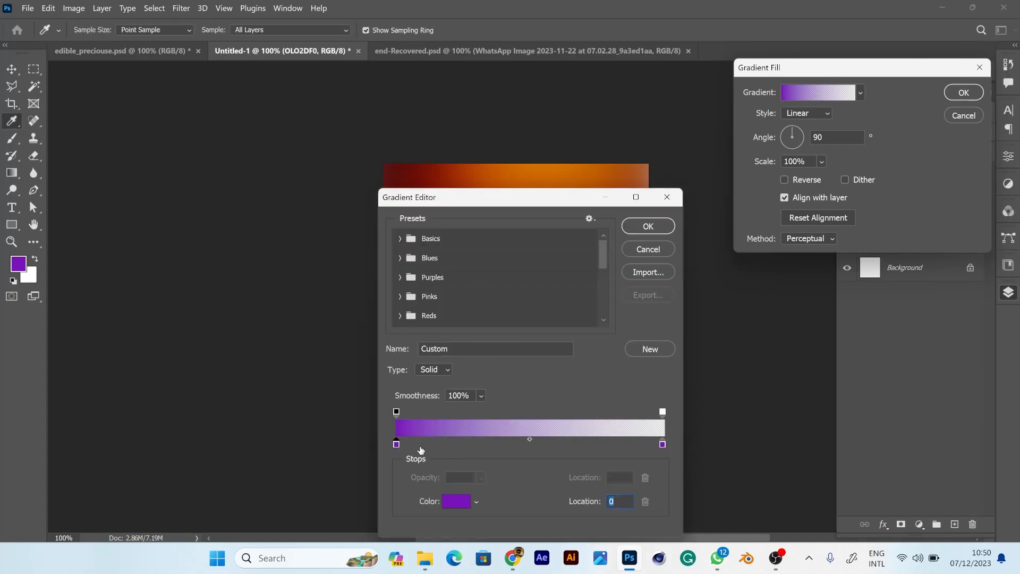
click(455, 502)
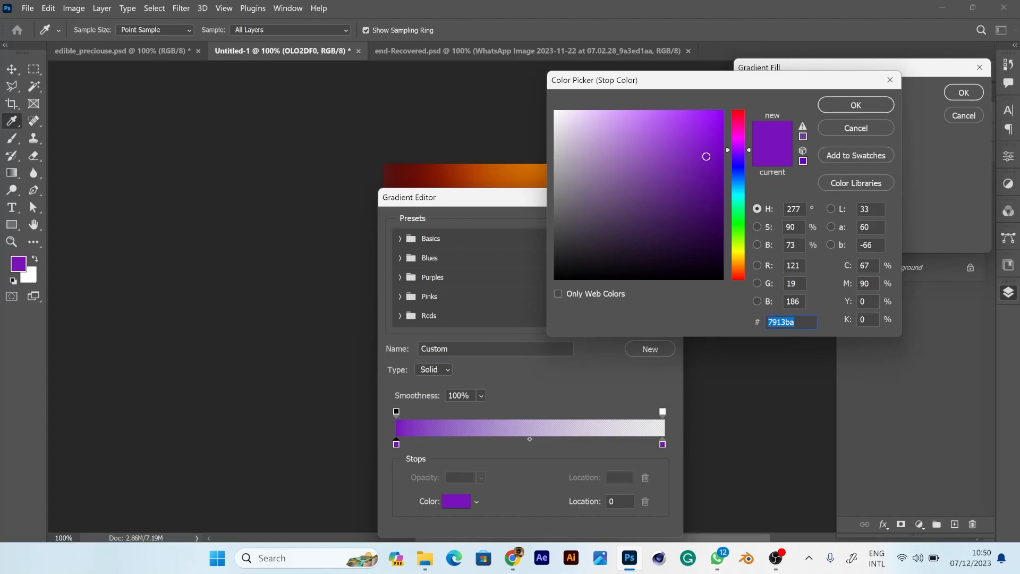
text(000000)
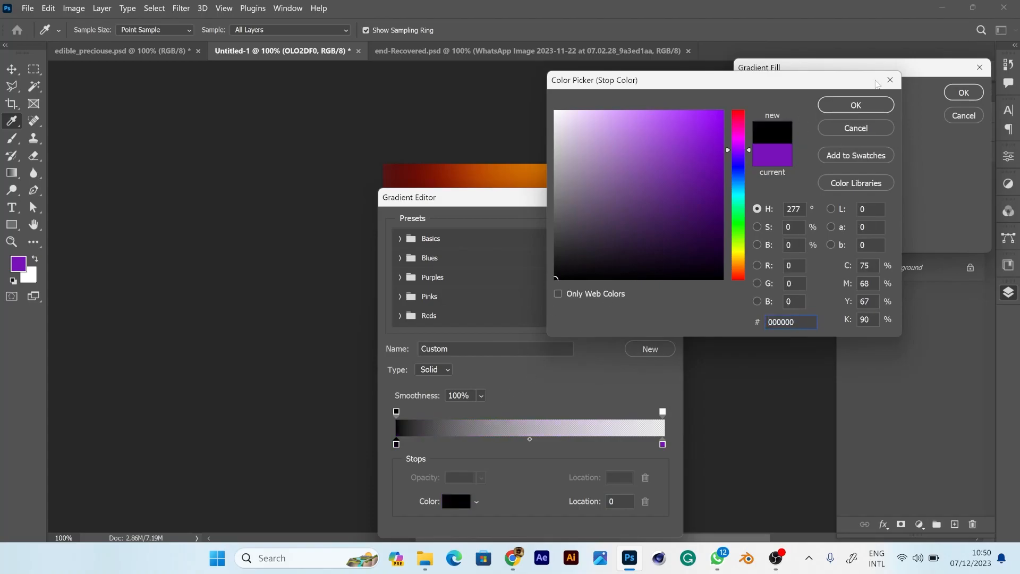
click(855, 105)
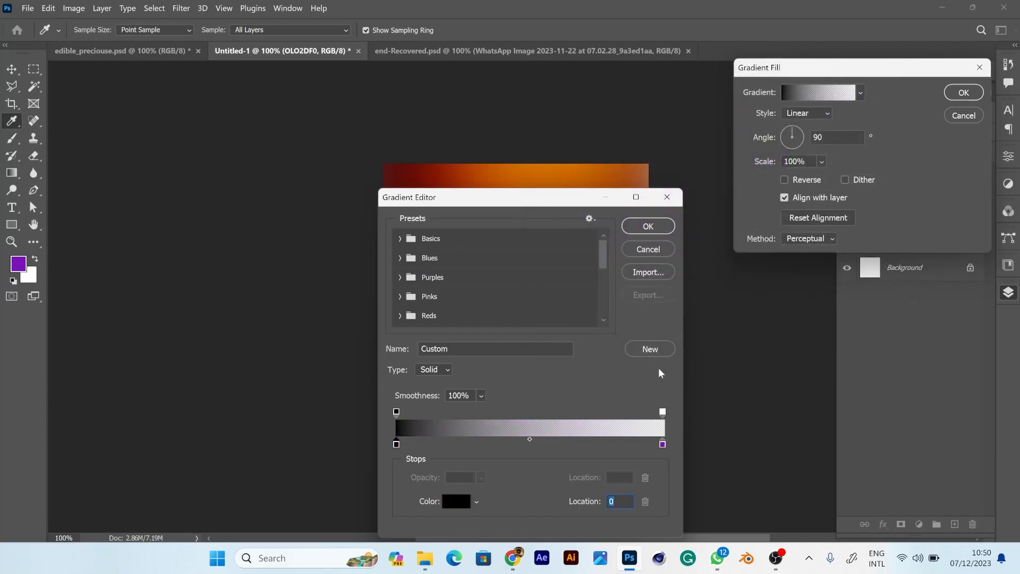
Set the gradient's end colour stop to 000000 and accept the linear black-to-transparent fill at 90°.
click(662, 444)
click(454, 509)
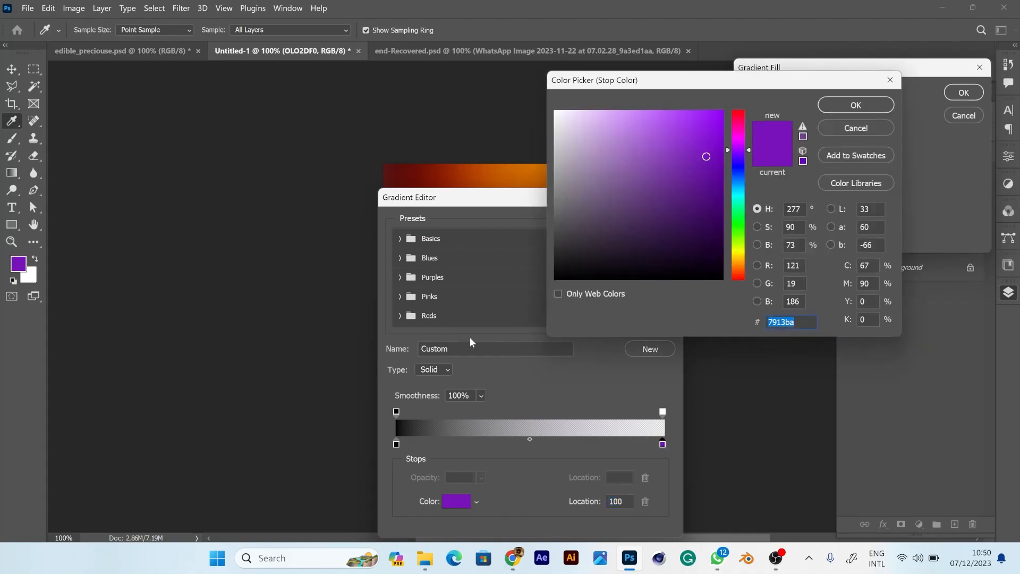
drag(616, 195, 521, 304)
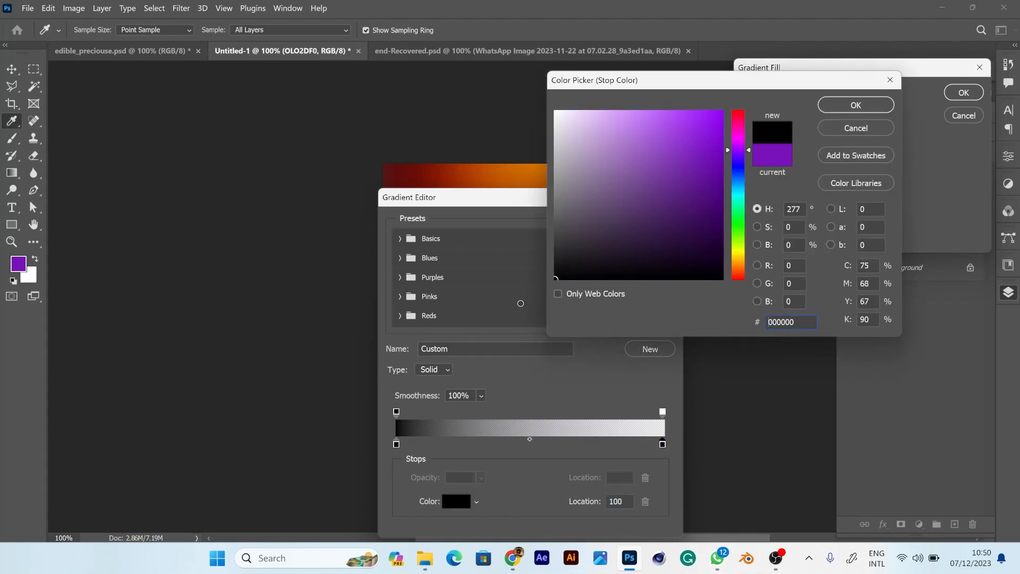
click(873, 107)
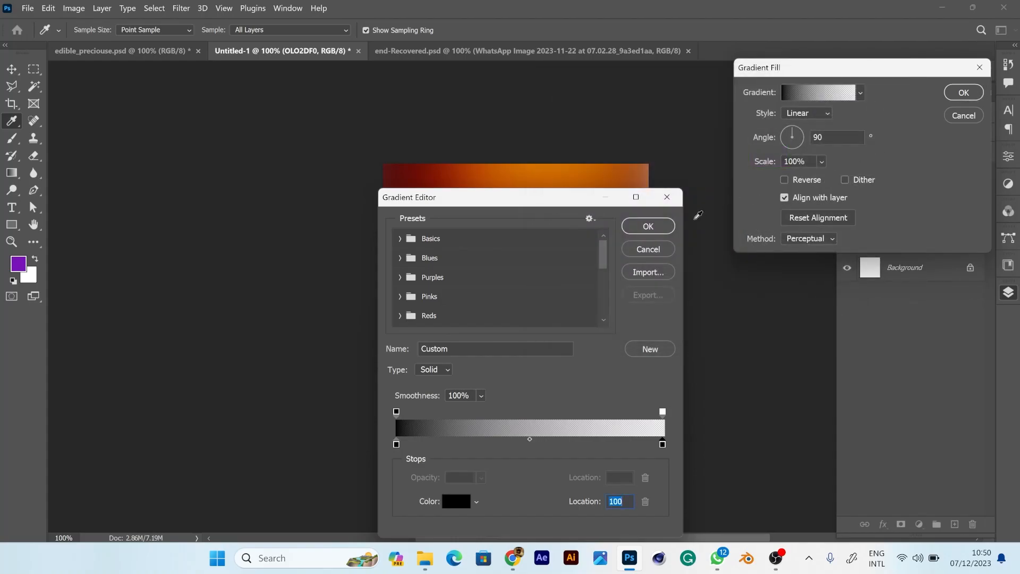
click(659, 229)
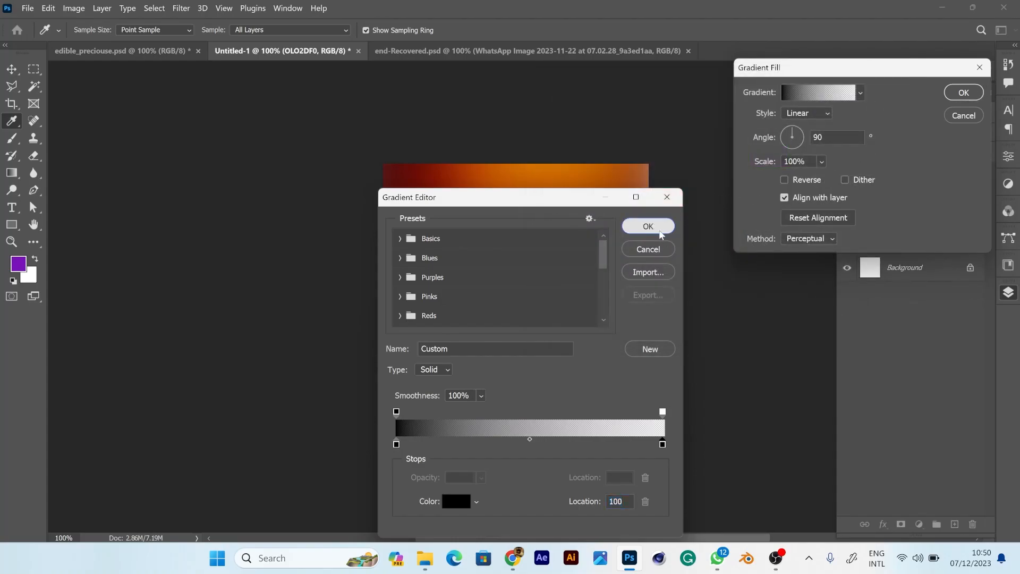
click(968, 94)
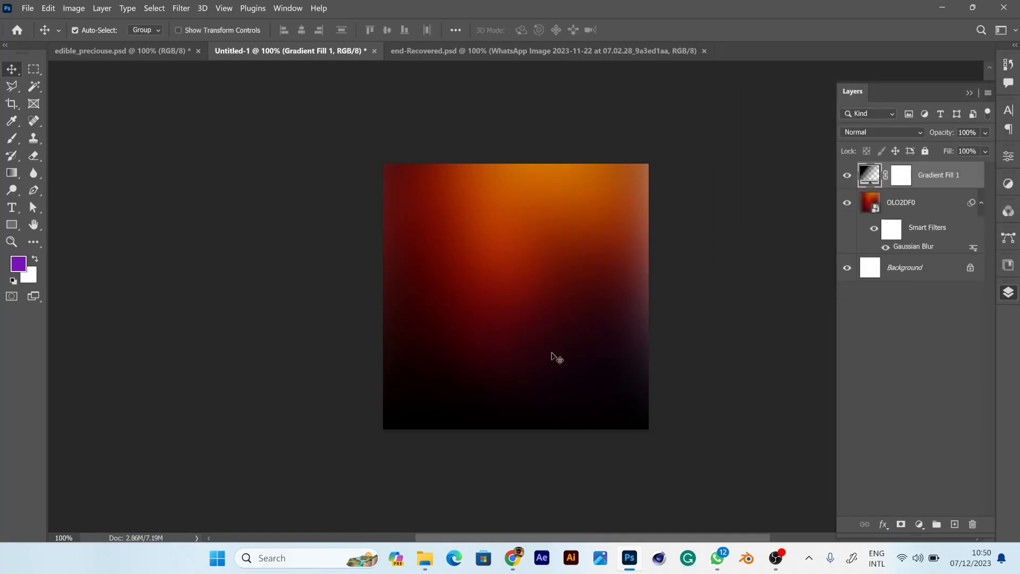
Reopen the gradient fill's settings, shift the black gradient slightly further down the canvas and accept it.
drag(592, 371, 594, 405)
double_click(876, 182)
mouse_move(567, 355)
mouse_down()
mouse_move(567, 385)
mouse_move(566, 371)
mouse_up()
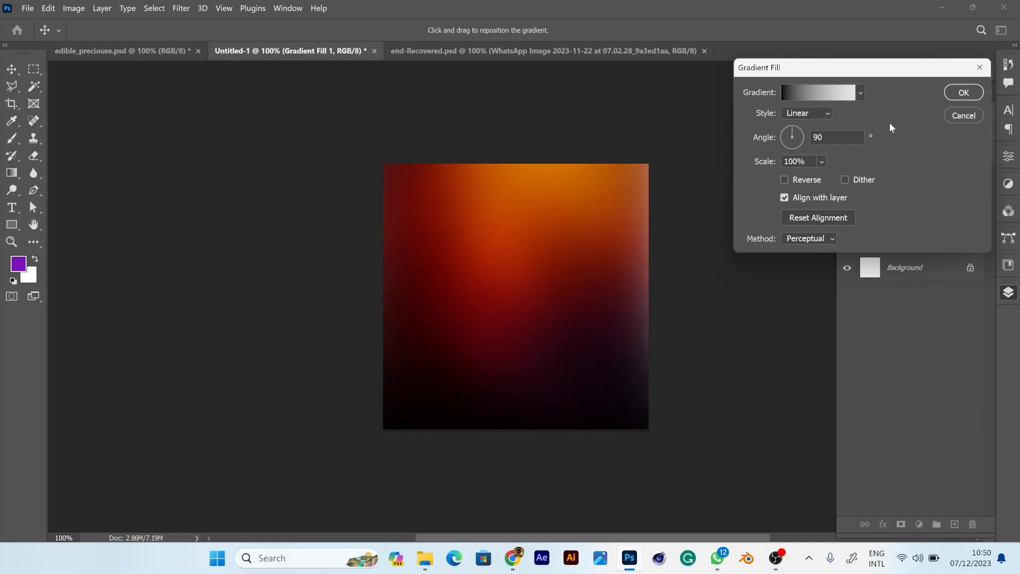
click(948, 94)
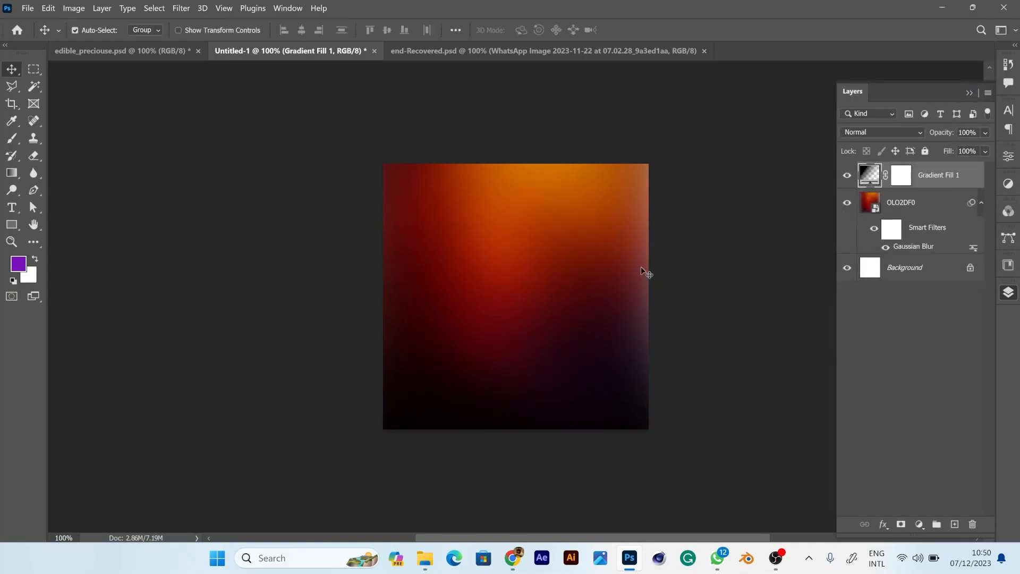
mouse_move(428, 556)
mouse_move(425, 557)
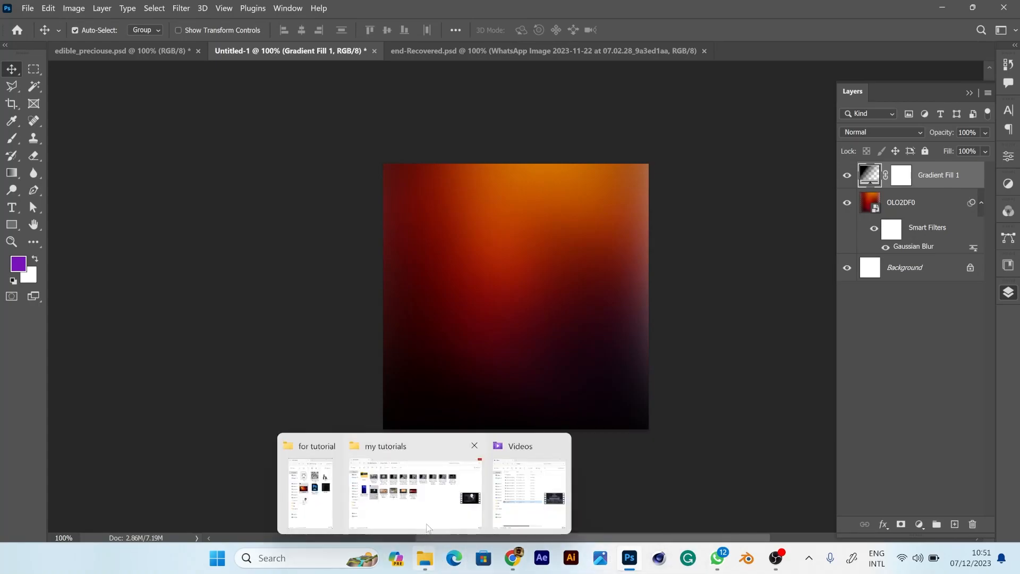
click(311, 495)
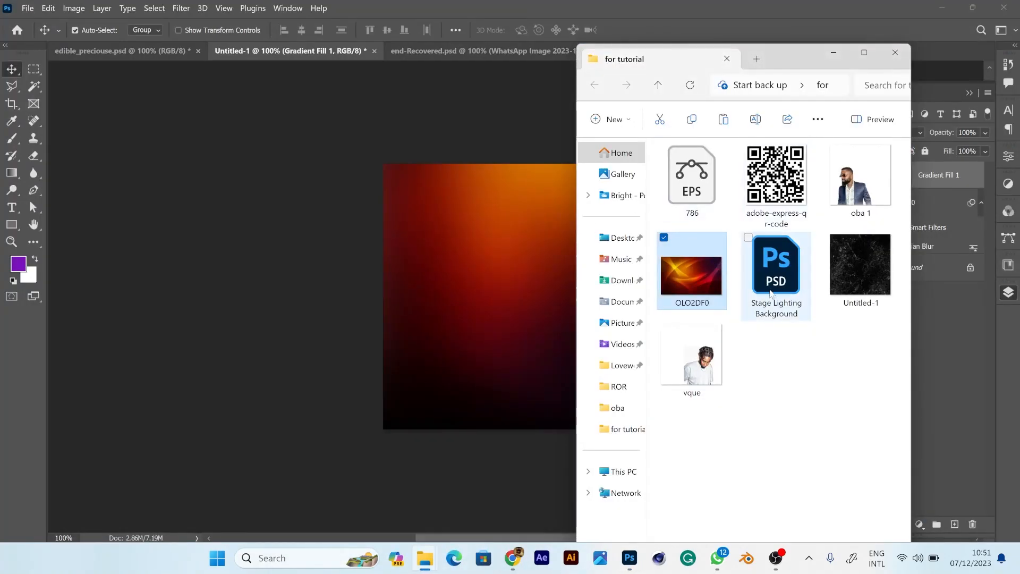
drag(771, 294, 712, 11)
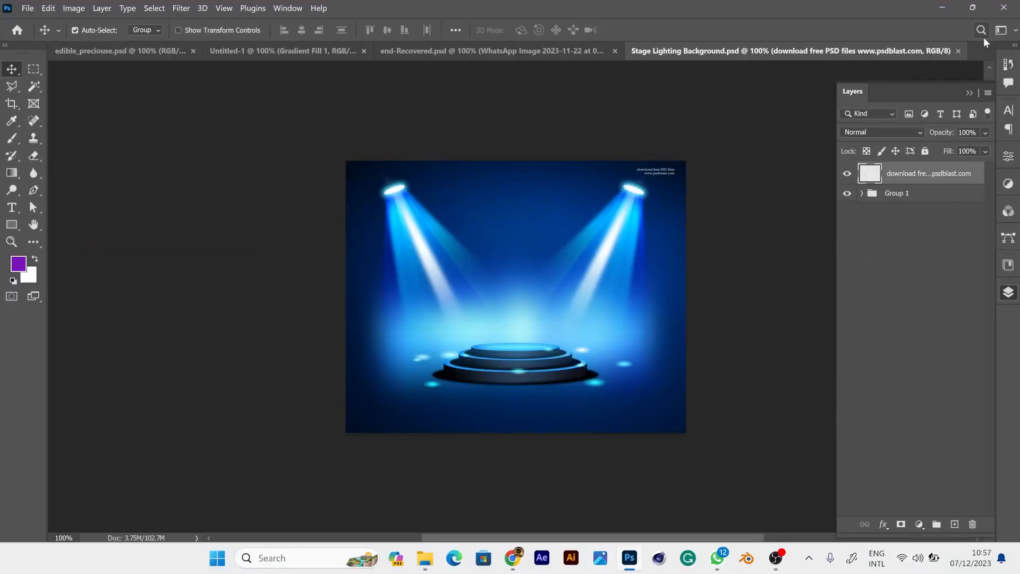
click(958, 50)
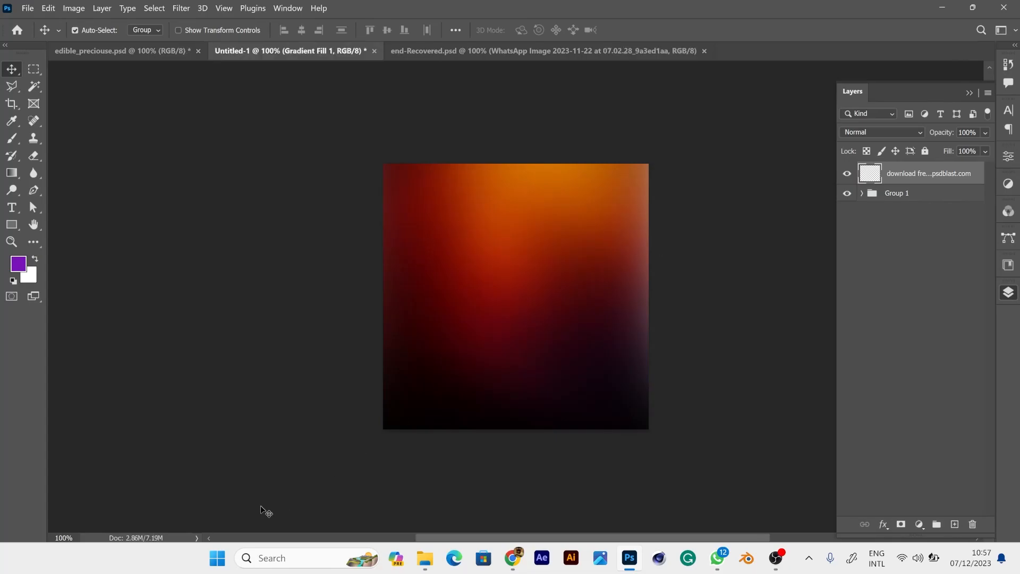
Open stage_1.psd from the for tutorial folder and hide its BG group.
mouse_move(429, 567)
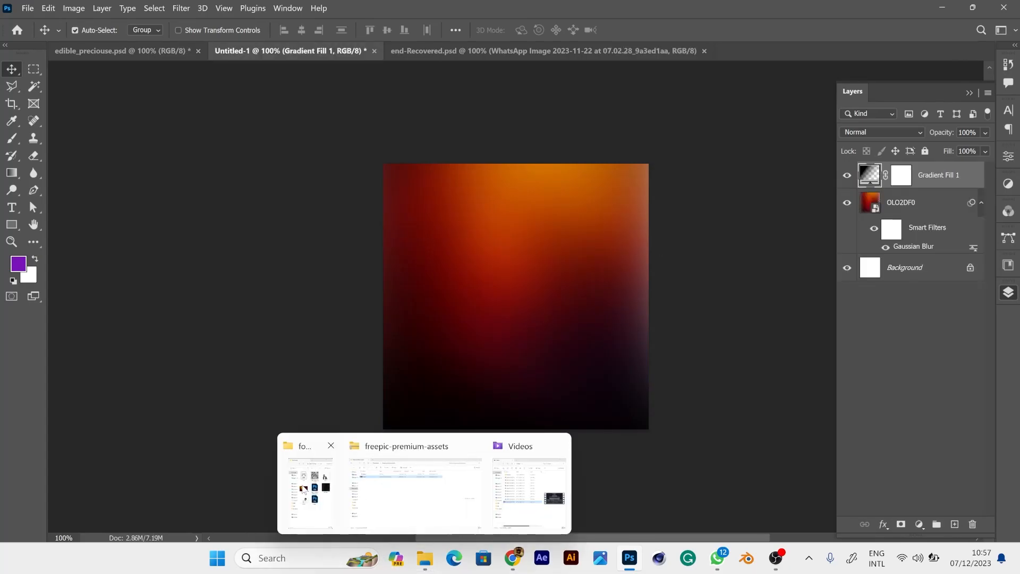
click(326, 489)
drag(781, 356, 827, 22)
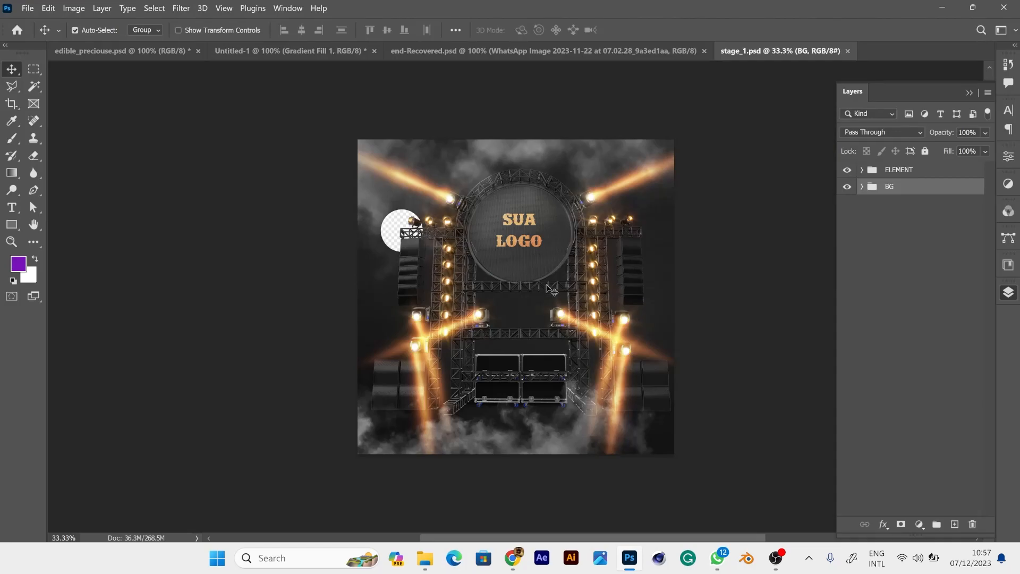
click(847, 189)
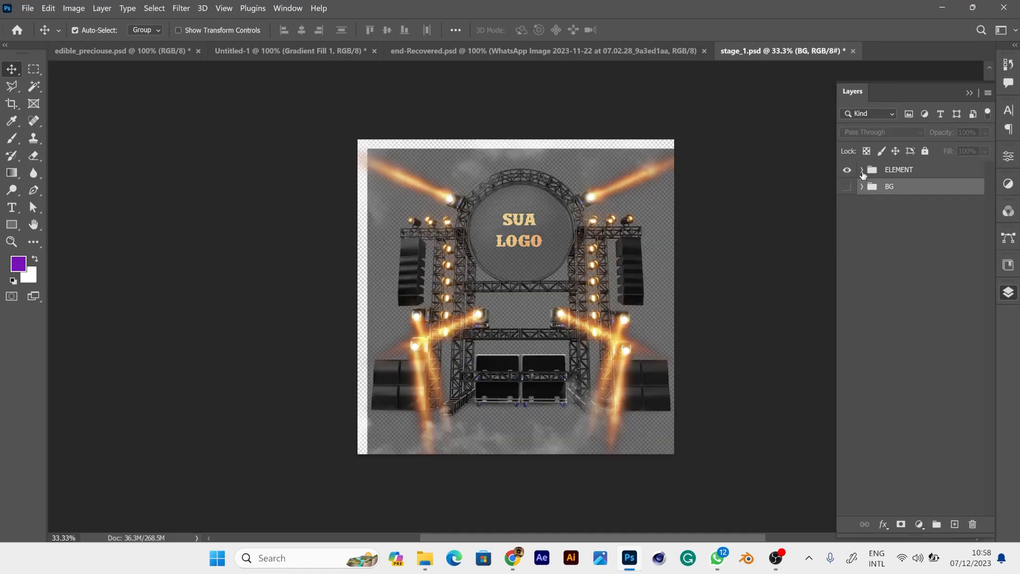
Expand the ELEMENT group and toggle the visibility of its Camada layers to examine what each one contributes.
click(862, 171)
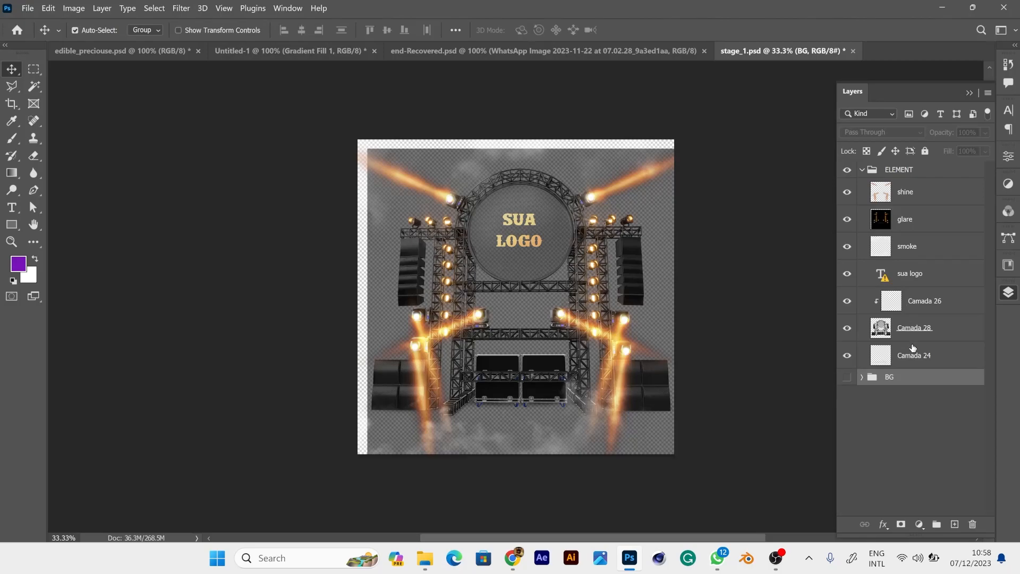
click(846, 301)
click(914, 331)
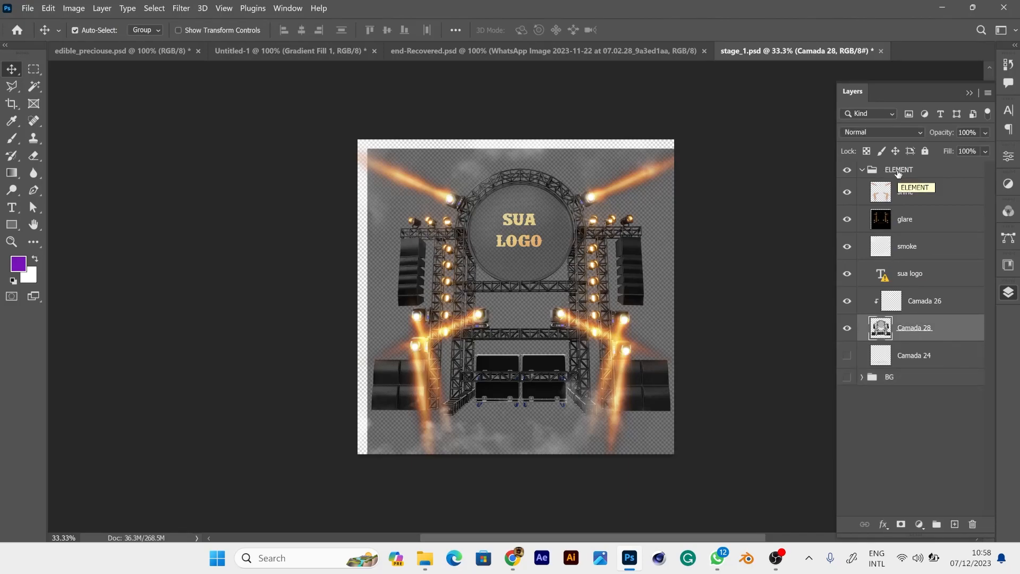
click(846, 361)
click(847, 355)
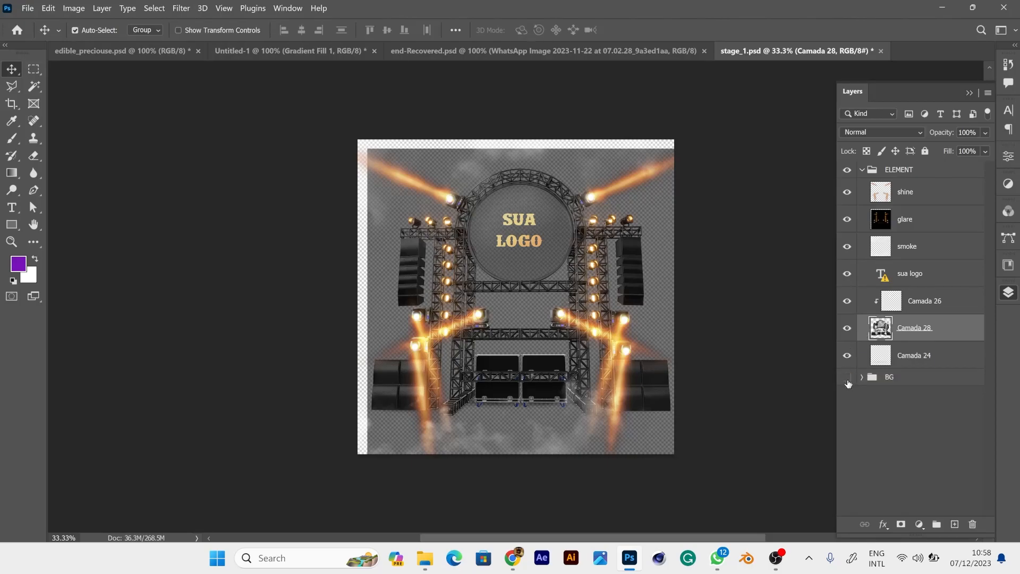
Collapse the ELEMENT group and copy it from stage_1.psd into the Untitled-1 document above the gradient fill.
click(861, 170)
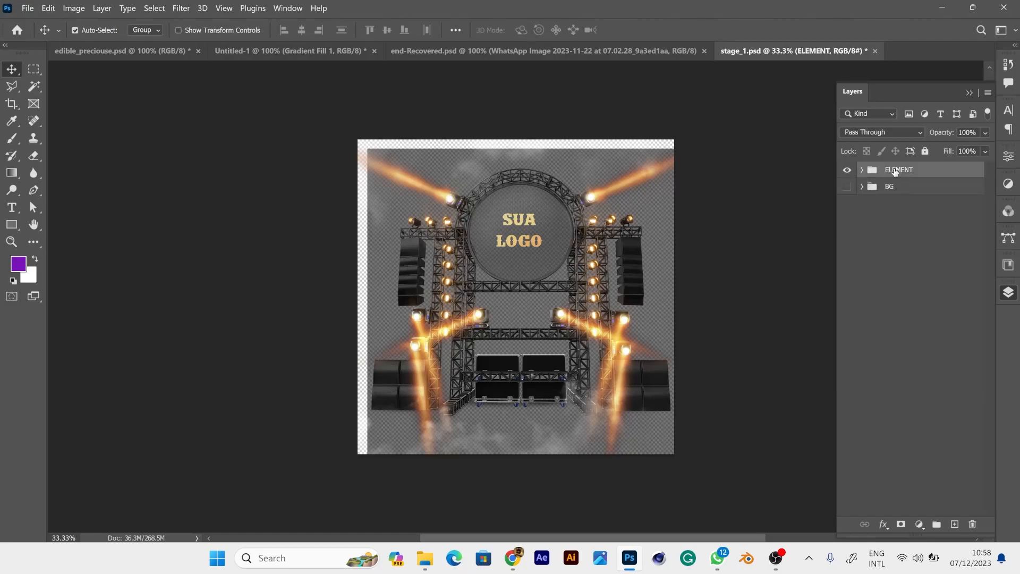
drag(895, 171, 510, 271)
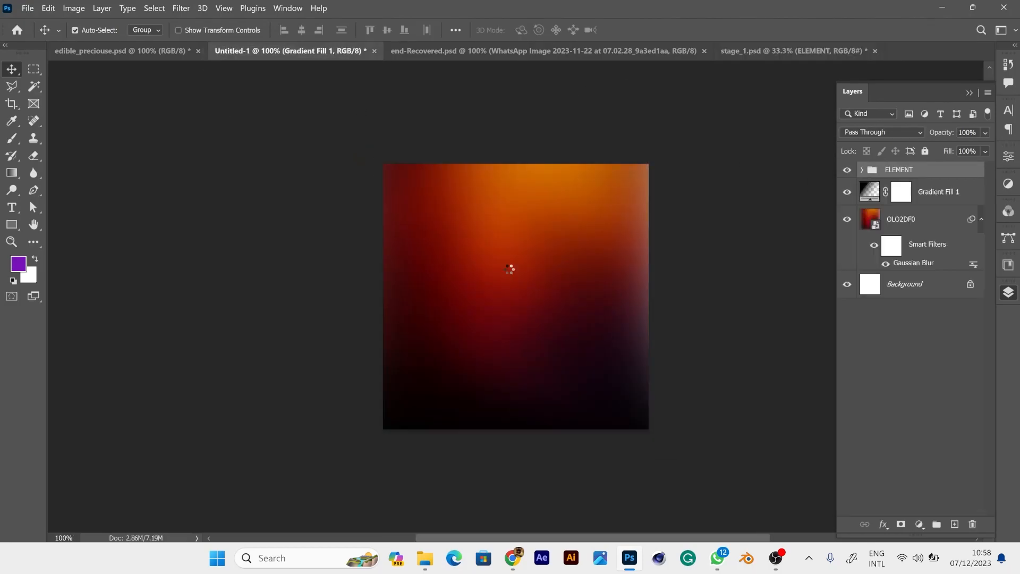
key(ctrl)
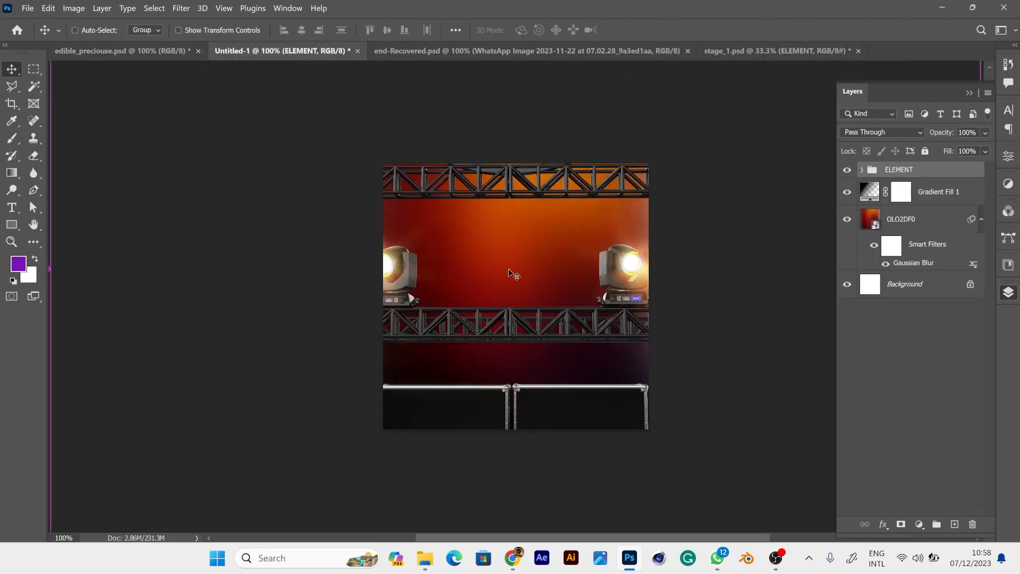
Free-transform the ELEMENT group despite its missing font, scaling it proportionally down to about 21.5%.
key(ctrl+t)
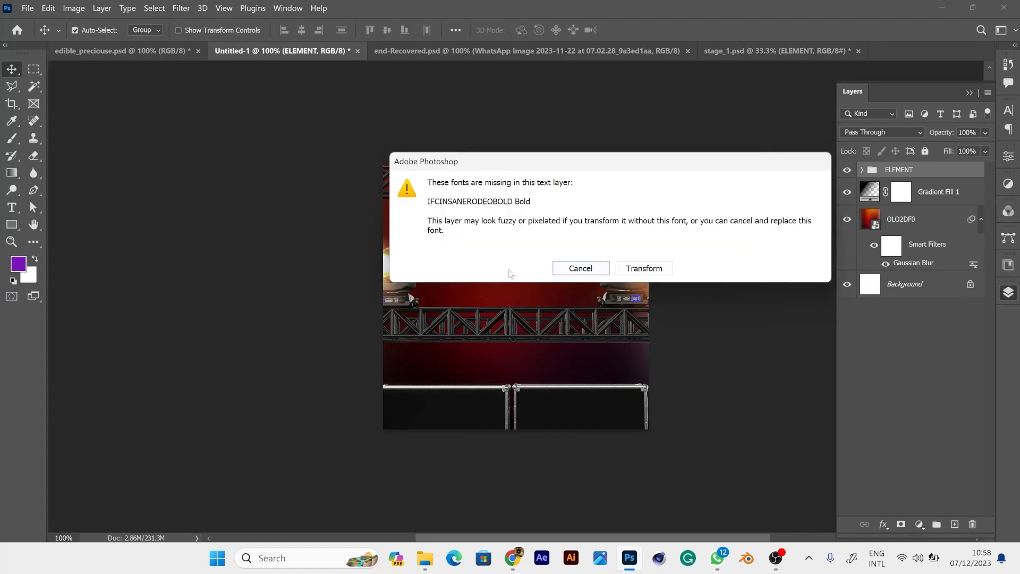
click(644, 269)
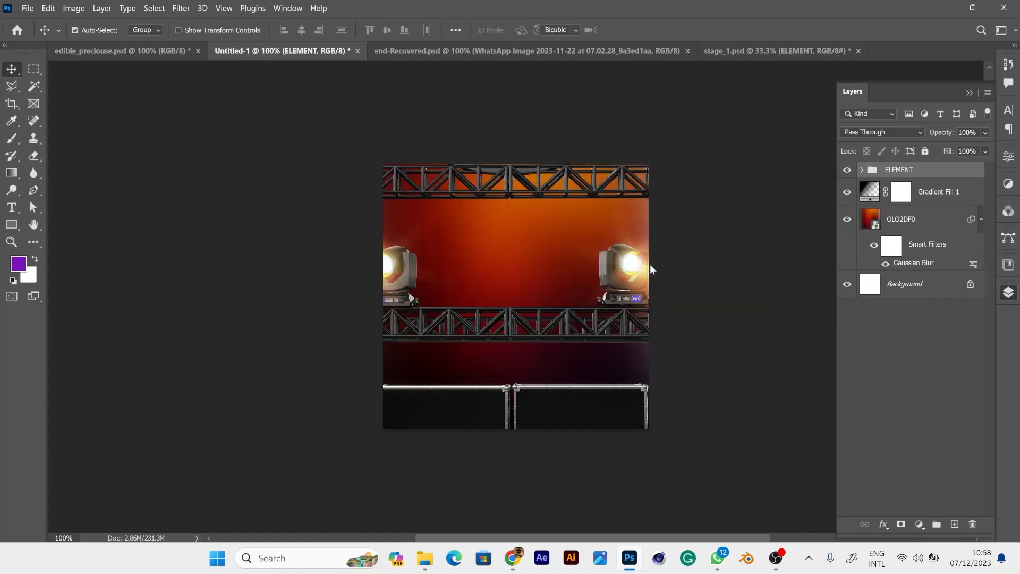
key(ctrl+minus)
key(ctrl+minus)
key(ctrl+minus)
key(ctrl+minus)
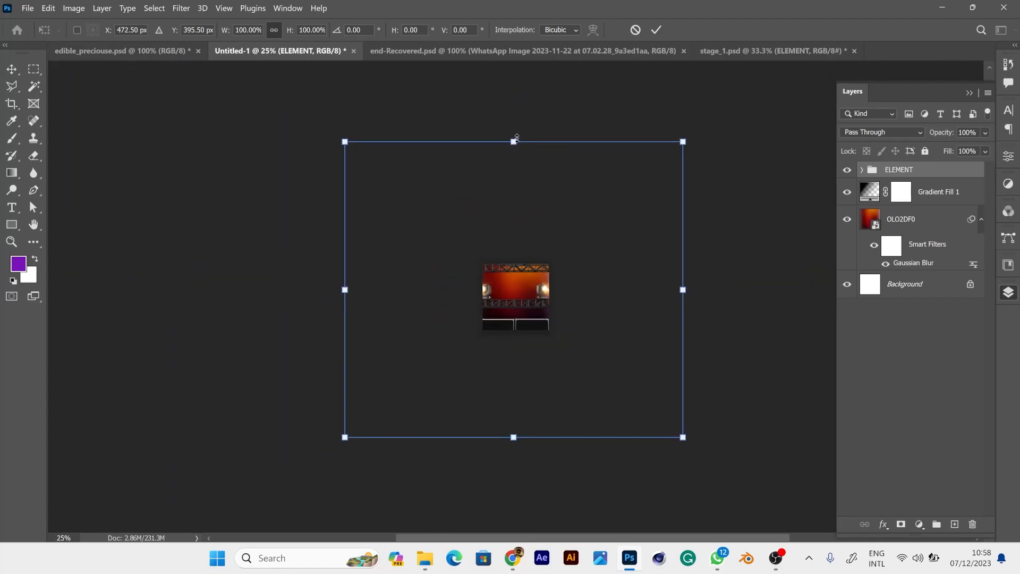
drag(518, 178, 514, 255)
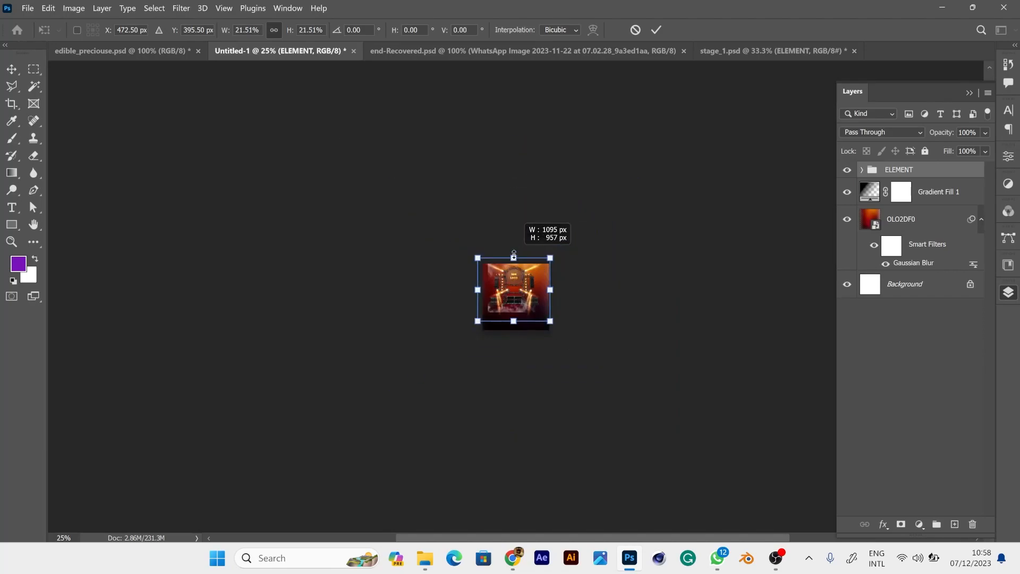
key(Return)
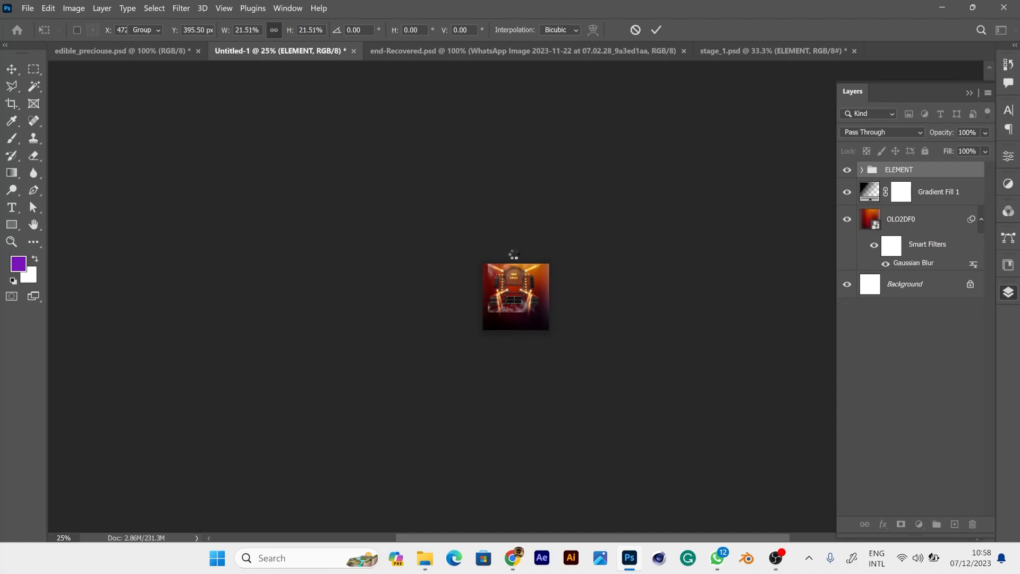
key(ctrl+plus)
key(ctrl+plus)
key(ctrl+plus)
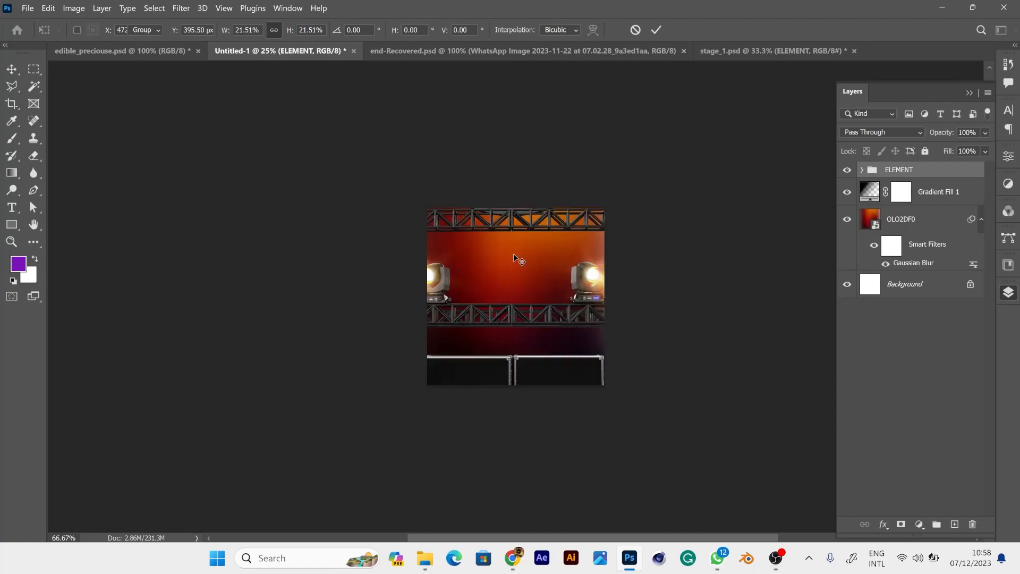
key(ctrl+plus)
key(ctrl+plus)
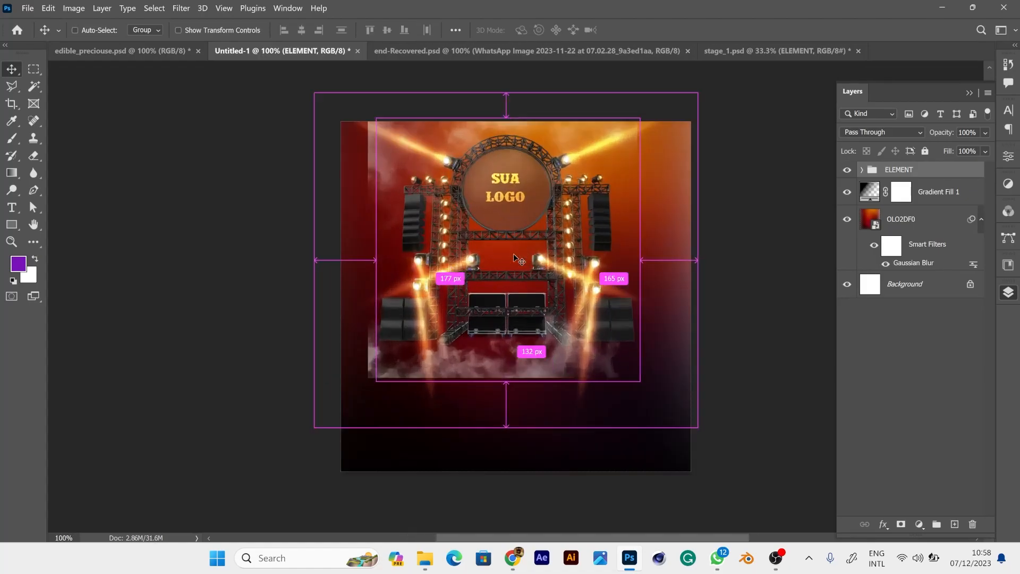
key(ctrl+minus)
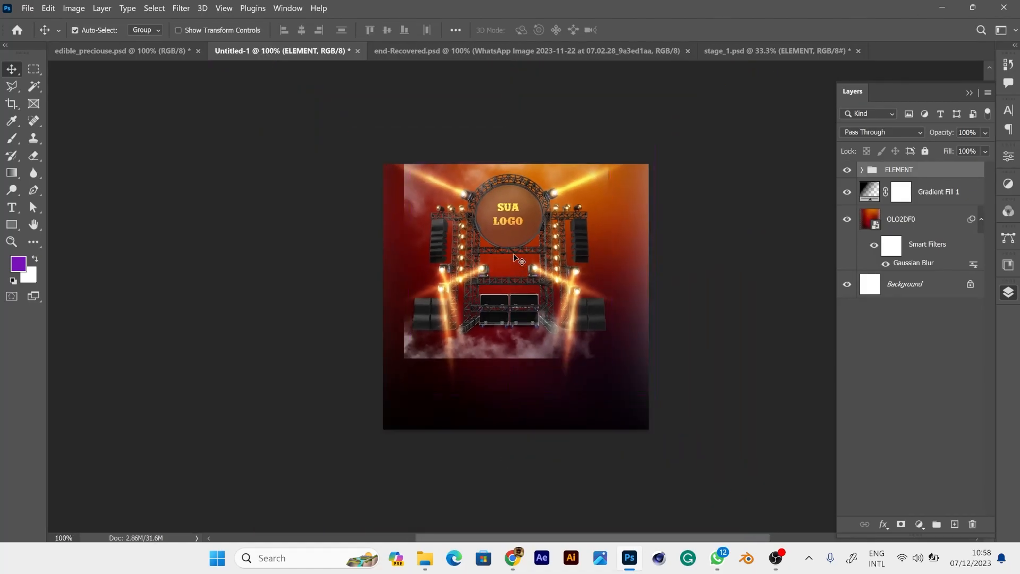
Enlarge the ELEMENT group to about 132% and centre it horizontally at X 500 px, Y 538.5 px so the stage fills the canvas.
key(ctrl+t)
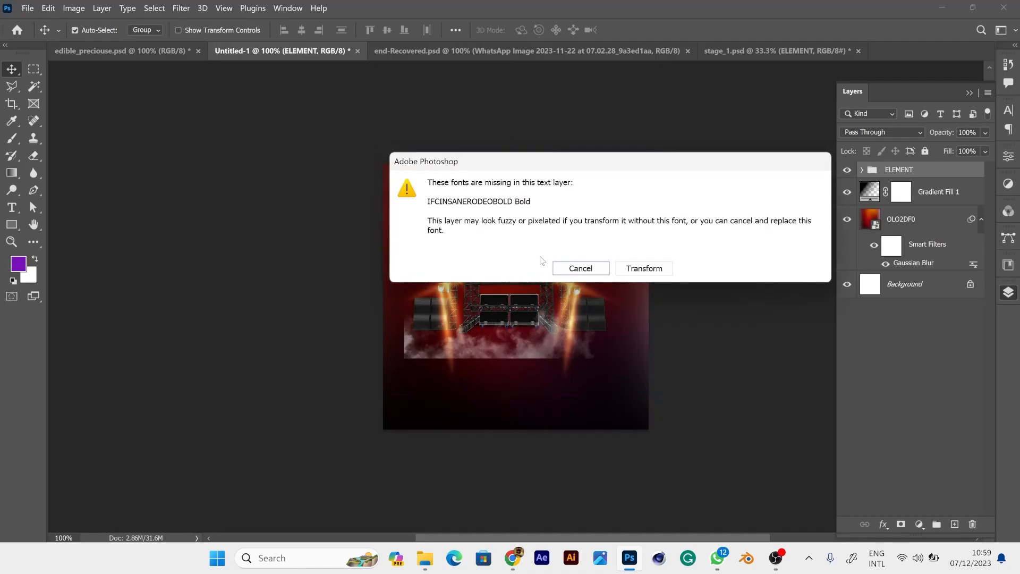
click(644, 268)
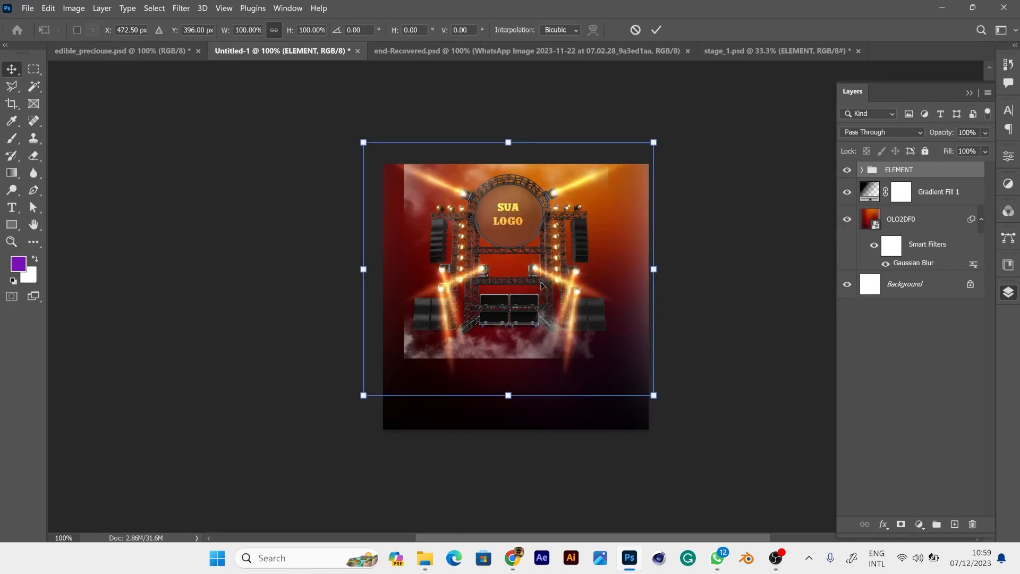
drag(507, 395, 507, 462)
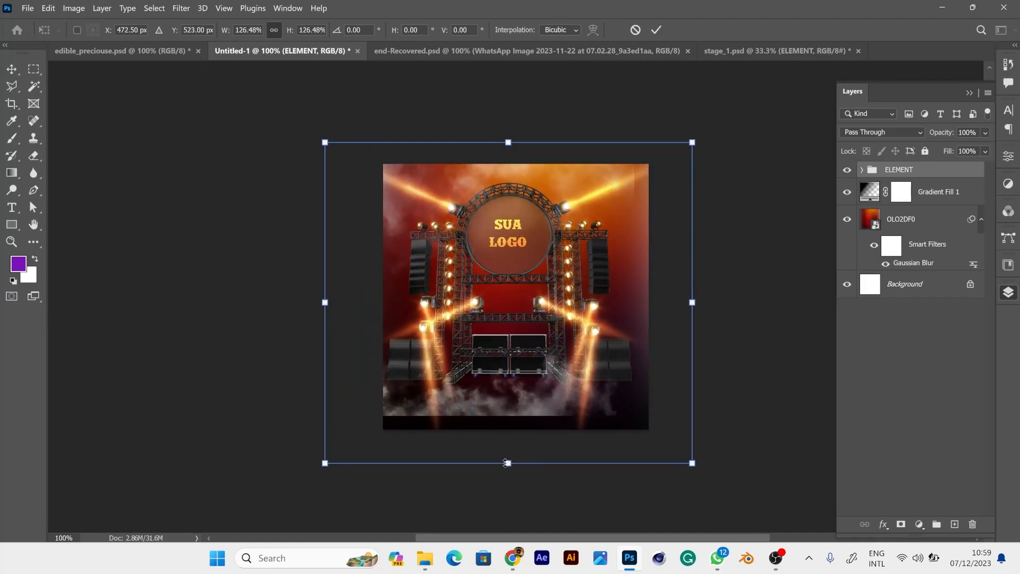
drag(525, 221, 538, 230)
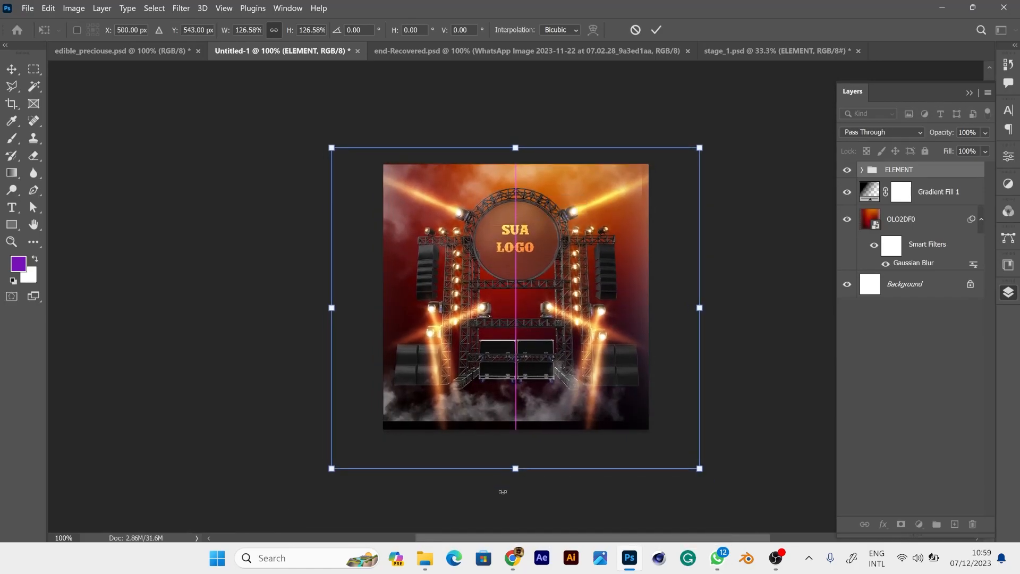
drag(516, 468, 516, 482)
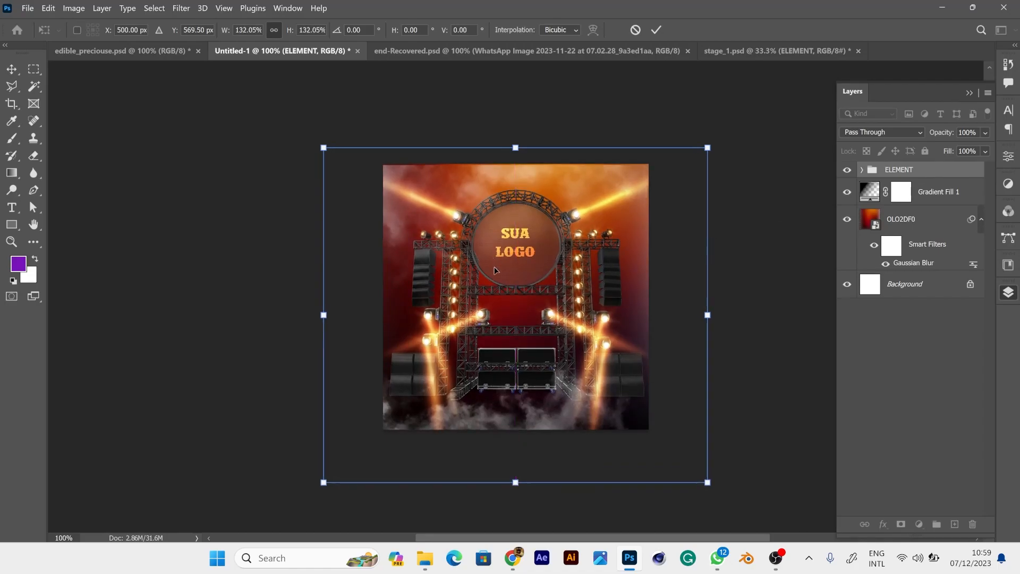
mouse_move(497, 270)
mouse_down()
mouse_move(508, 267)
mouse_move(499, 260)
mouse_up()
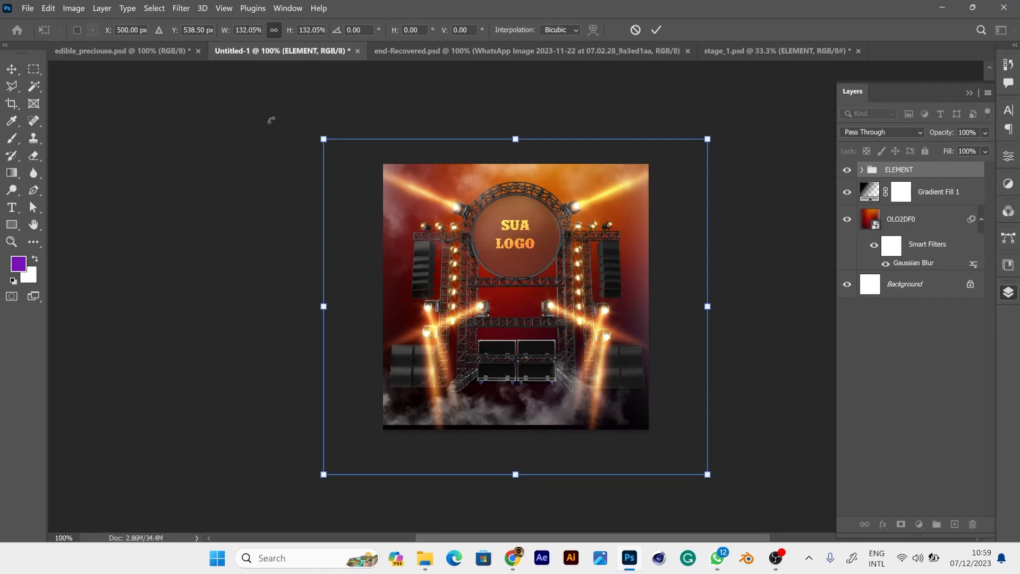
key(Return)
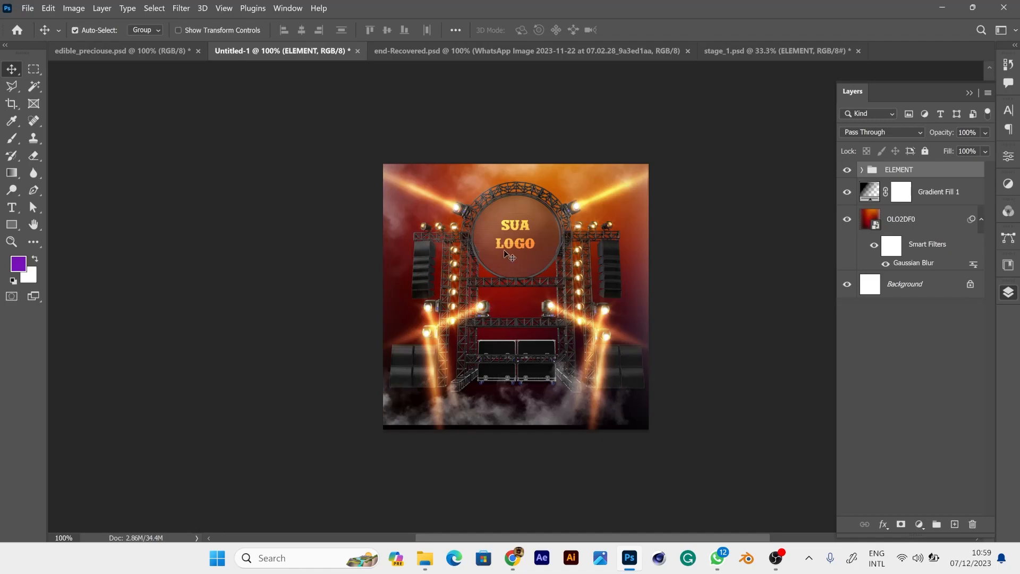
Expand the ELEMENT group and apply a Gaussian Blur with a radius of 121.5 px to the Camada 28 layer.
click(861, 170)
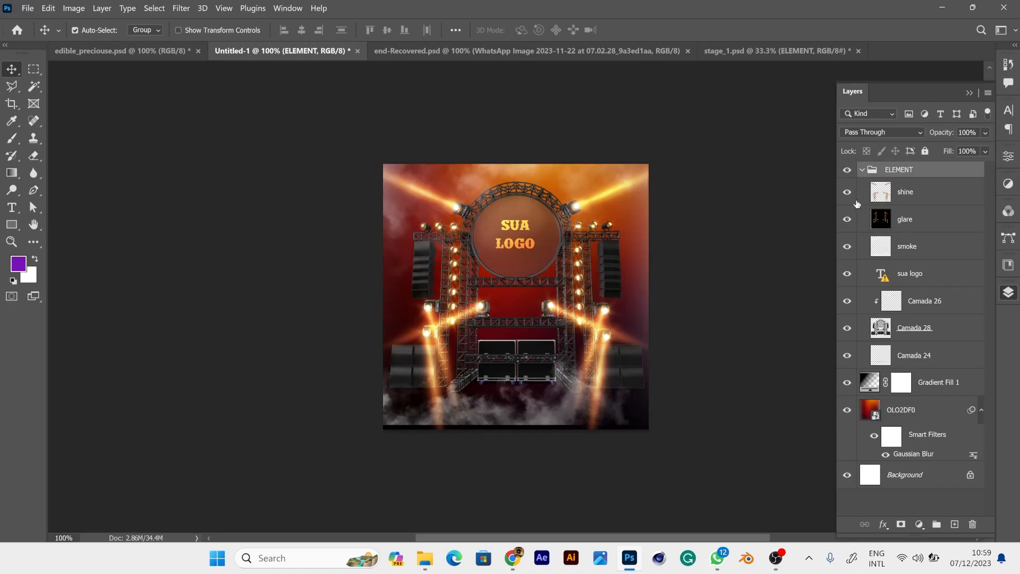
click(906, 328)
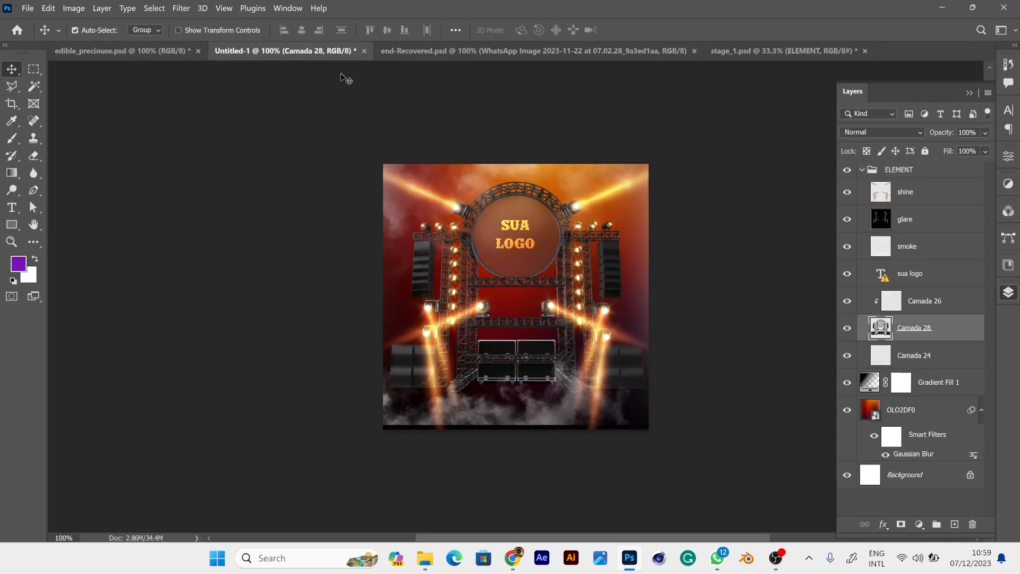
click(182, 9)
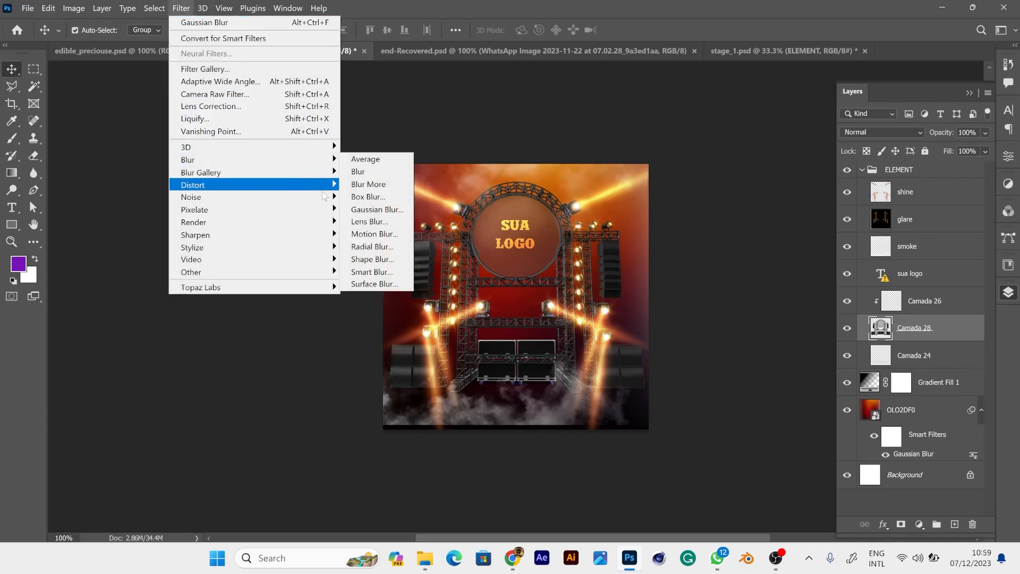
click(377, 209)
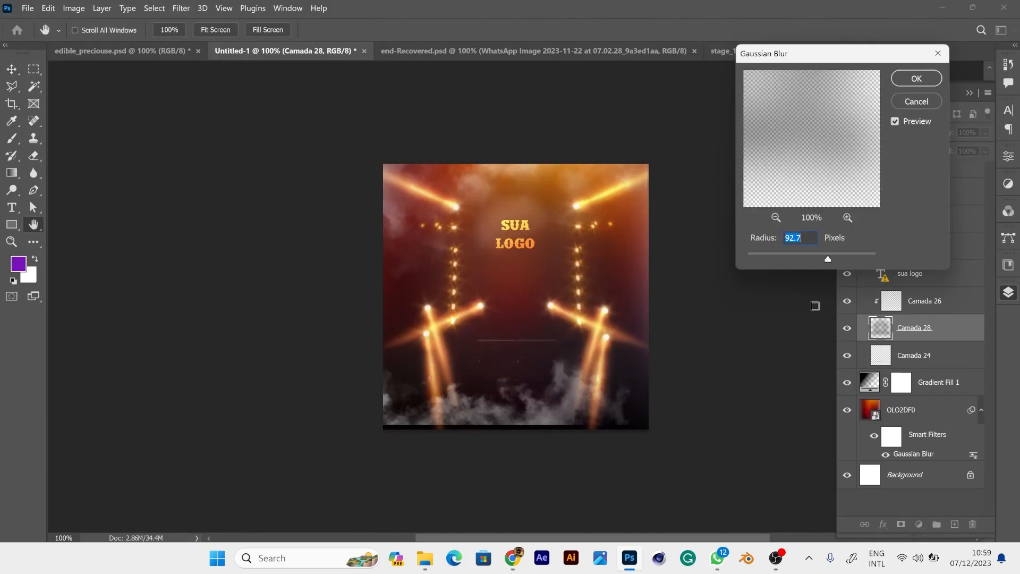
click(848, 259)
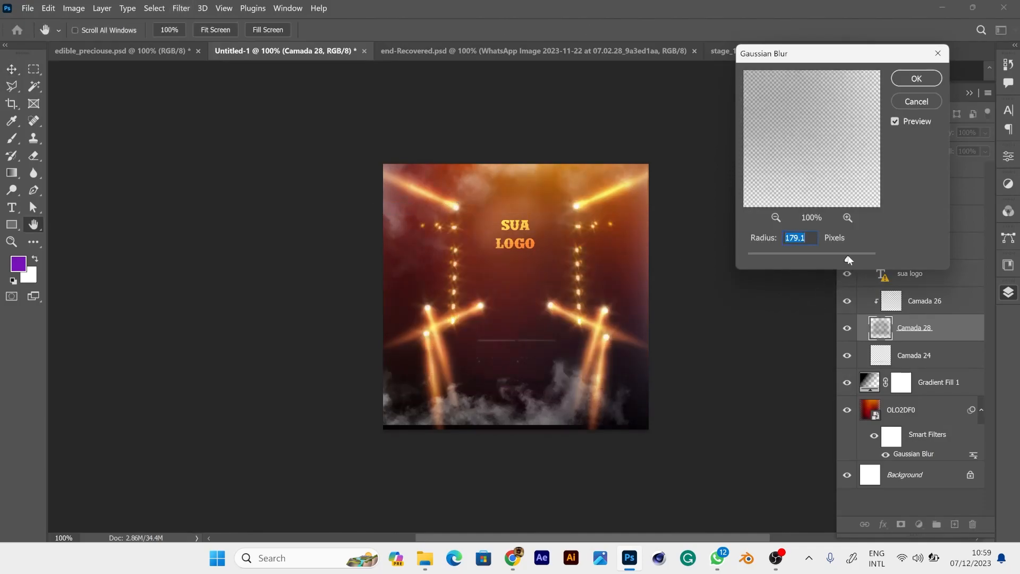
click(817, 257)
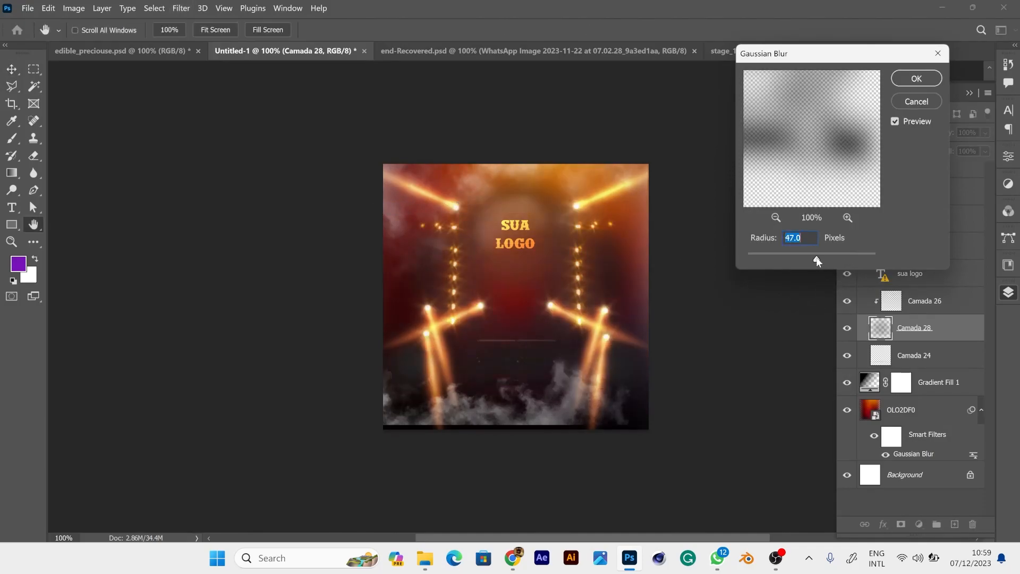
click(825, 257)
click(834, 256)
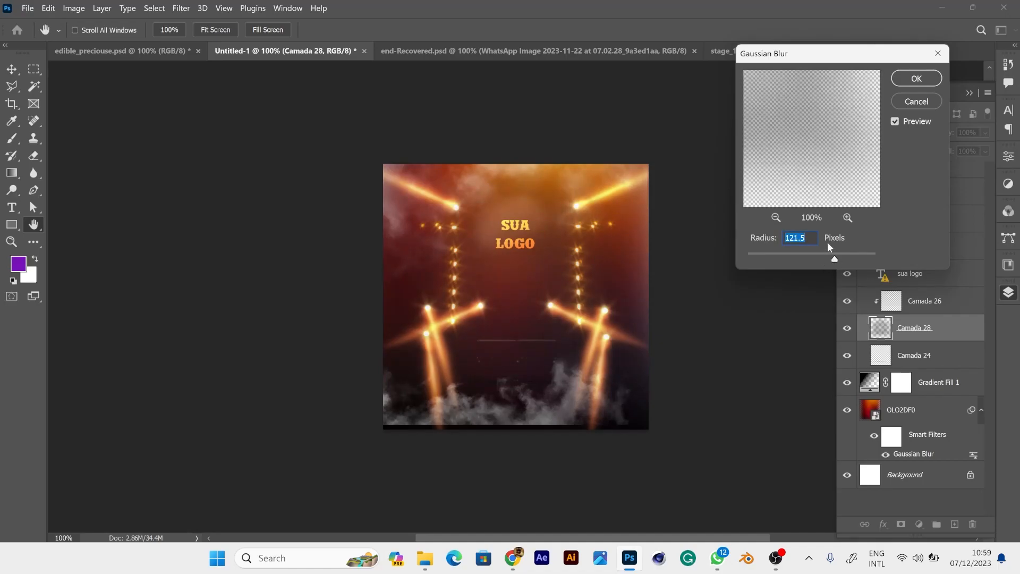
click(923, 78)
click(917, 80)
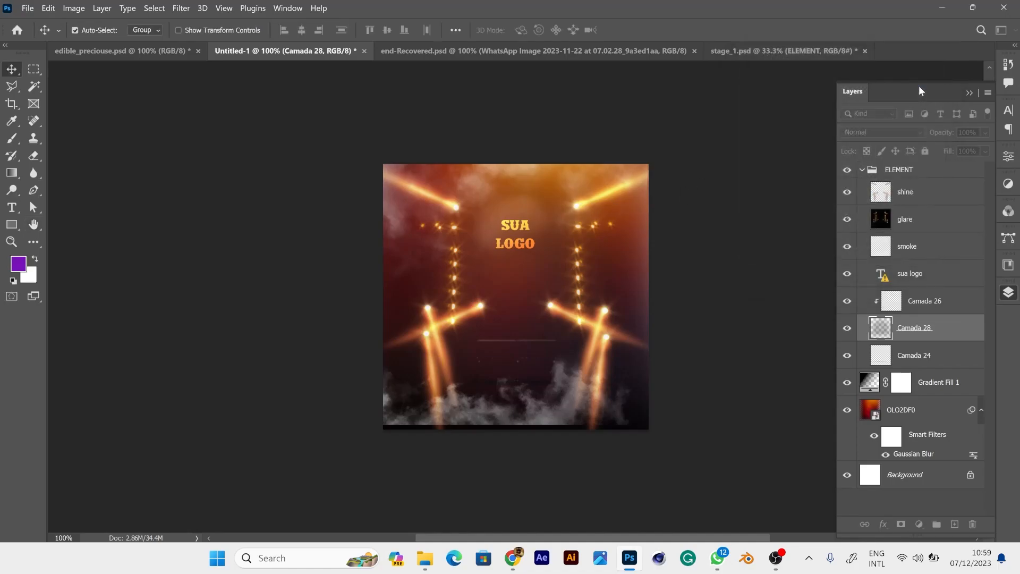
Hide the sua logo and smoke layers and toggle Camada 28's visibility to judge its effect.
click(845, 275)
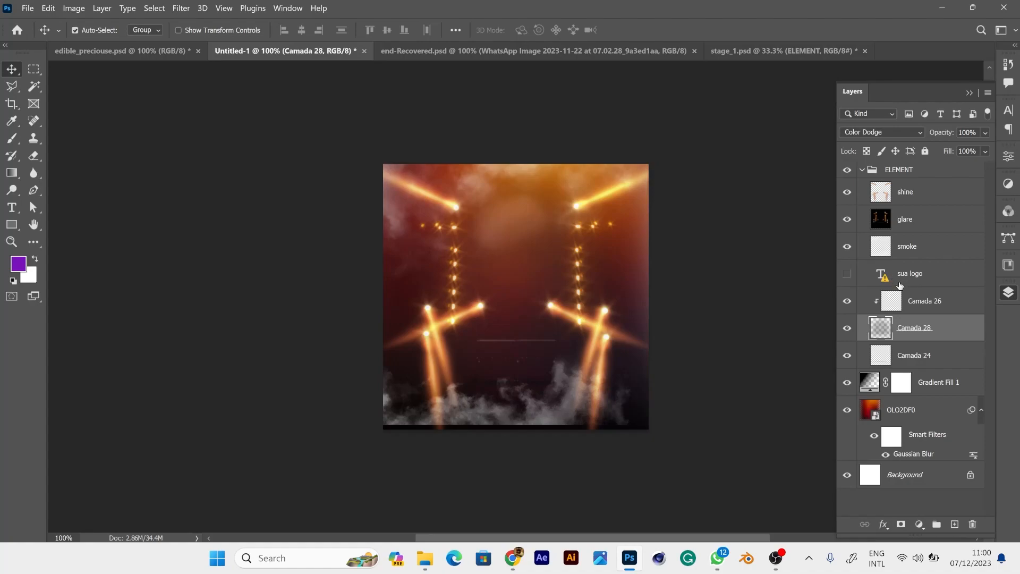
click(921, 276)
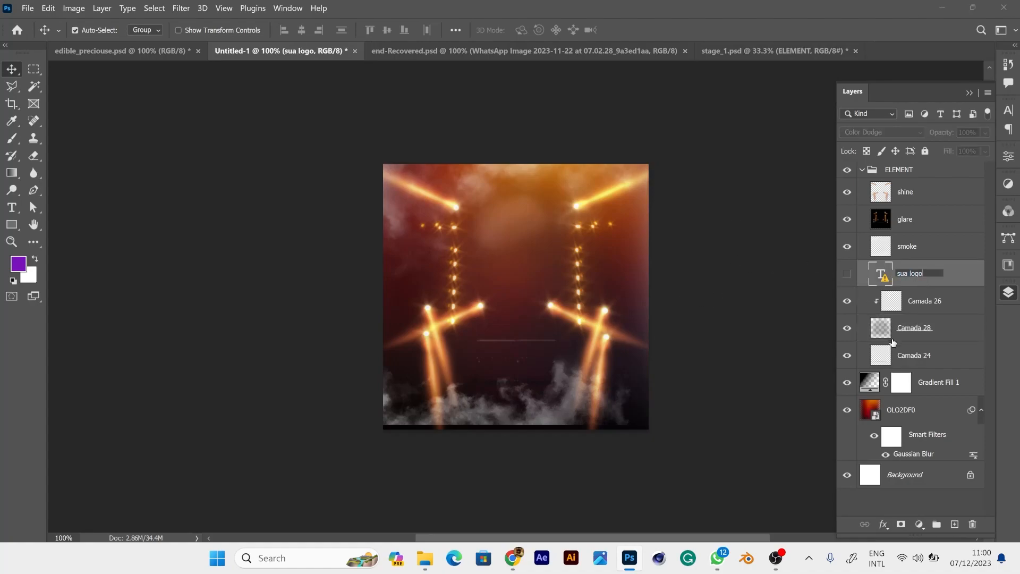
click(846, 329)
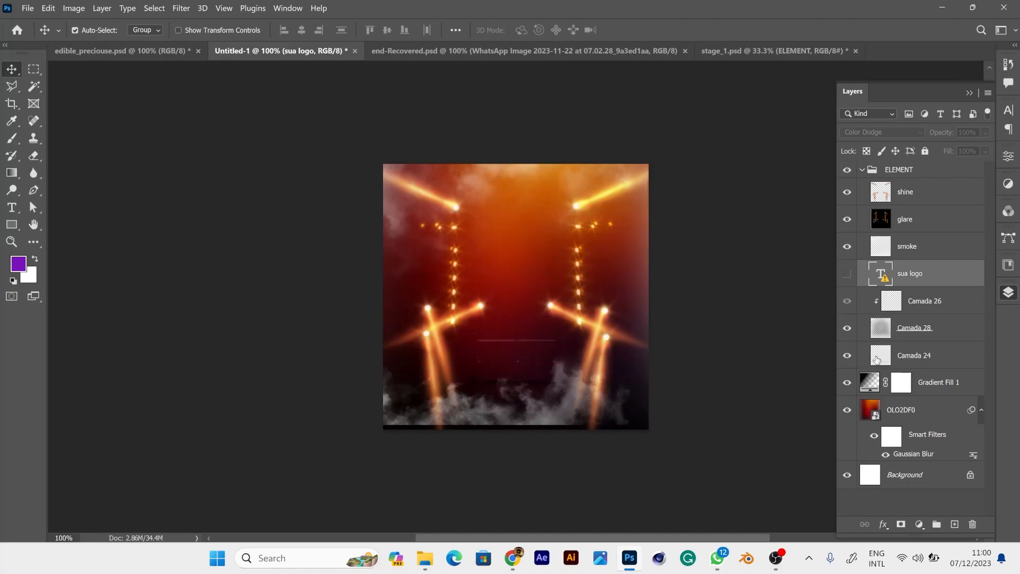
click(846, 247)
click(846, 382)
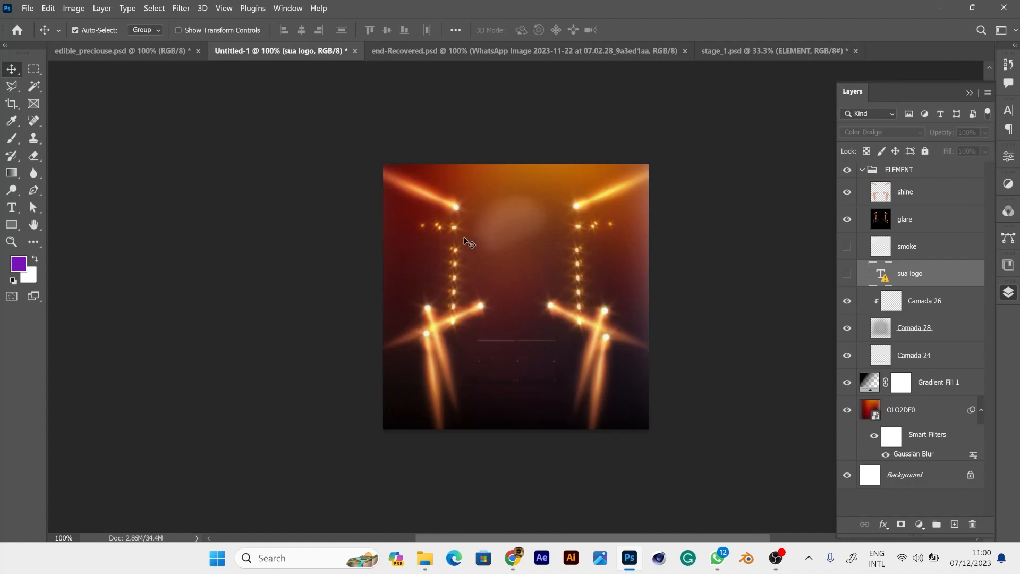
Select the glare and shine layers and check the finished flyer in end-Recovered.psd for comparison.
click(913, 219)
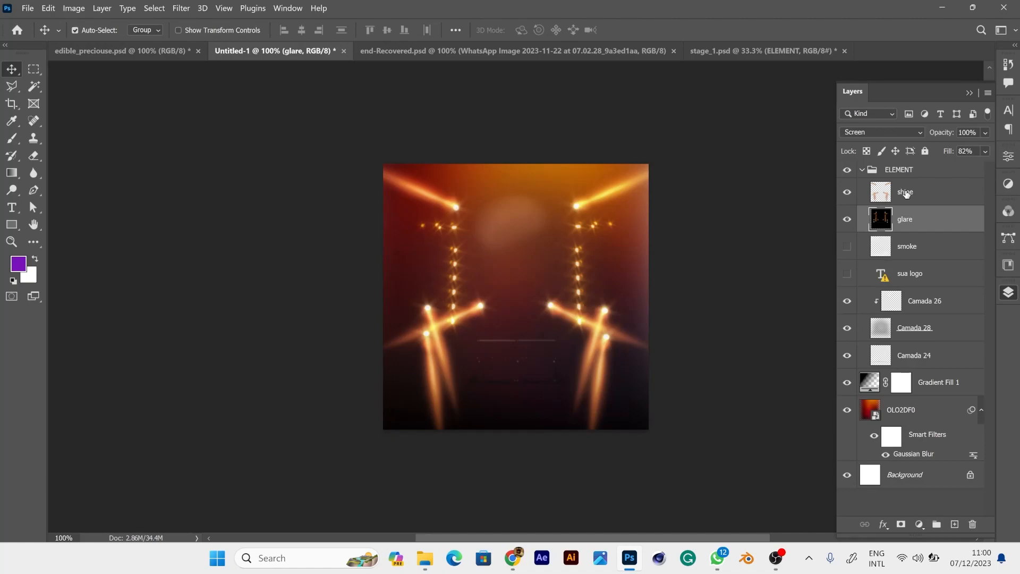
shift+click(907, 194)
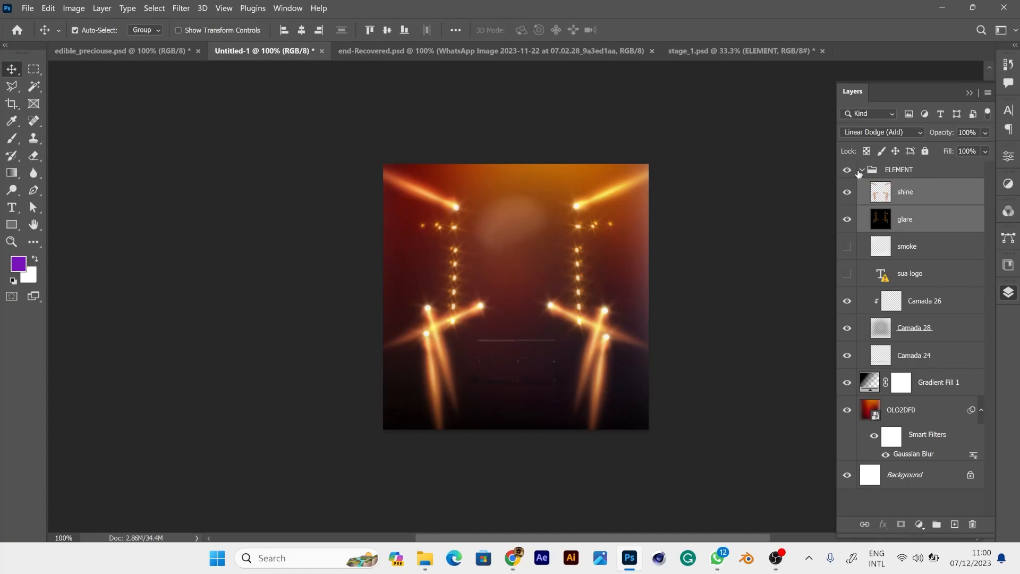
click(148, 49)
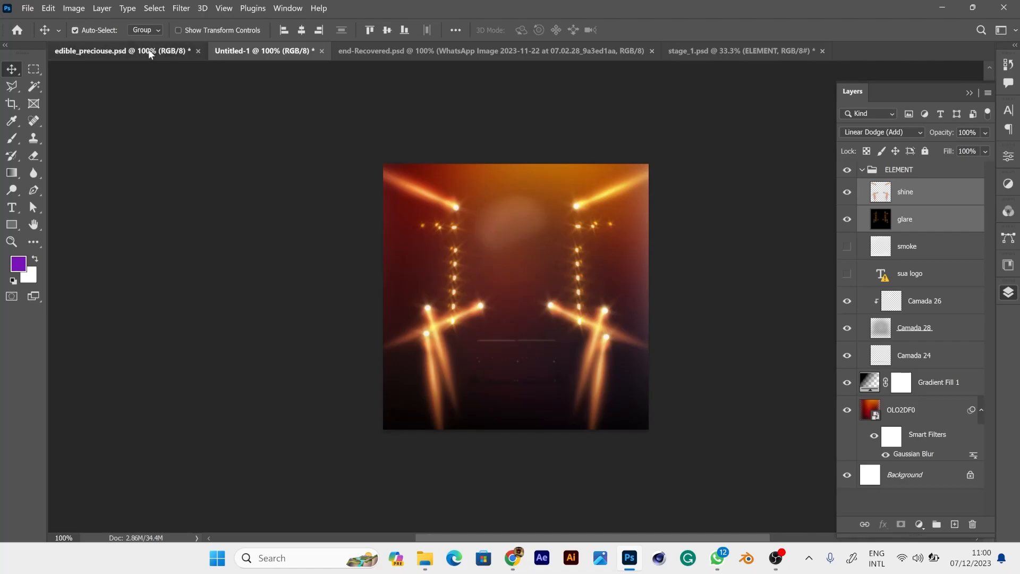
click(446, 49)
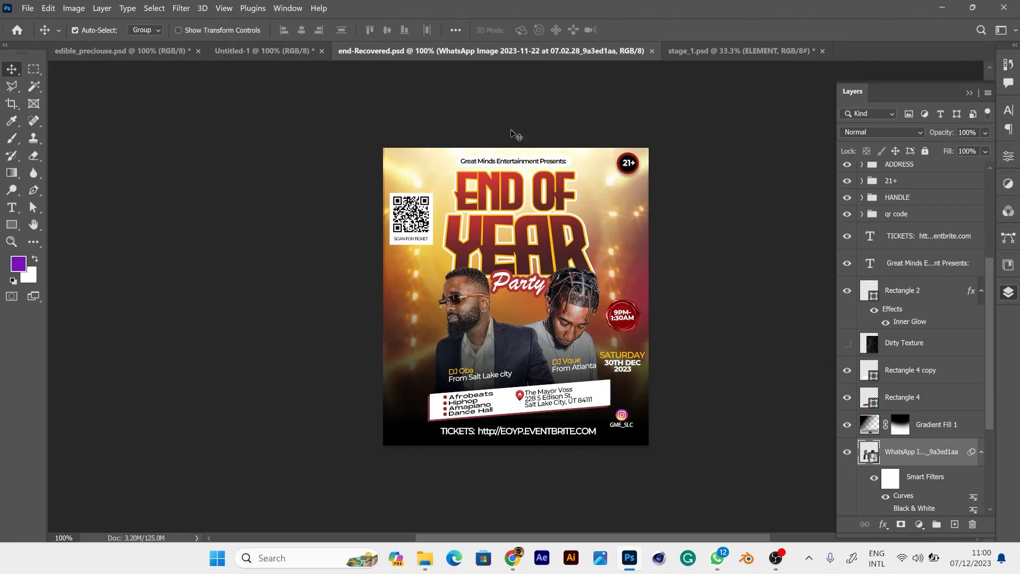
click(295, 48)
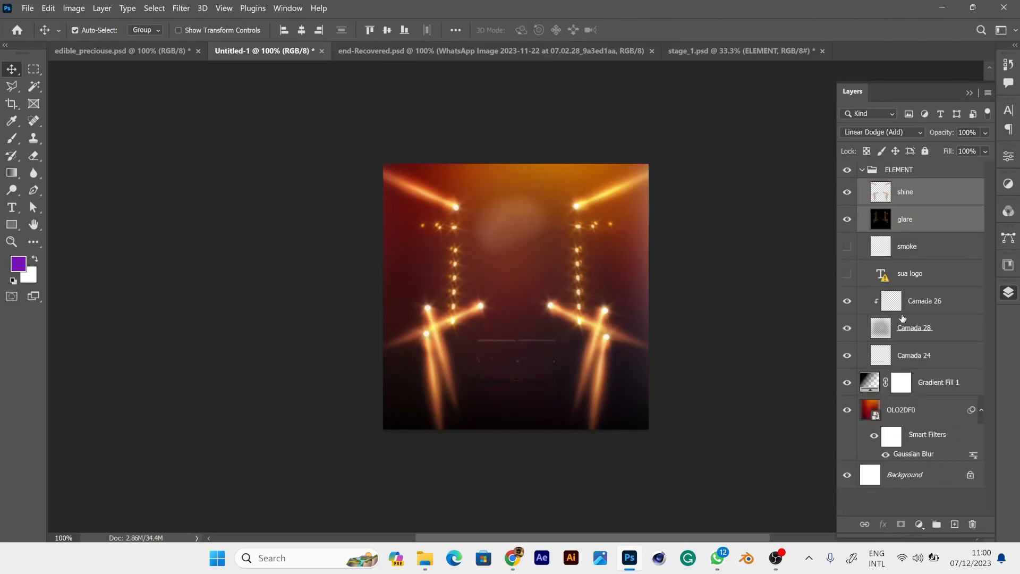
Convert the shine layer to a smart object.
click(897, 193)
right_click(897, 194)
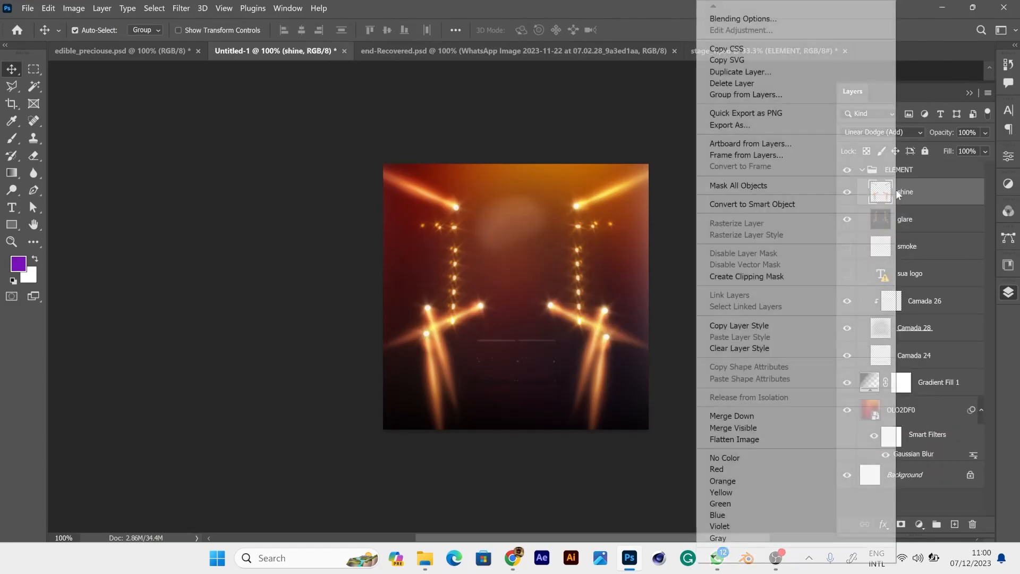
click(727, 207)
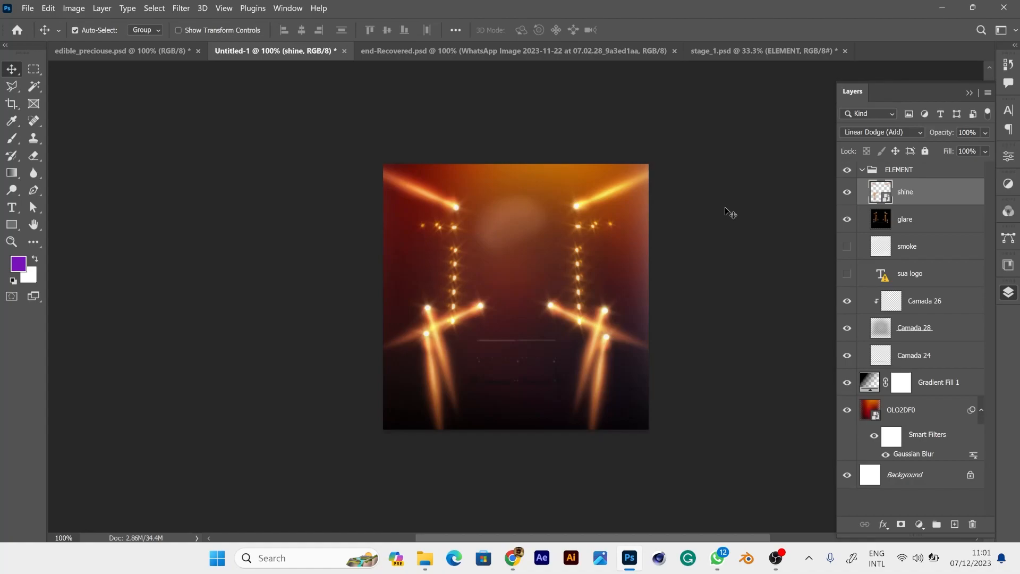
Try a Gaussian Blur with a radius of about 5.6 px on the shine layer.
click(181, 8)
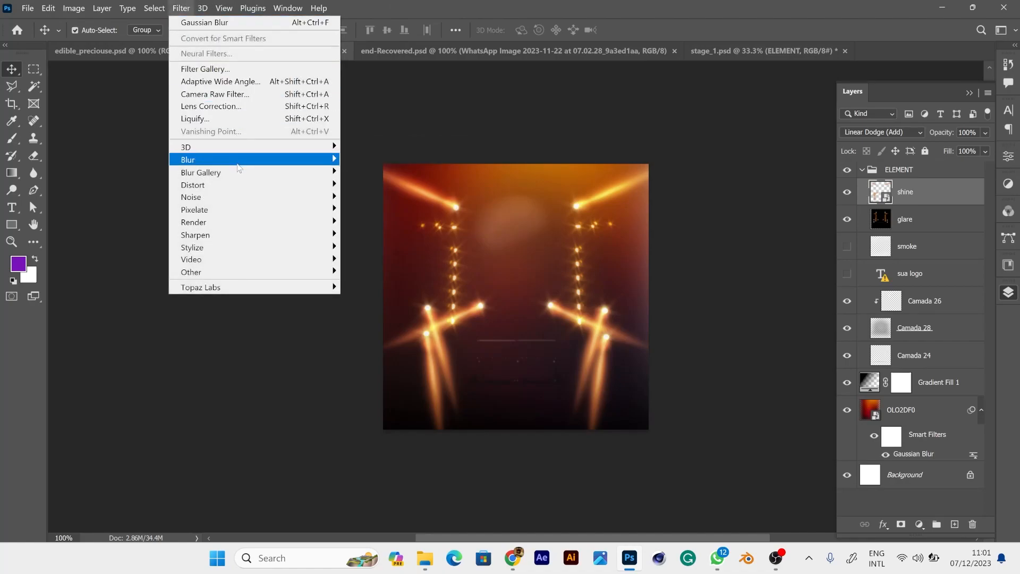
mouse_move(239, 167)
click(382, 210)
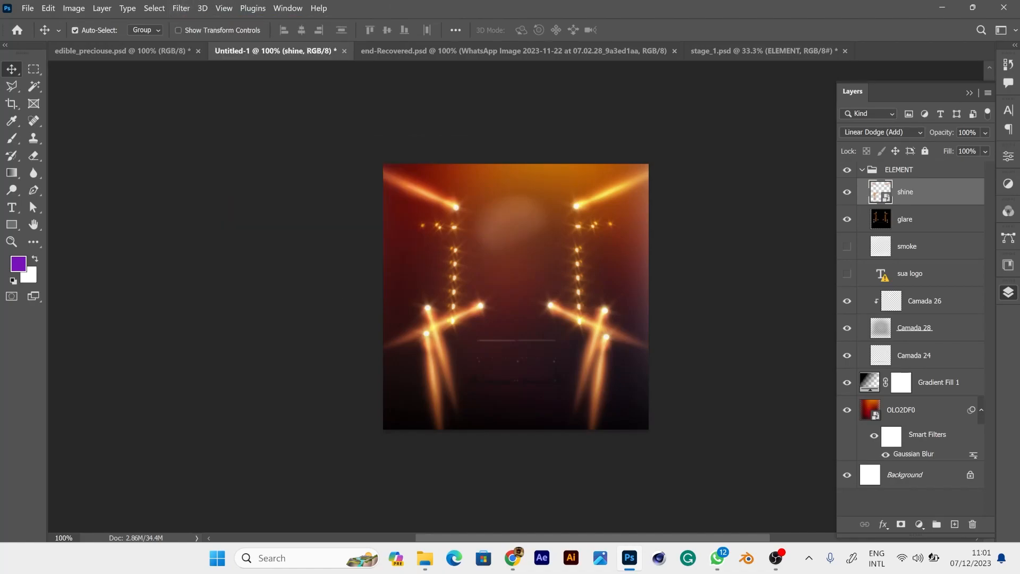
click(181, 8)
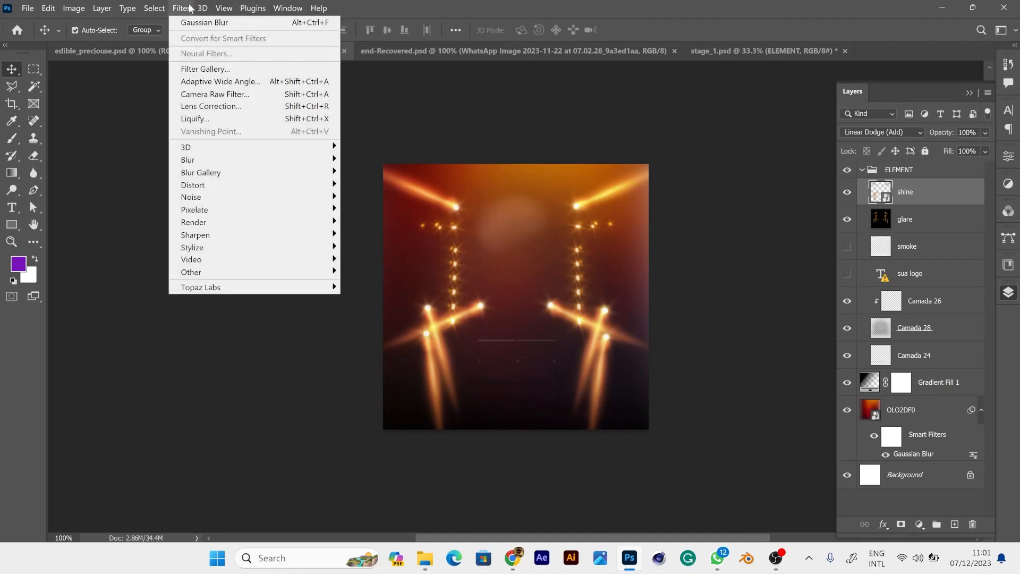
mouse_move(235, 156)
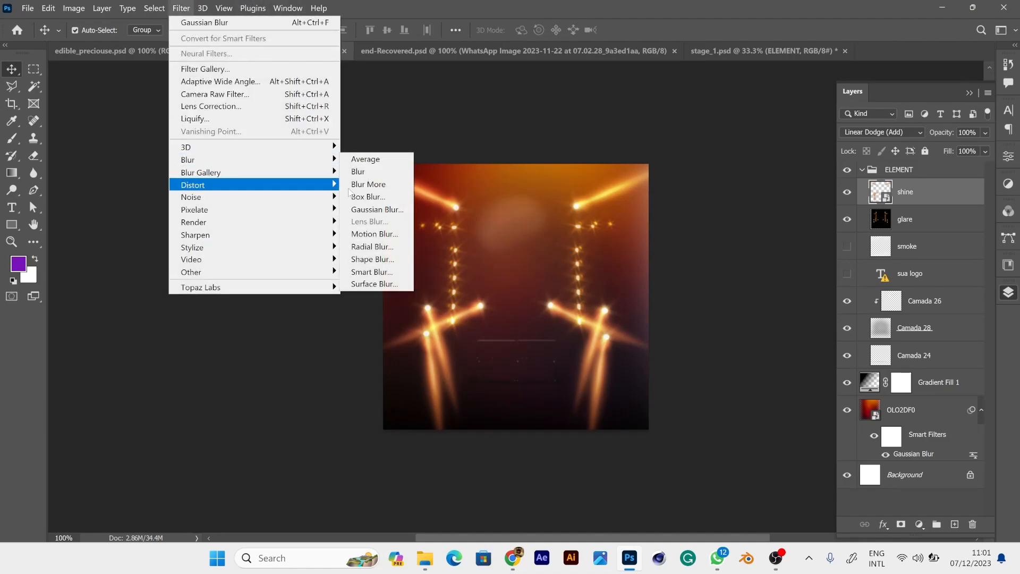
click(376, 213)
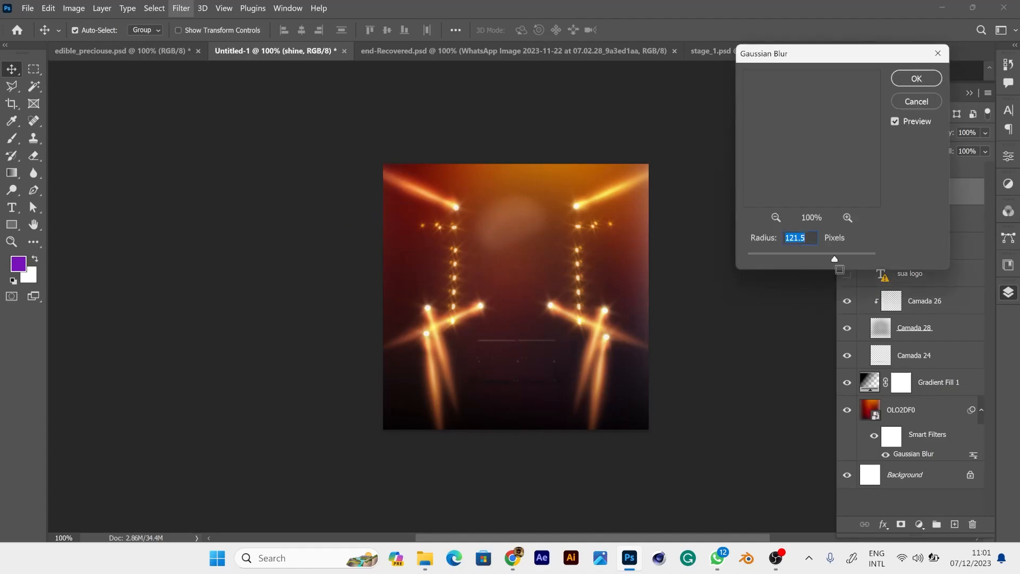
drag(834, 261, 783, 260)
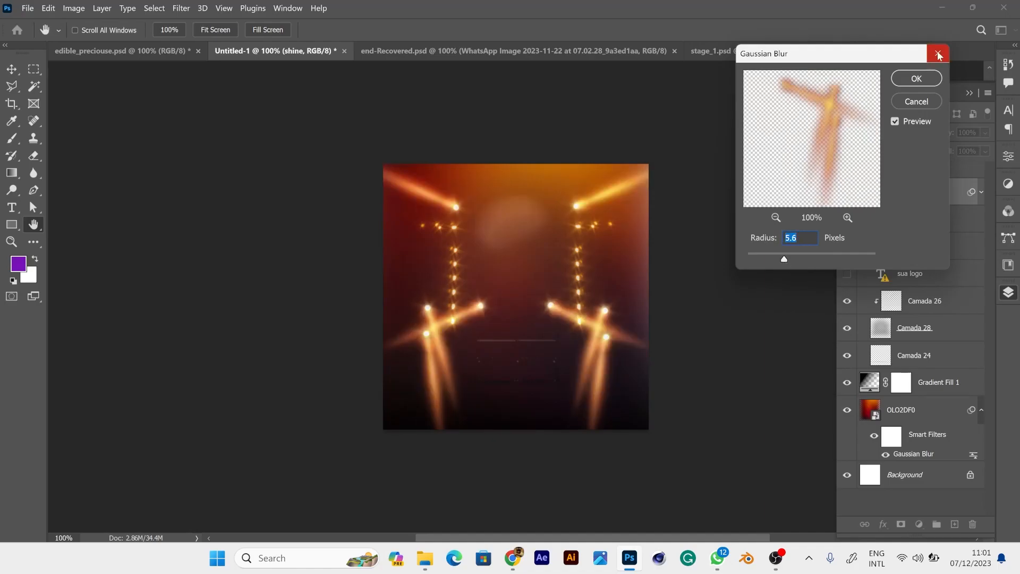
key(Return)
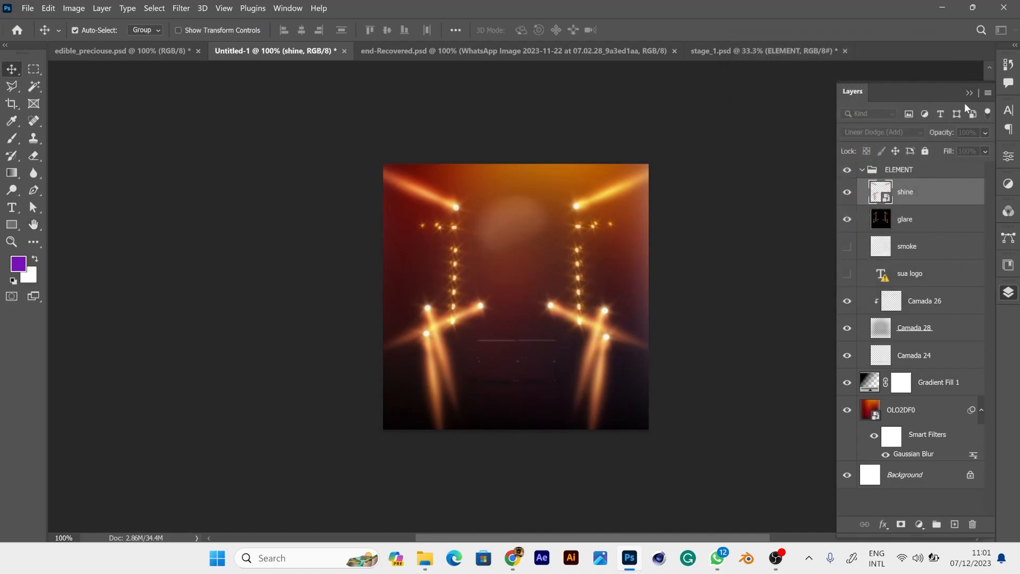
Lower the opacity of the shine layer to about 59%.
click(986, 132)
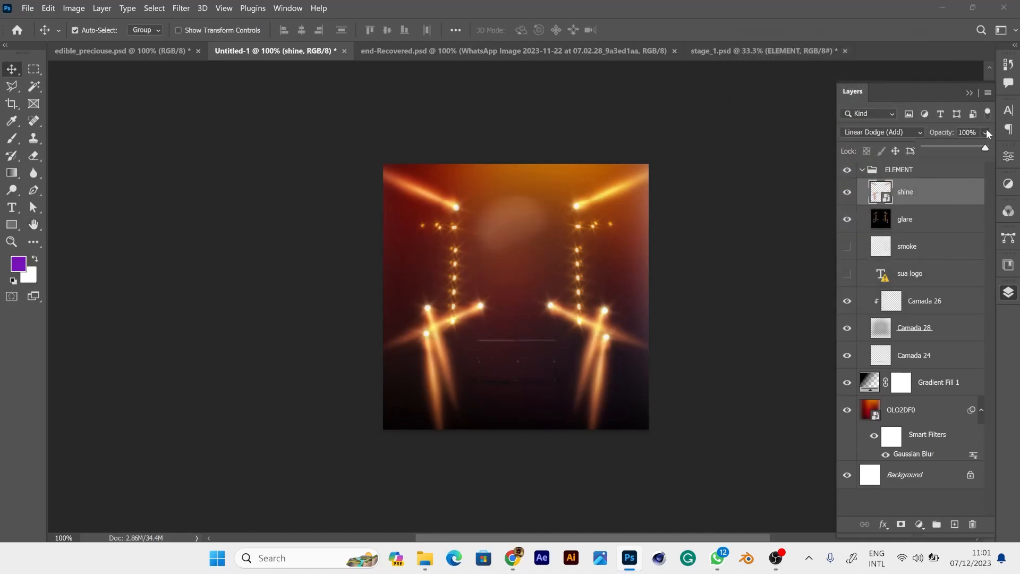
click(958, 147)
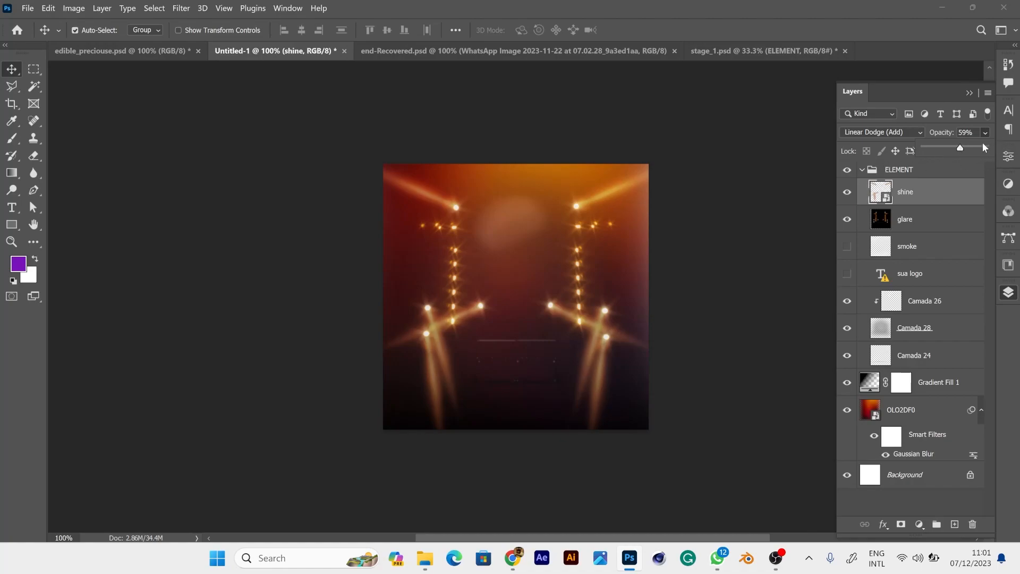
click(921, 249)
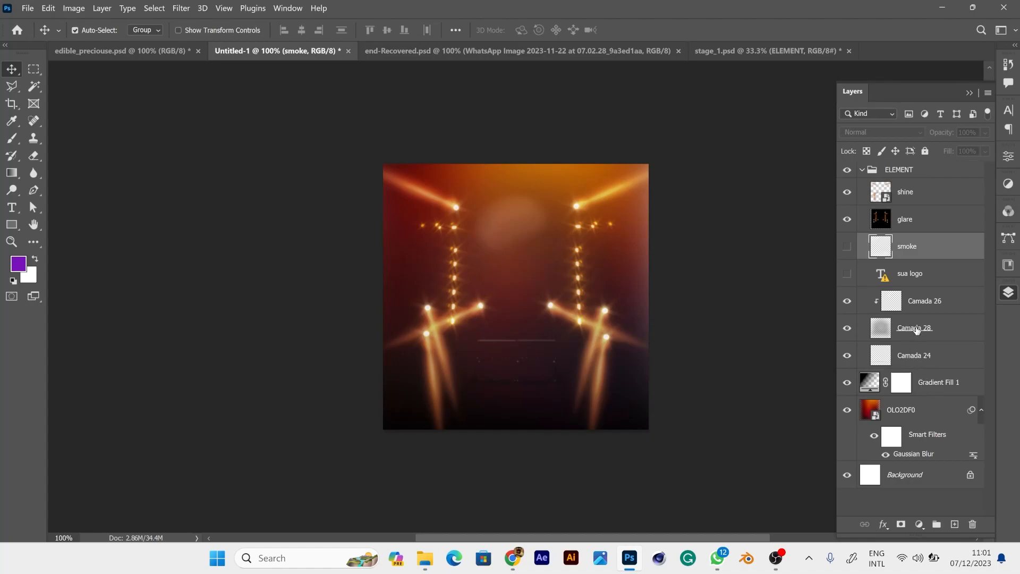
Undo the edits to the ELEMENT group's layers, back to before the Gaussian Blur on Camada 28.
click(917, 328)
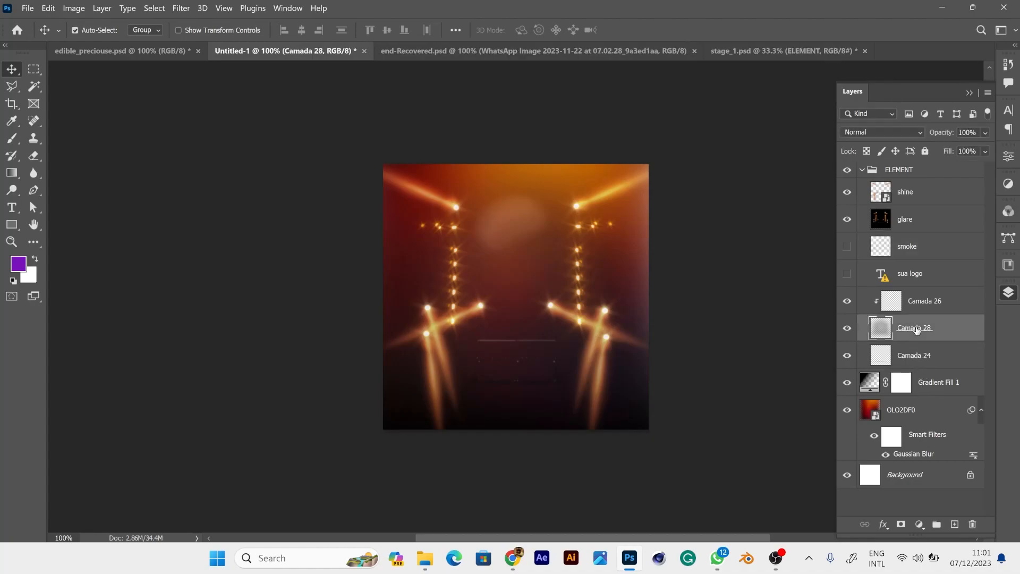
key(ctrl+z)
key(ctrl+z)
key(ctrl+z)
key(ctrl+z)
key(ctrl+z)
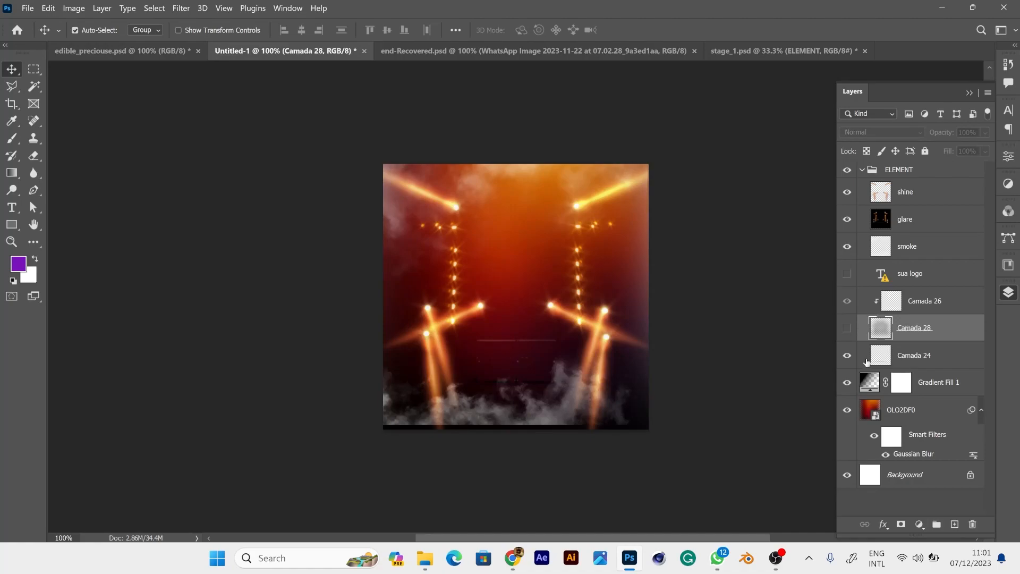
click(845, 329)
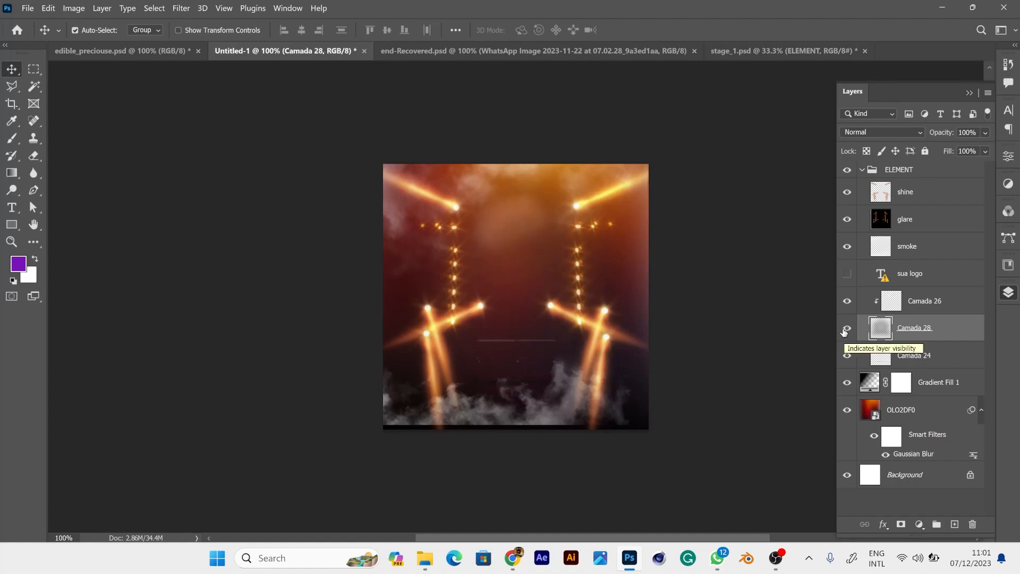
key(ctrl)
key(ctrl+z)
key(ctrl+z)
key(ctrl+z)
key(ctrl+z)
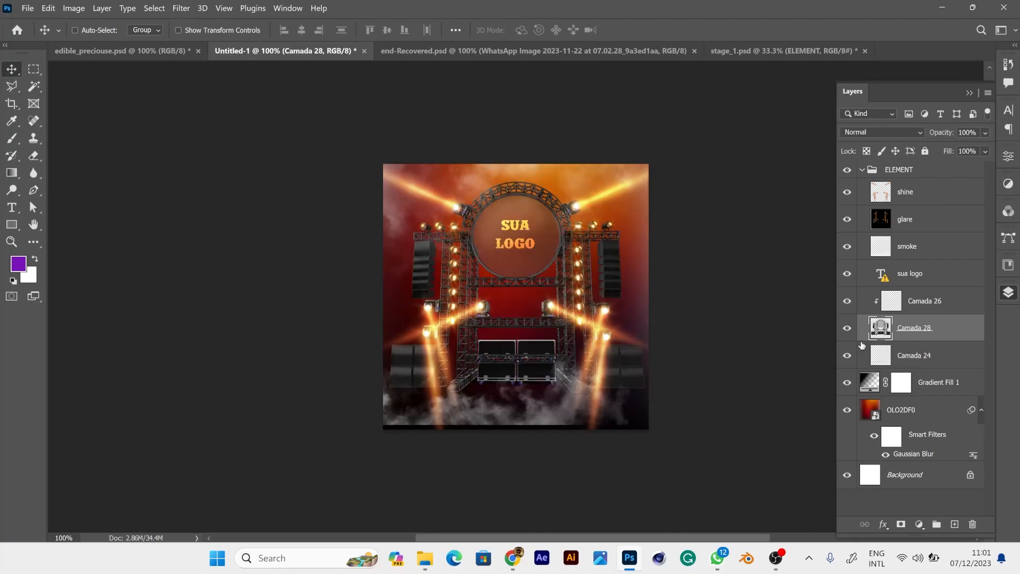
Convert the Camada 28 layer to a smart object and apply a Gaussian Blur with a radius of 121.5 px.
right_click(931, 338)
click(828, 204)
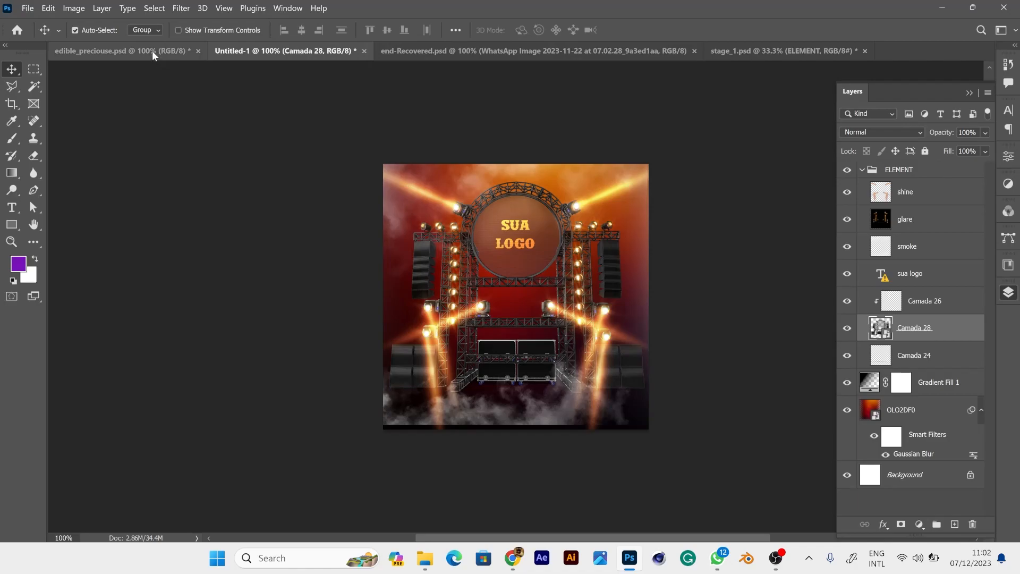
click(181, 8)
mouse_move(235, 157)
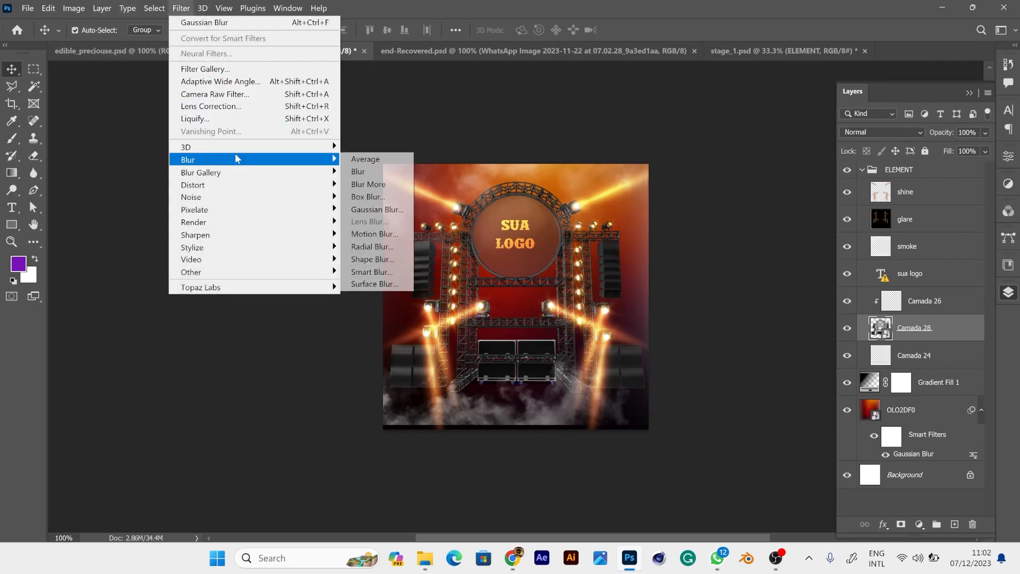
click(393, 210)
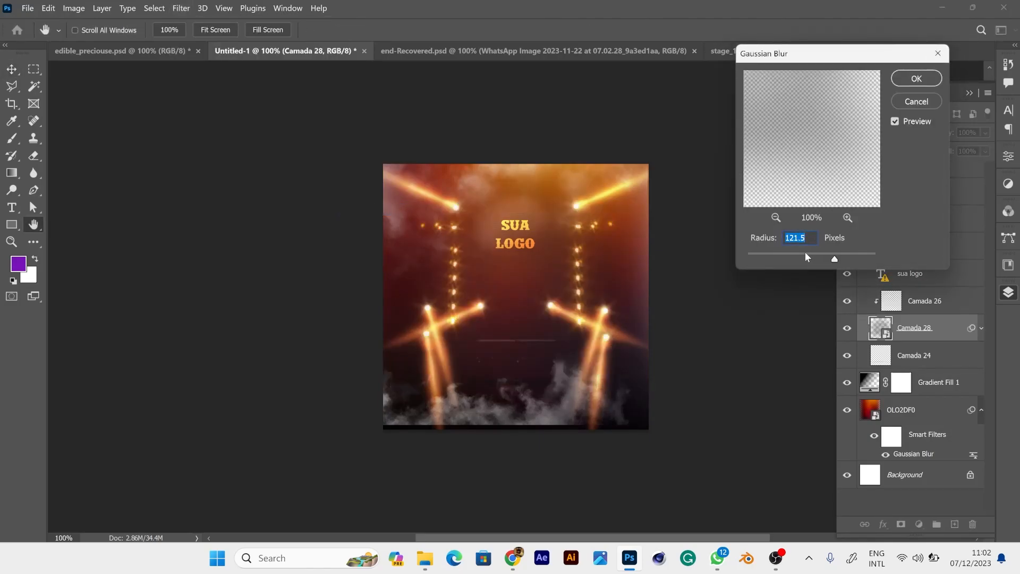
click(893, 84)
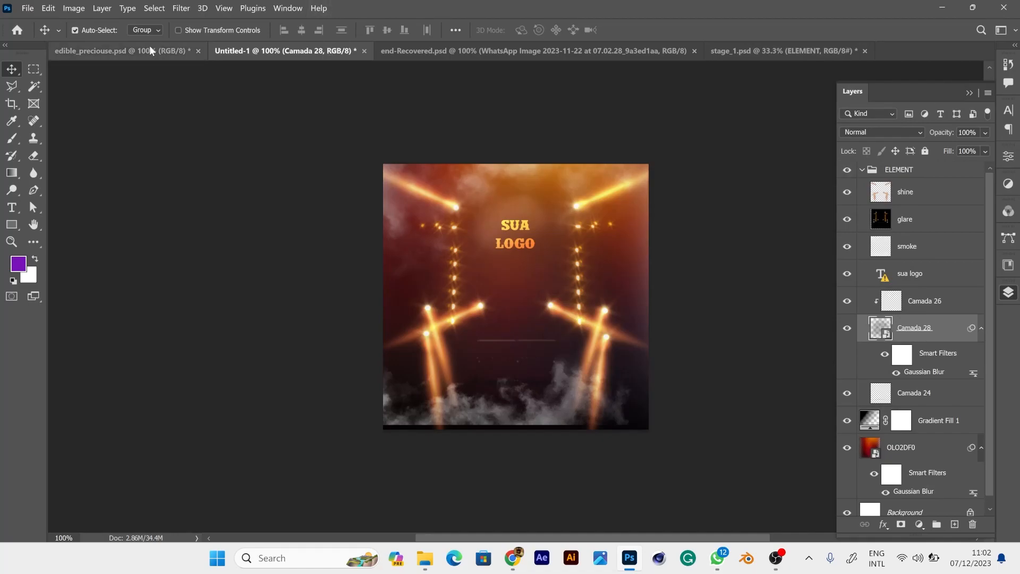
Scale the ELEMENT group up to about 155% and shift it down on the canvas, keeping the missing-font text in the transform.
click(457, 52)
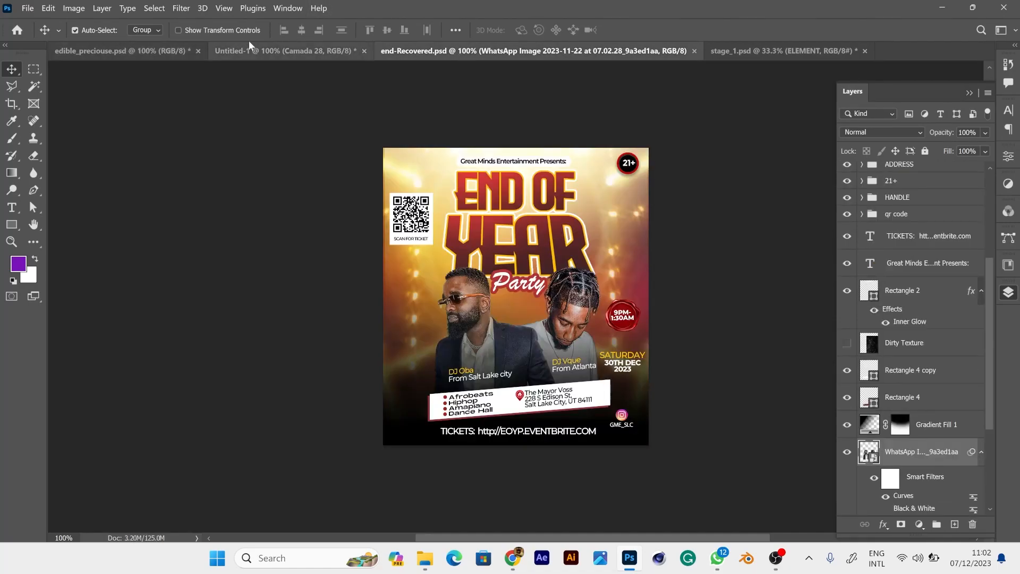
click(263, 44)
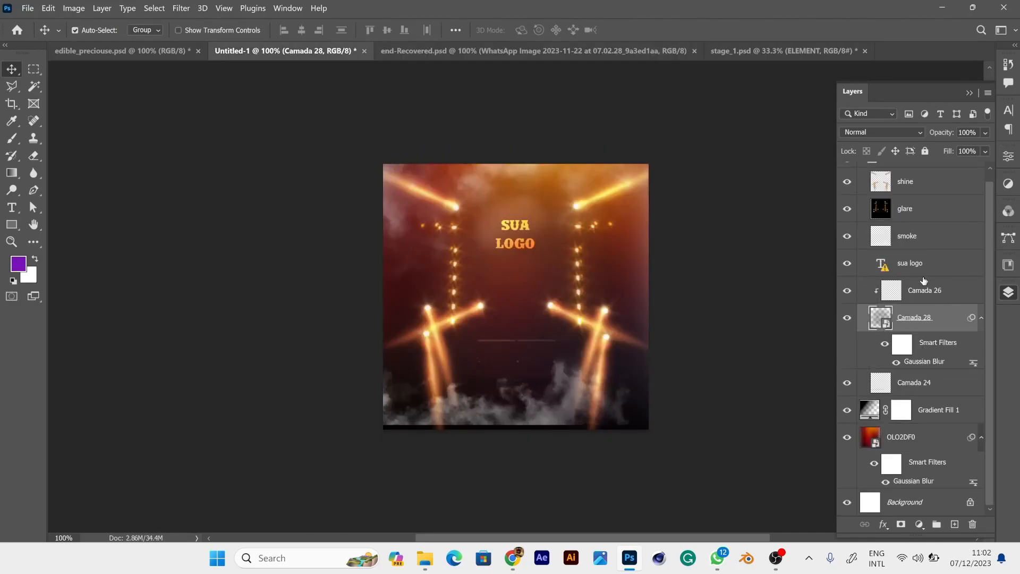
scroll(916, 265, up, 1)
click(897, 171)
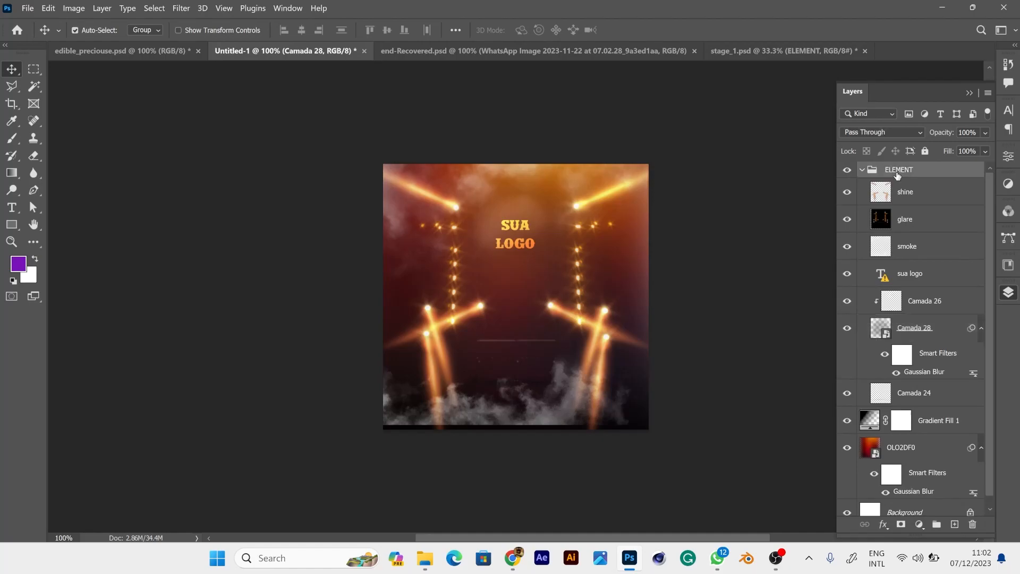
key(ctrl+t)
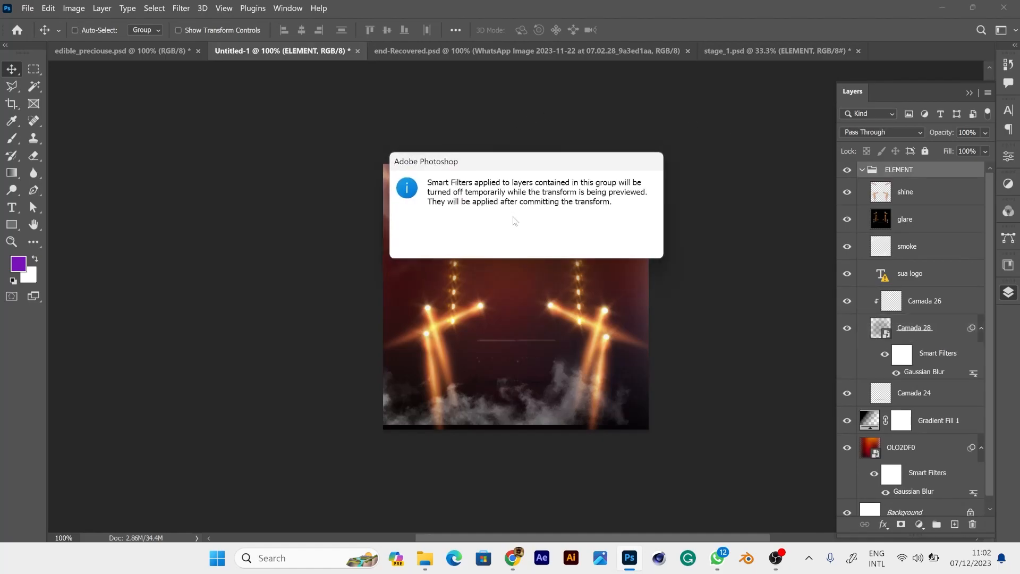
click(546, 223)
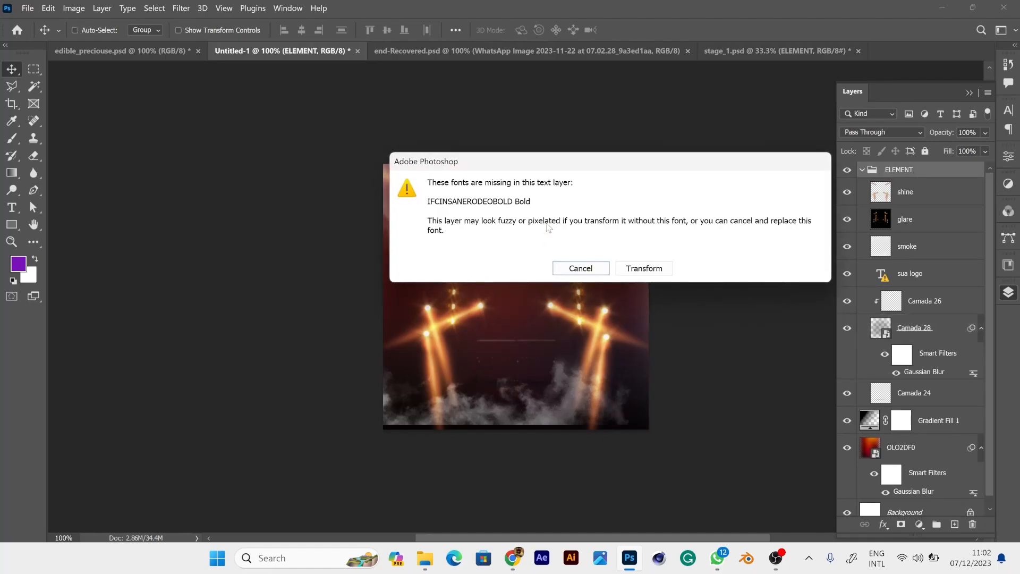
key(Tab)
key(Return)
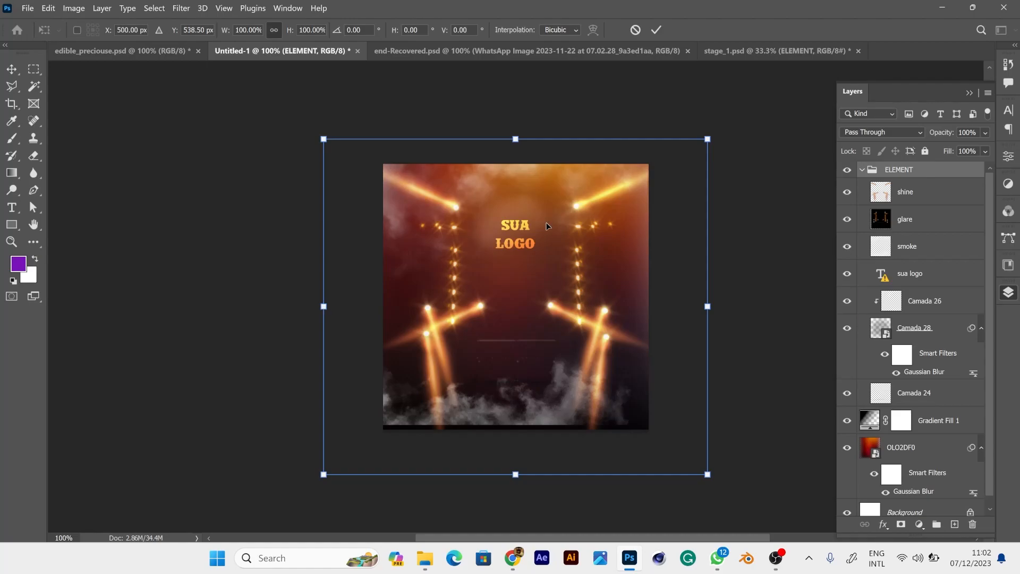
key(ctrl+minus)
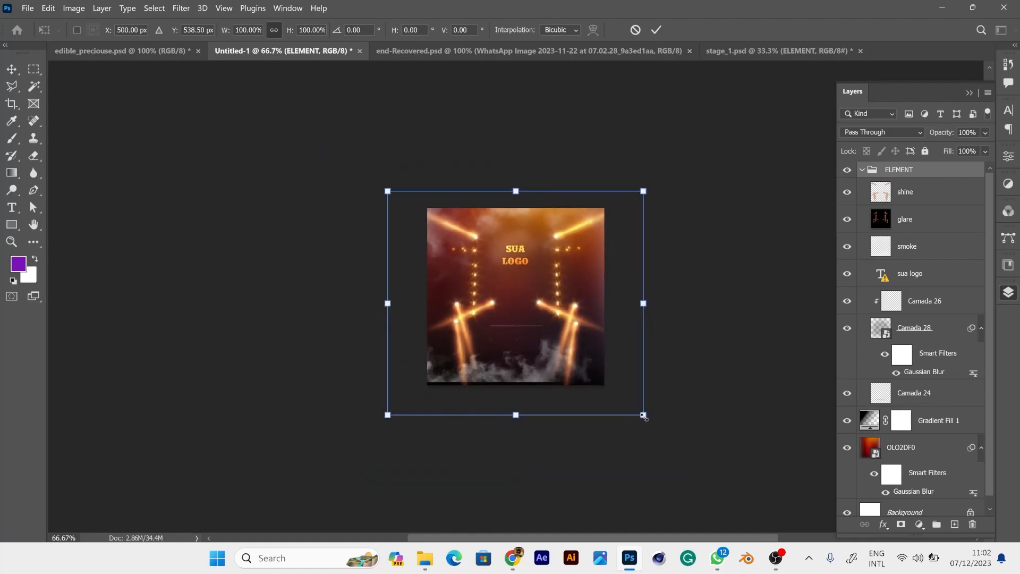
drag(643, 417, 696, 459)
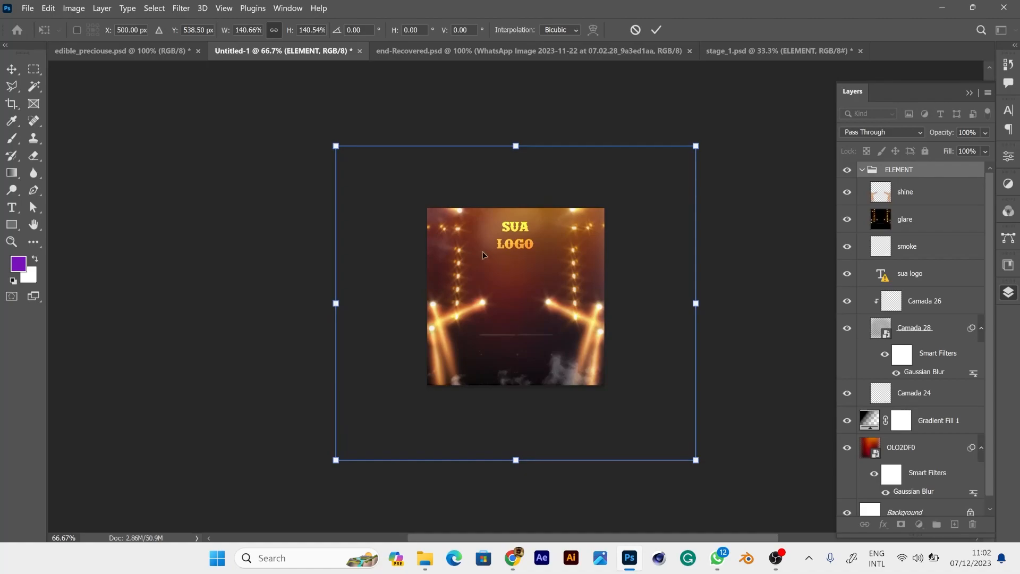
drag(535, 253, 547, 316)
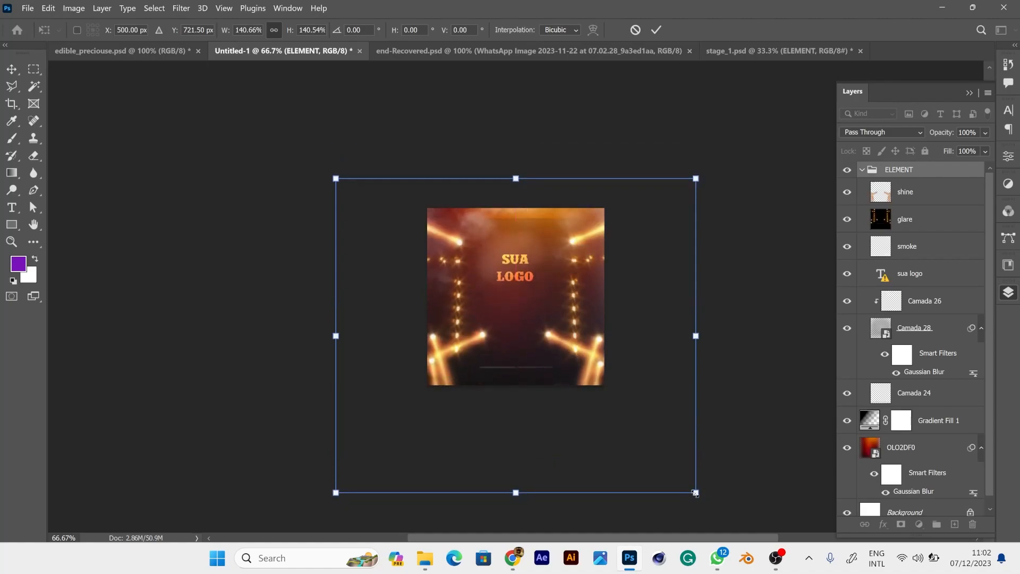
drag(695, 493, 716, 505)
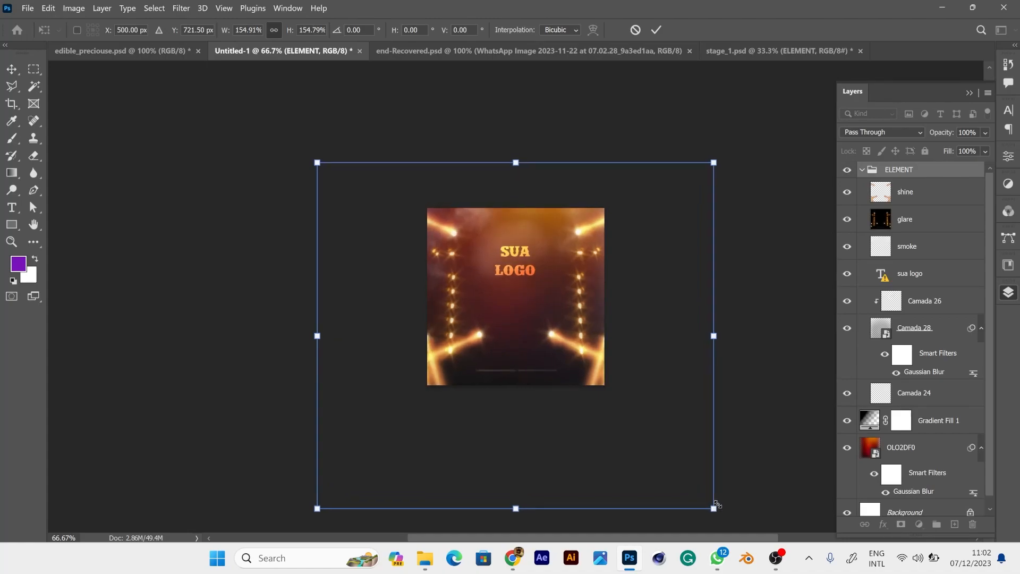
key(Return)
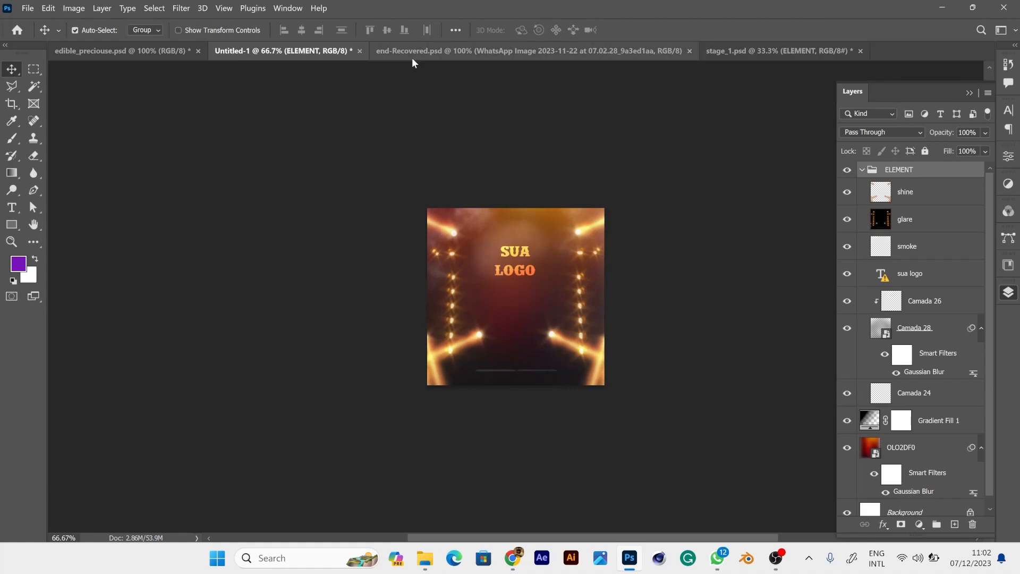
click(46, 9)
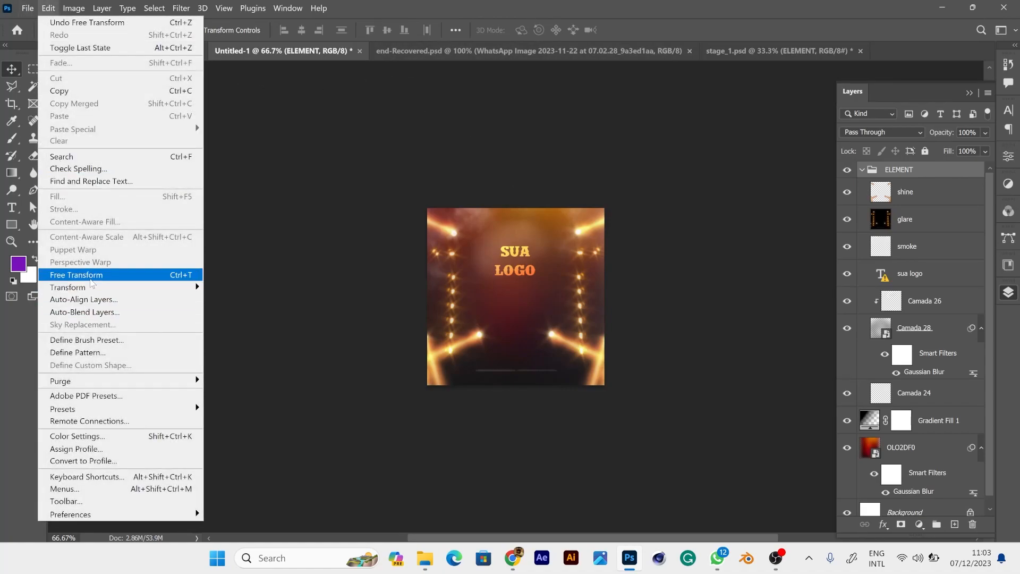
click(300, 262)
click(301, 262)
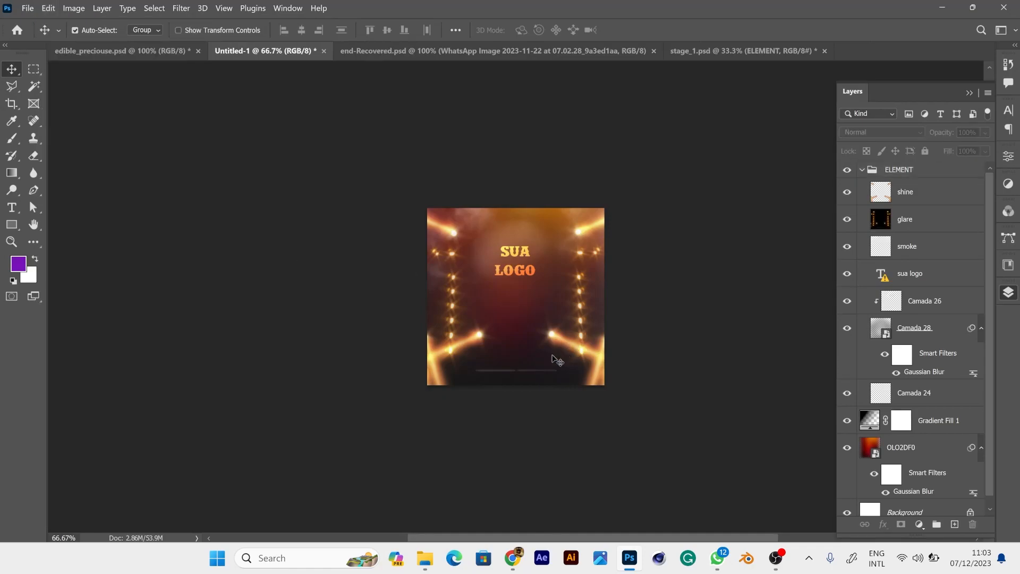
Examine how the LIGHT and END OF groups are built in the finished flyer, end-Recovered.psd.
click(355, 55)
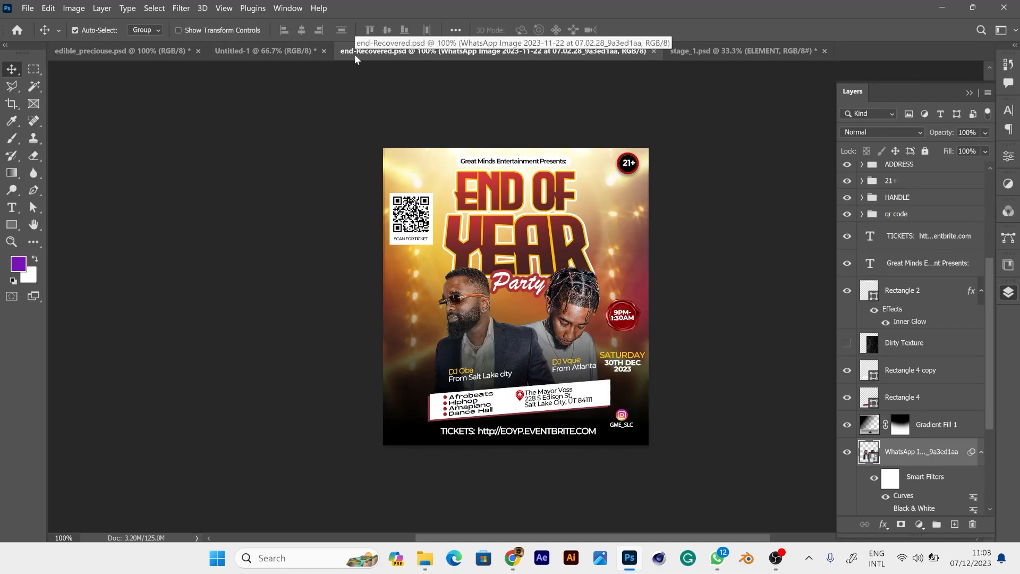
click(615, 270)
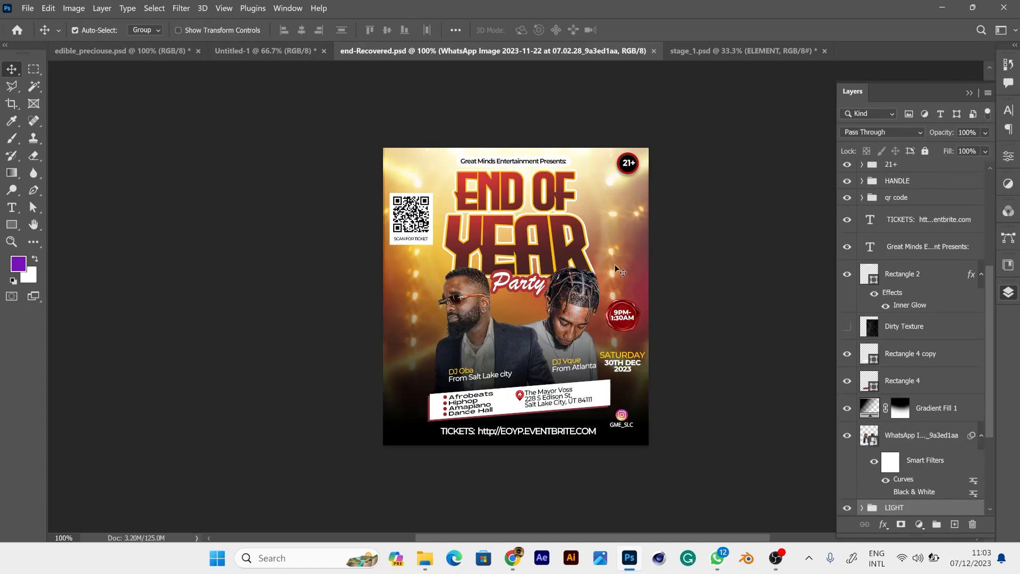
scroll(924, 456, down, 3)
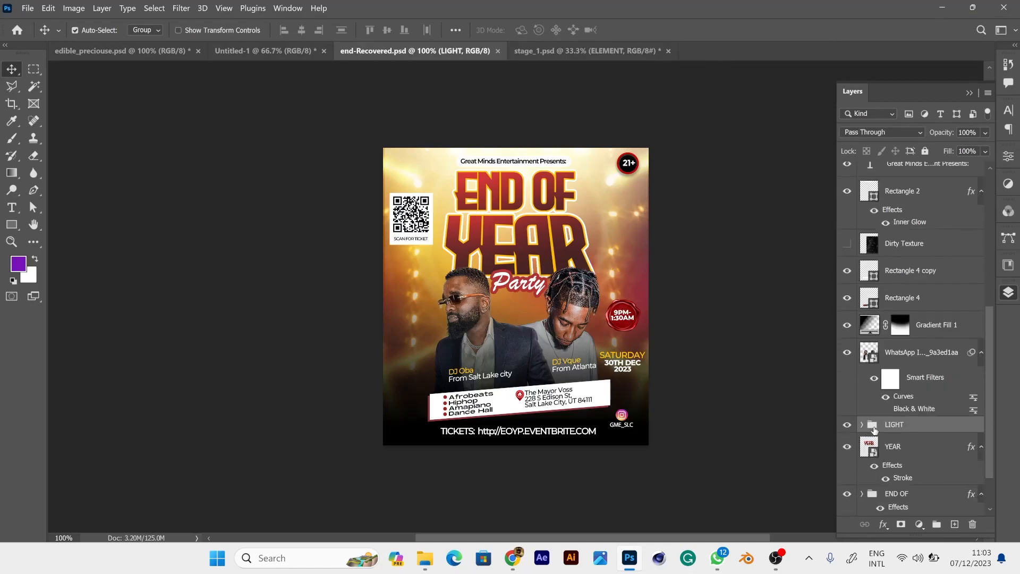
click(861, 424)
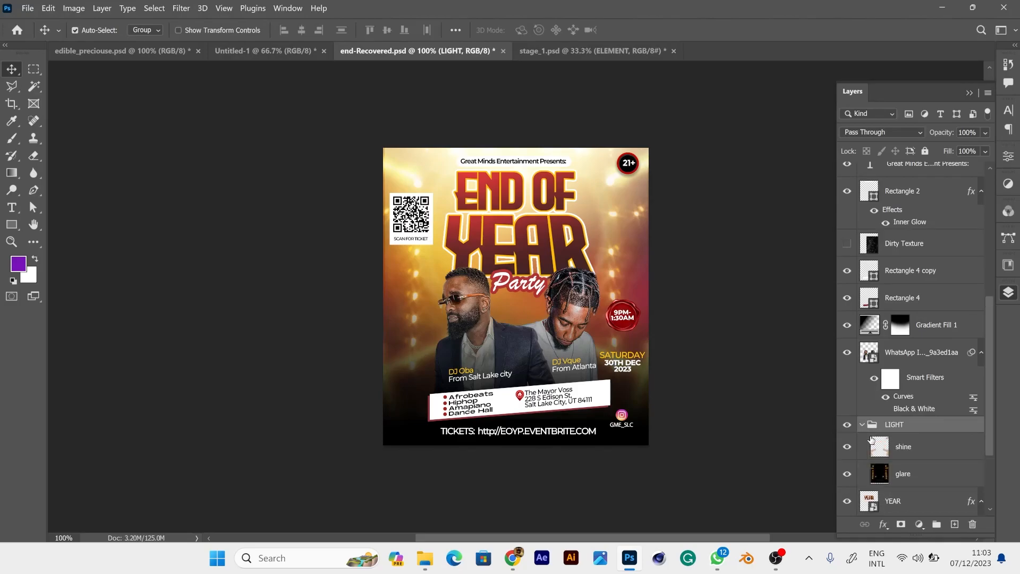
scroll(895, 470, down, 4)
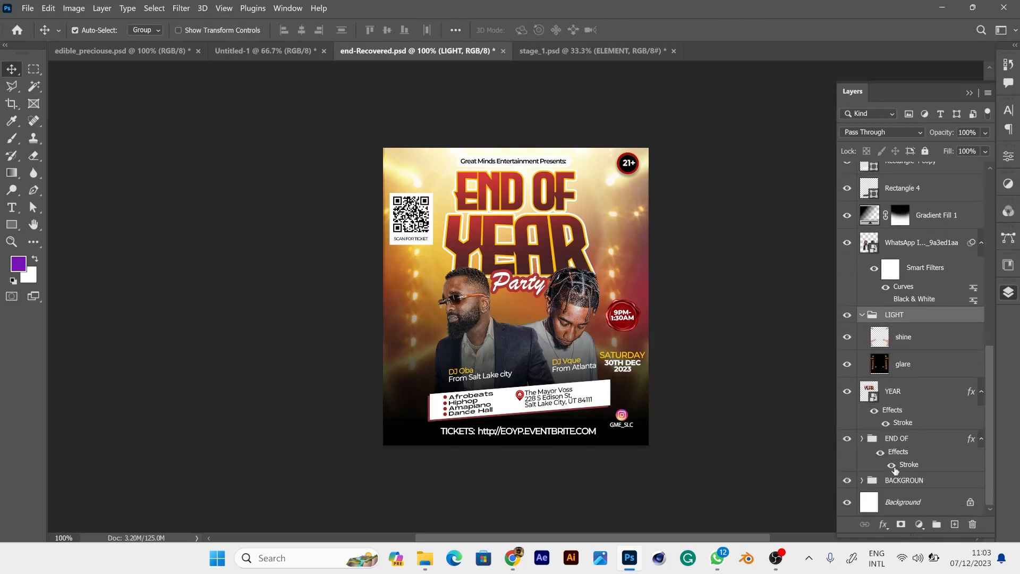
click(862, 439)
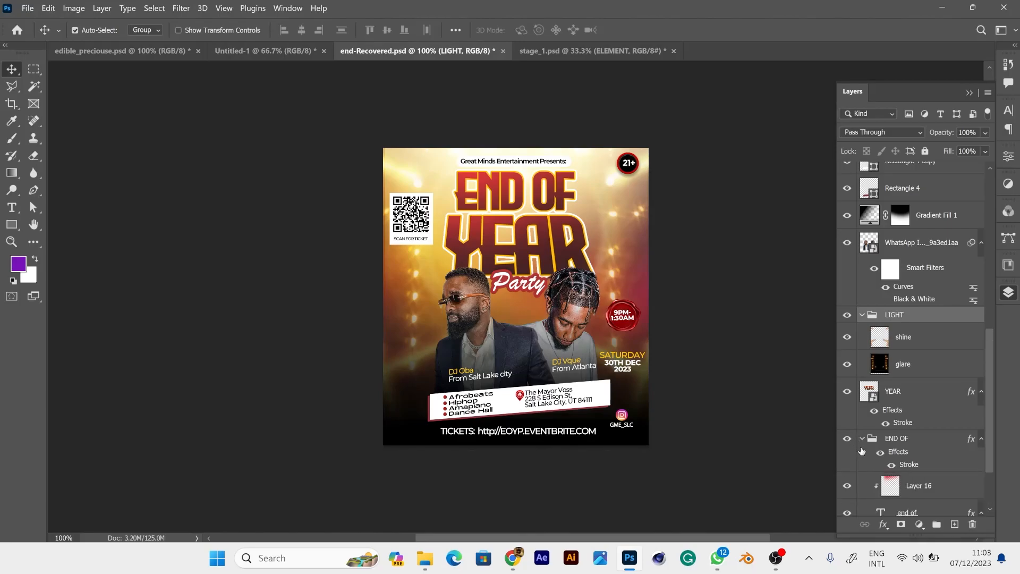
click(861, 439)
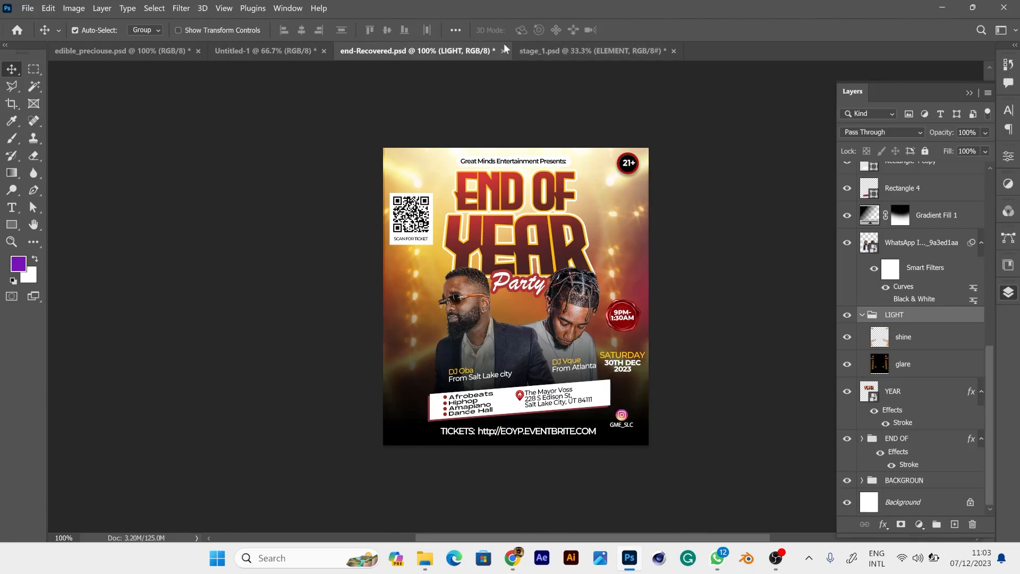
In Untitled-1, hide the smoke, sua logo, Camada 26 and Camada 28 layers and collapse the ELEMENT group.
click(277, 50)
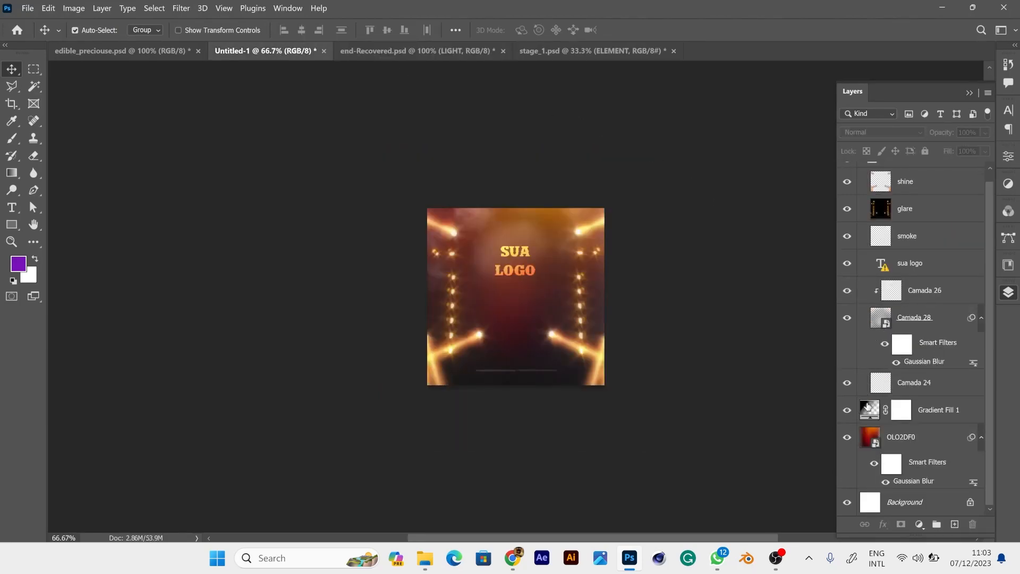
scroll(882, 265, up, 1)
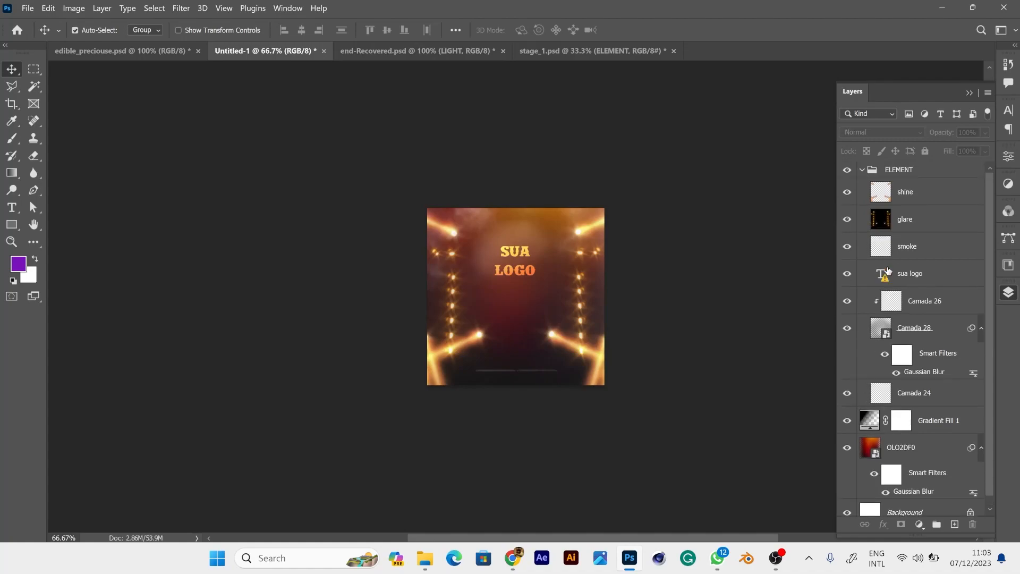
drag(851, 250, 852, 340)
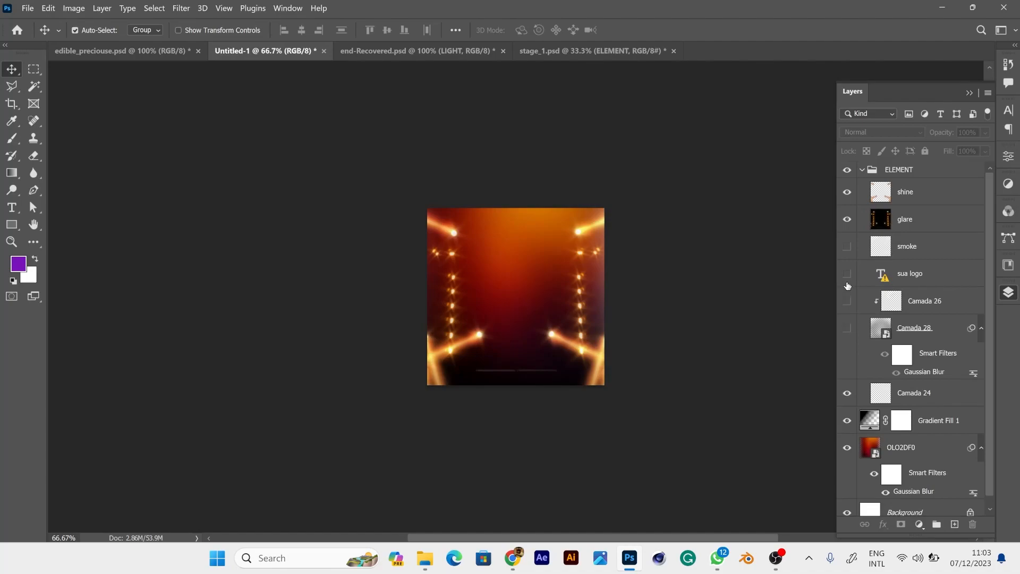
drag(847, 310, 848, 316)
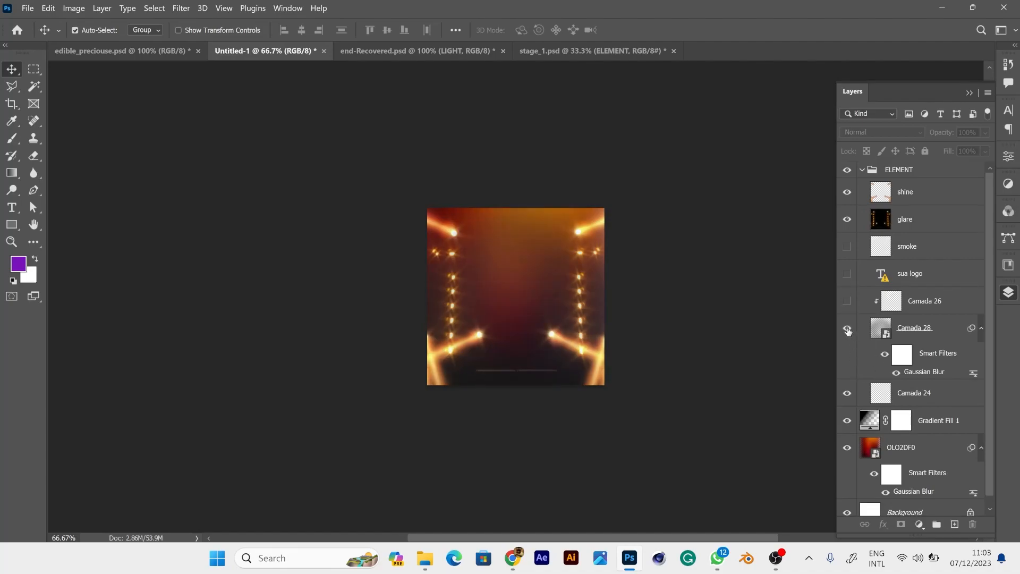
click(848, 329)
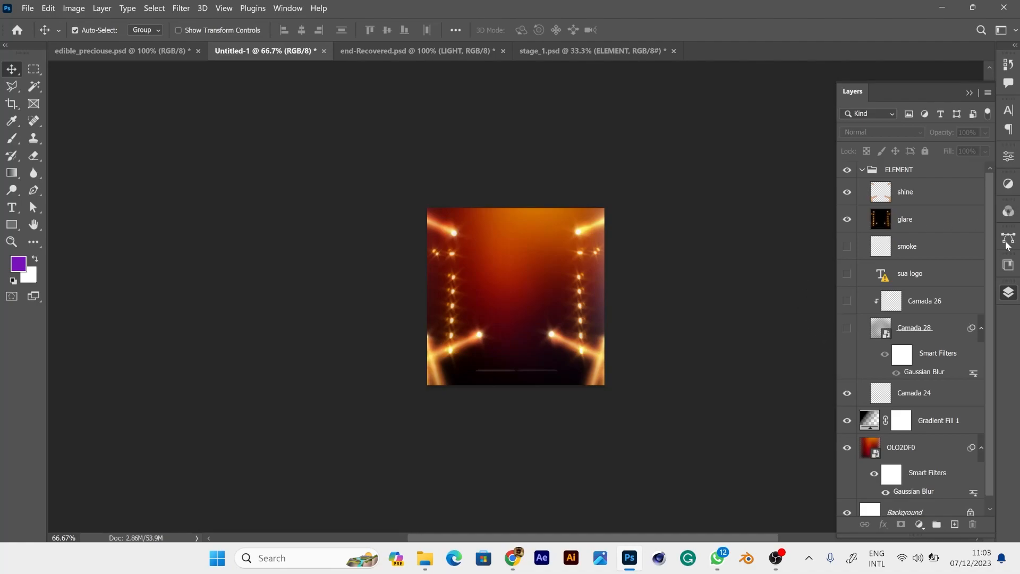
click(862, 169)
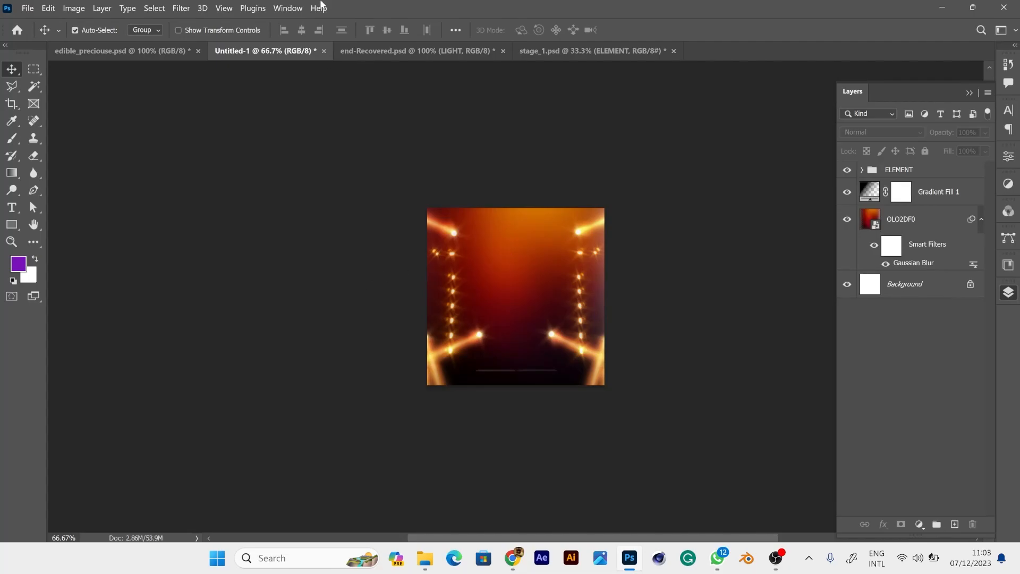
Check the finished flyer in end-Recovered.psd, and try a Google search for "light flare" in a new Chrome tab.
click(455, 49)
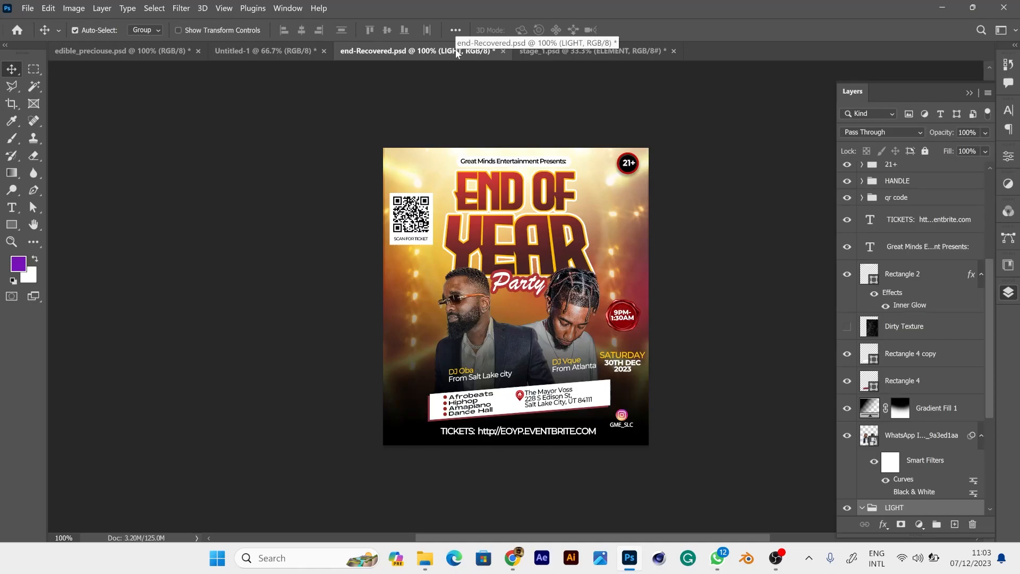
click(257, 49)
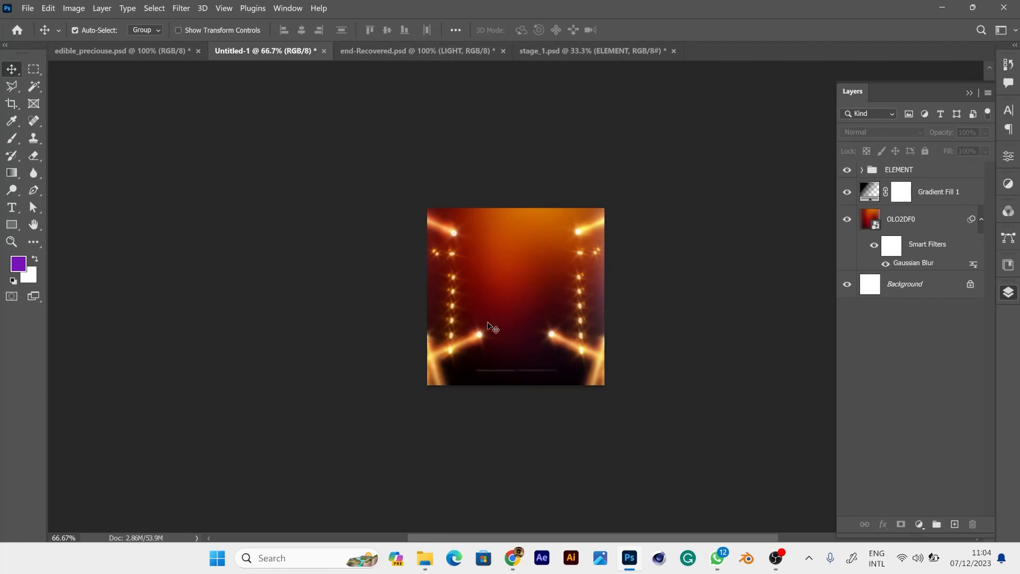
click(512, 557)
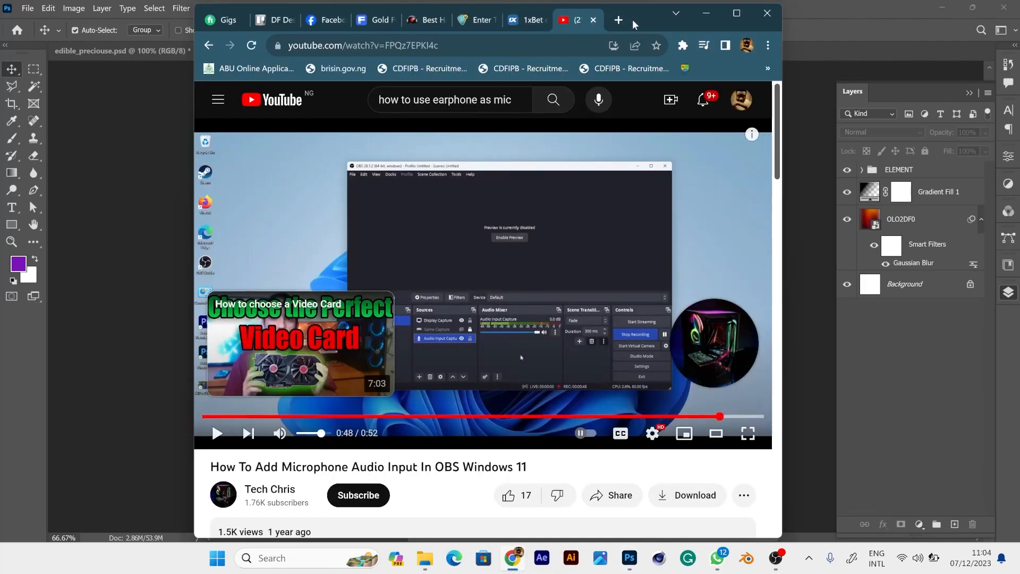
click(618, 19)
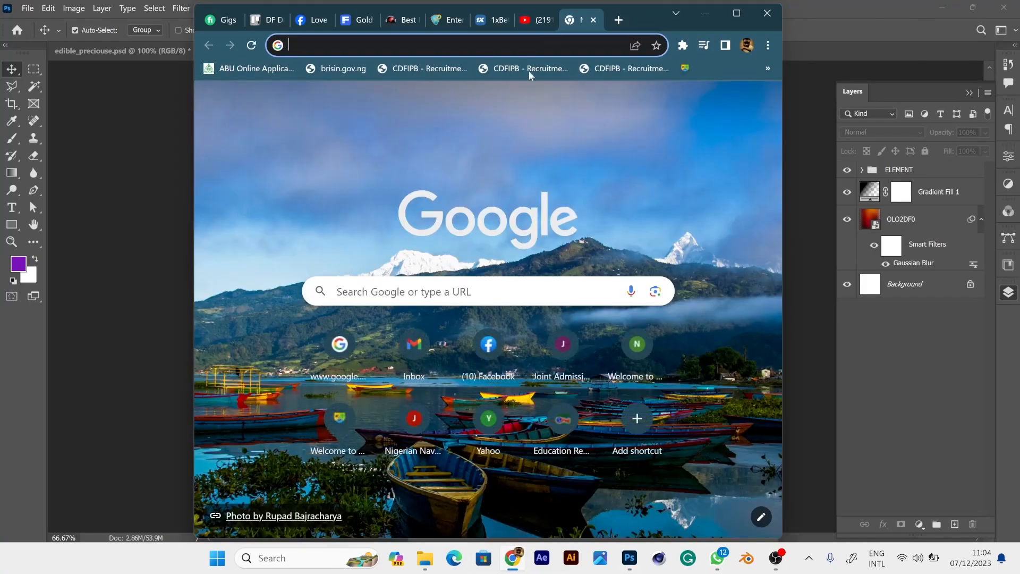
click(469, 299)
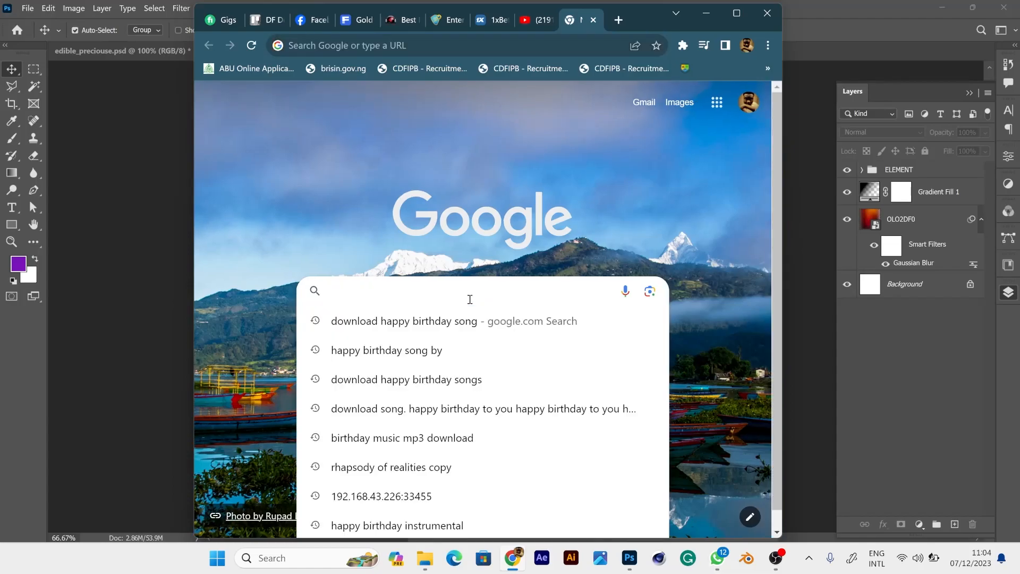
text(light )
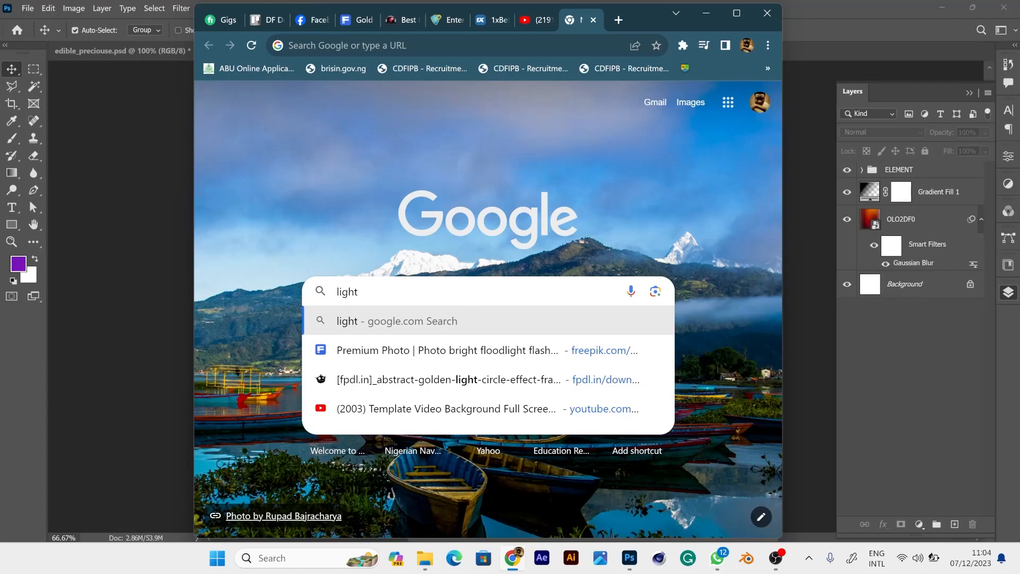
text(flare)
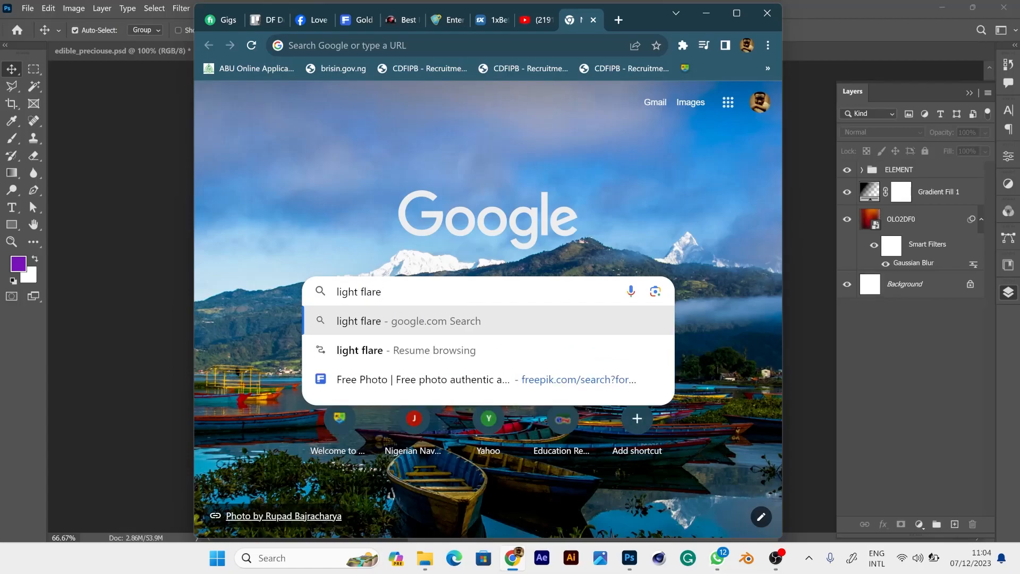
key(Return)
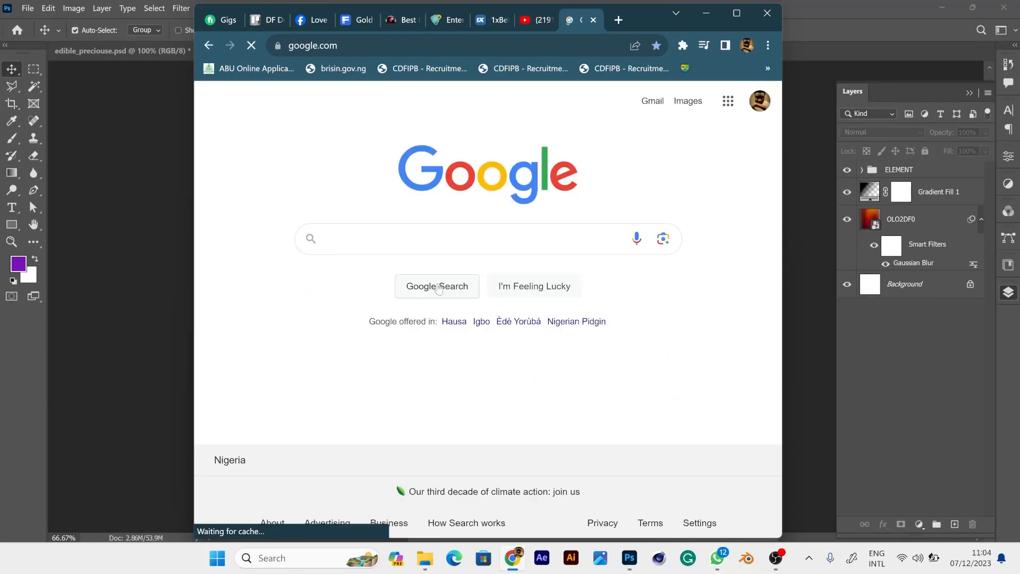
Search Google for "light rays" and show the image results.
text(s)
key(BackSpace)
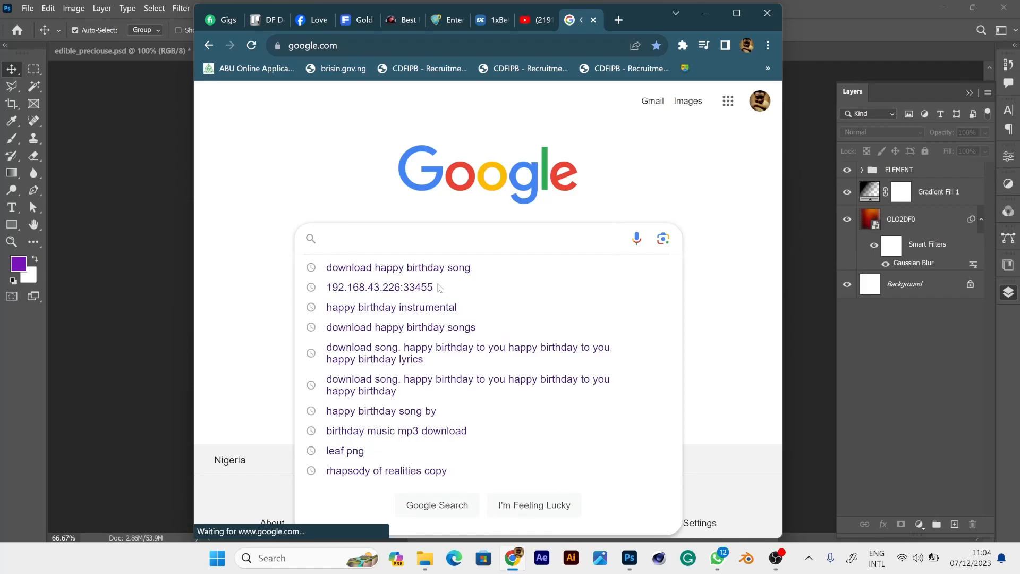
text(igj)
key(BackSpace)
key(BackSpace)
key(BackSpace)
text(ight)
key(BackSpace)
key(BackSpace)
key(BackSpace)
key(BackSpace)
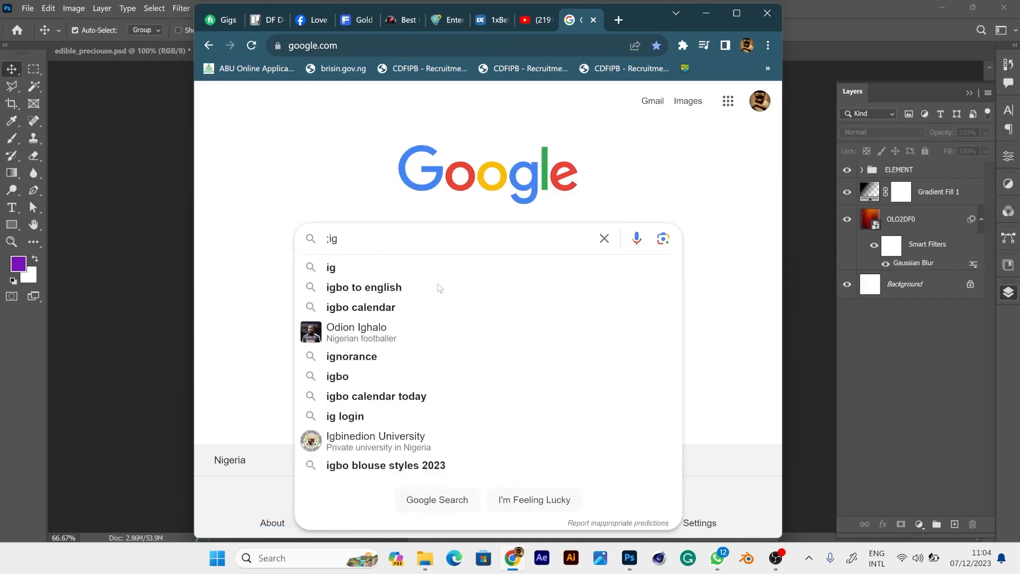
text(light)
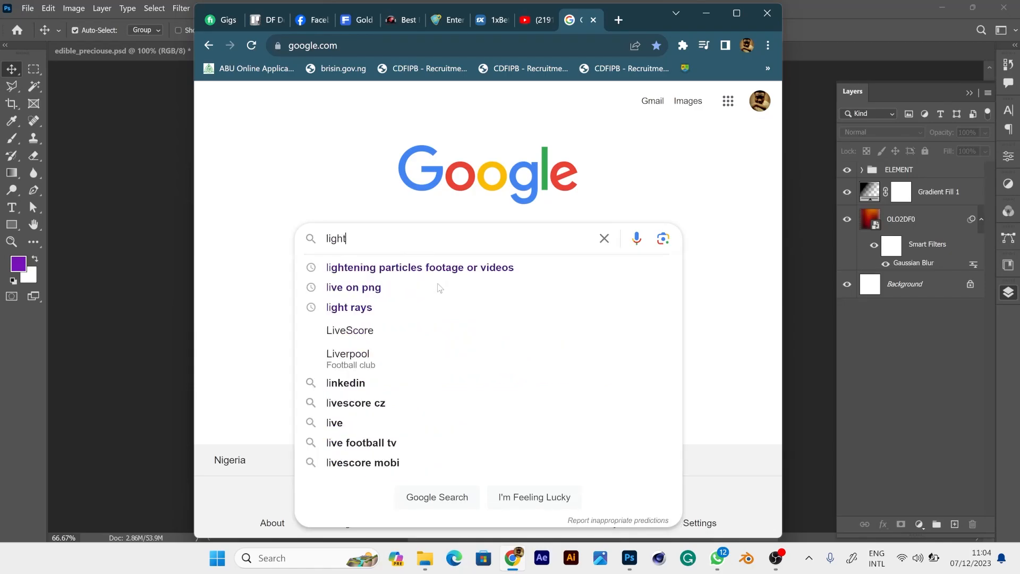
text( rays)
key(Return)
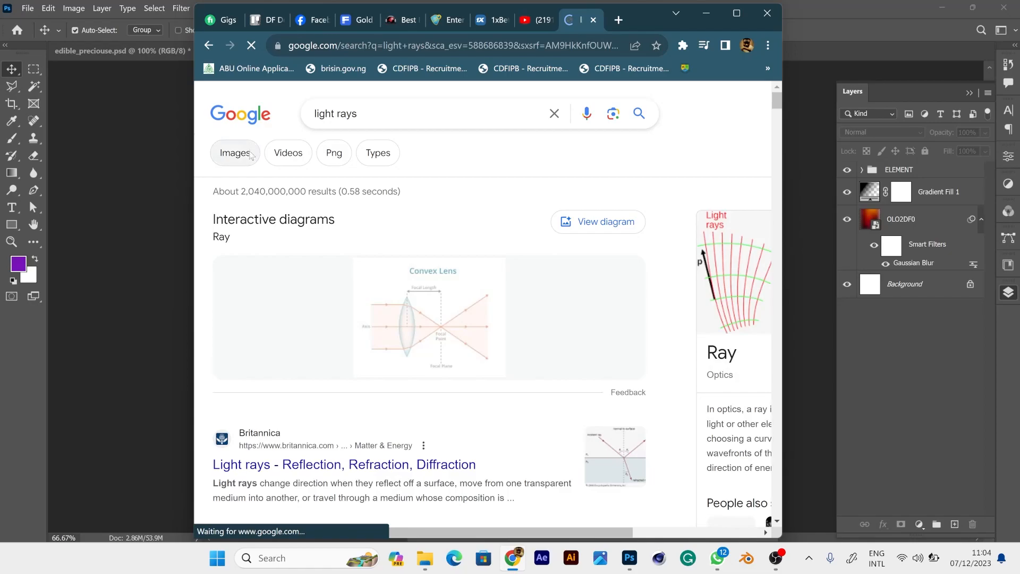
click(250, 156)
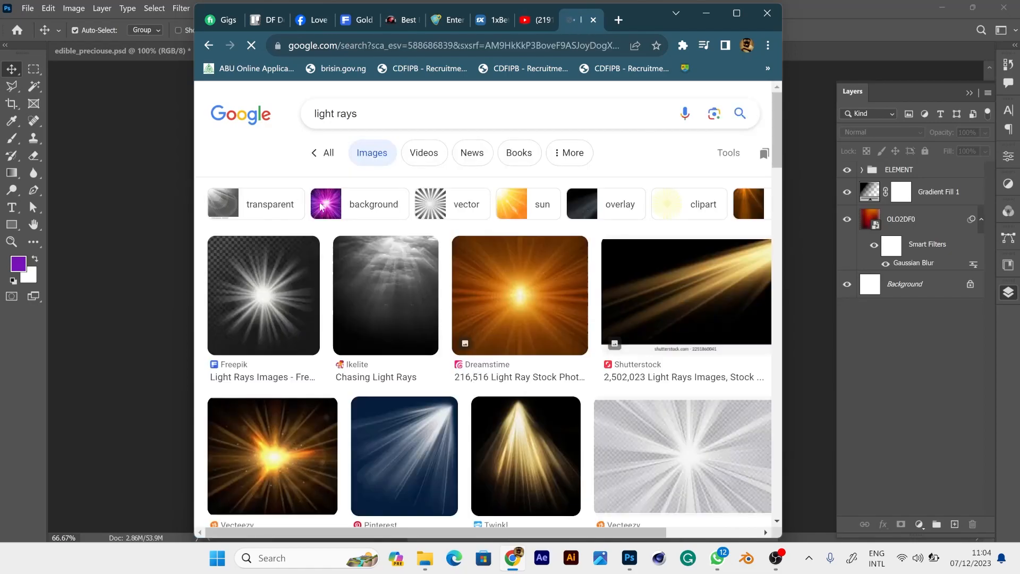
Look through the light rays image results for a golden background with rays shining down from above.
scroll(573, 318, down, 3)
scroll(573, 317, down, 5)
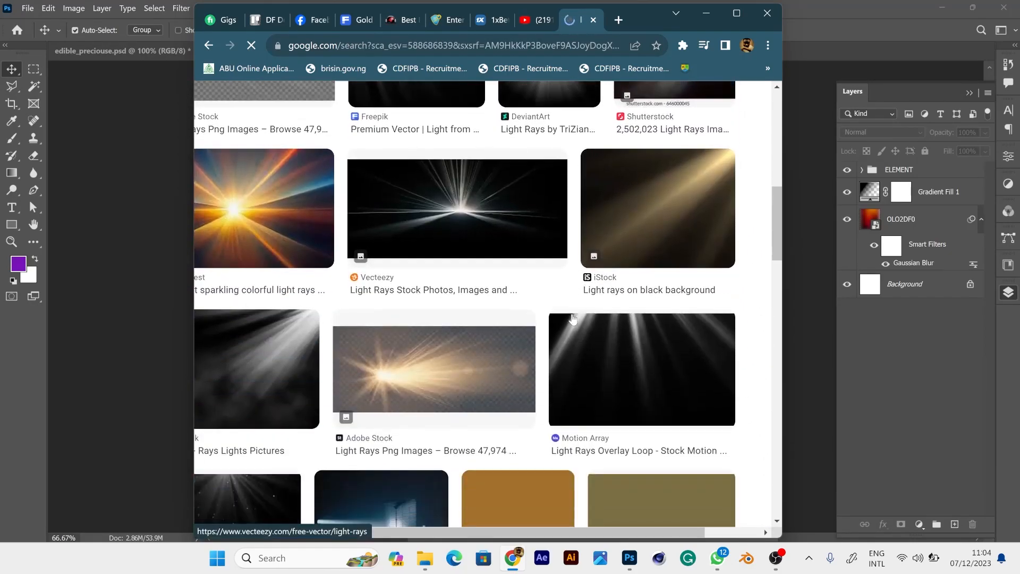
scroll(572, 319, down, 10)
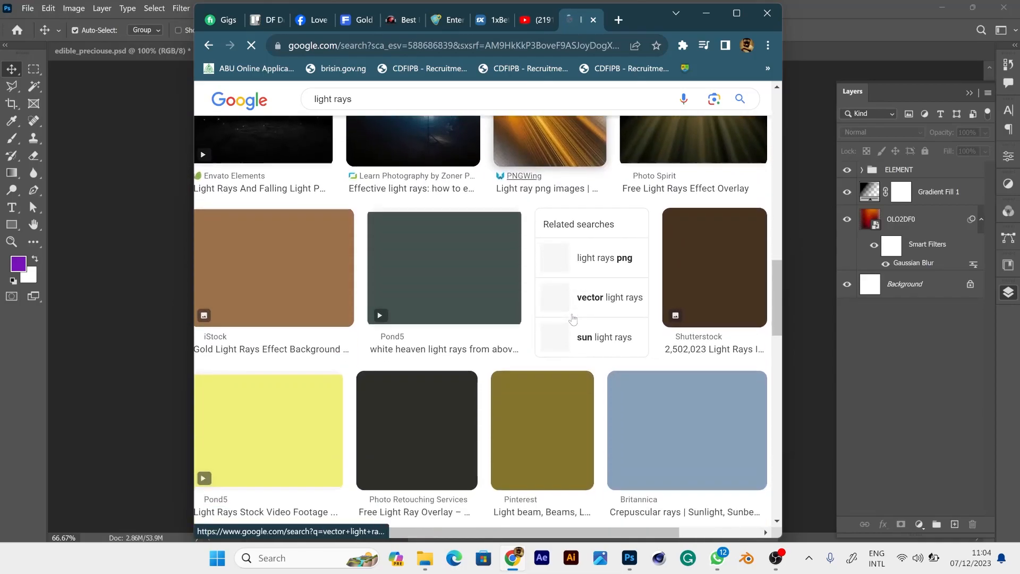
scroll(572, 319, up, 8)
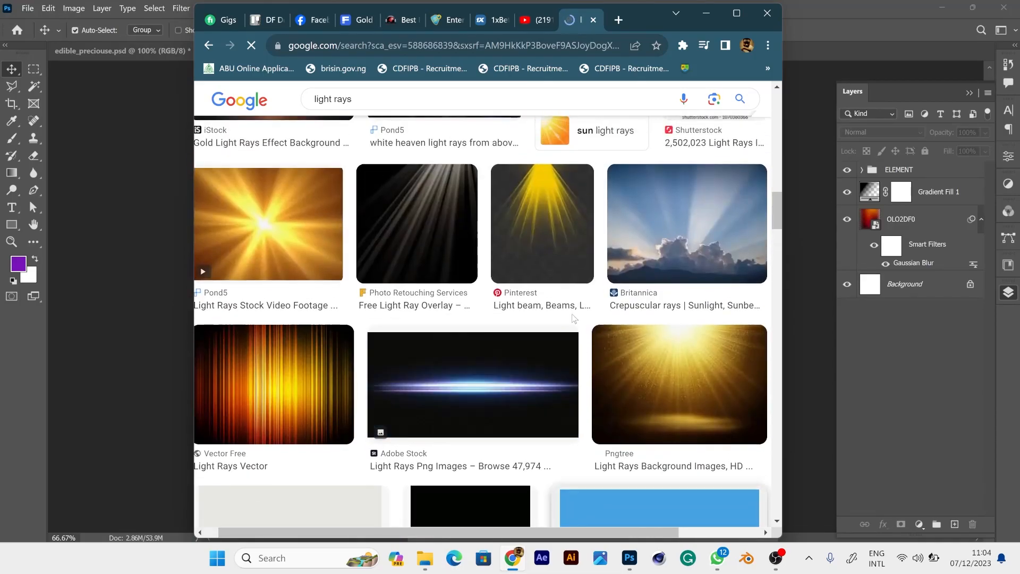
scroll(573, 318, down, 2)
scroll(572, 318, up, 7)
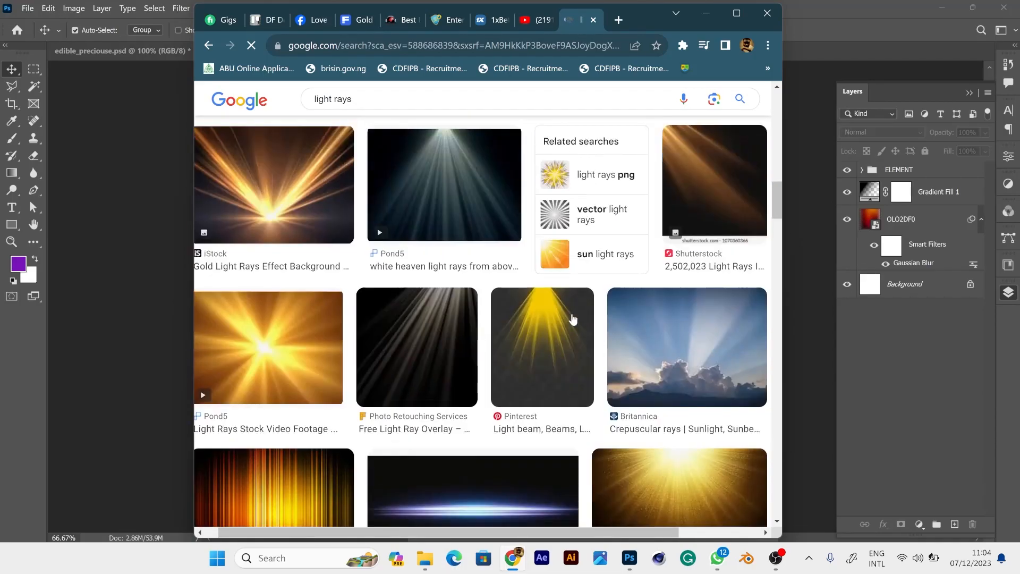
scroll(573, 318, up, 8)
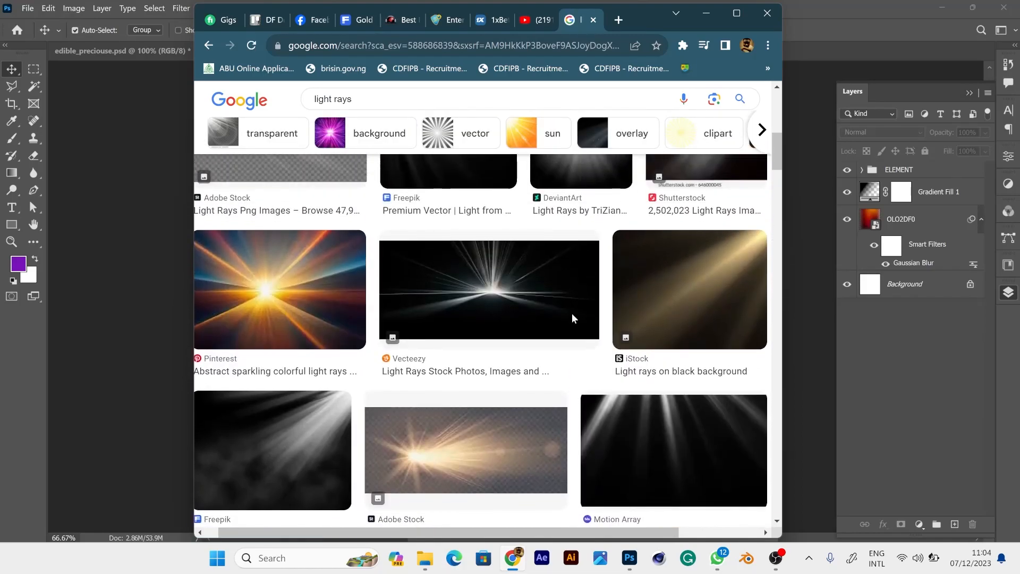
scroll(573, 318, up, 5)
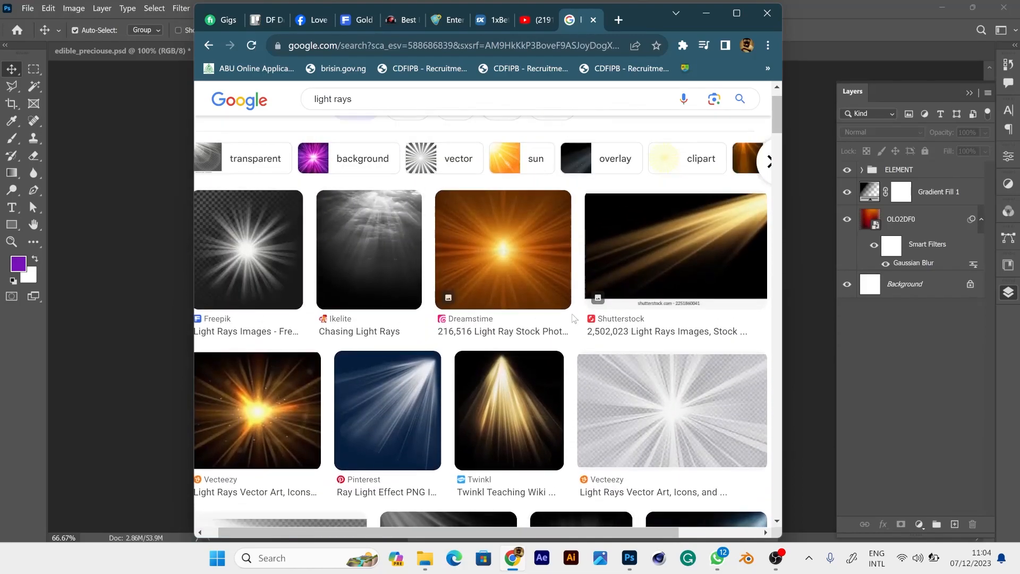
scroll(572, 319, down, 5)
scroll(572, 319, down, 15)
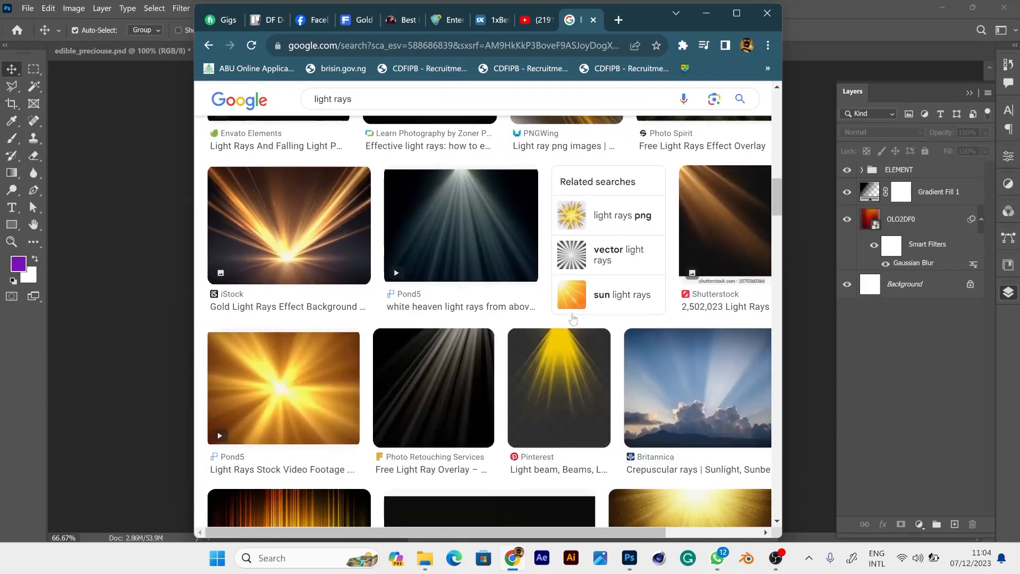
scroll(573, 319, down, 5)
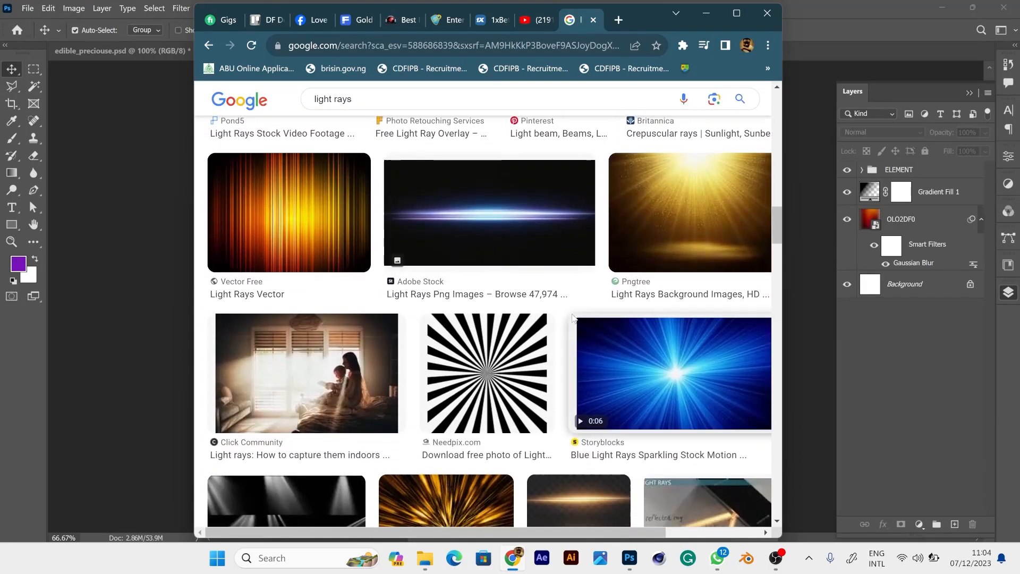
scroll(572, 317, up, 4)
scroll(572, 317, down, 7)
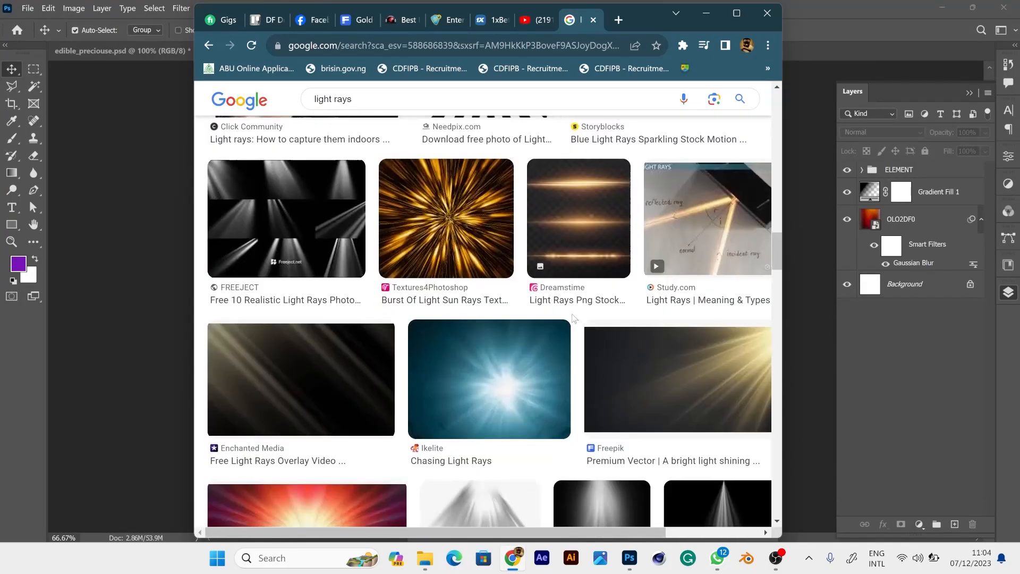
scroll(572, 317, down, 5)
scroll(573, 318, down, 12)
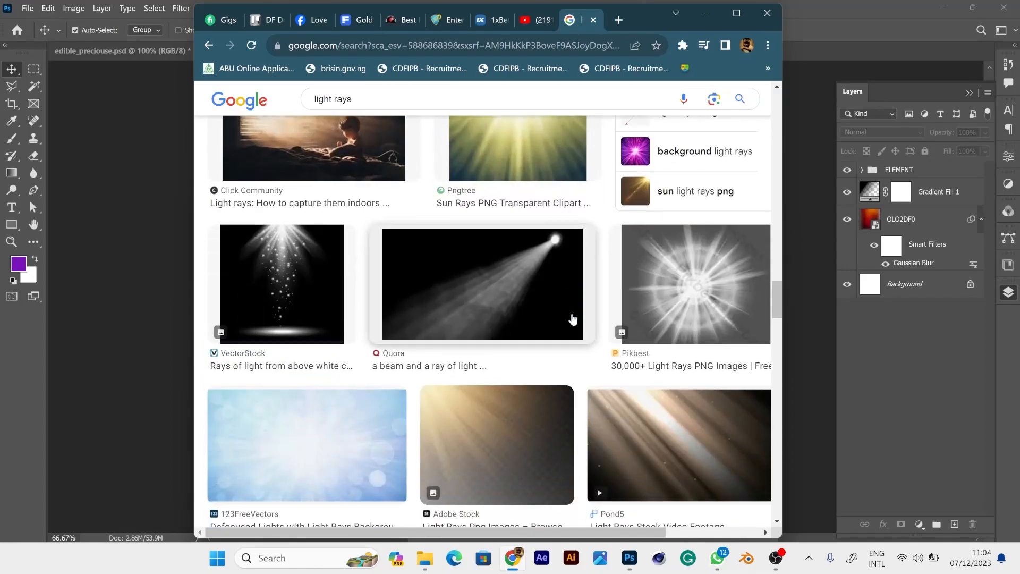
scroll(572, 318, down, 10)
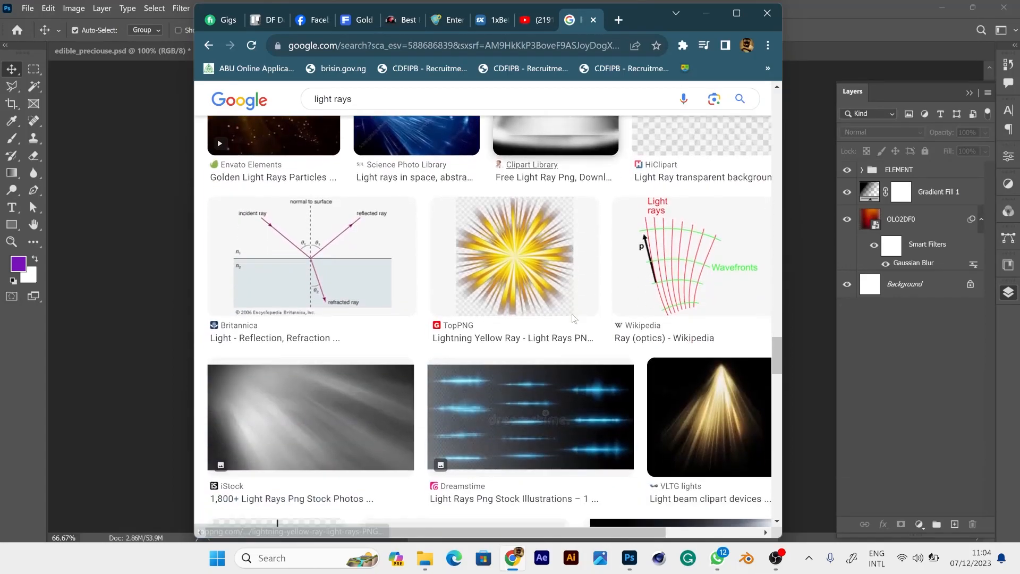
scroll(573, 319, up, 3)
scroll(572, 319, up, 10)
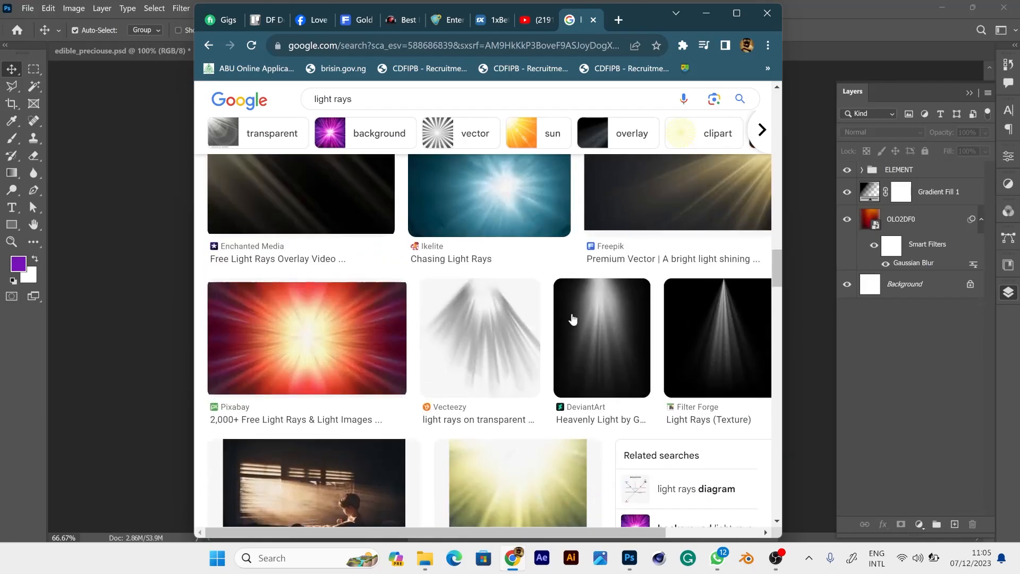
scroll(573, 319, up, 4)
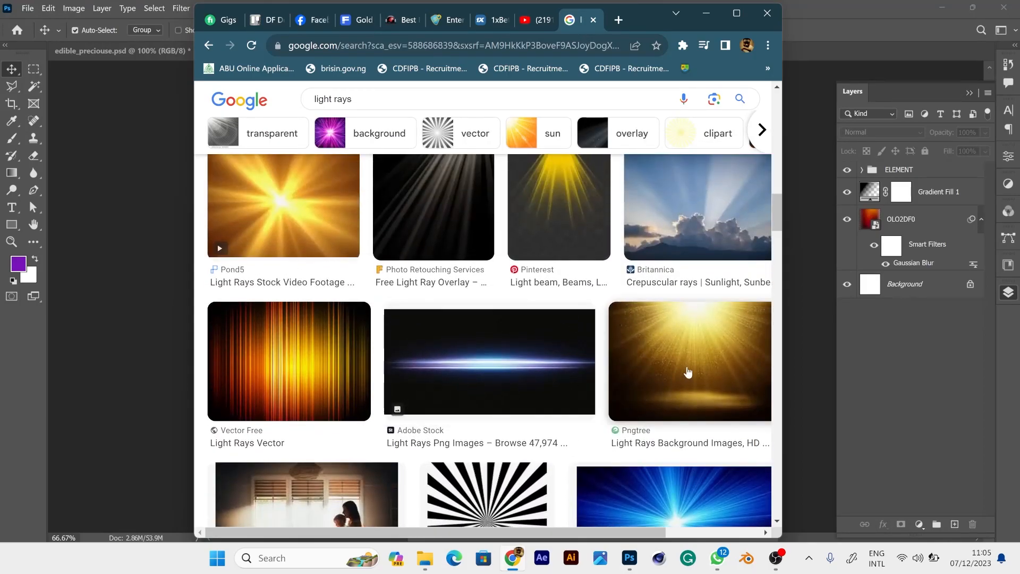
Open the golden light rays background from Pngtree and copy the image.
click(688, 368)
right_click(688, 365)
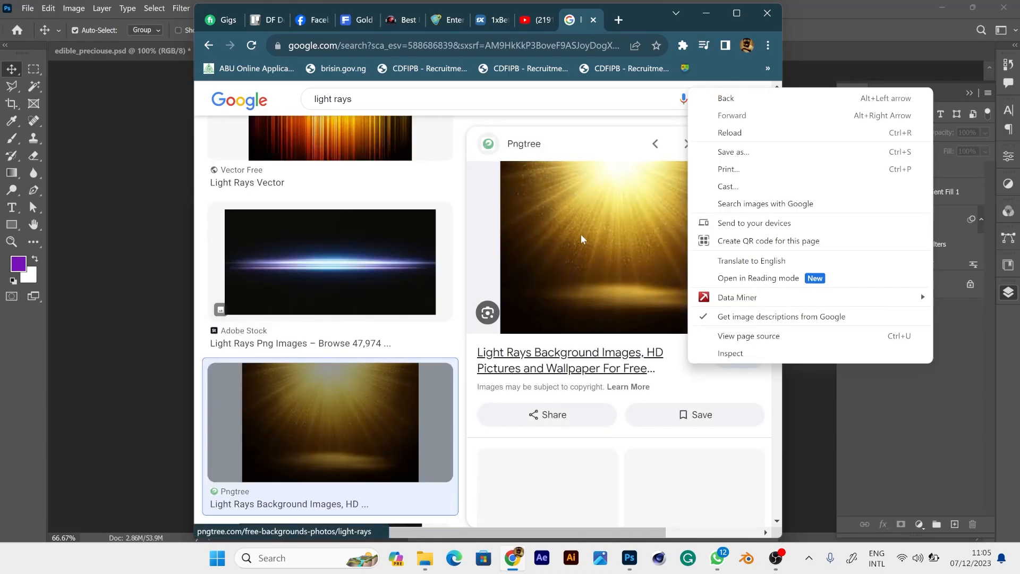
right_click(581, 234)
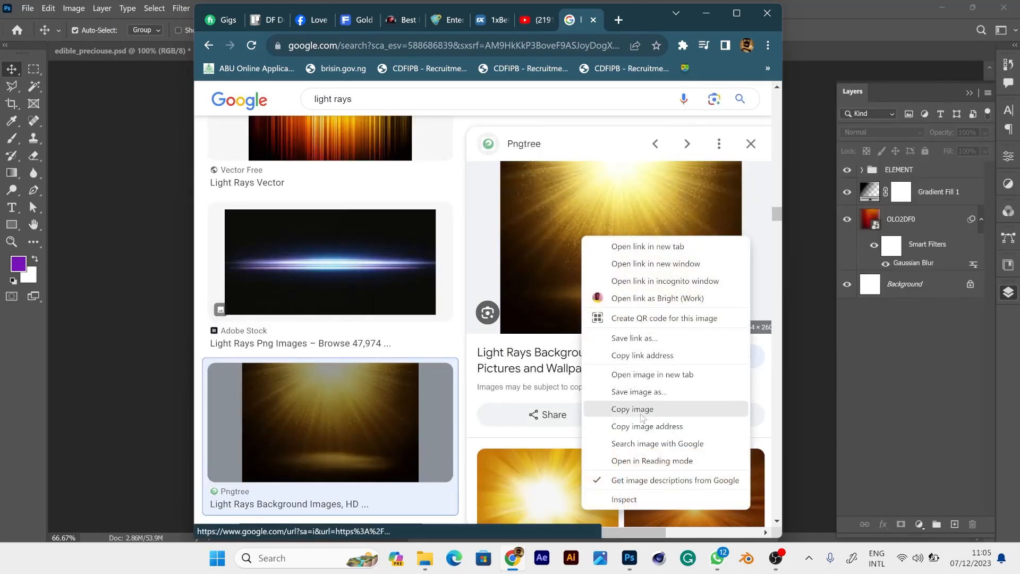
click(632, 409)
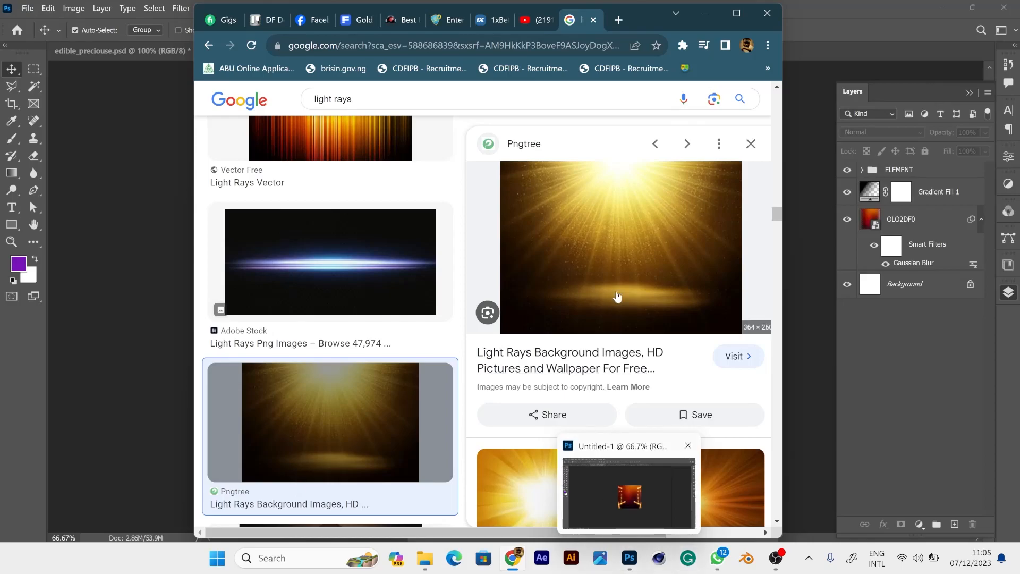
right_click(621, 260)
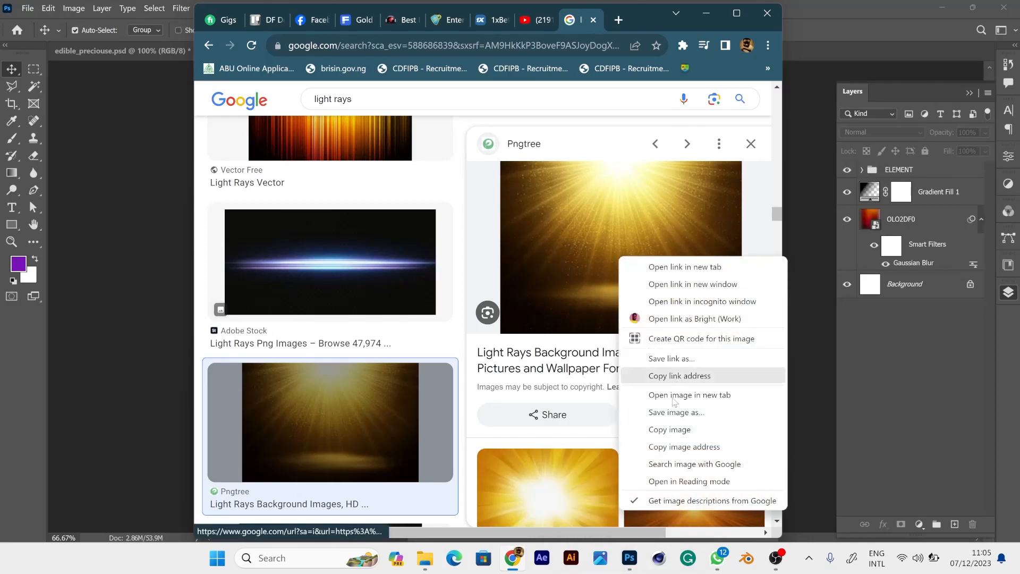
click(670, 429)
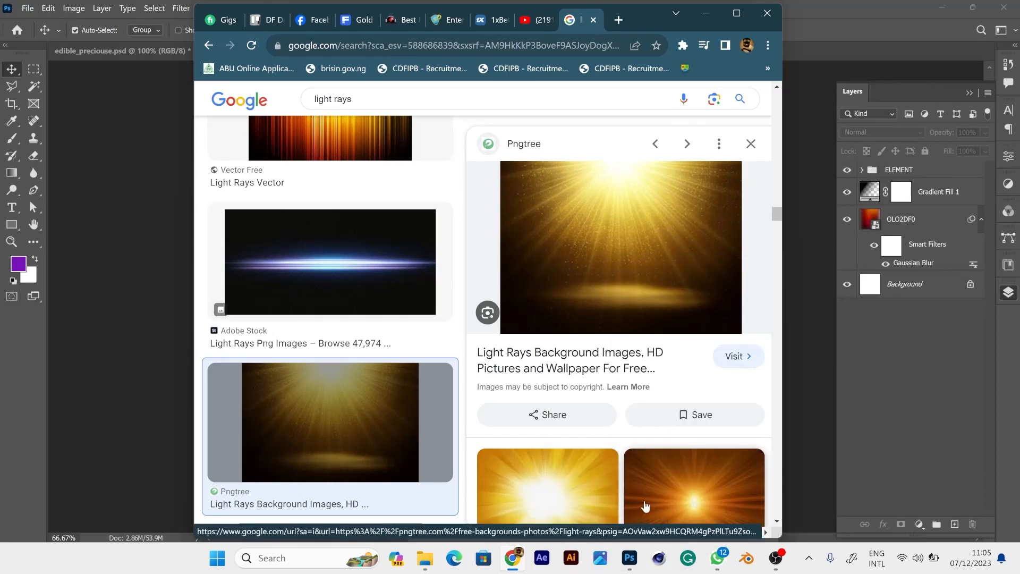
Switch to Photoshop, paste the light rays image into Untitled-1 and scale it to about 310% over the upper part of the canvas.
click(630, 558)
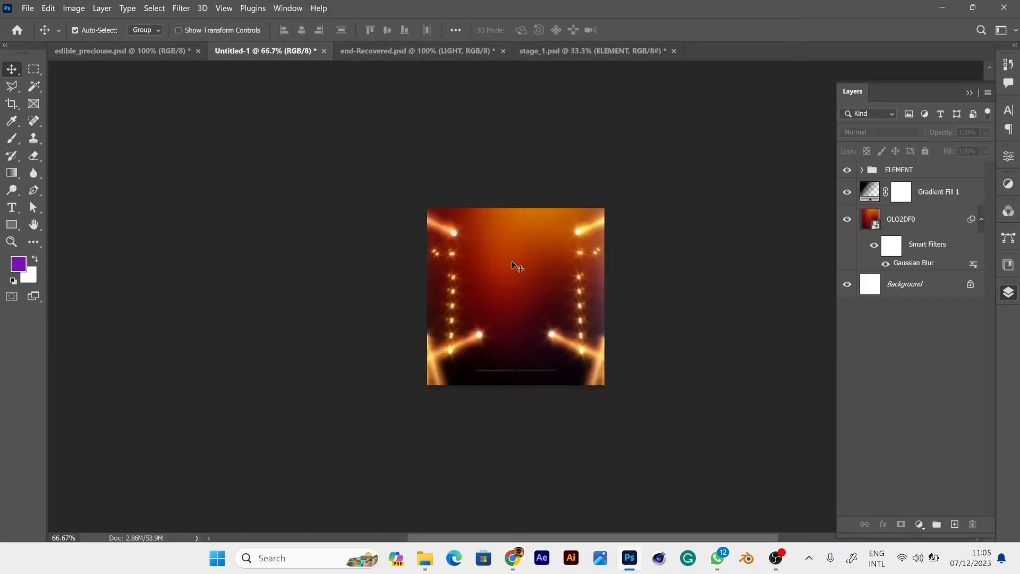
key(ctrl+v)
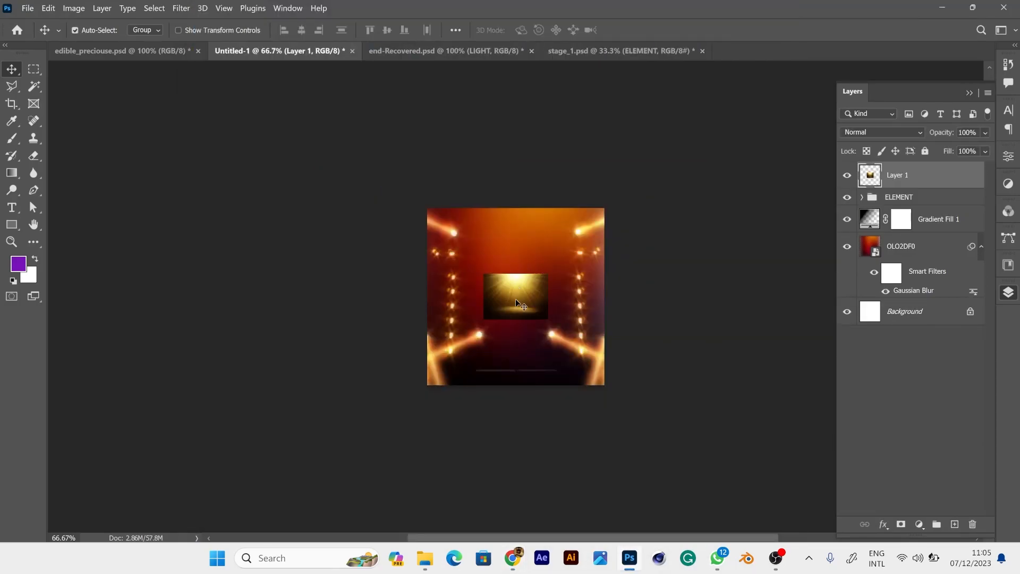
key(ctrl+t)
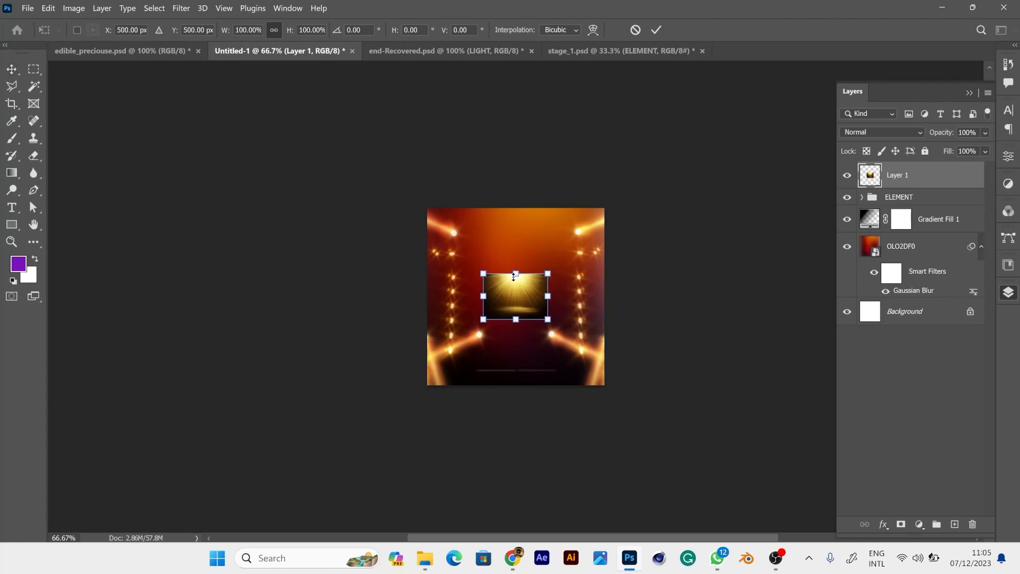
drag(516, 270, 520, 173)
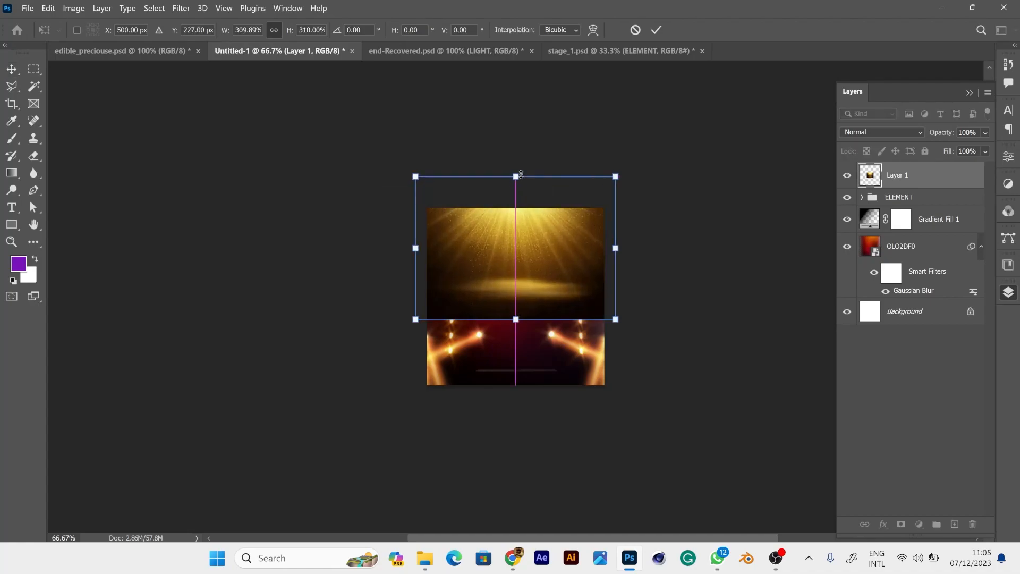
key(Return)
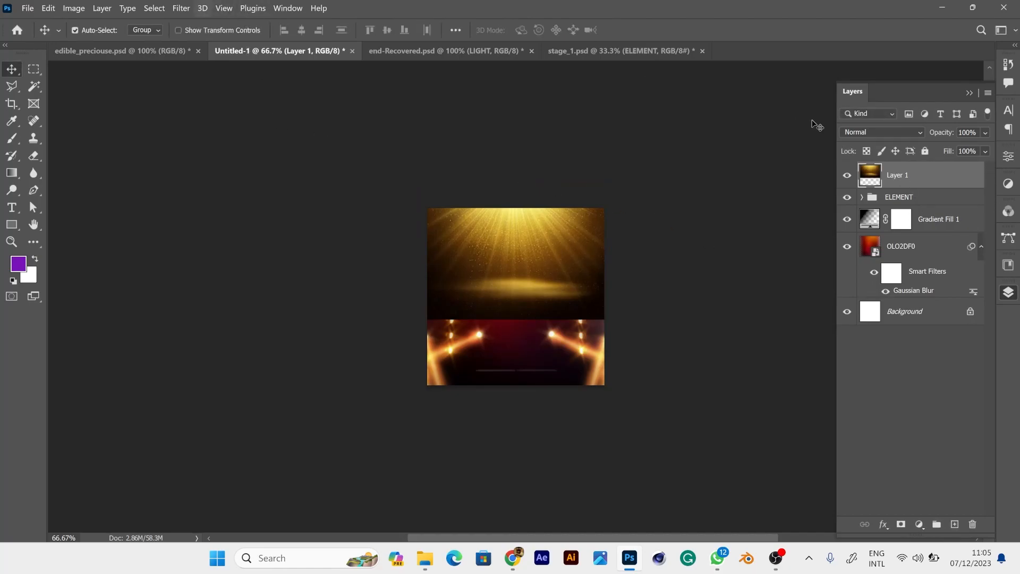
Convert the light rays layer to a smart object and apply a Gaussian Blur with a 95.6-pixel radius.
right_click(894, 167)
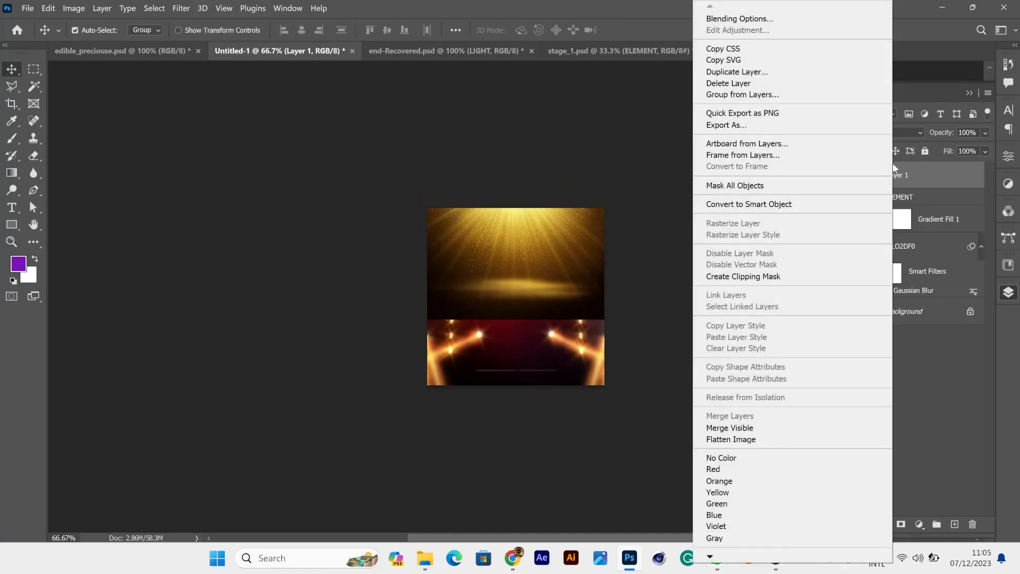
click(772, 205)
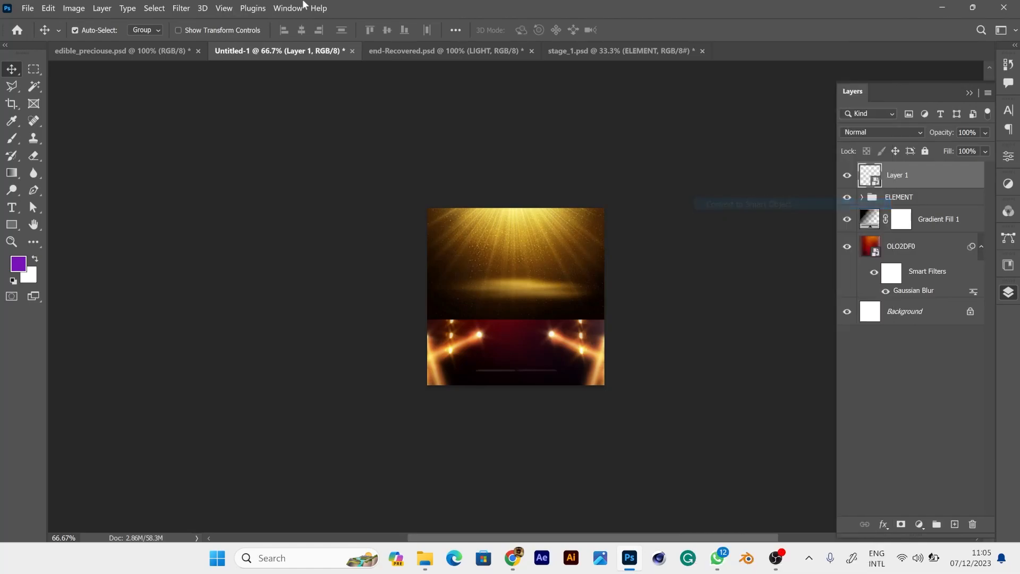
click(179, 8)
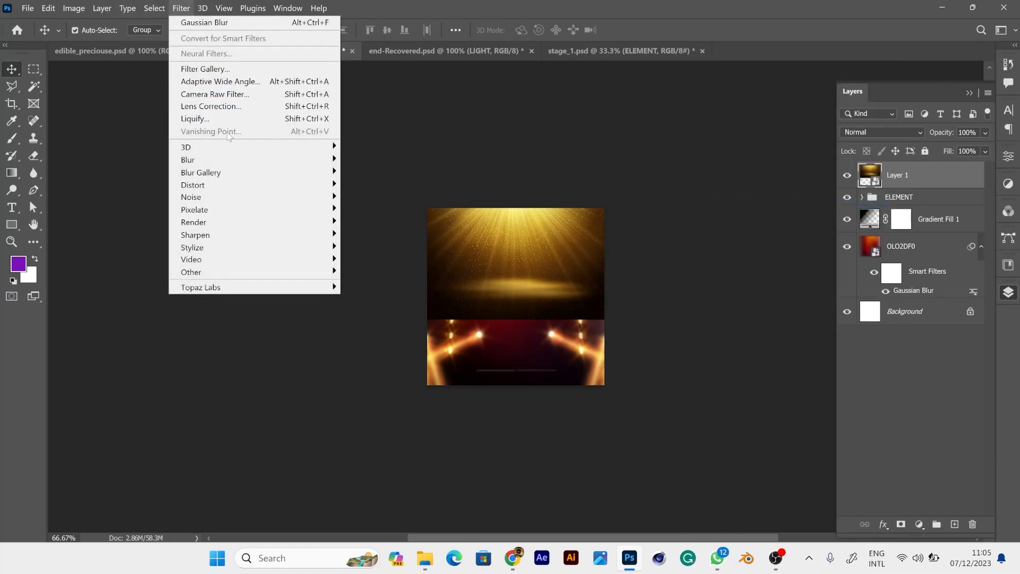
mouse_move(229, 162)
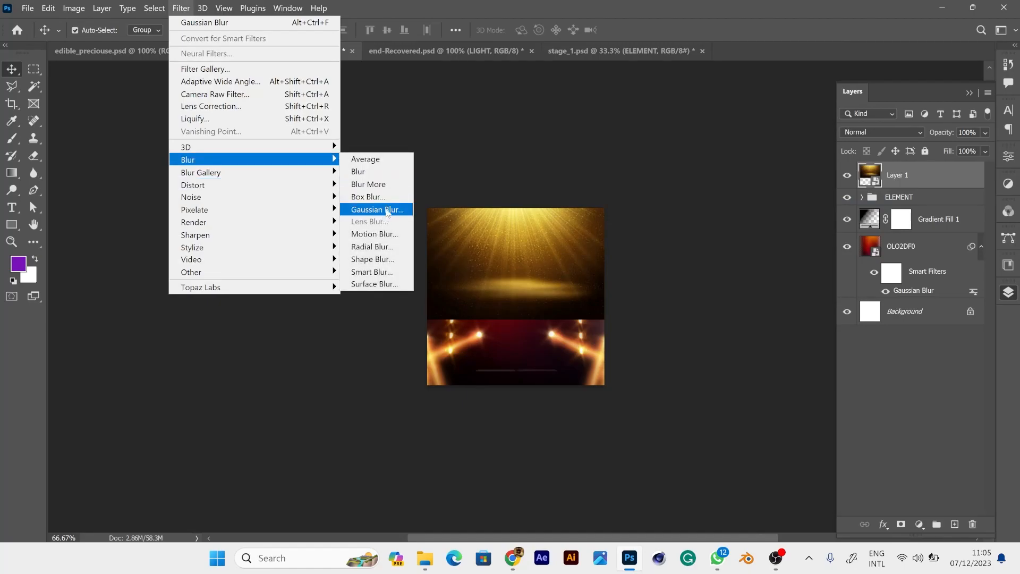
click(387, 209)
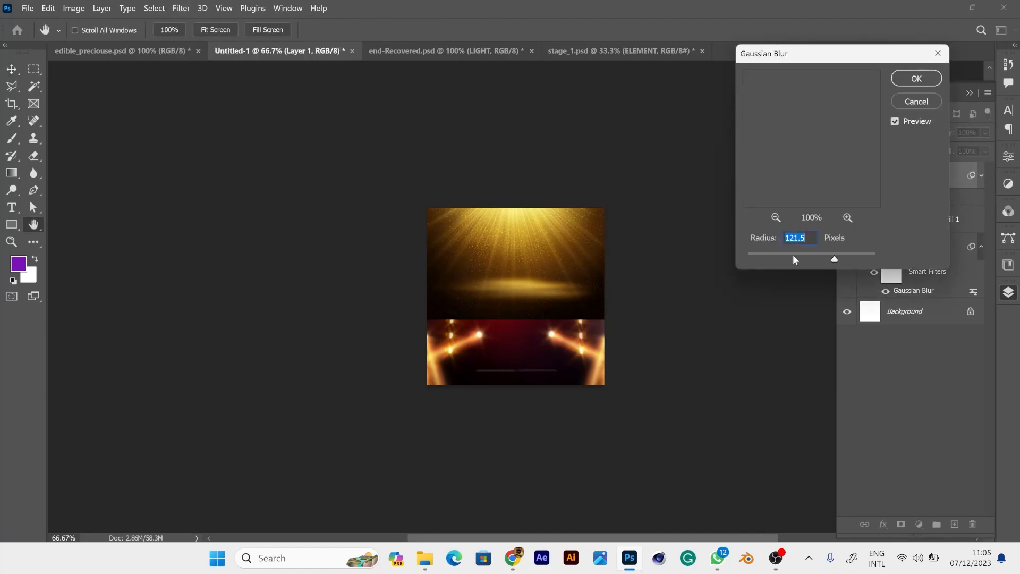
mouse_move(834, 258)
mouse_down()
mouse_move(815, 261)
mouse_move(829, 261)
mouse_up()
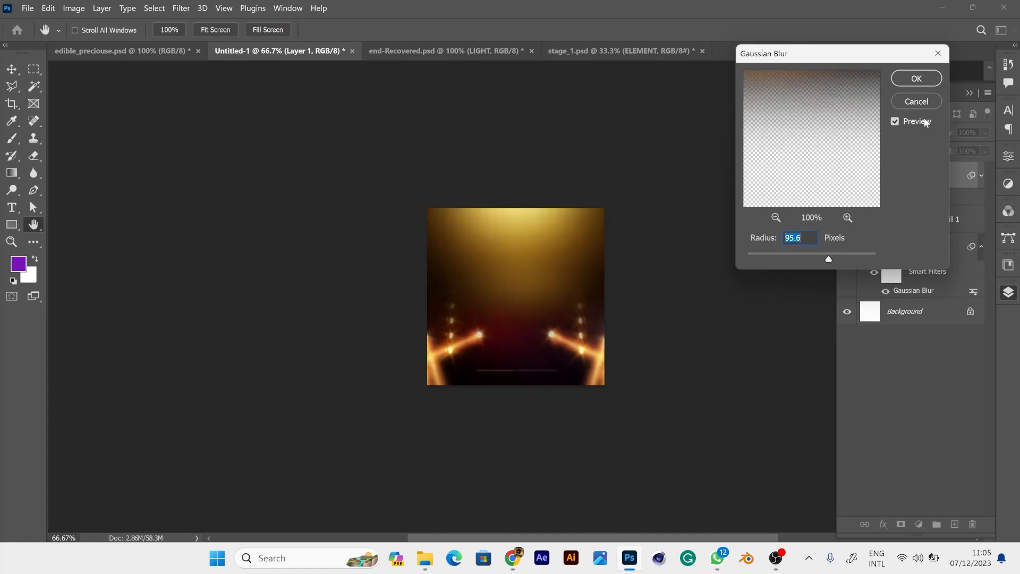
click(917, 79)
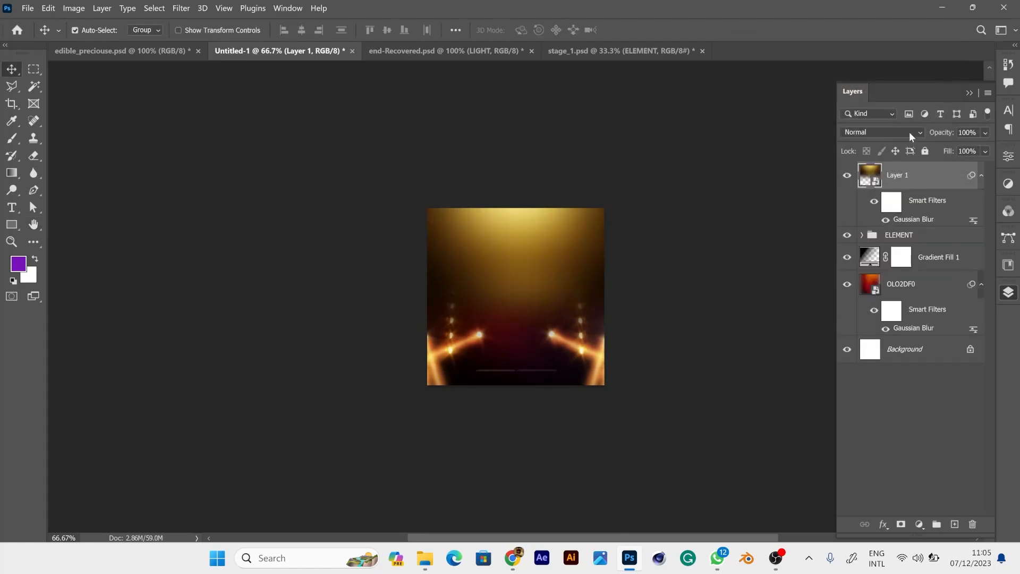
Set the blurred light rays layer's blend mode to Screen and deselect all layers.
click(904, 134)
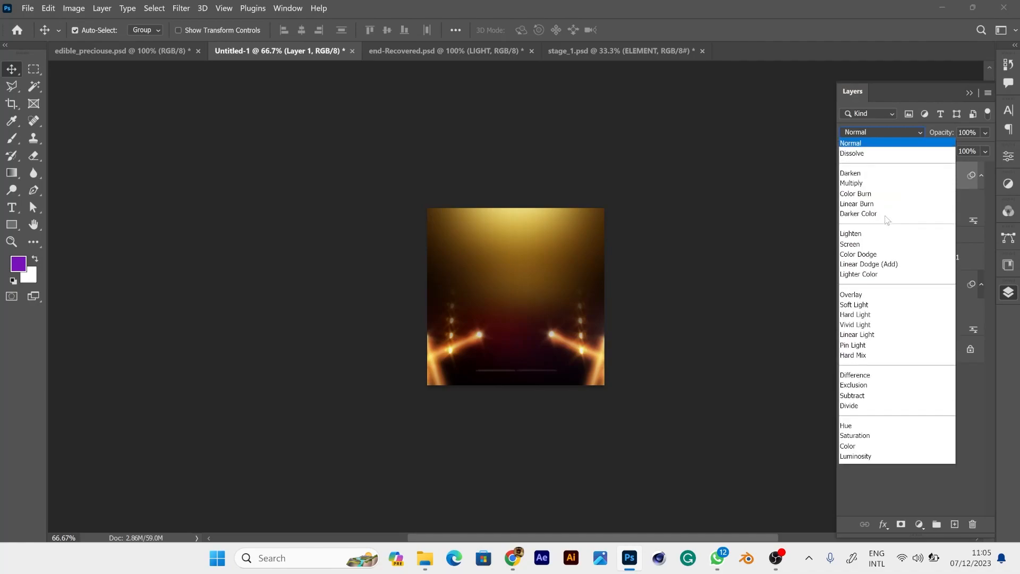
click(874, 245)
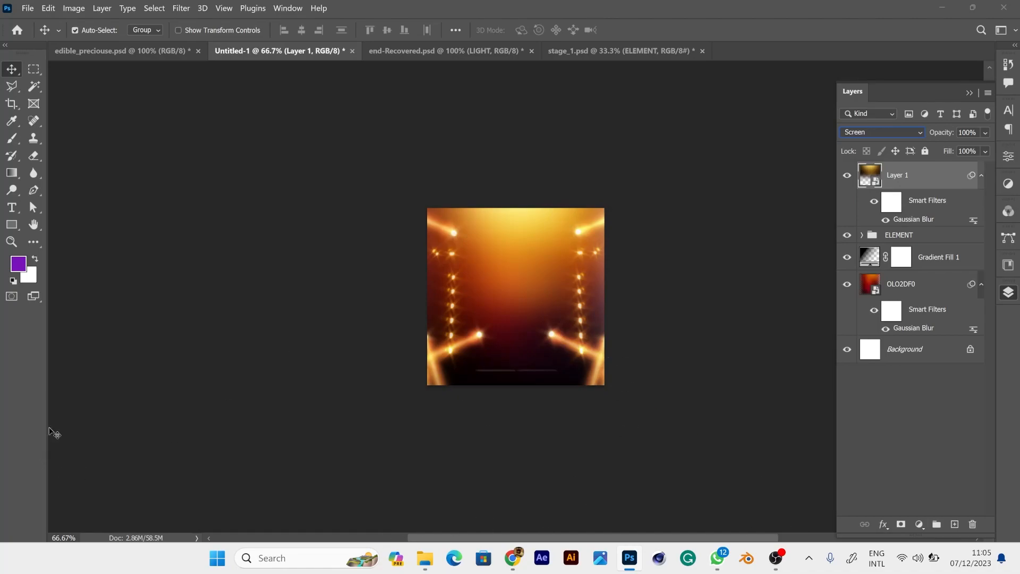
key(ctrl+alt+a)
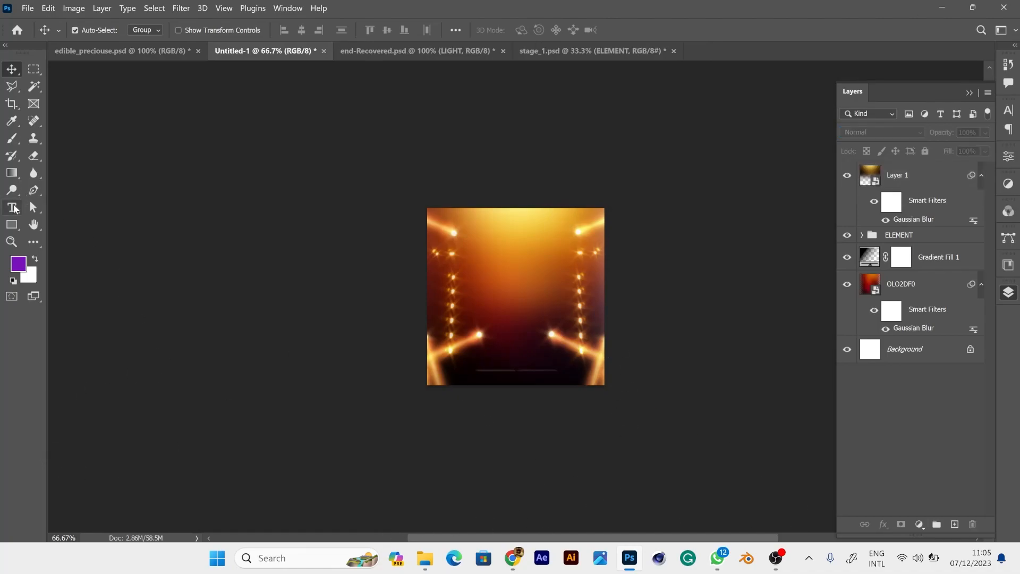
Add a horizontal text layer reading "END OF" near the top of the canvas.
click(12, 207)
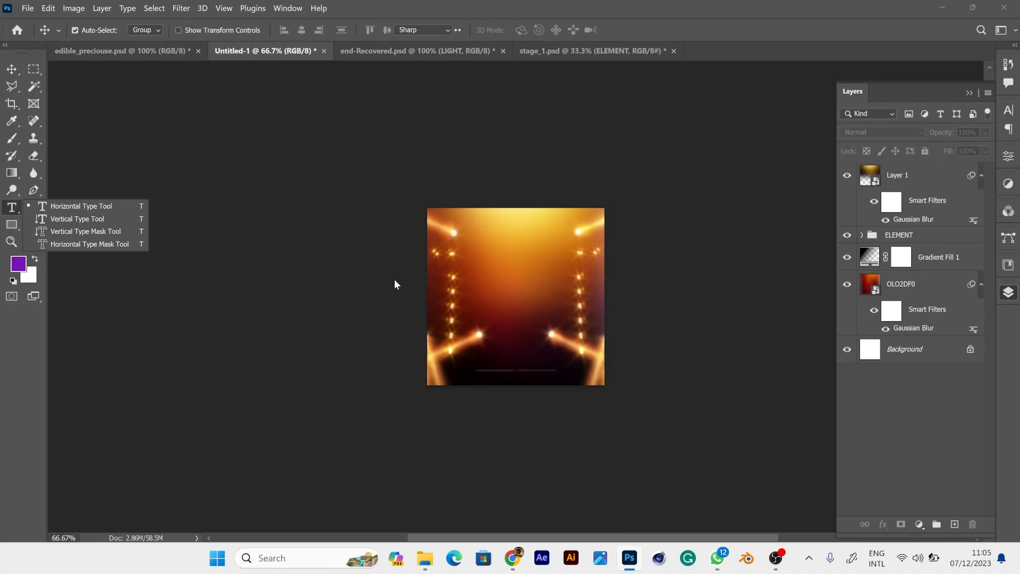
click(482, 239)
click(482, 239)
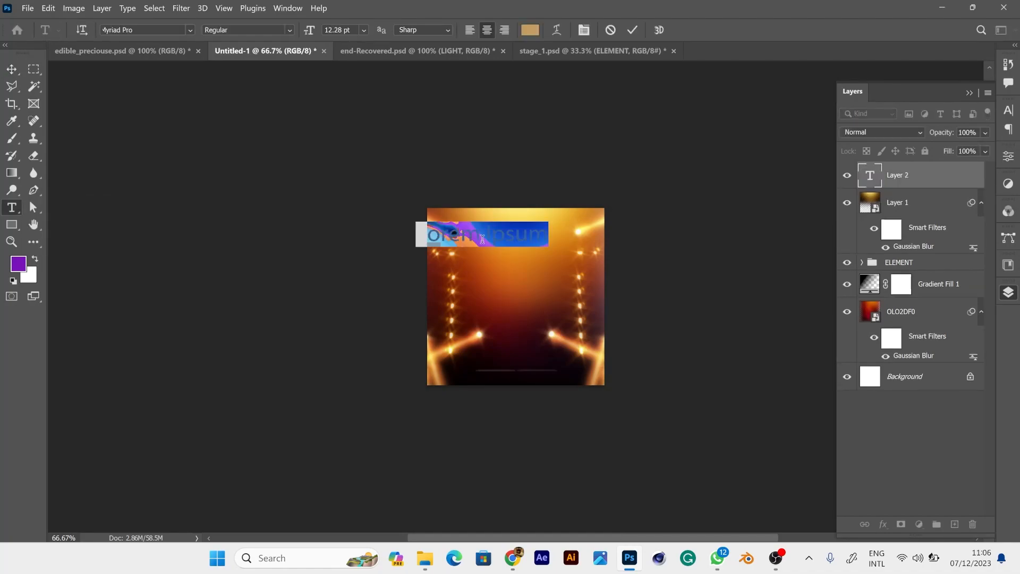
text(END OF YEA)
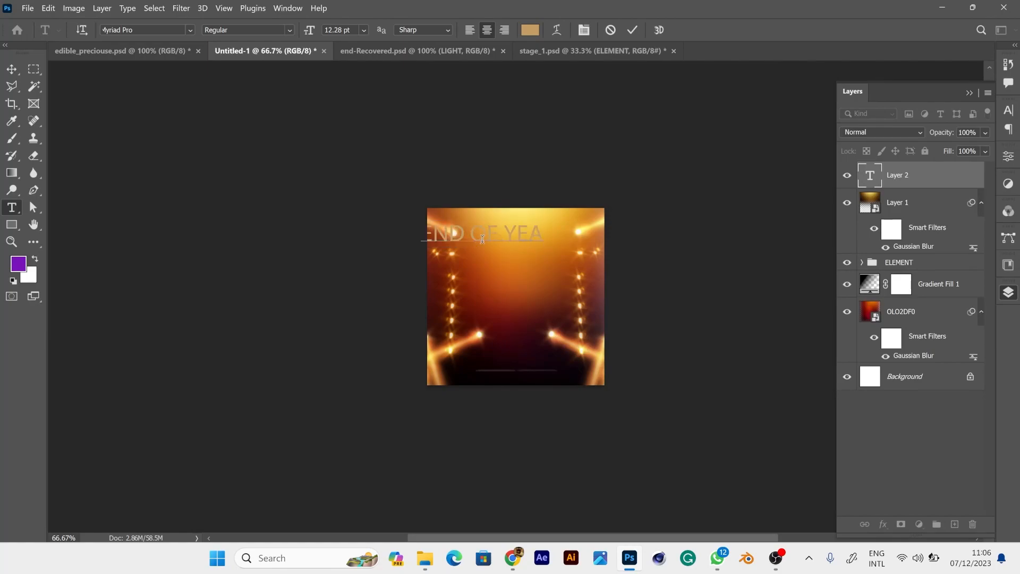
key(BackSpace)
key(BackSpace)
key(BackSpace)
key(BackSpace)
click(14, 71)
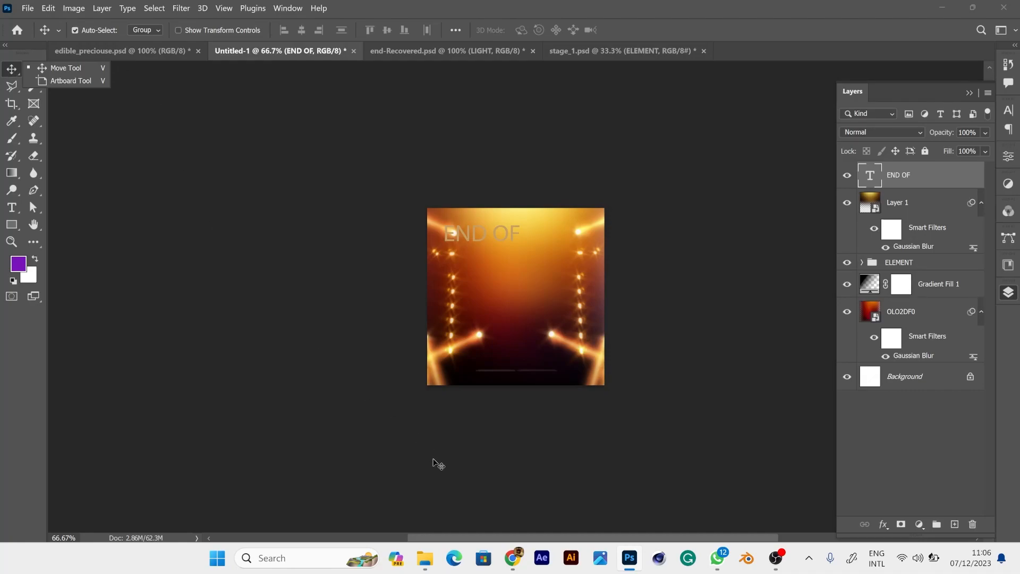
Examine how the YEAR and END OF title layers are built in end-Recovered.psd.
mouse_move(518, 560)
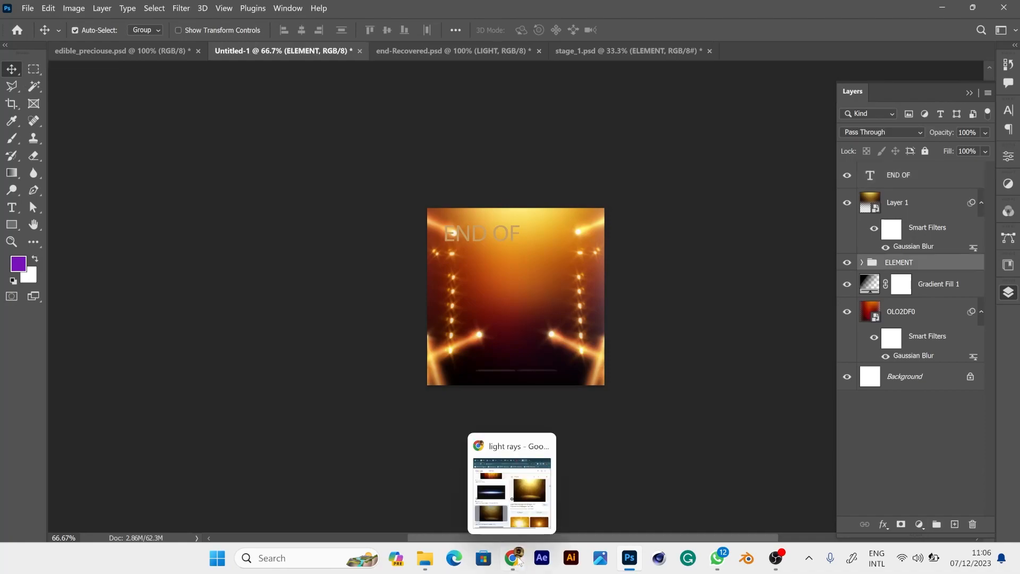
mouse_move(424, 561)
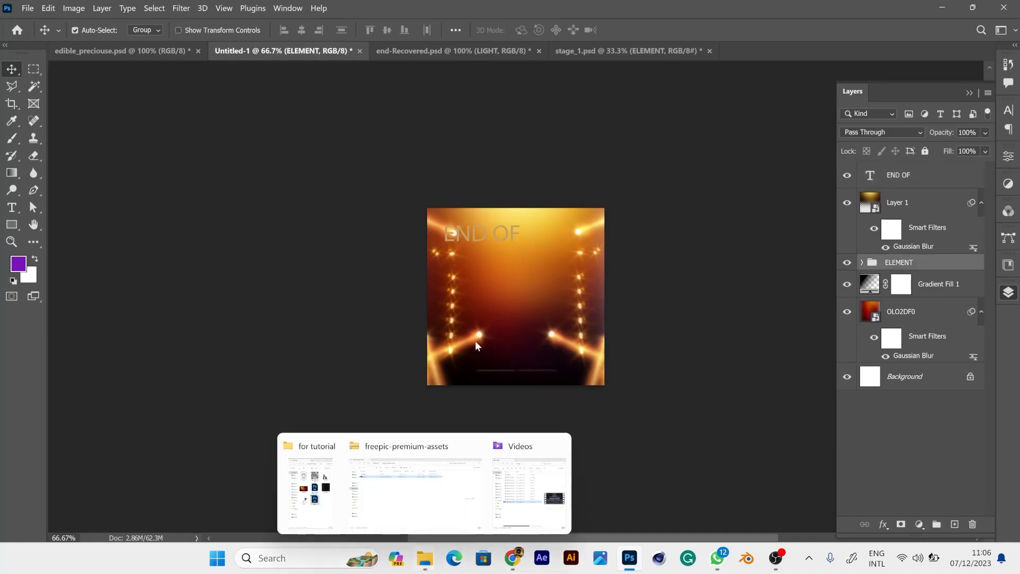
click(453, 55)
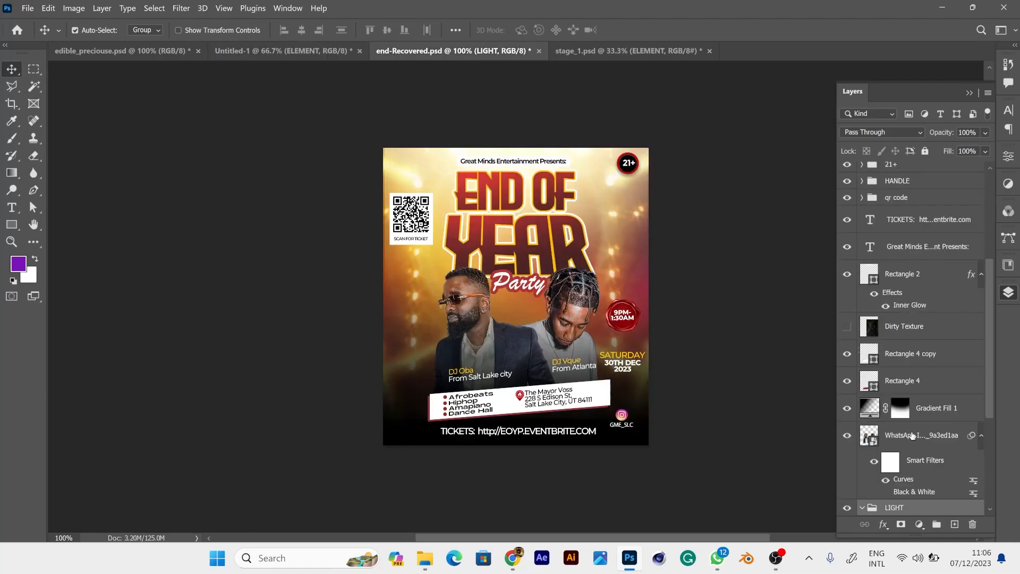
scroll(920, 489, down, 5)
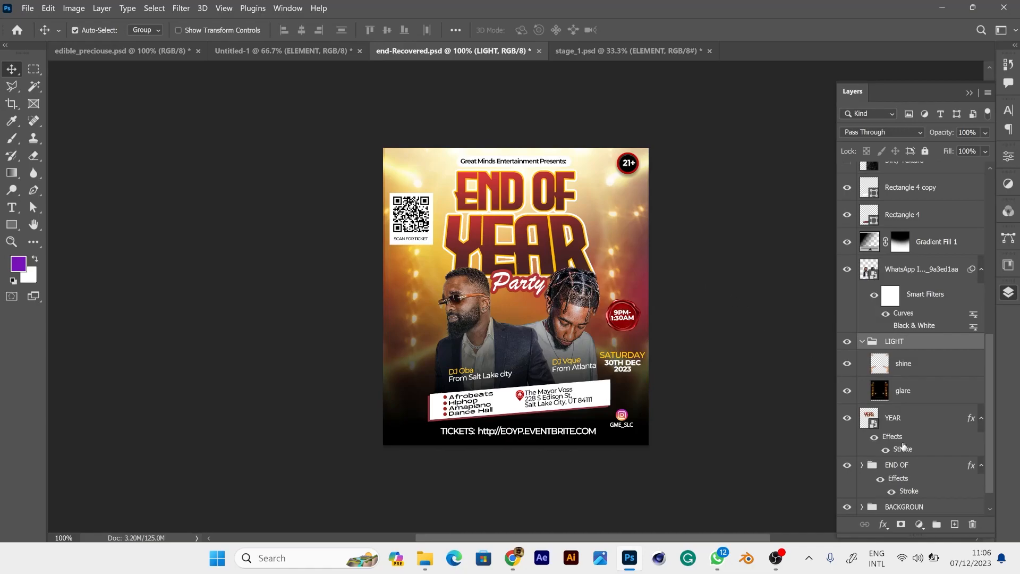
scroll(905, 449, down, 1)
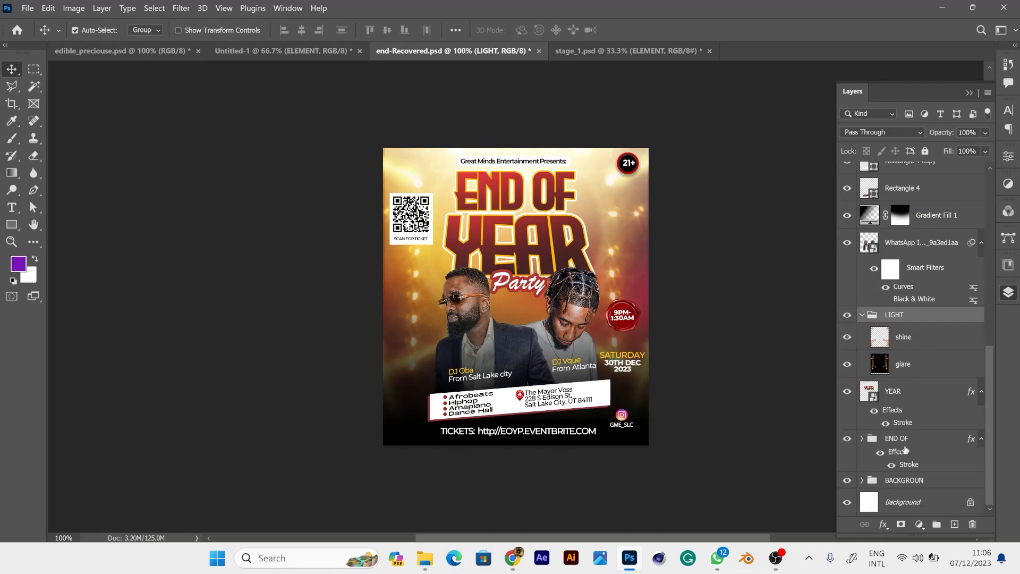
click(888, 391)
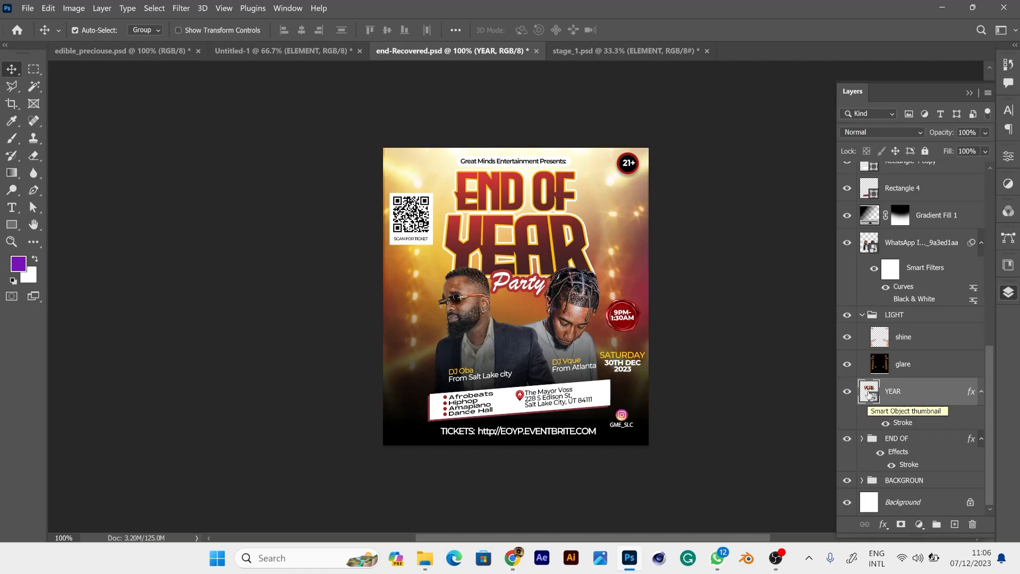
In Untitled-1, centre the END OF text horizontally near the top and set its font to Evil Empire.
click(263, 52)
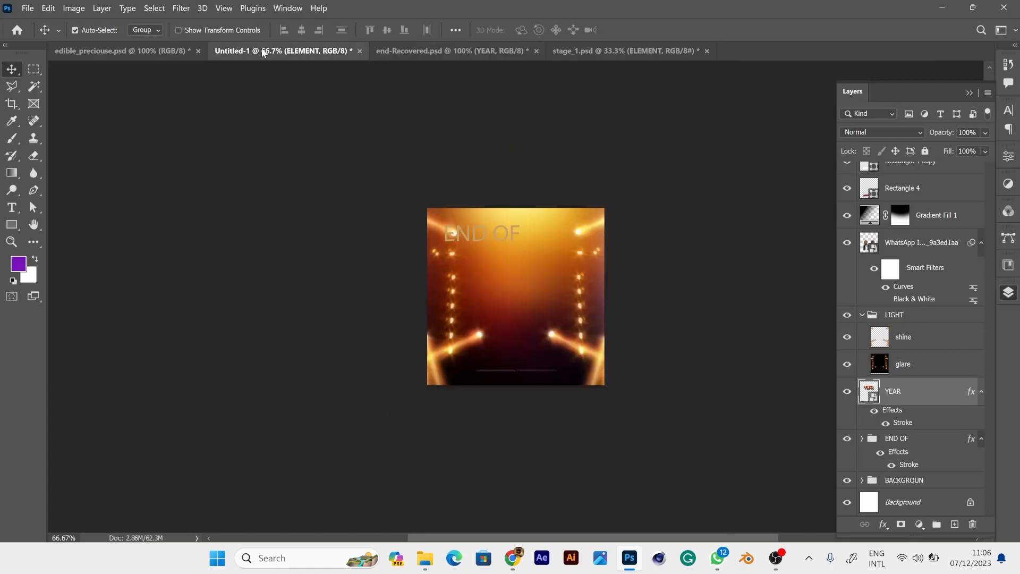
drag(483, 231, 520, 240)
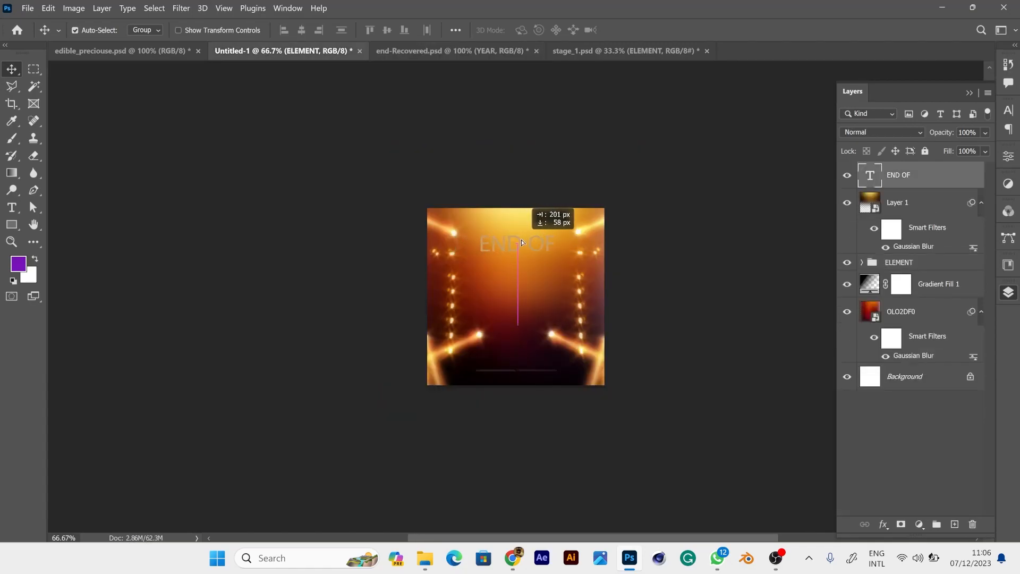
click(1013, 110)
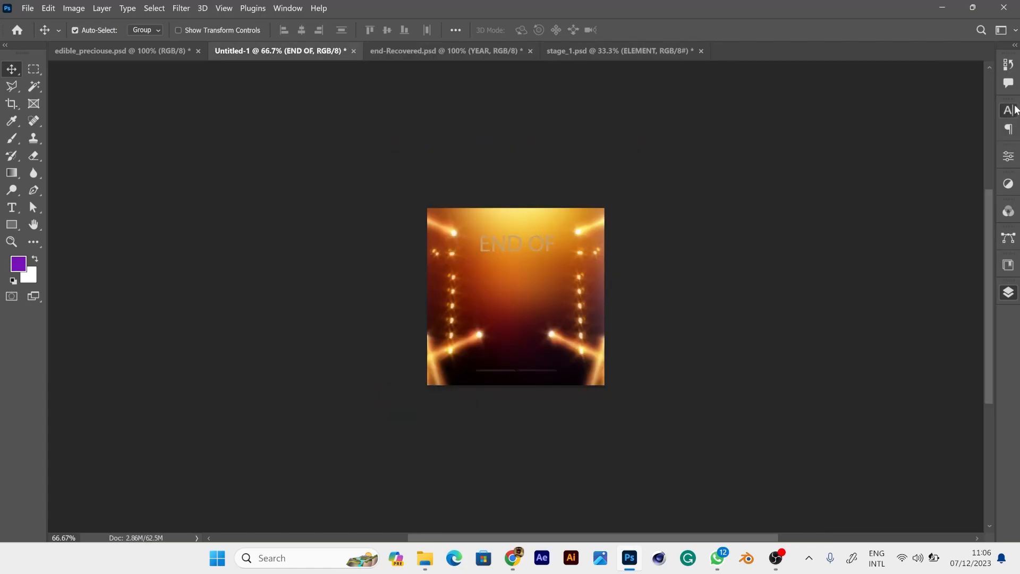
click(1005, 111)
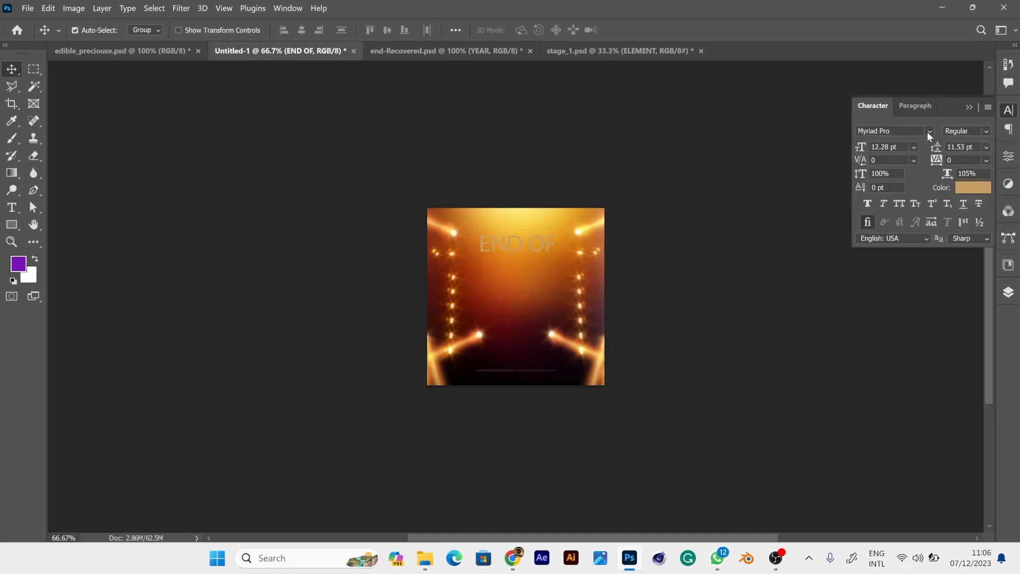
click(928, 131)
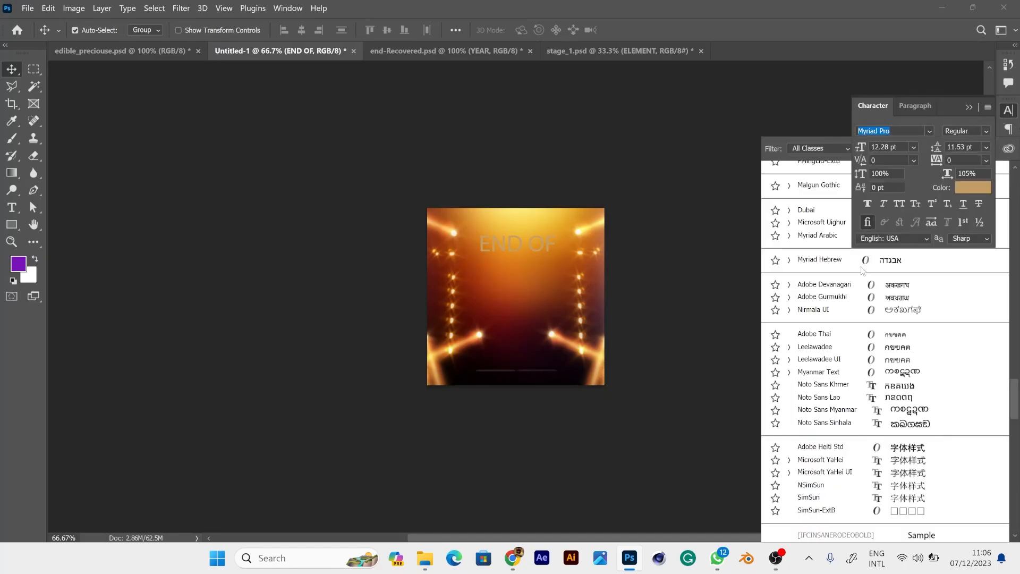
drag(1012, 417, 1016, 196)
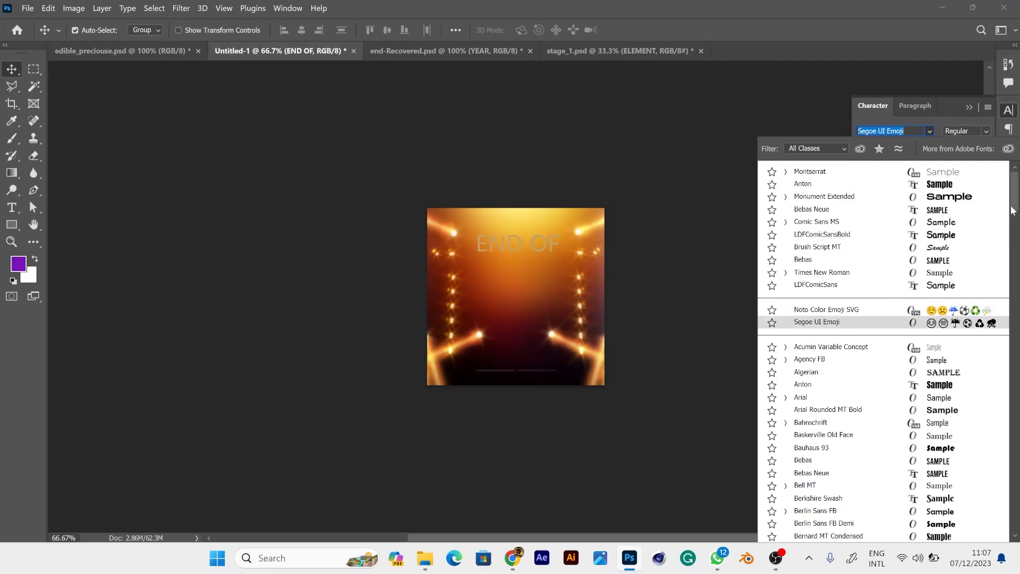
drag(1013, 210, 1012, 271)
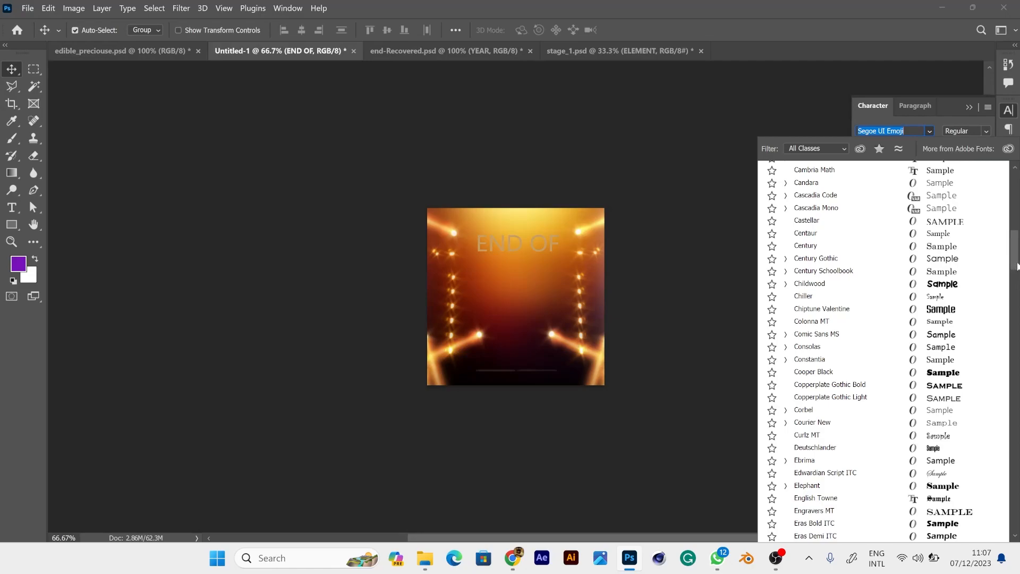
drag(1013, 265, 1013, 289)
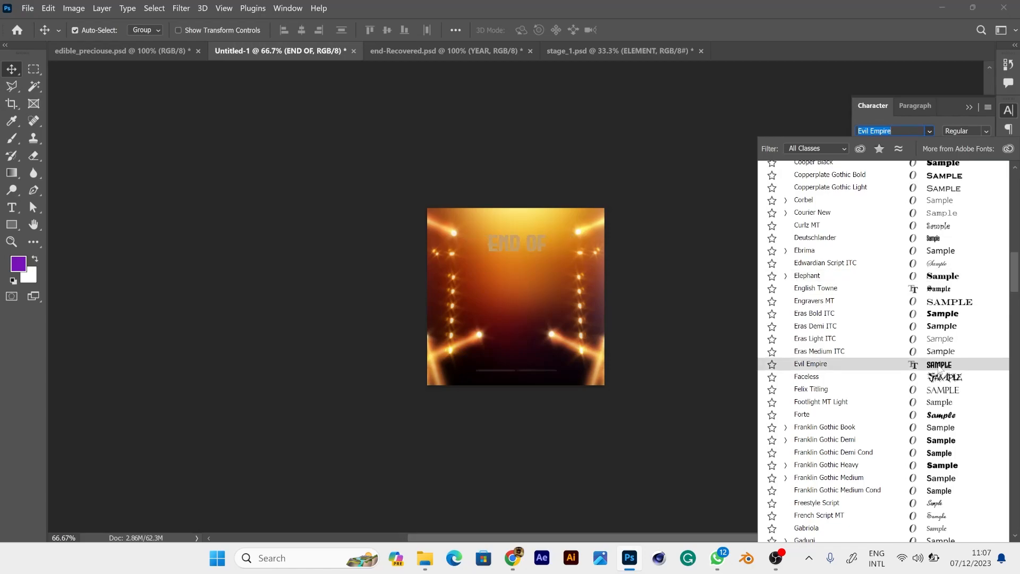
click(938, 367)
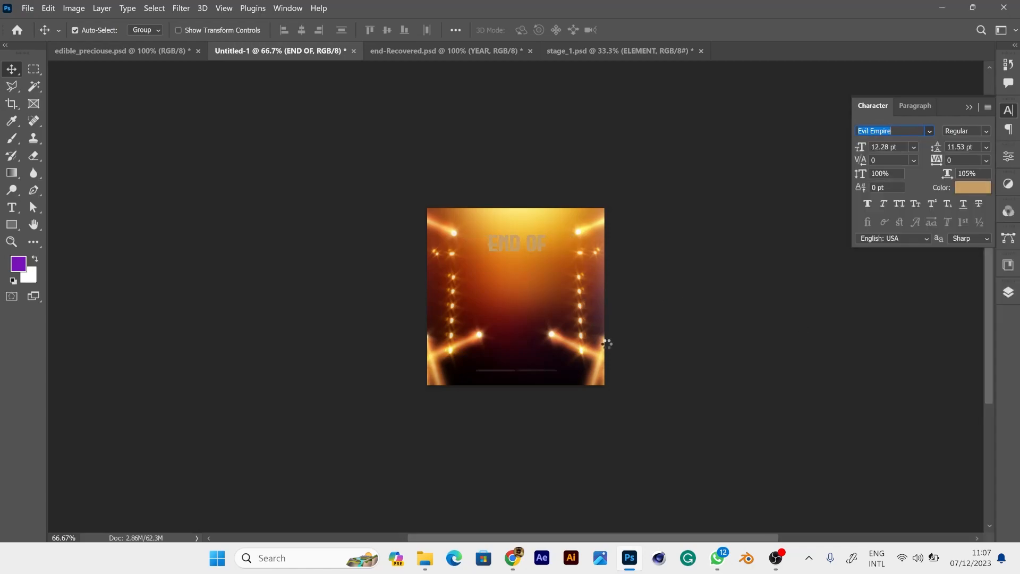
Compare the END OF text colour with the finished title in end-Recovered.psd.
click(973, 189)
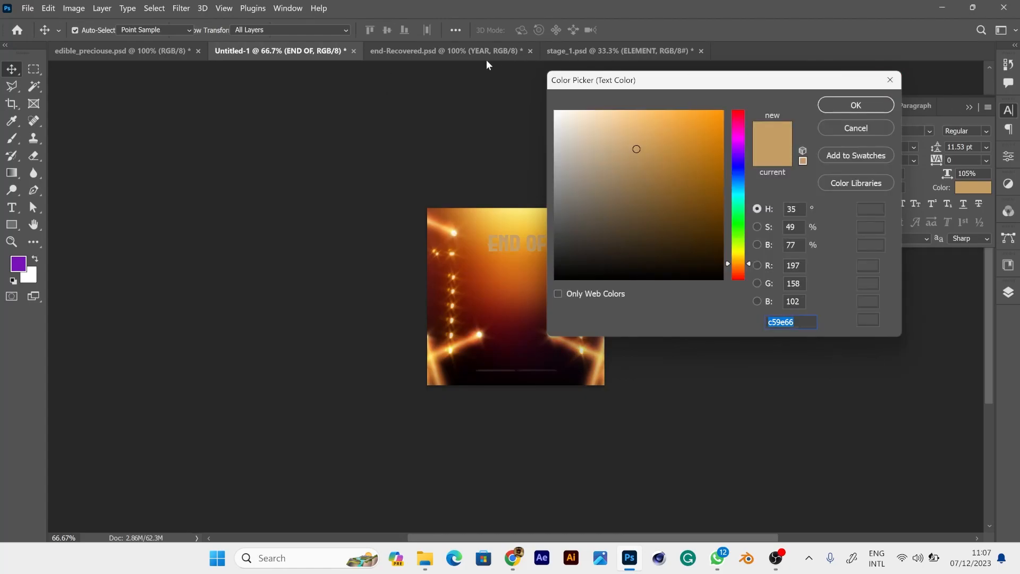
click(889, 80)
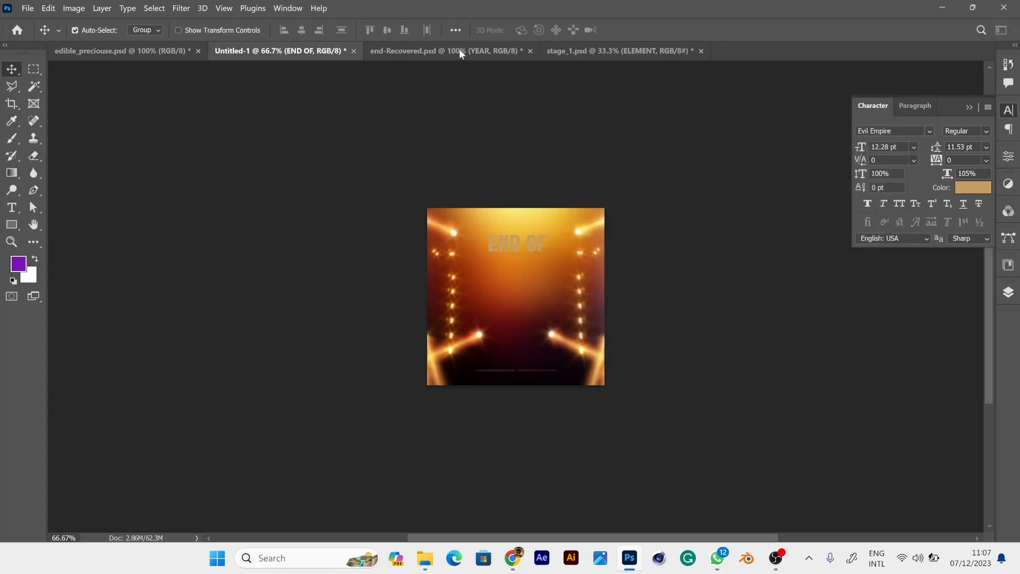
click(453, 52)
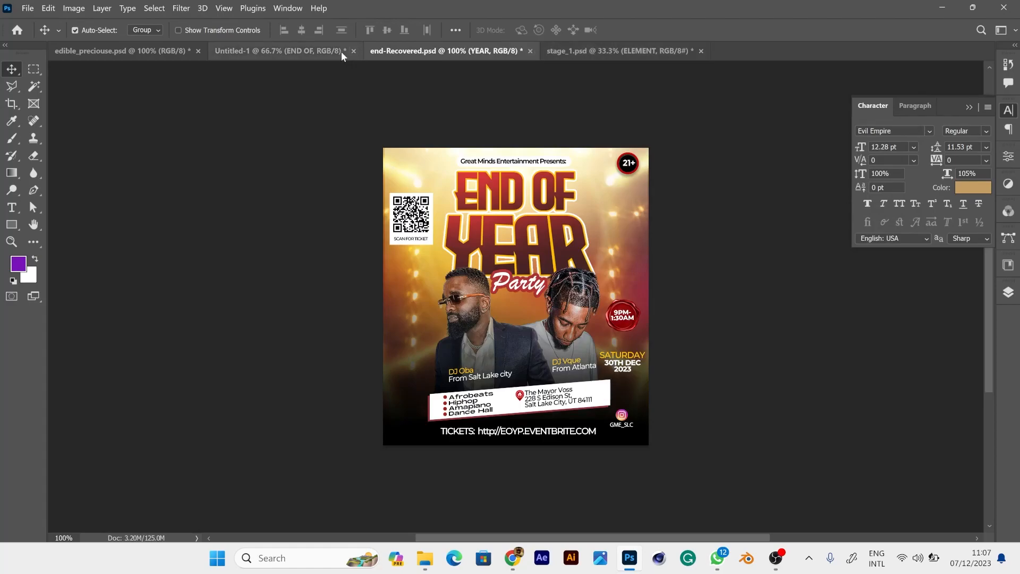
click(311, 50)
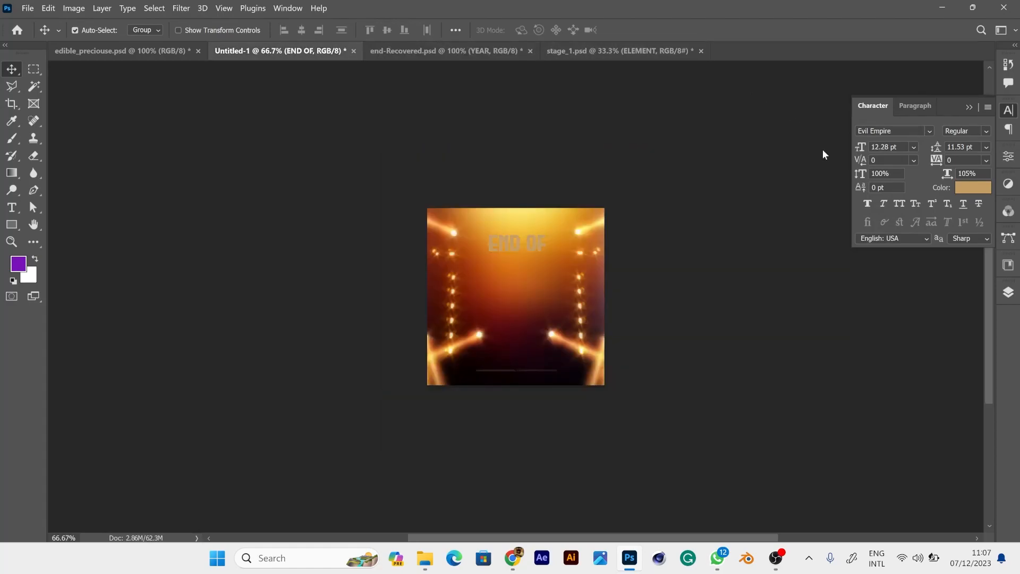
Set the END OF text colour to a very dark reddish brown.
click(973, 187)
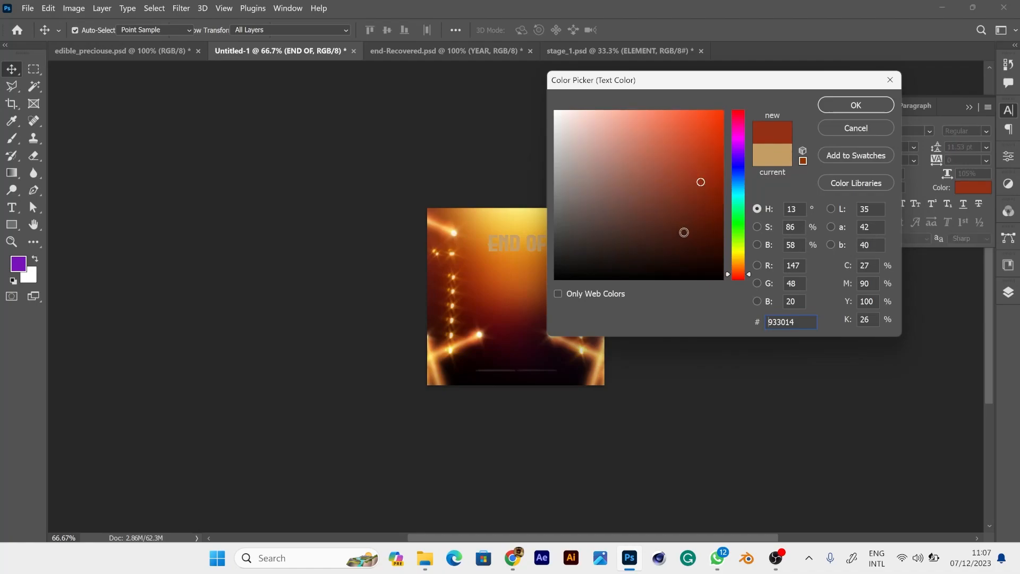
click(672, 241)
click(661, 238)
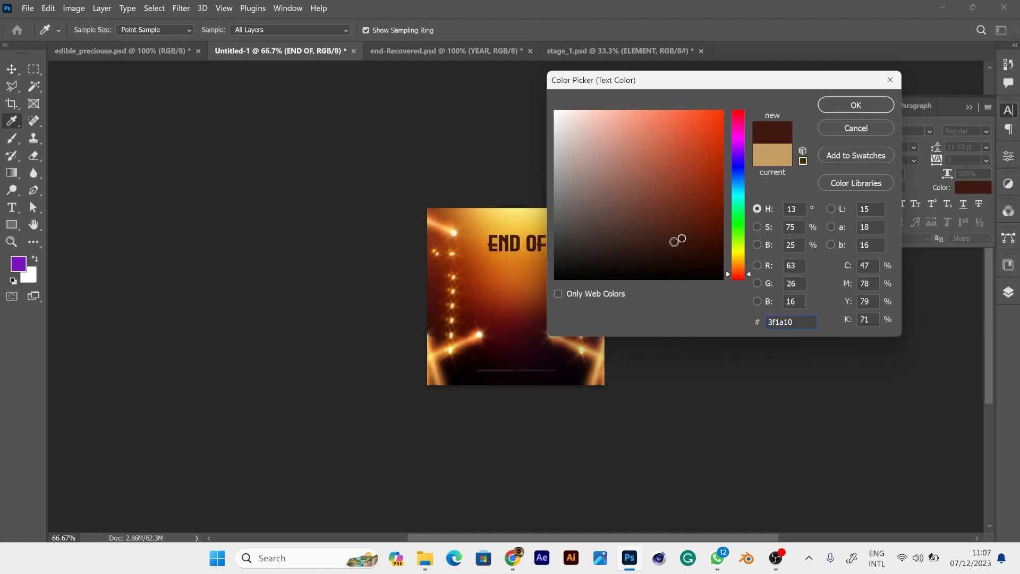
click(672, 241)
click(670, 244)
click(834, 112)
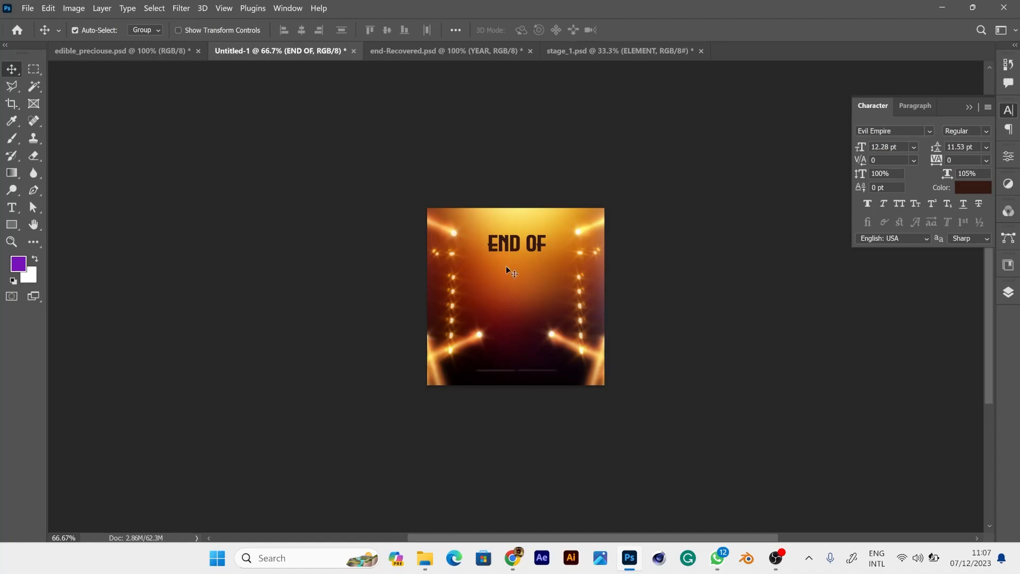
Scale the END OF text up proportionally to about 20 pt.
key(ctrl+plus)
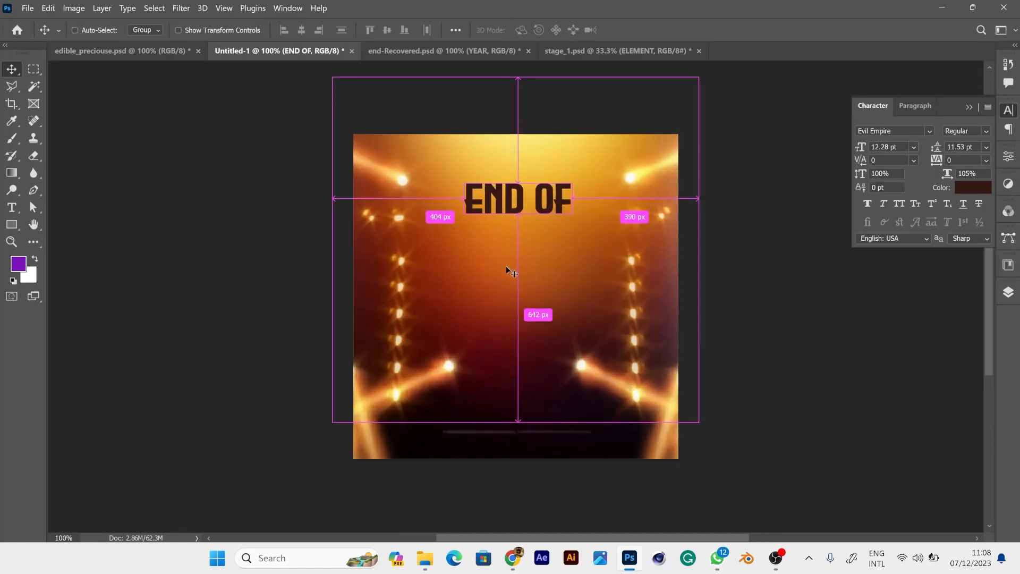
key(ctrl+plus)
key(ctrl+minus)
key(ctrl)
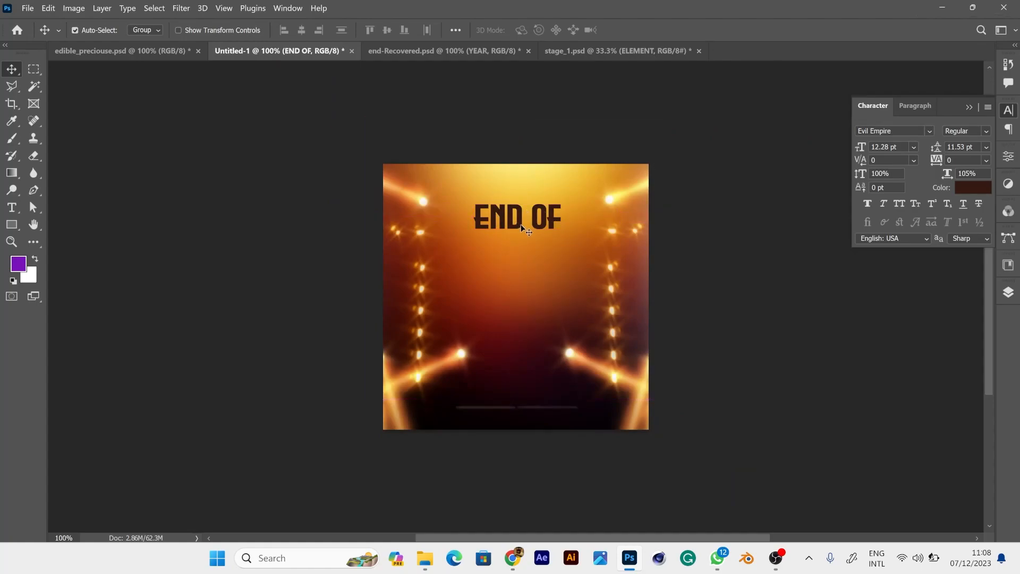
key(ctrl+t)
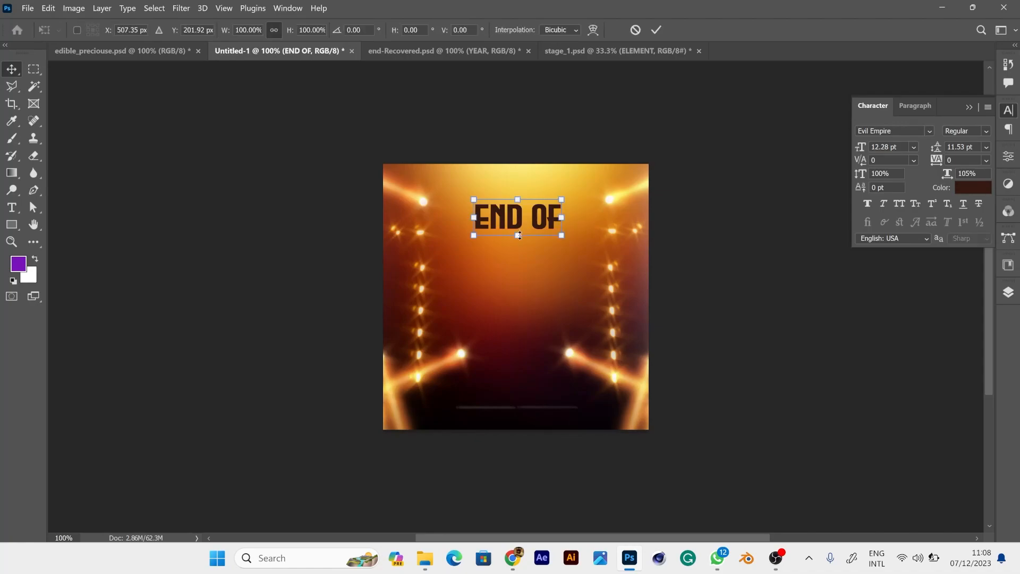
drag(518, 236, 518, 260)
key(Return)
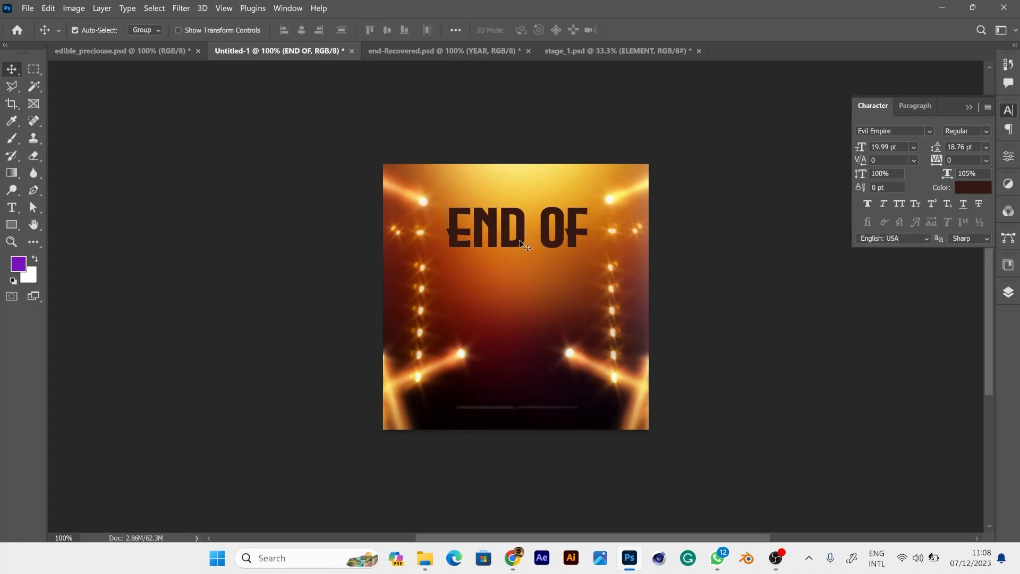
Duplicate the END OF text directly below itself and change the copy's wording to "YEAR".
key(ctrl)
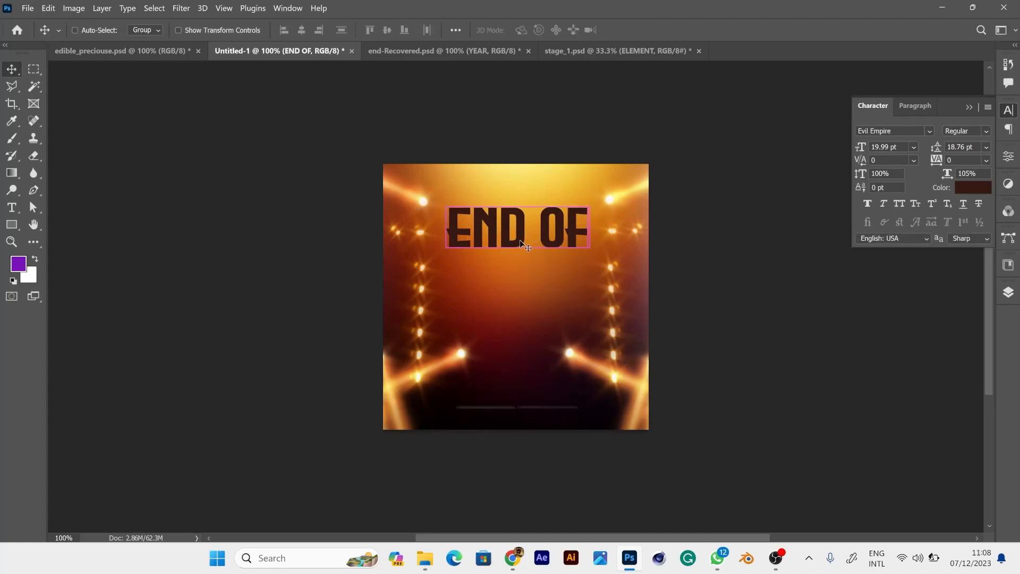
drag(519, 240, 520, 286)
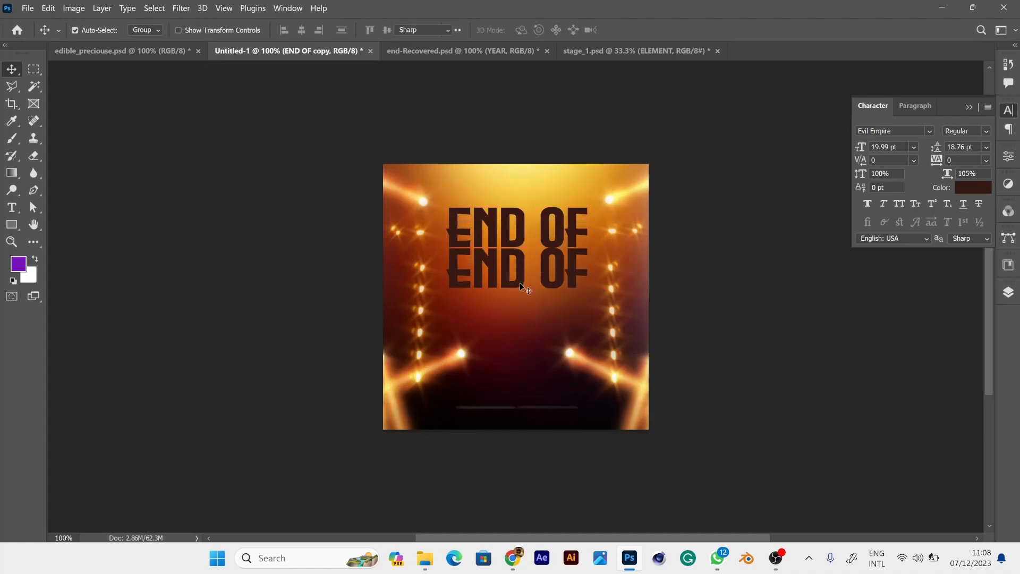
double_click(519, 283)
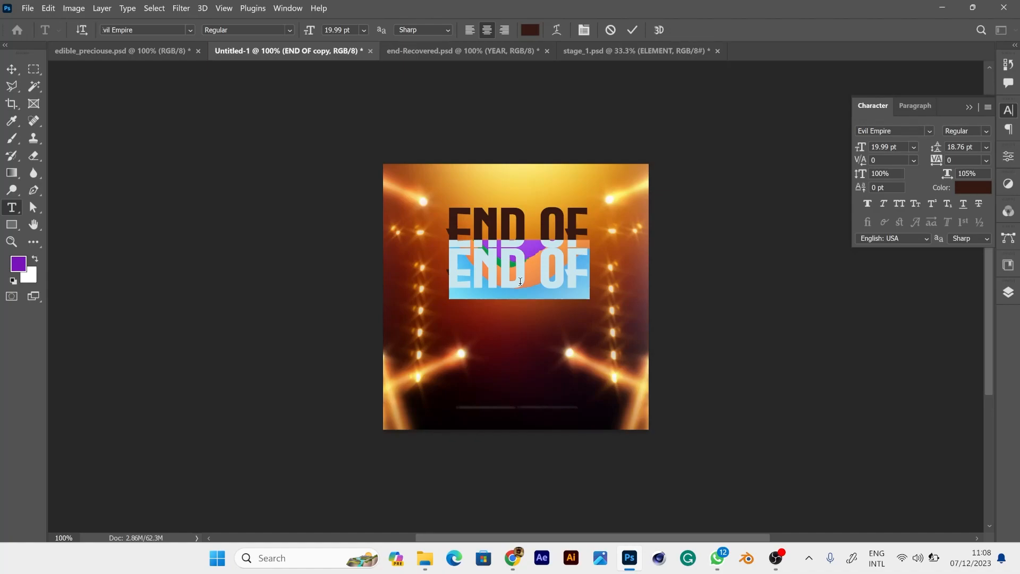
text(YEAR)
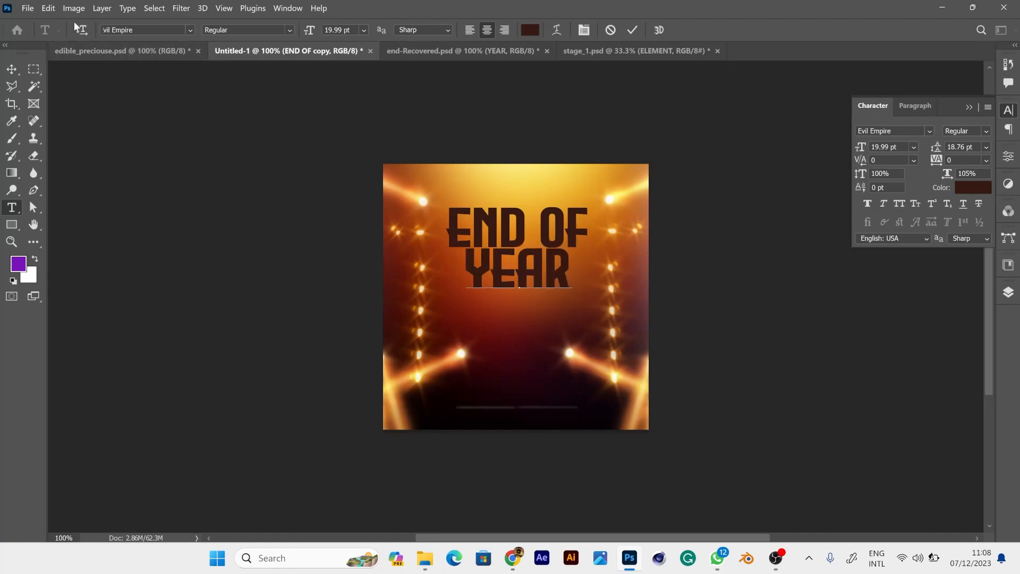
click(9, 70)
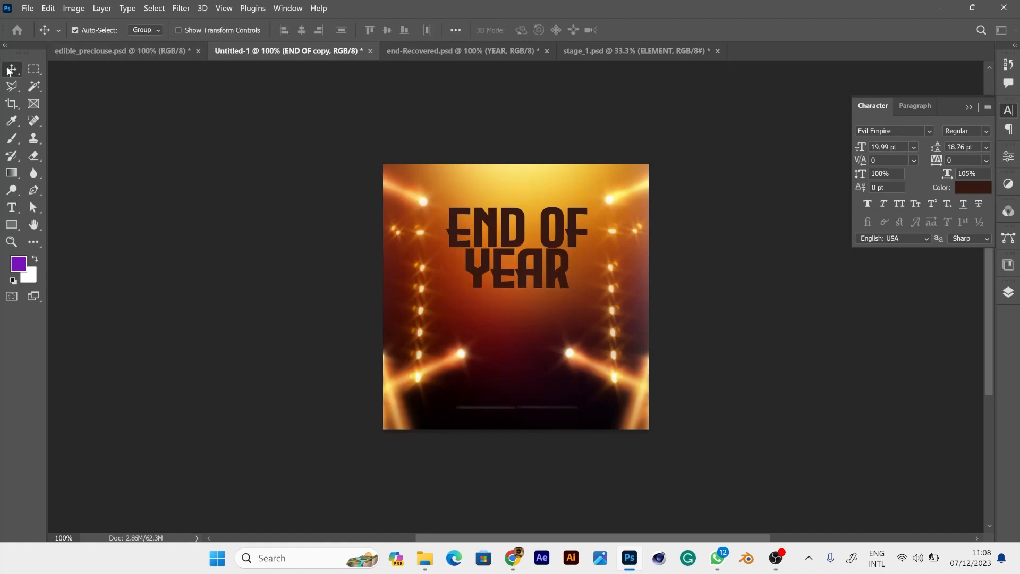
Enlarge the YEAR text to about 26 pt and move both title lines slightly upward.
key(ctrl+t)
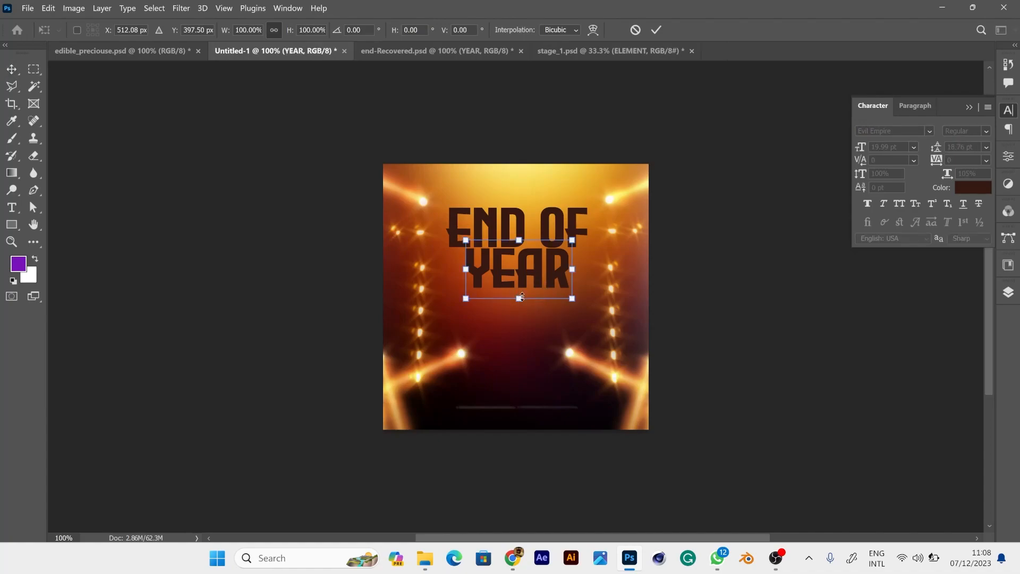
drag(518, 298, 520, 317)
key(Return)
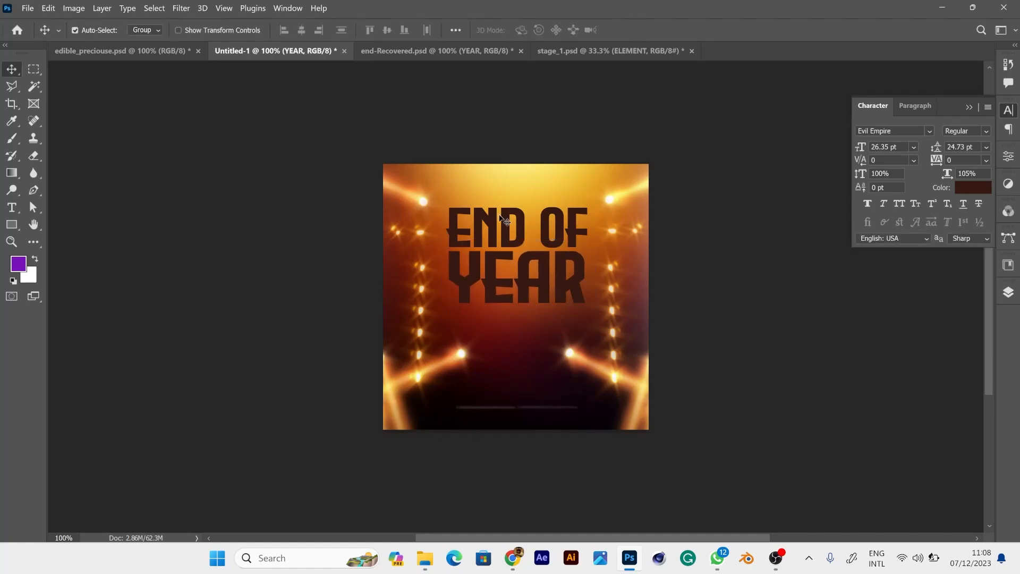
drag(507, 234, 506, 224)
drag(494, 257, 494, 250)
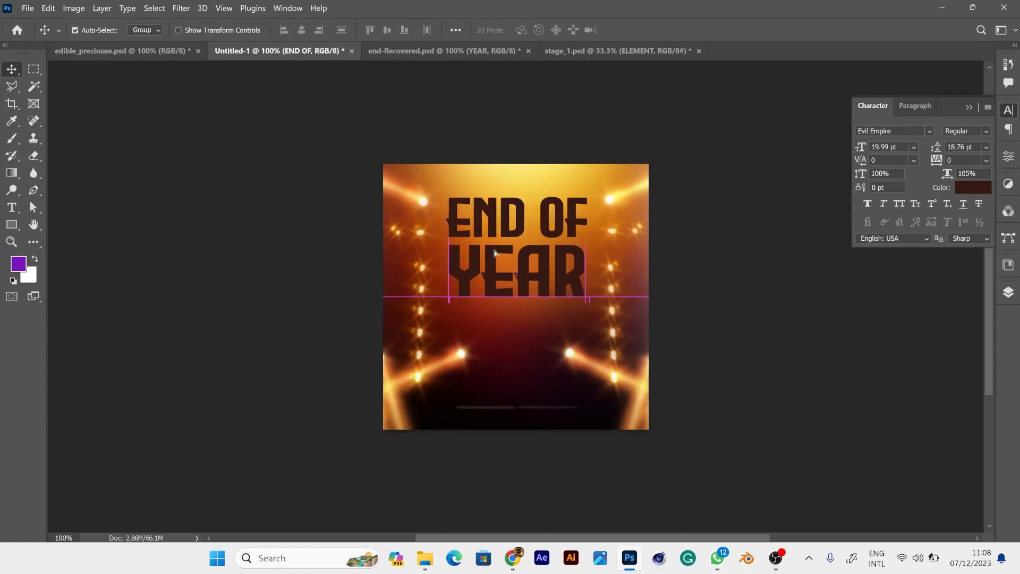
Check the title outline in end-Recovered.psd and add a Stroke effect to the END OF layer in Untitled-1.
click(454, 57)
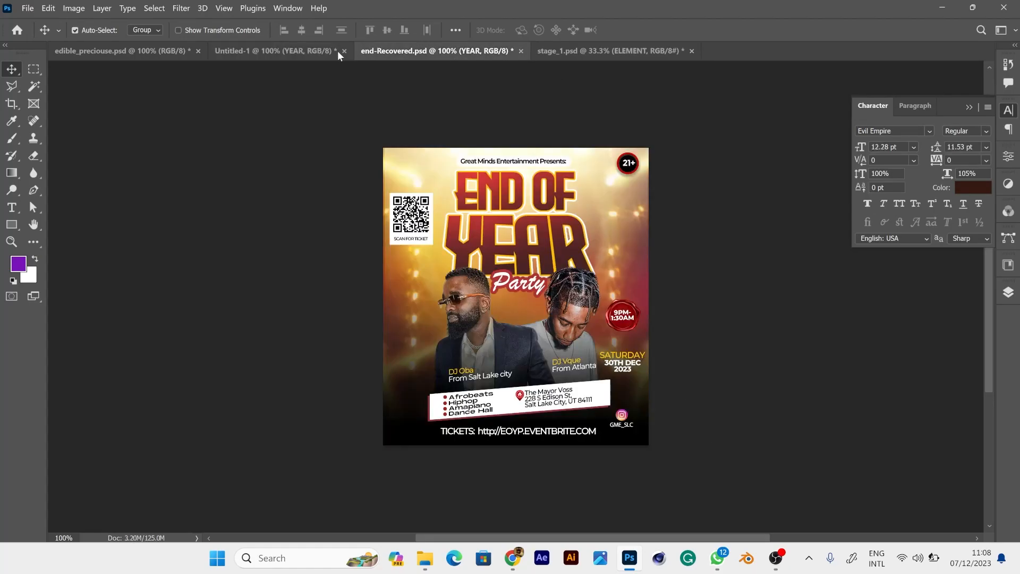
click(308, 50)
click(495, 229)
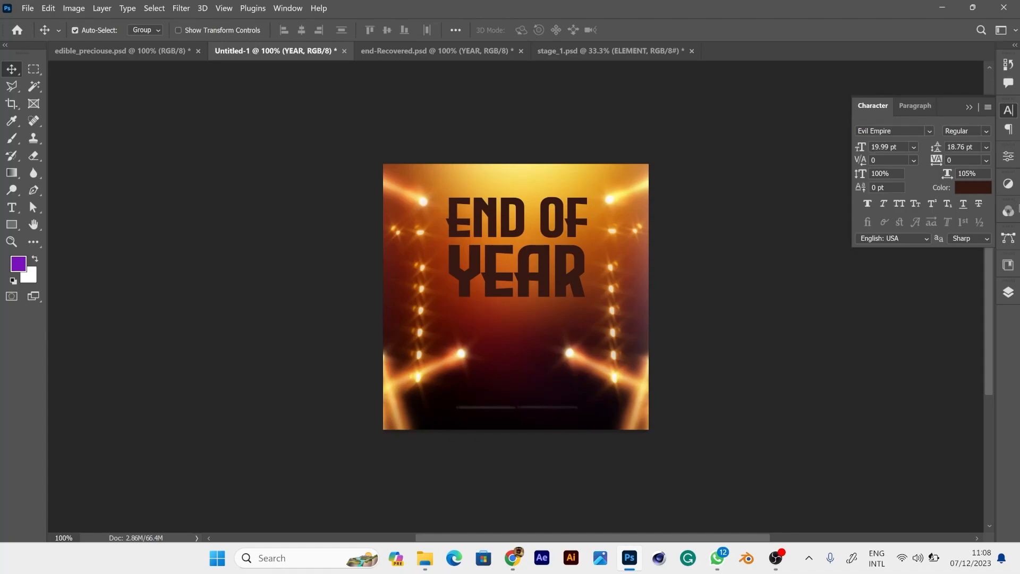
click(1008, 292)
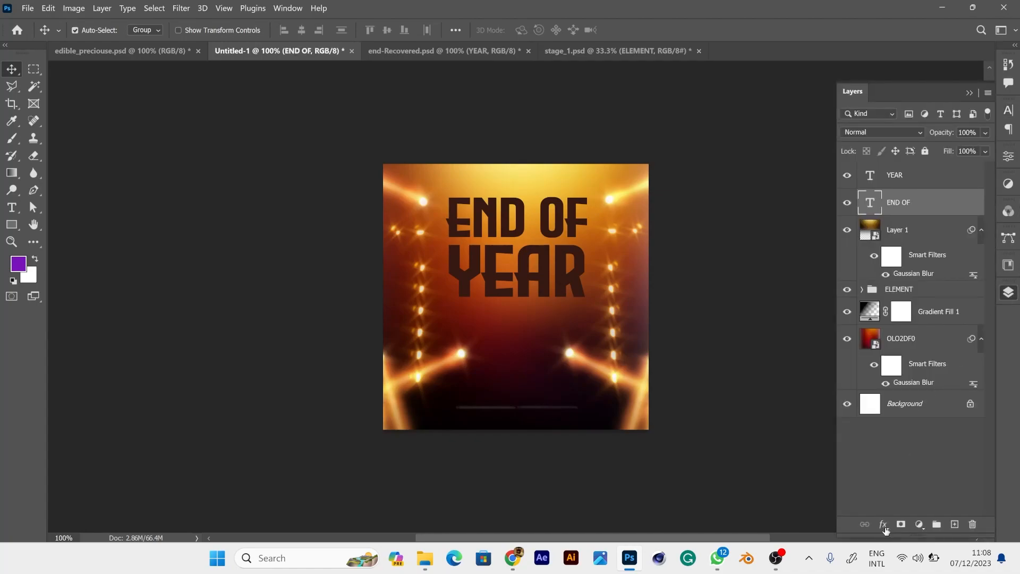
click(883, 525)
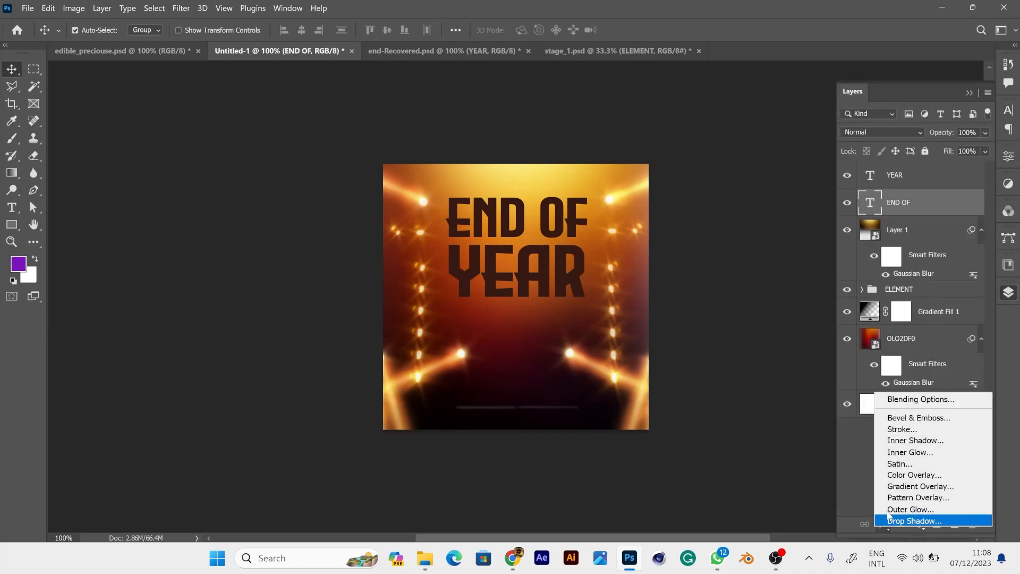
click(888, 434)
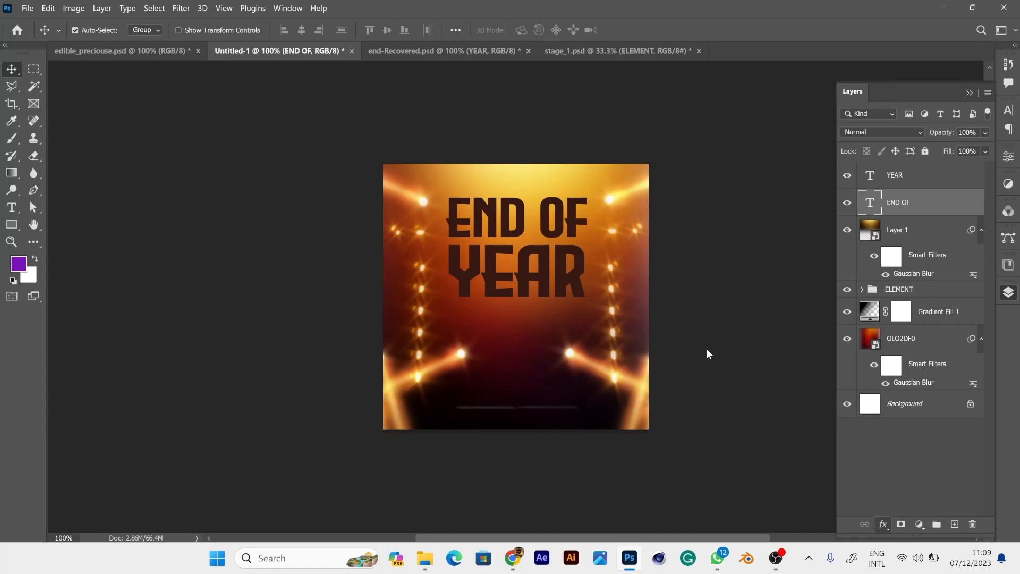
double_click(904, 208)
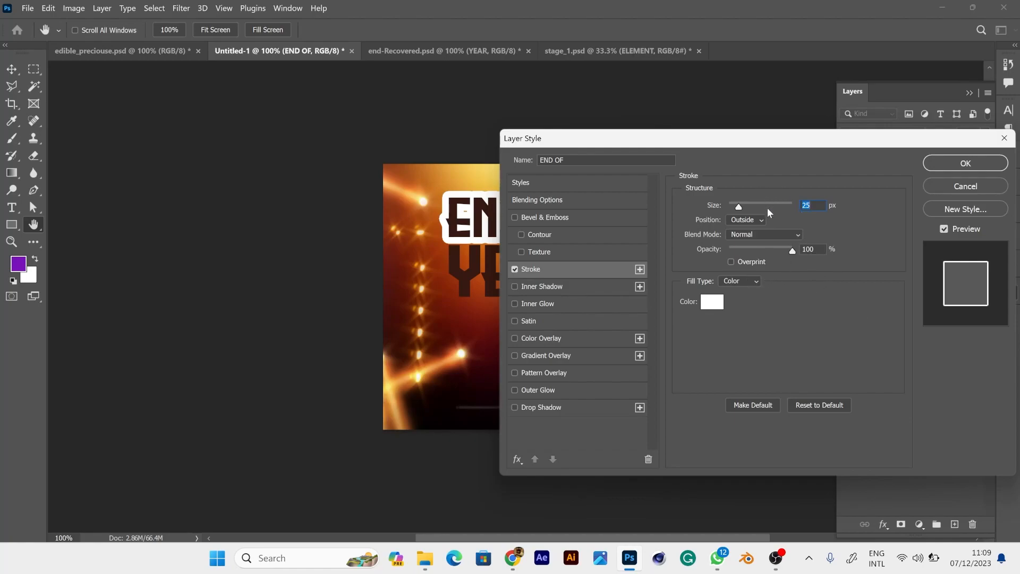
Set the END OF stroke to bright yellow #ffd200 with a size of 7 px.
click(718, 307)
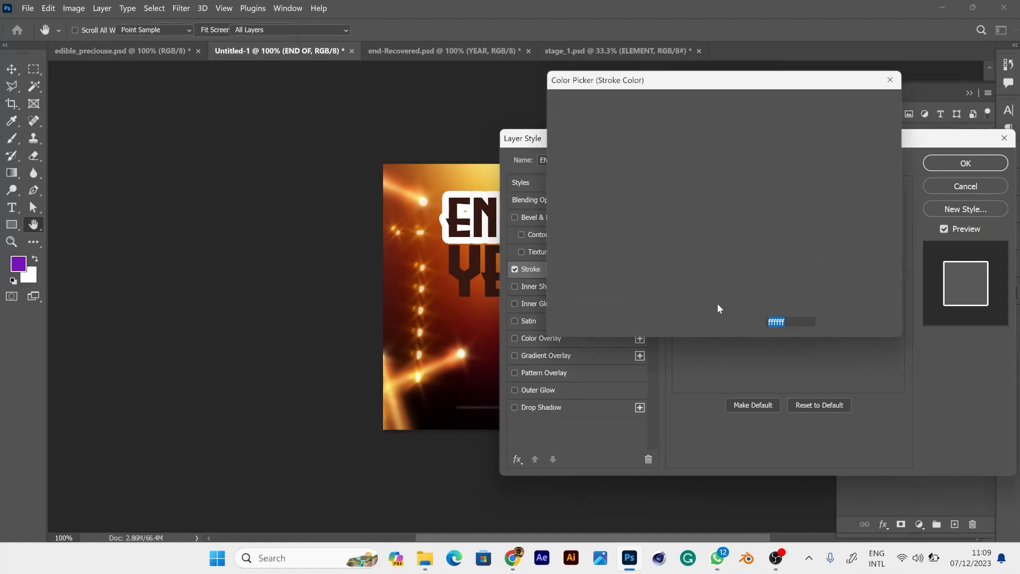
click(426, 380)
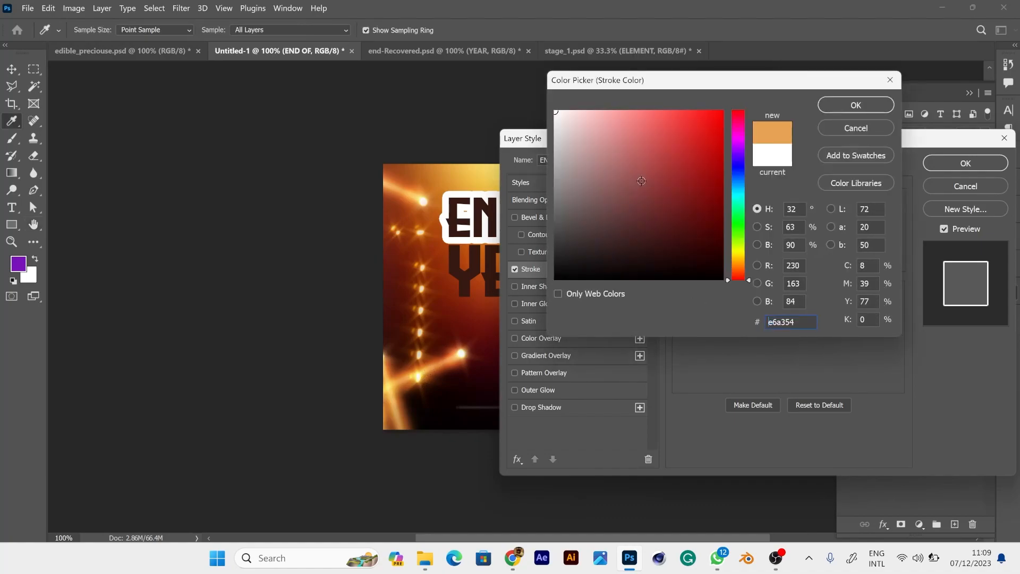
click(738, 260)
click(736, 256)
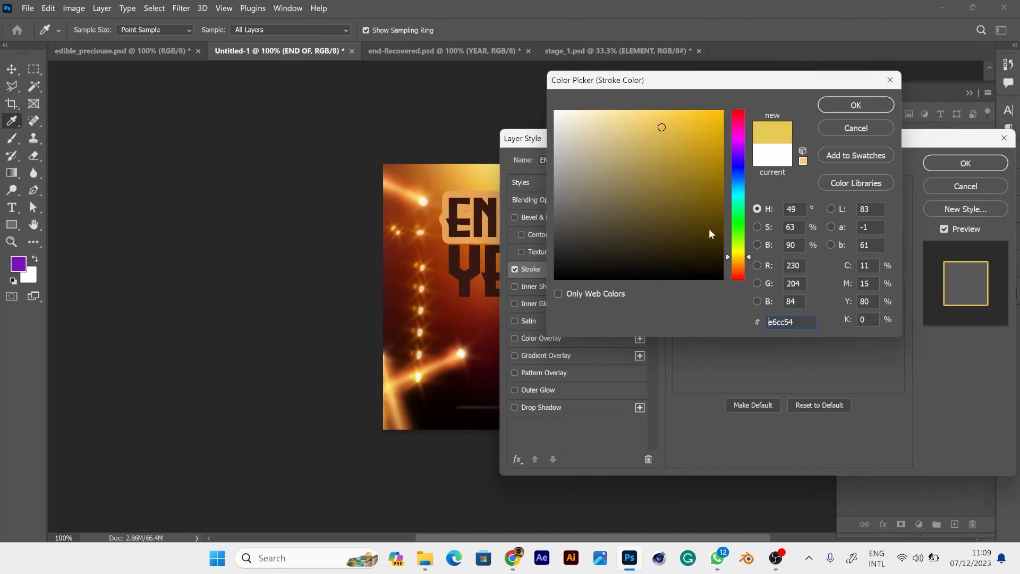
click(679, 158)
drag(750, 102, 753, 101)
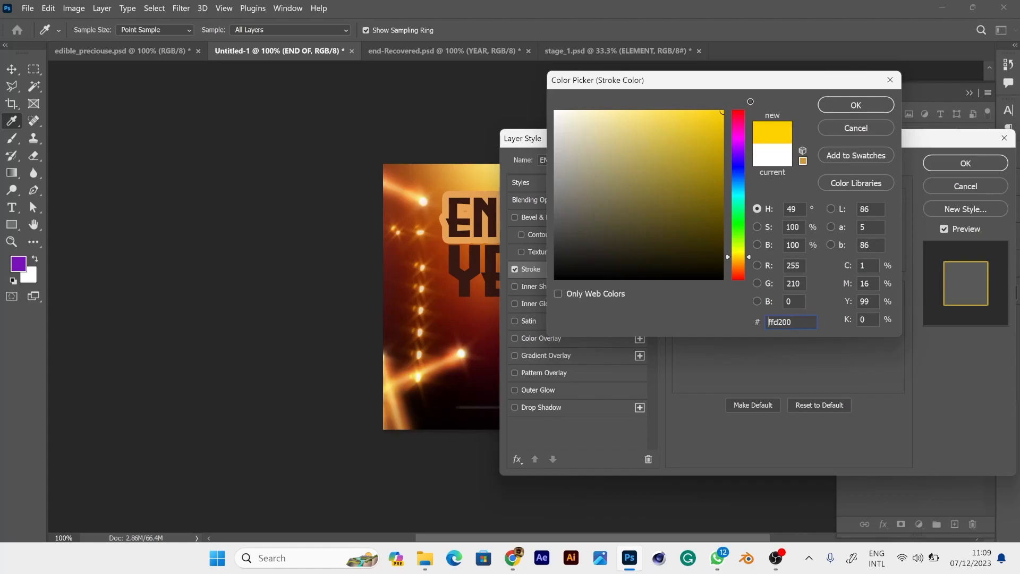
click(859, 110)
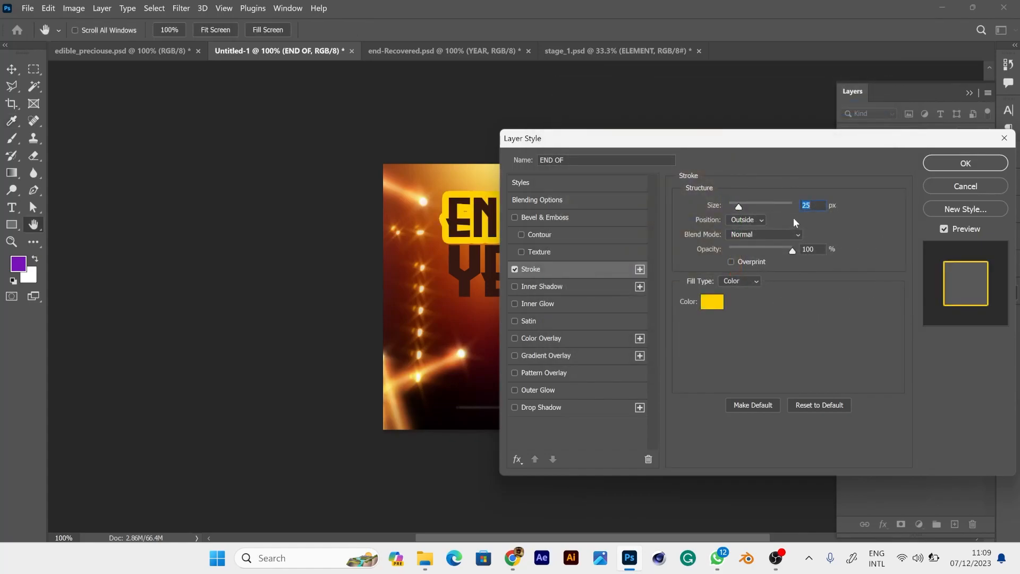
text(7)
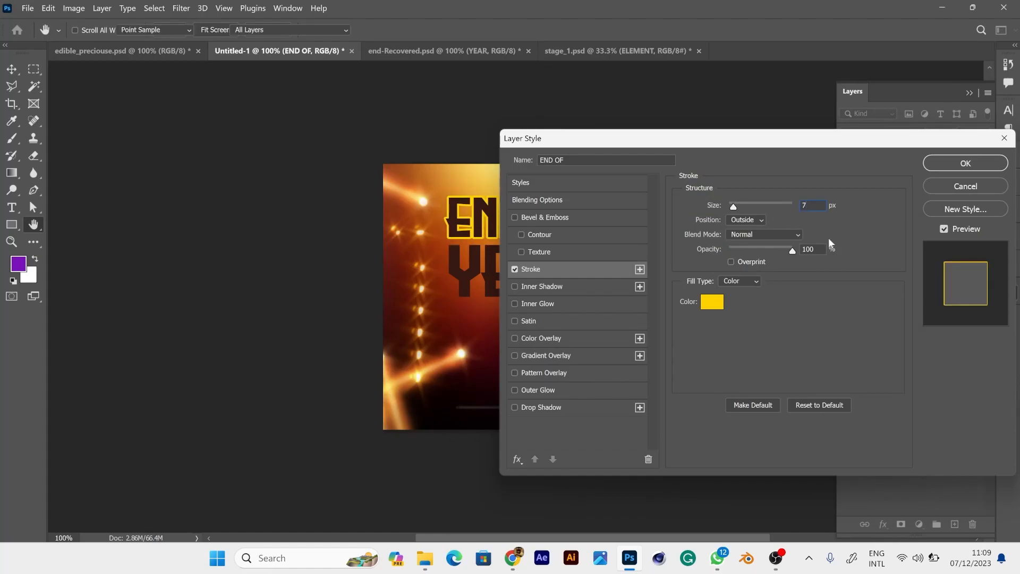
key(Return)
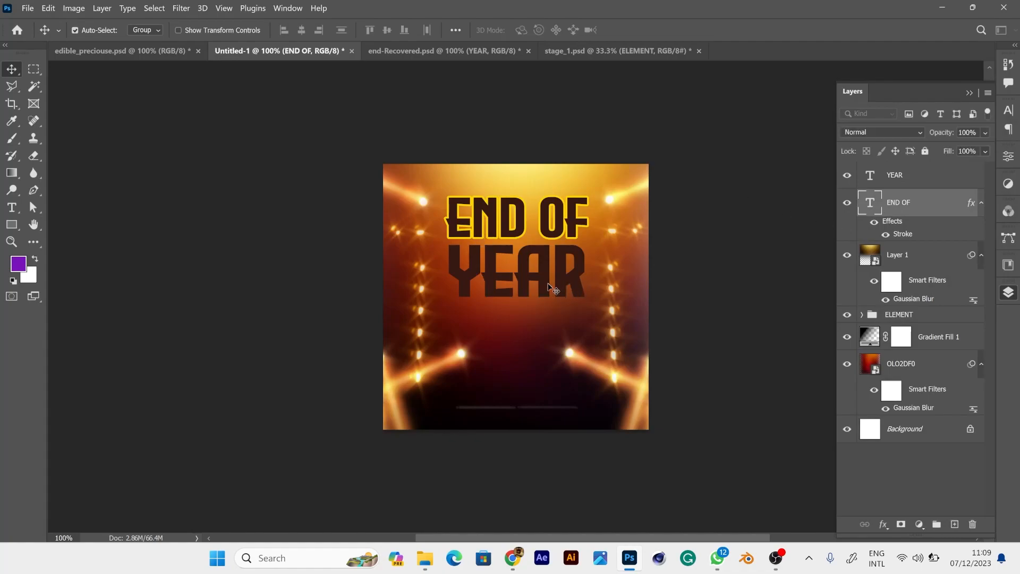
Copy the END OF layer's stroke effect onto the YEAR layer.
click(542, 296)
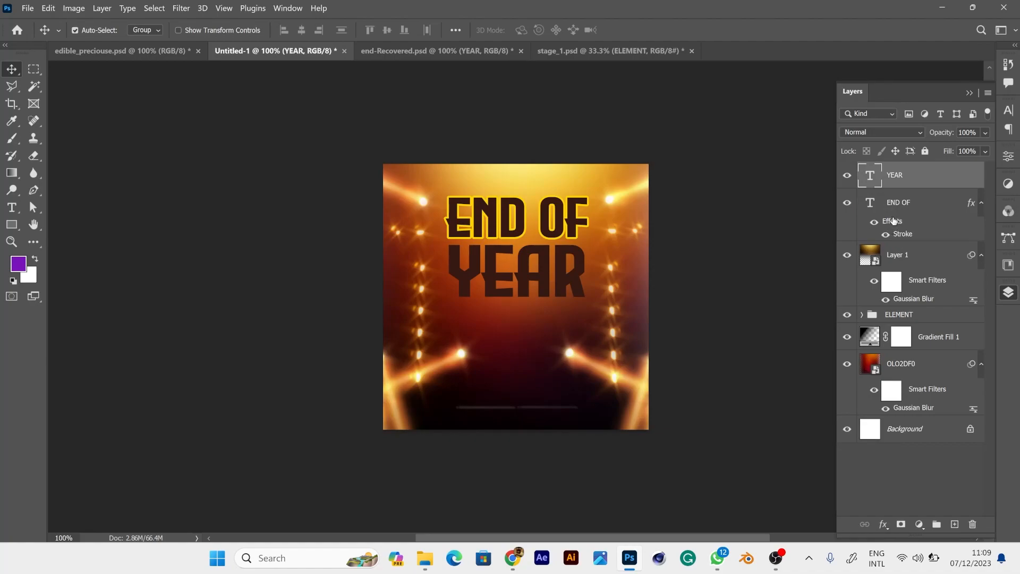
drag(893, 221, 891, 185)
drag(891, 183, 893, 184)
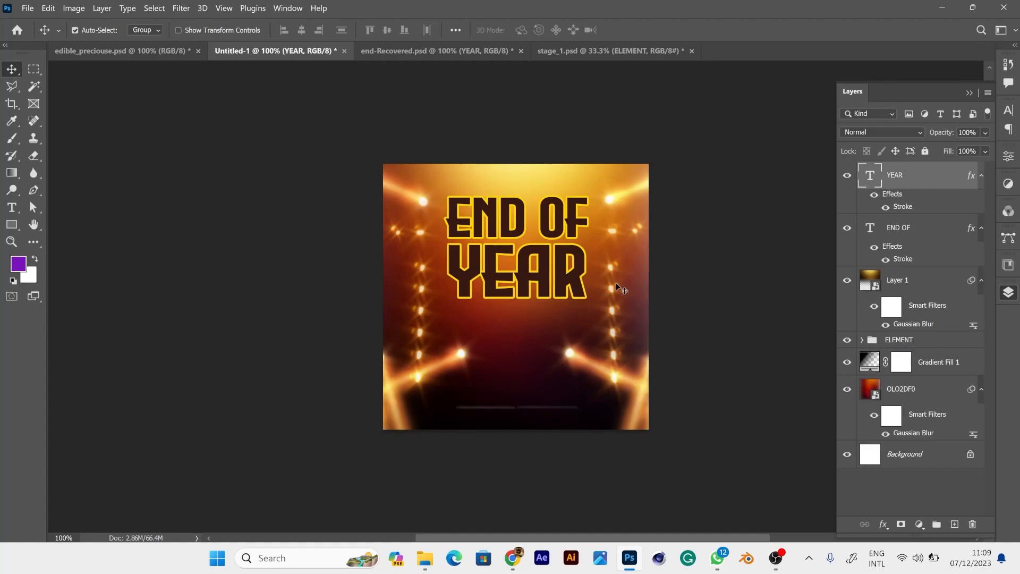
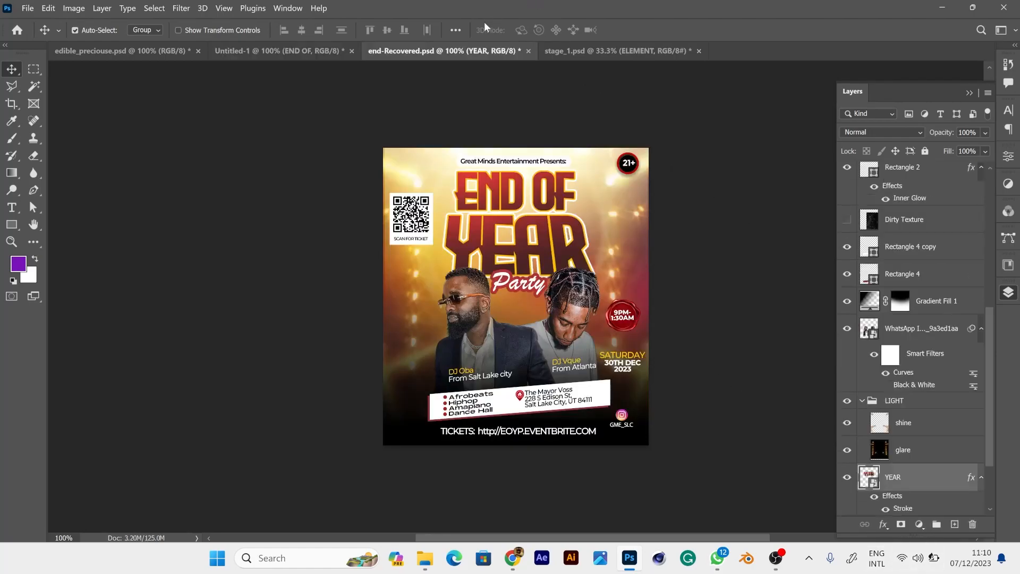
Add a new empty layer above the END OF text in Untitled-1 and set the foreground colour to red #f90000.
click(337, 51)
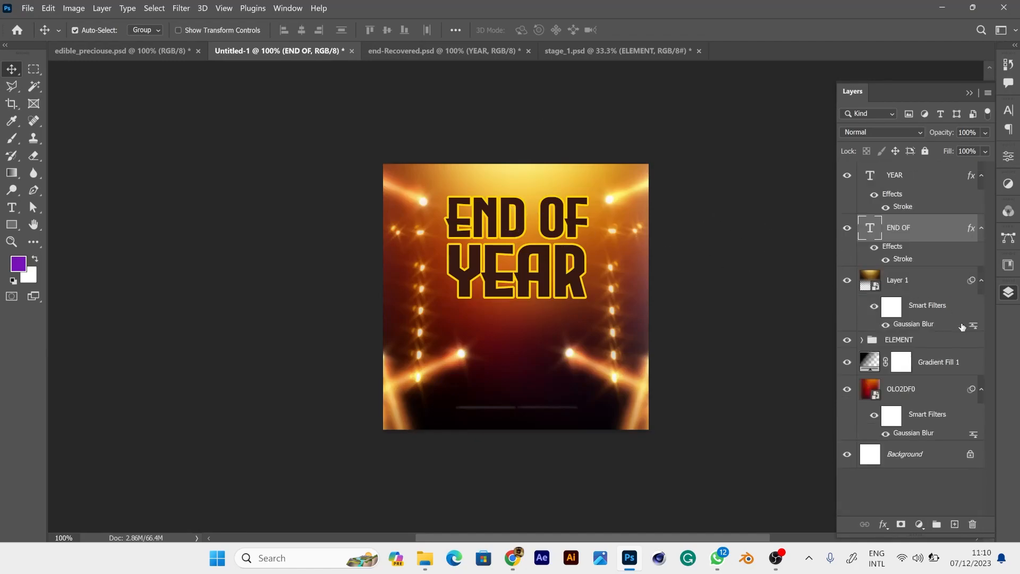
click(954, 525)
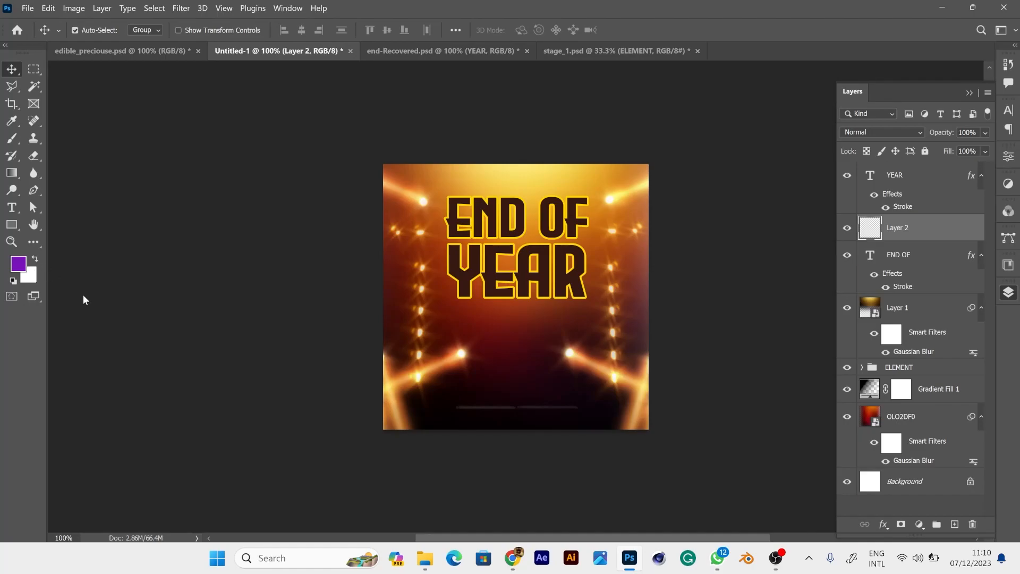
click(27, 266)
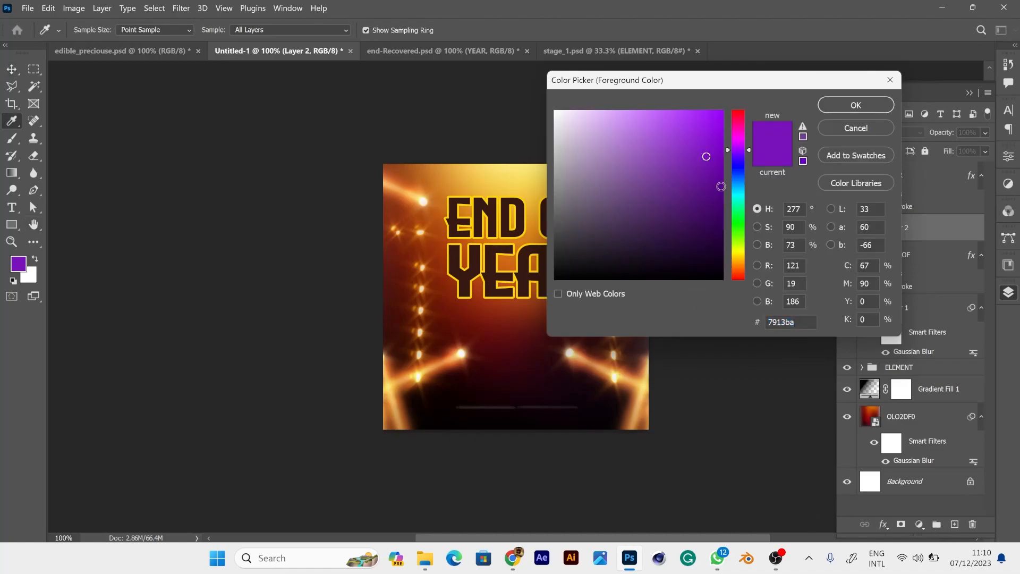
click(739, 106)
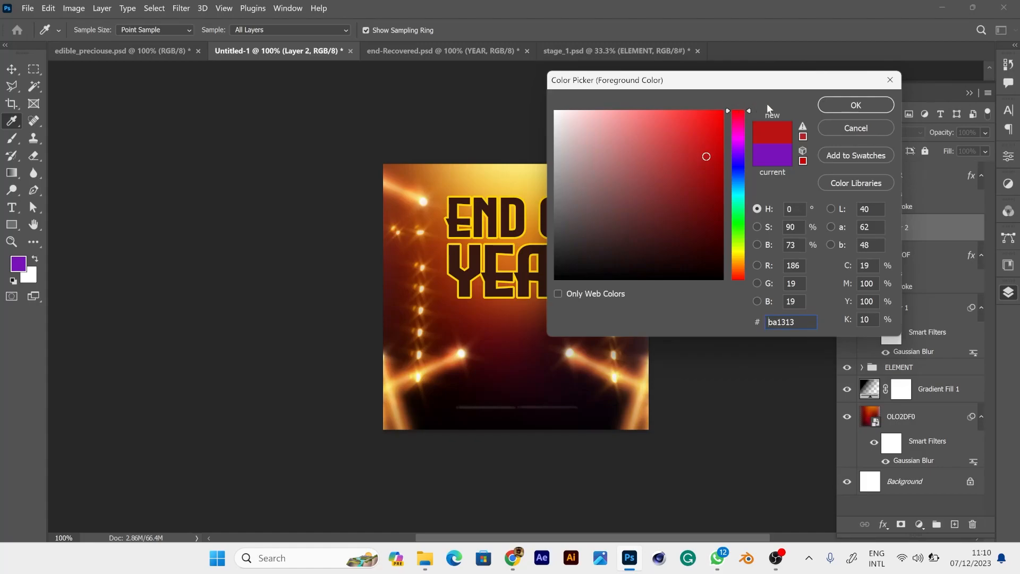
click(688, 144)
text(ff0000)
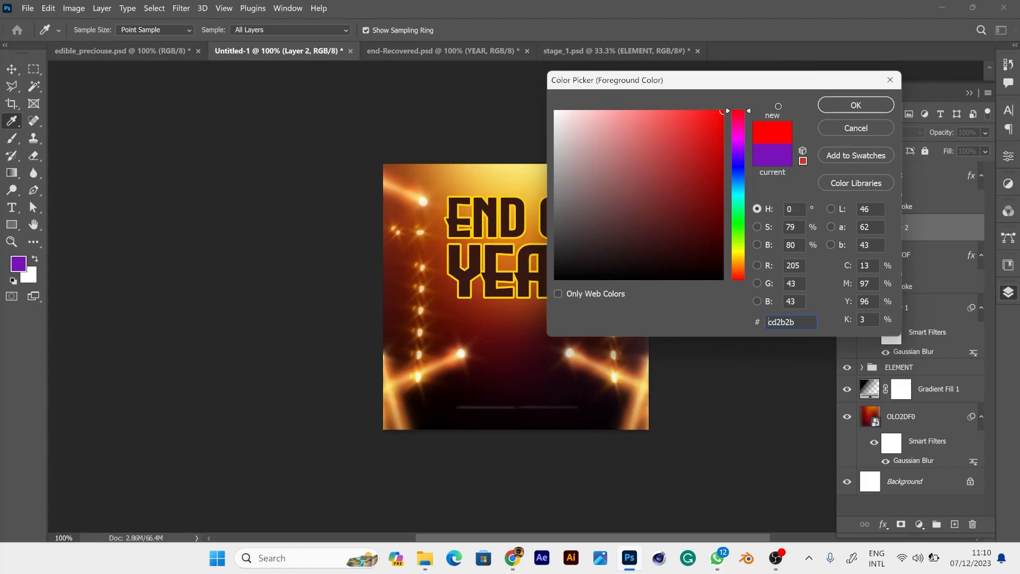
click(722, 114)
click(845, 106)
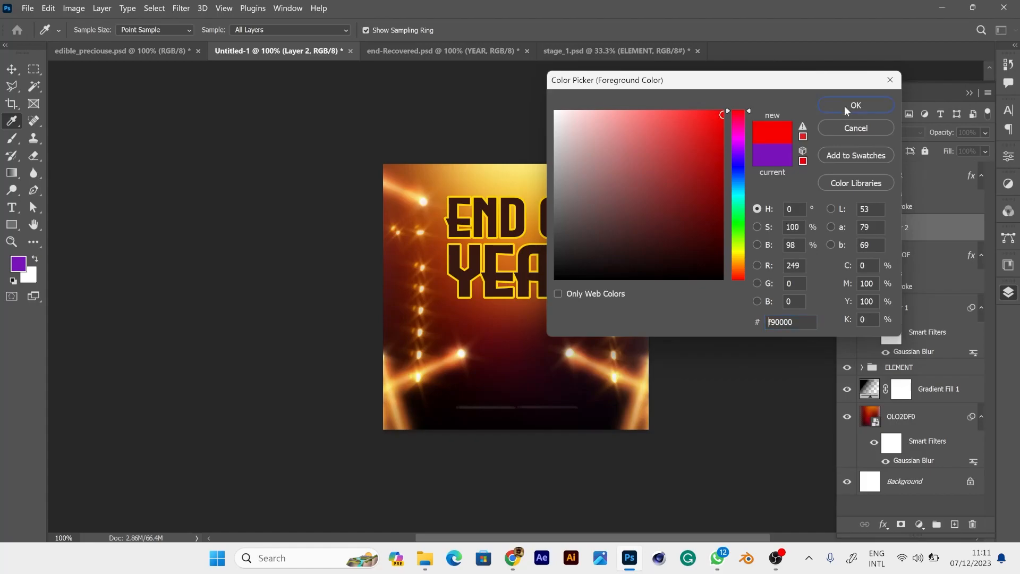
key(Escape)
key(v)
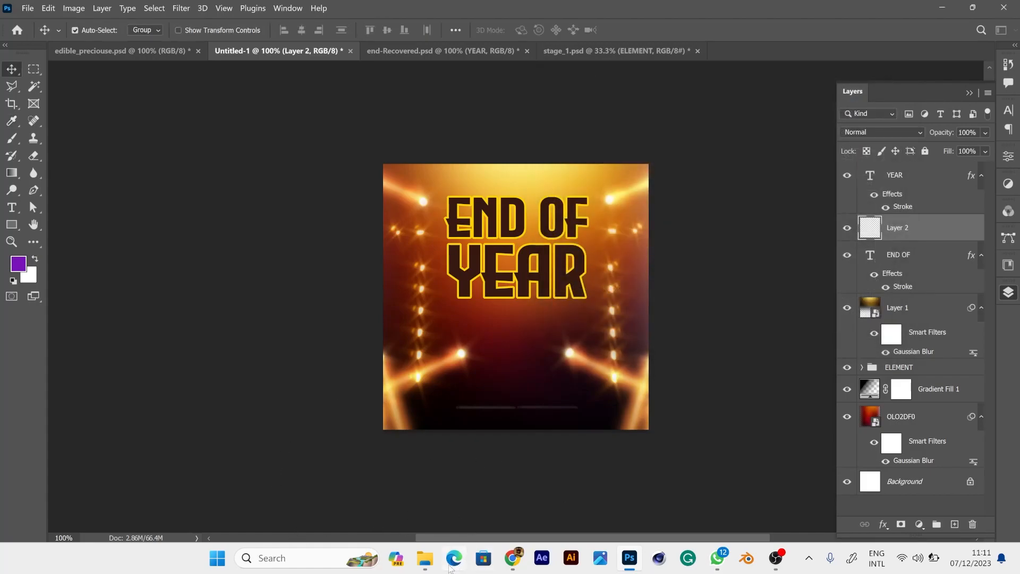
Close the Chrome window with the light rays search and turn off the computer's Wi-Fi.
mouse_move(425, 568)
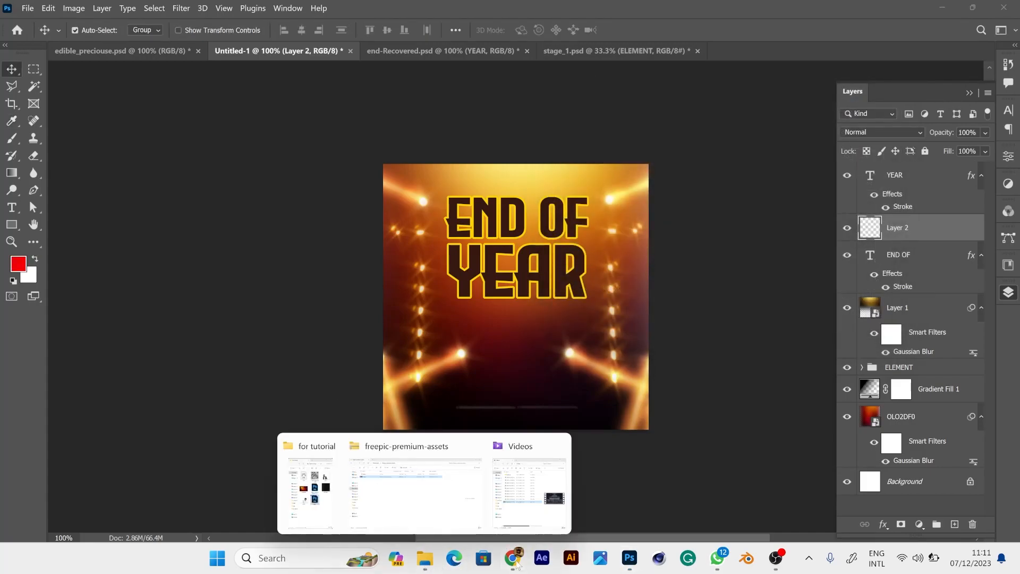
click(517, 564)
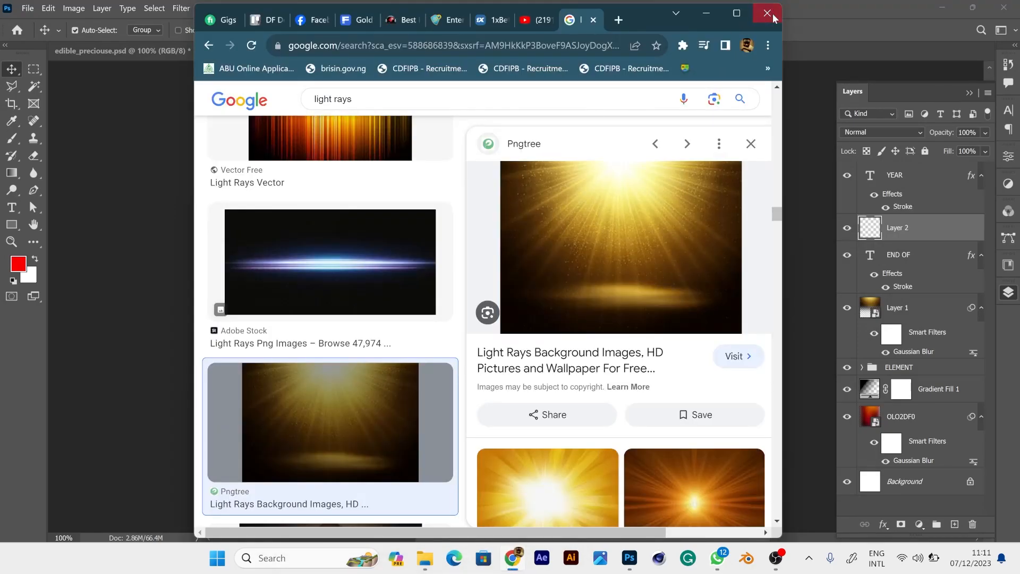
click(759, 17)
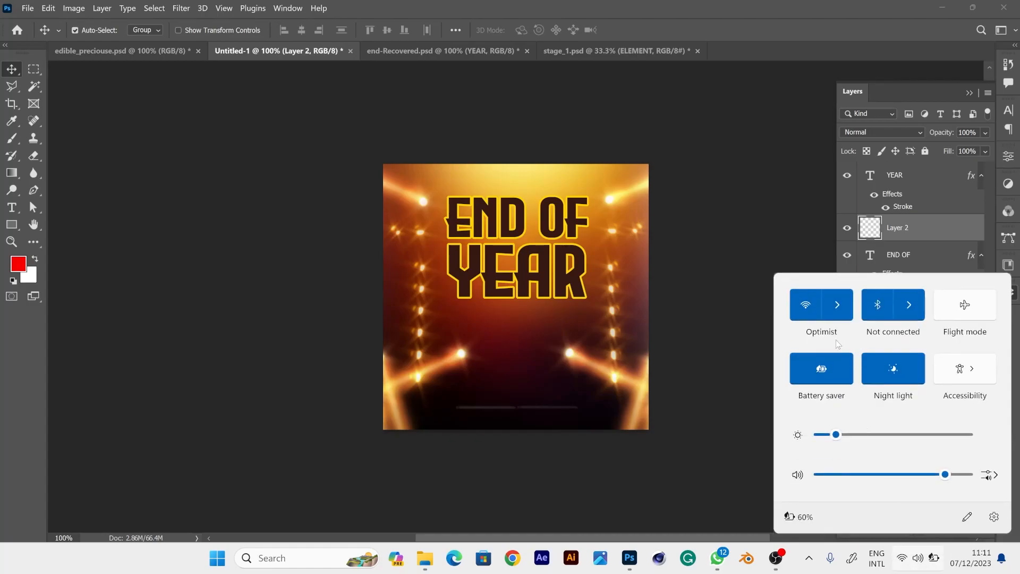
click(834, 304)
click(991, 283)
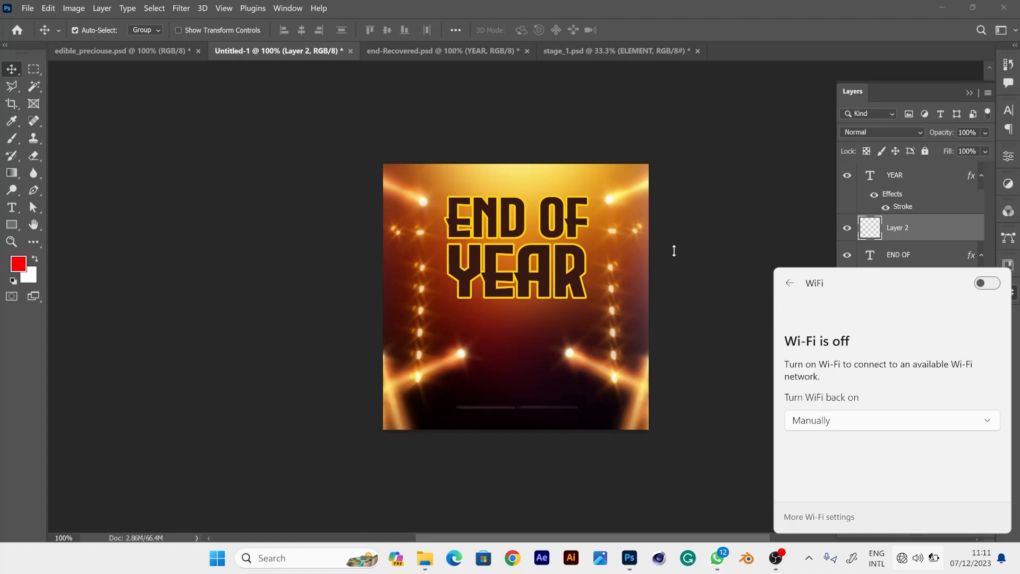
click(644, 429)
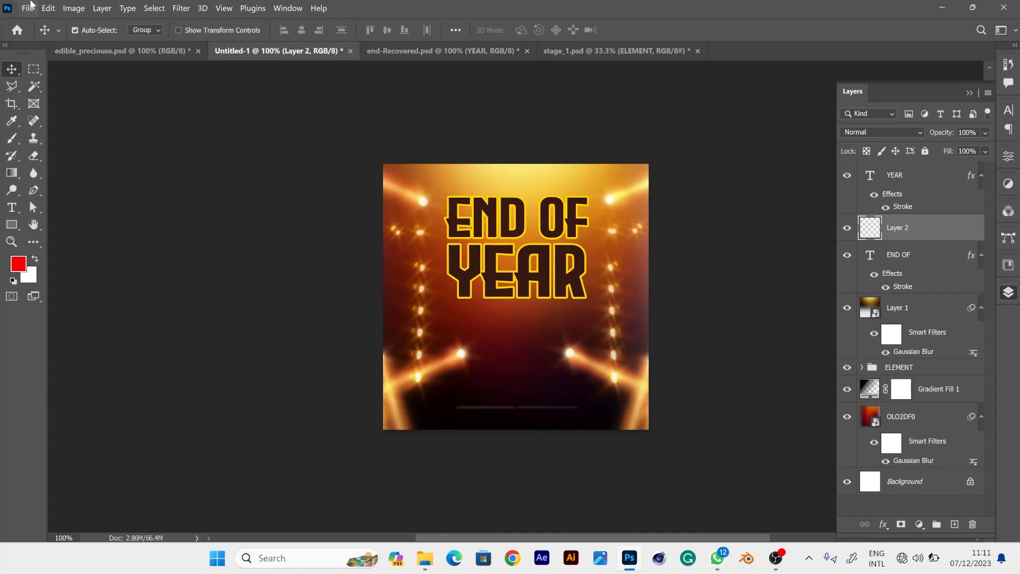
Paint soft red across the upper part of the canvas on Layer 2 with a 500 px brush at 0% hardness.
click(11, 138)
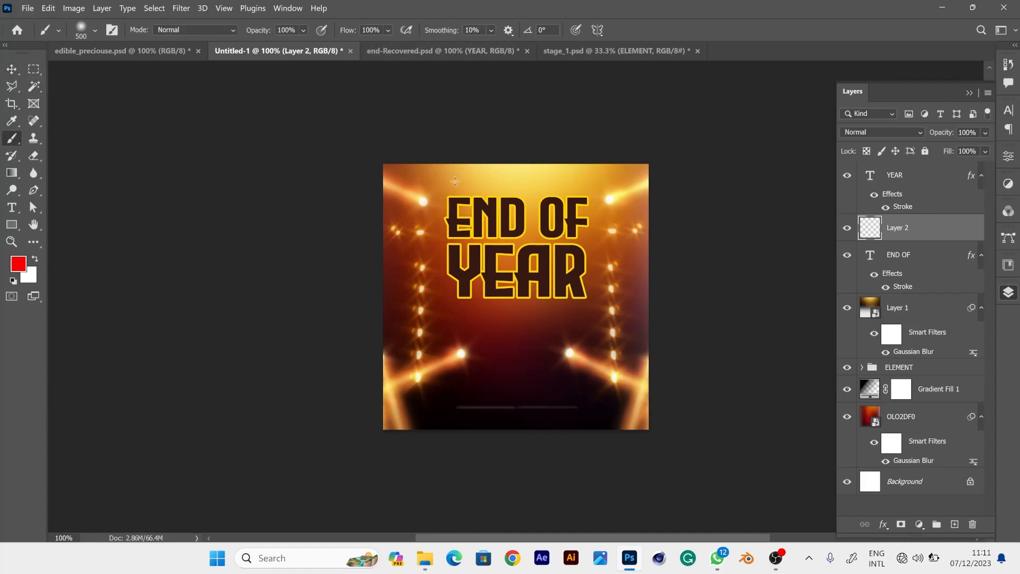
click(94, 32)
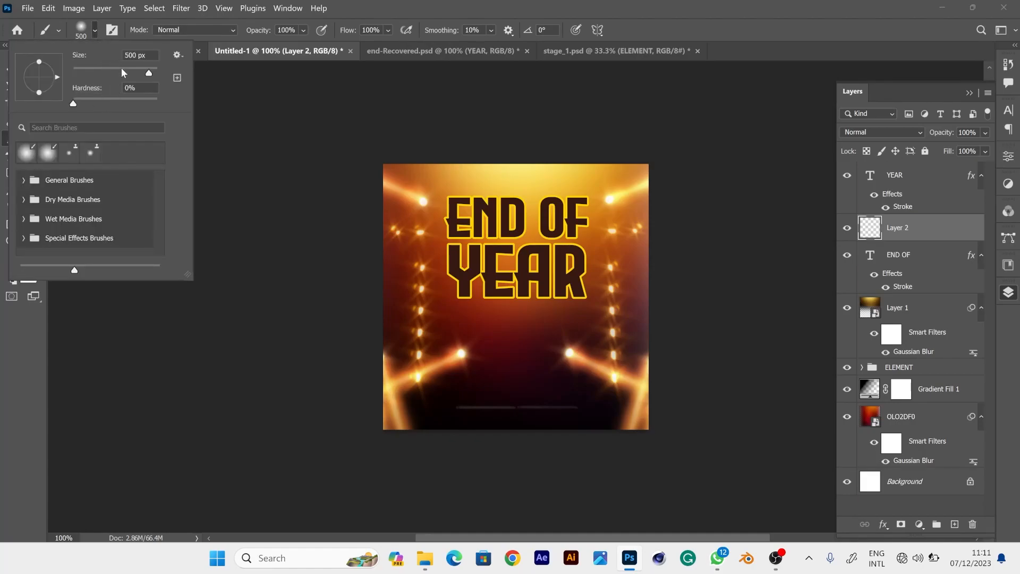
click(96, 30)
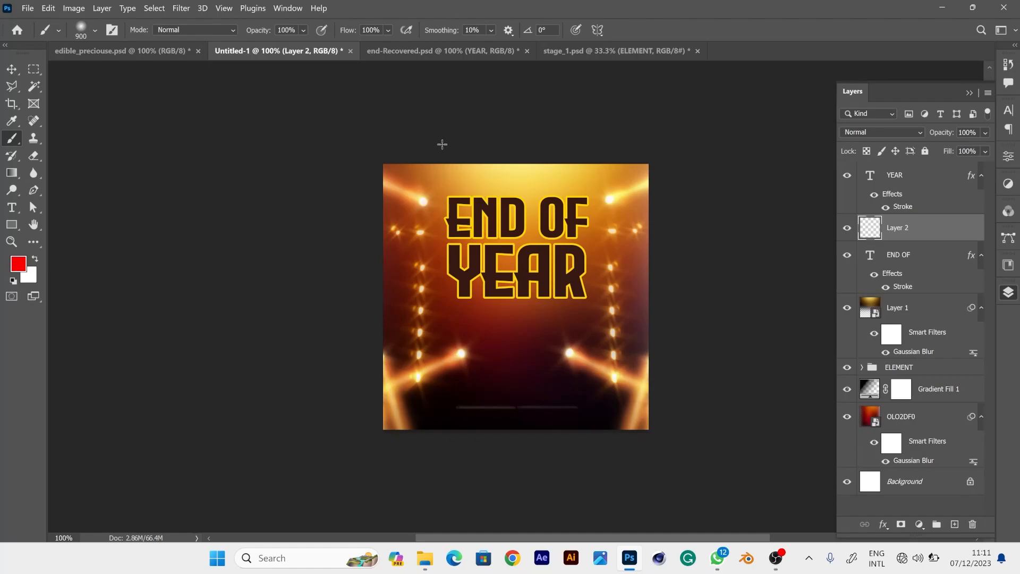
click(470, 148)
key(ctrl+z)
mouse_move(440, 159)
mouse_down()
mouse_move(592, 163)
mouse_move(542, 178)
mouse_move(447, 177)
mouse_up()
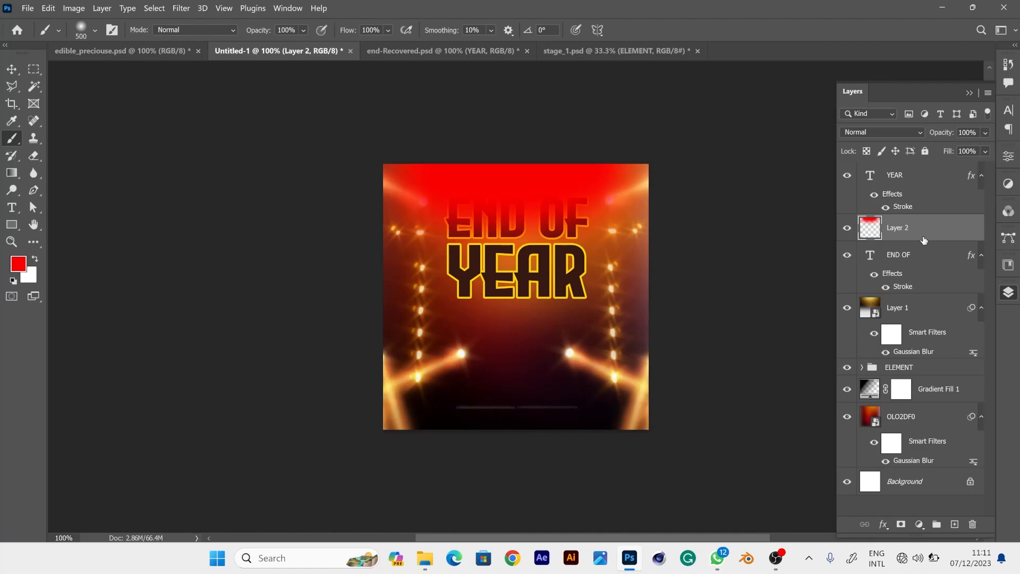
Clip the red Layer 2 to the END OF text and shift it slightly upward so the letters' lower parts stay dark.
right_click(936, 219)
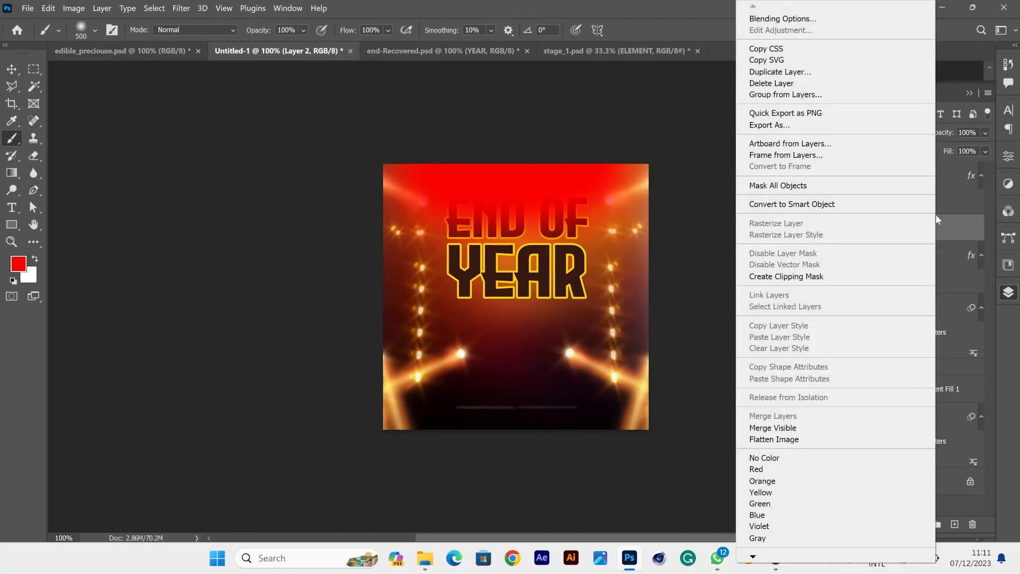
click(793, 278)
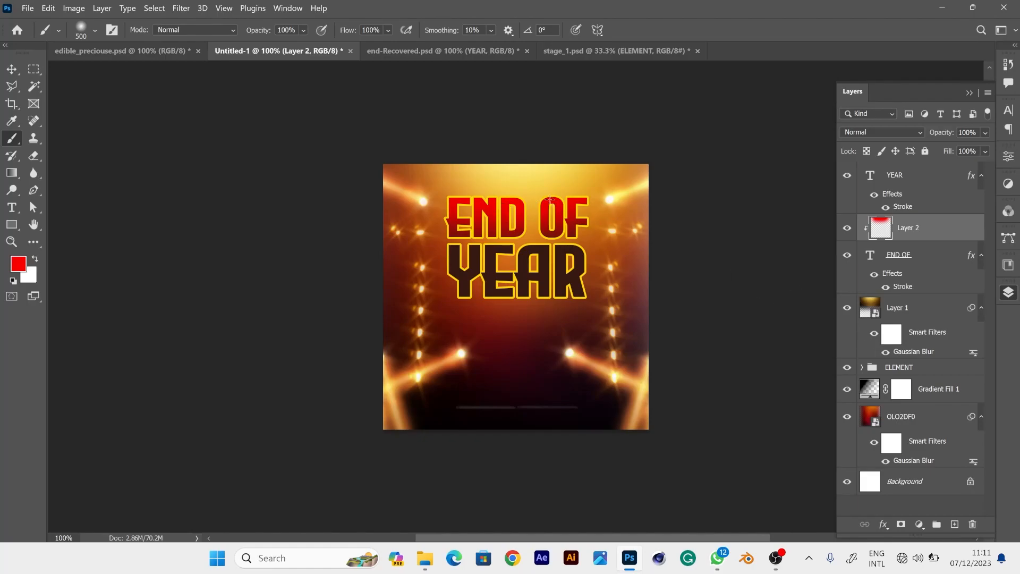
click(11, 69)
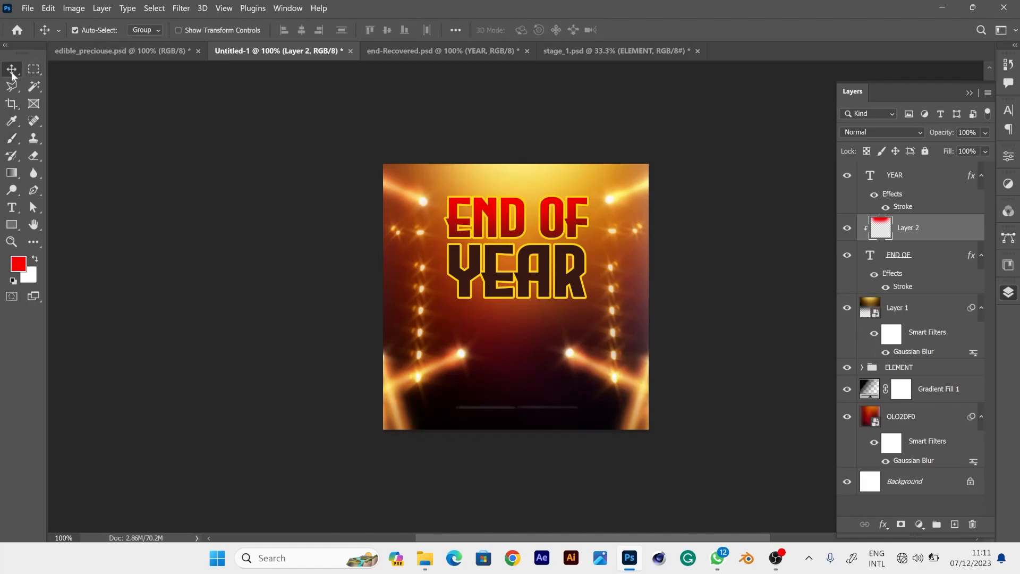
mouse_move(495, 209)
mouse_down()
mouse_move(495, 182)
mouse_move(495, 194)
mouse_up()
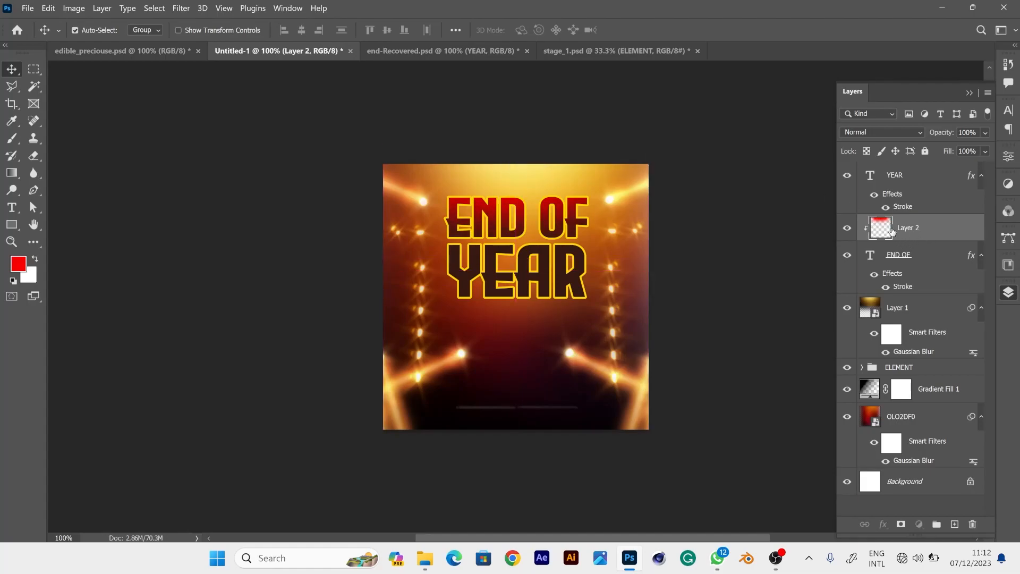
Duplicate the red Layer 2, place the copy above the YEAR layer and clip it to that text.
key(ctrl+j)
drag(898, 228, 923, 180)
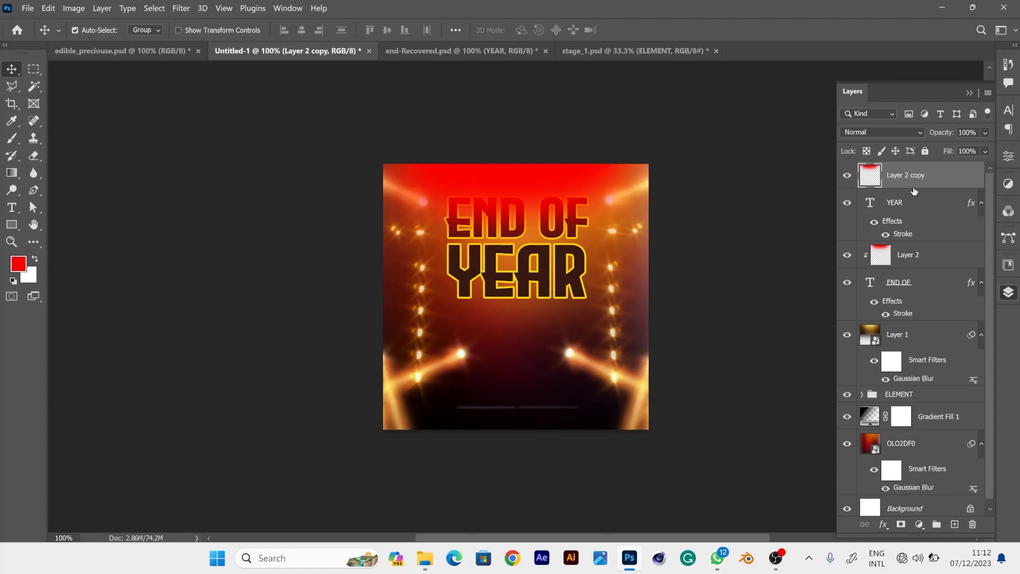
right_click(913, 188)
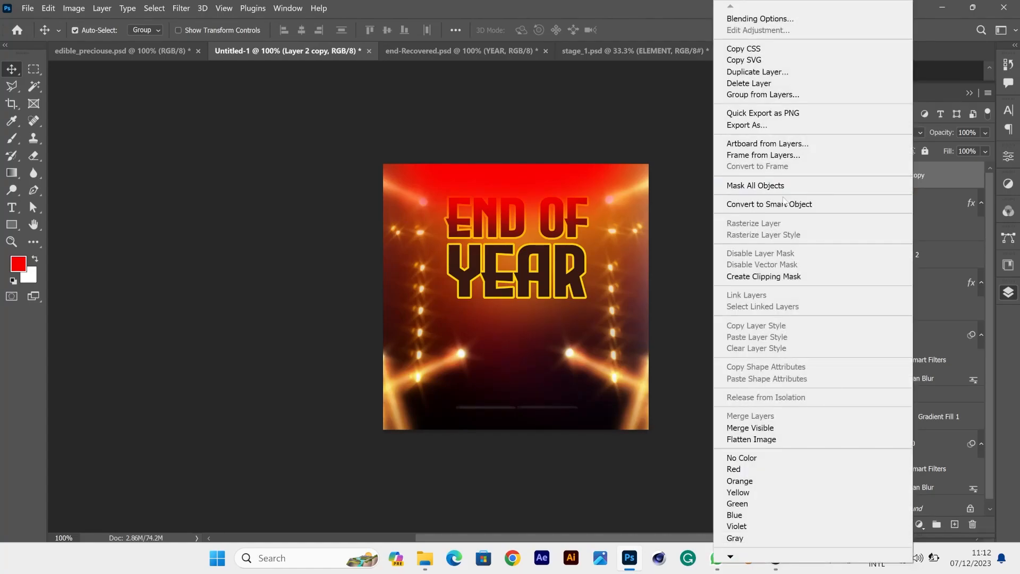
click(779, 274)
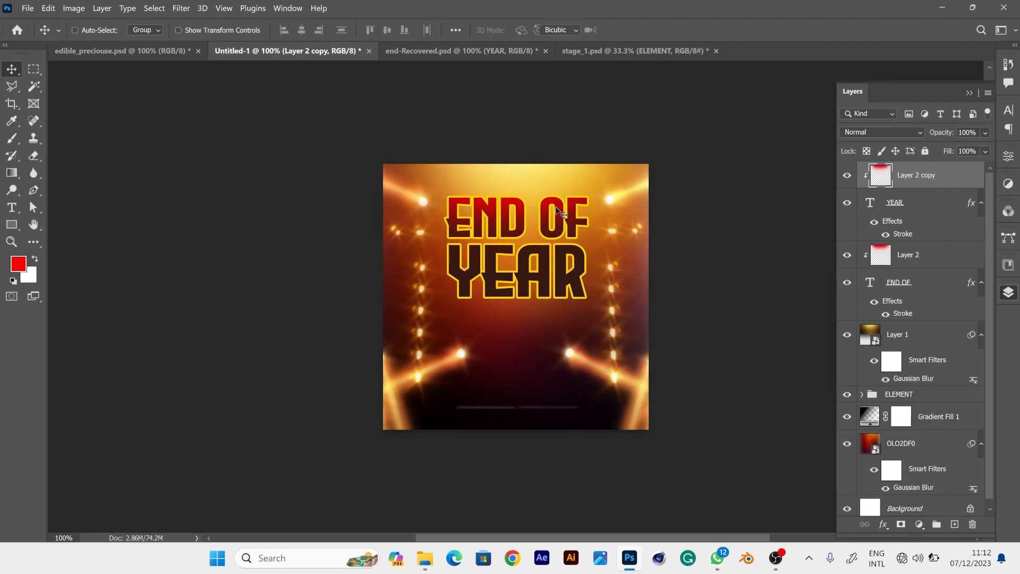
Move the duplicated red layer down over the upper part of the YEAR letters.
key(ctrl+t)
drag(547, 186, 551, 231)
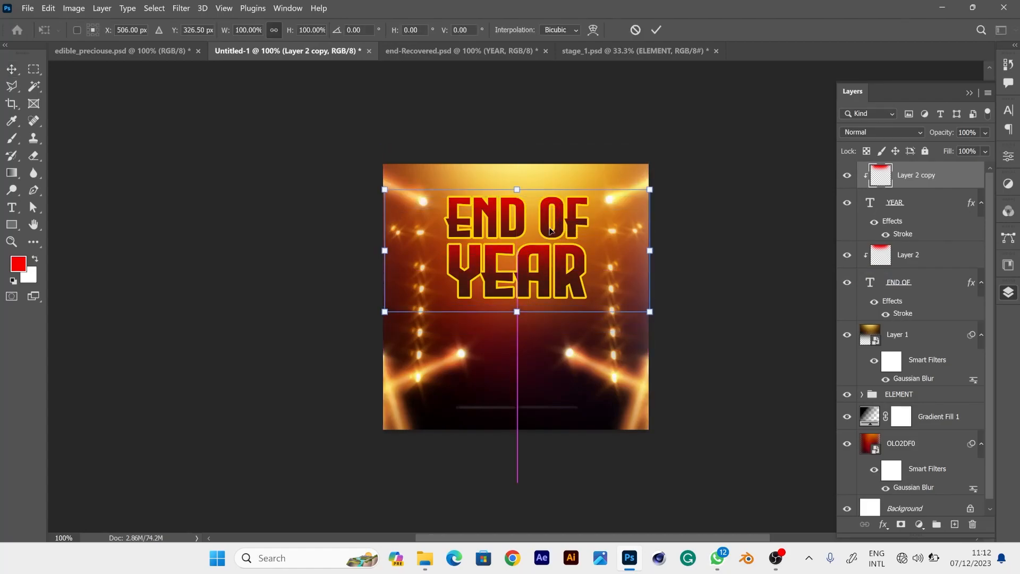
key(Return)
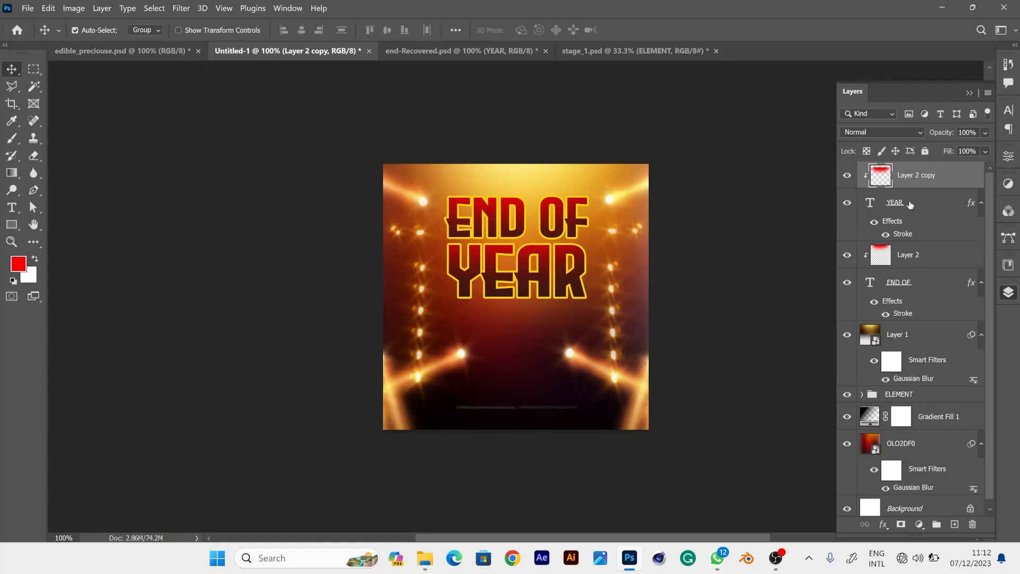
Group the END OF text layer together with its clipped red Layer 2.
click(925, 259)
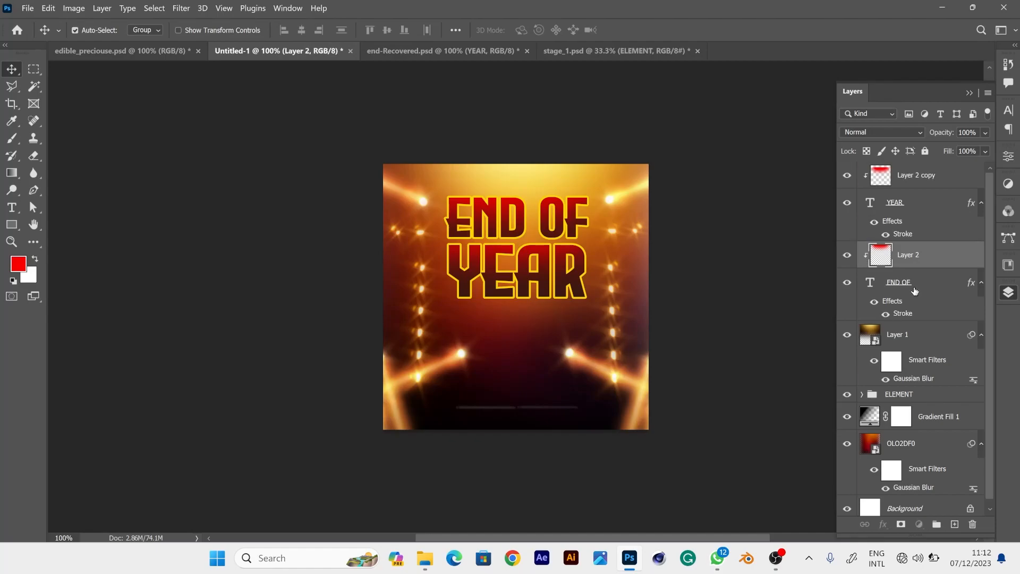
ctrl+click(914, 290)
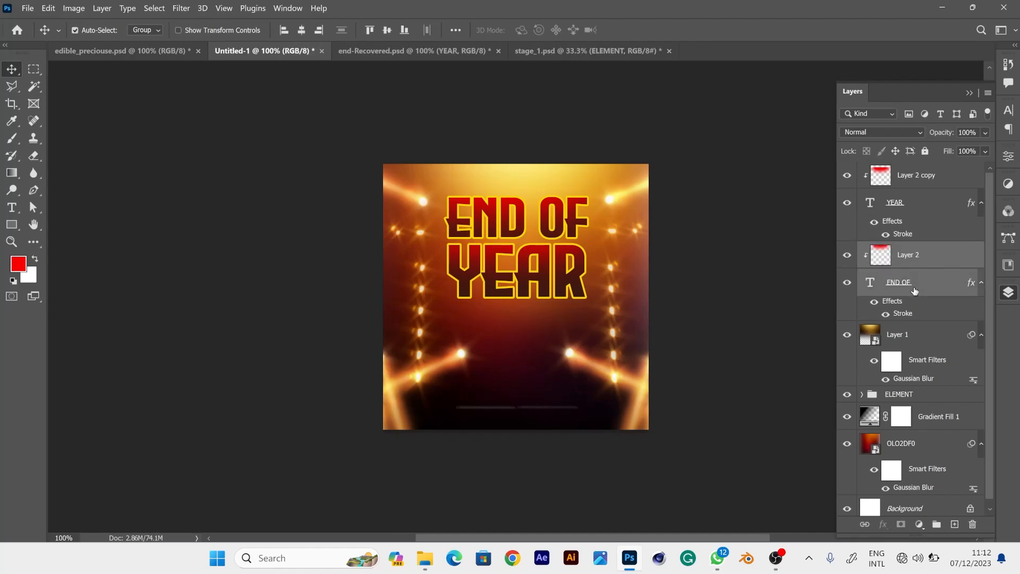
key(ctrl+g)
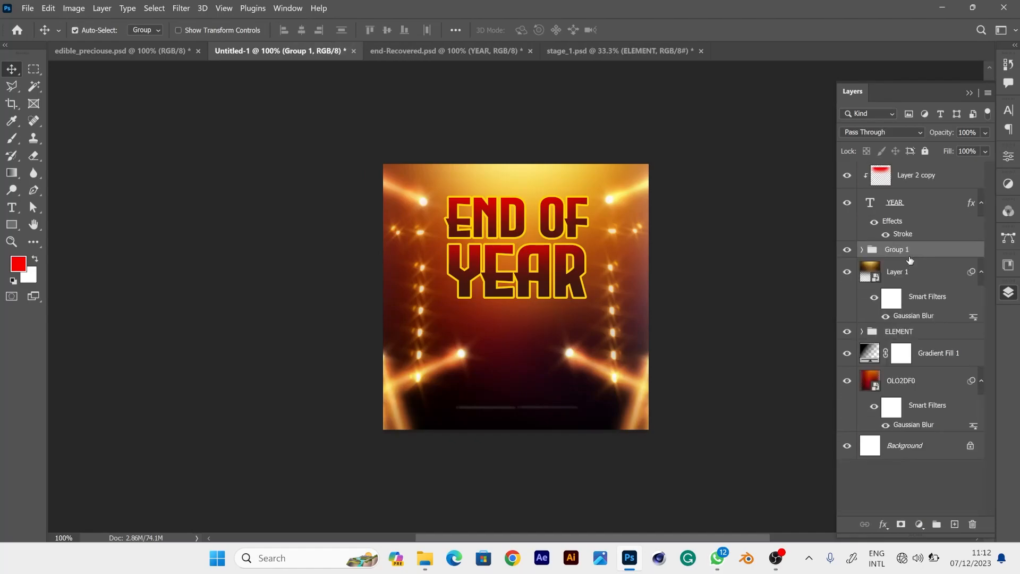
Add a white Stroke effect to Group 1, 7 px in size and positioned outside.
click(878, 523)
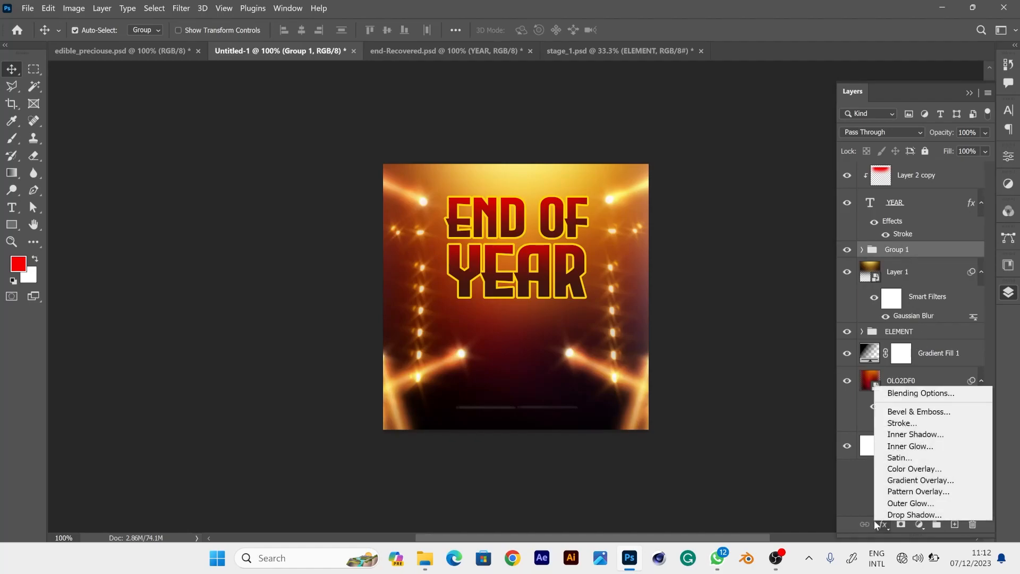
click(900, 422)
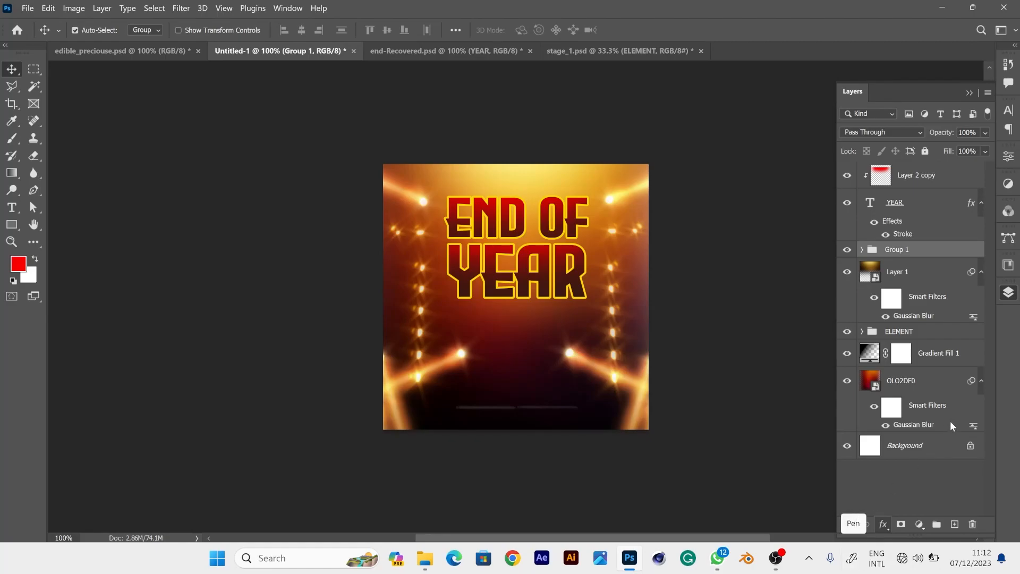
double_click(901, 349)
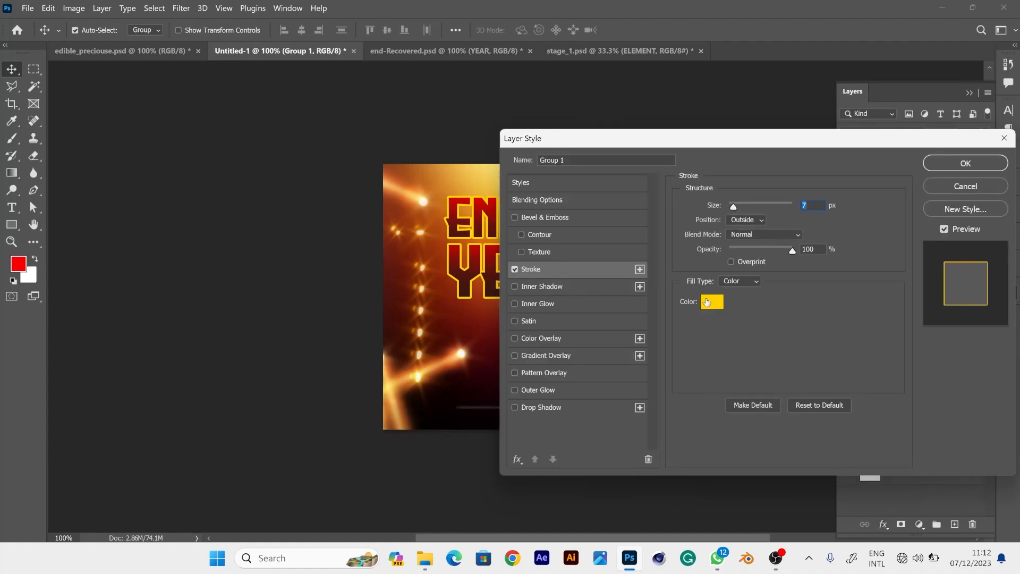
click(706, 302)
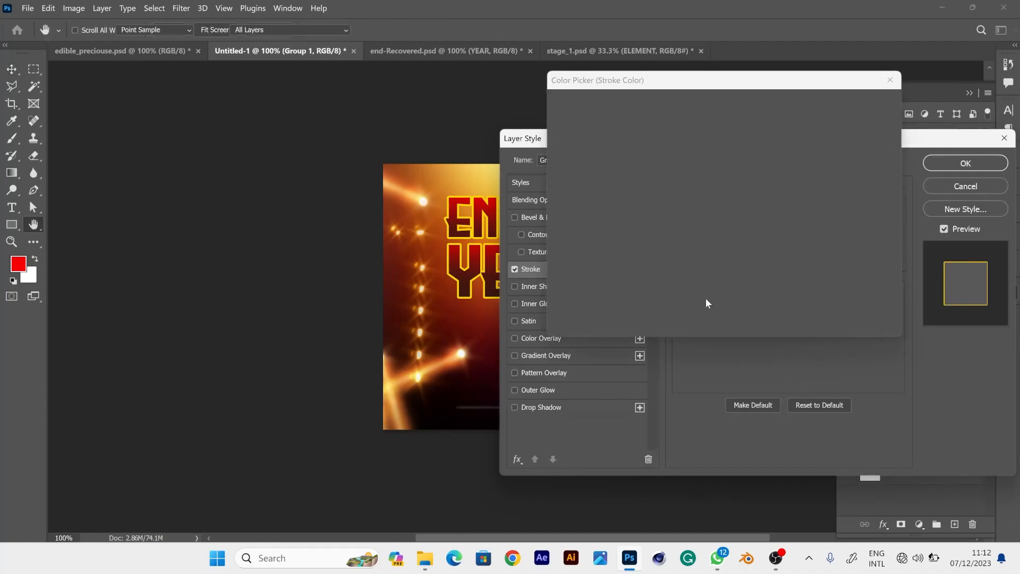
mouse_move(598, 163)
mouse_down()
mouse_move(499, 73)
mouse_move(466, 66)
mouse_up()
click(871, 109)
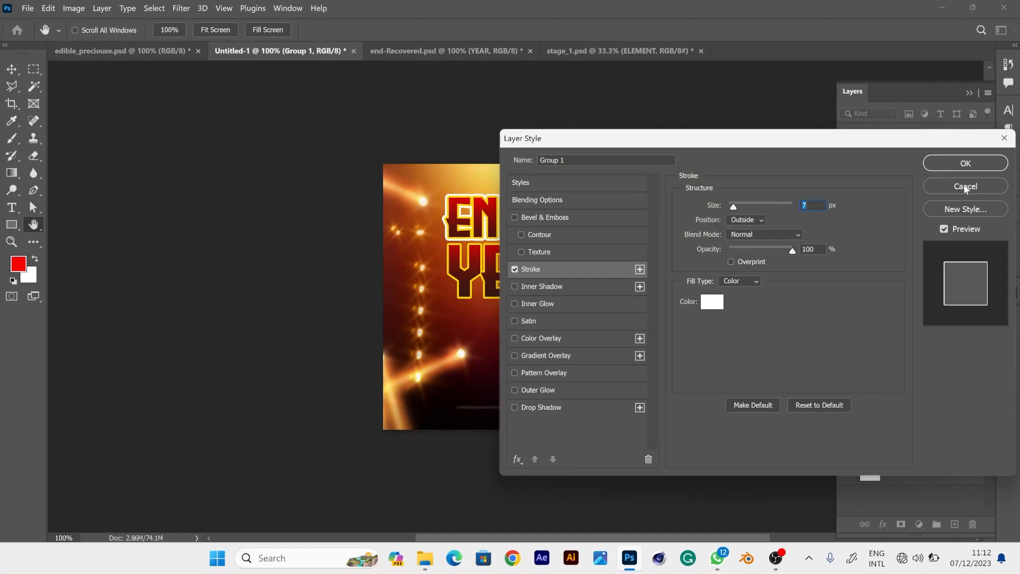
click(966, 170)
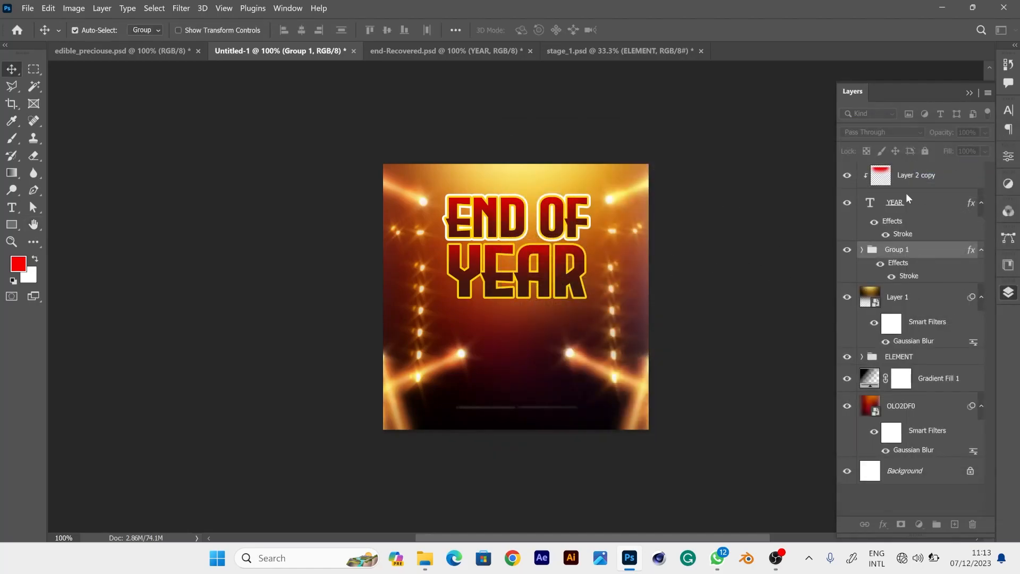
Group the YEAR text with its clipped red copy and give the group a white 7 px Stroke positioned outside.
click(914, 180)
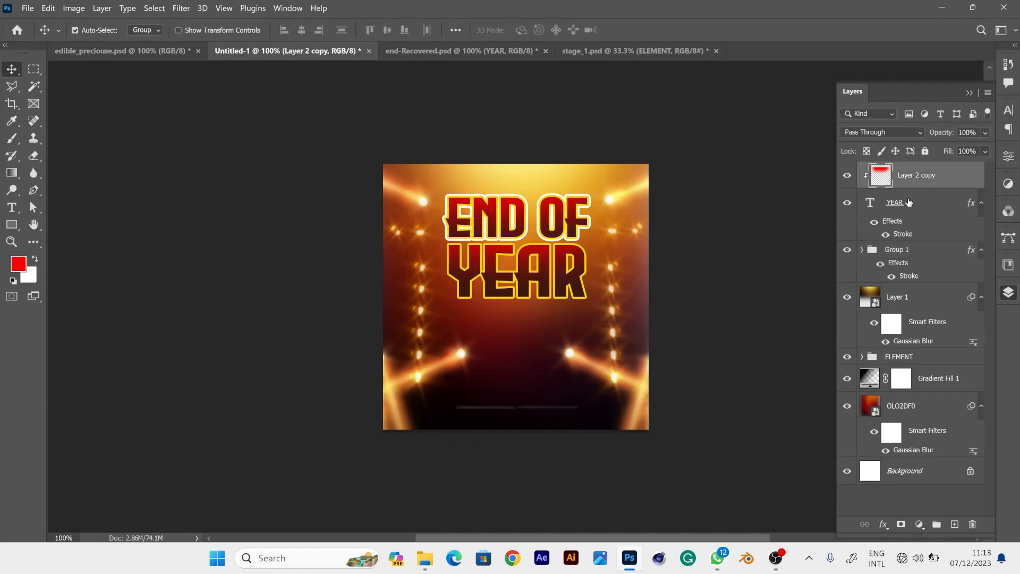
shift+click(908, 202)
key(ctrl+g)
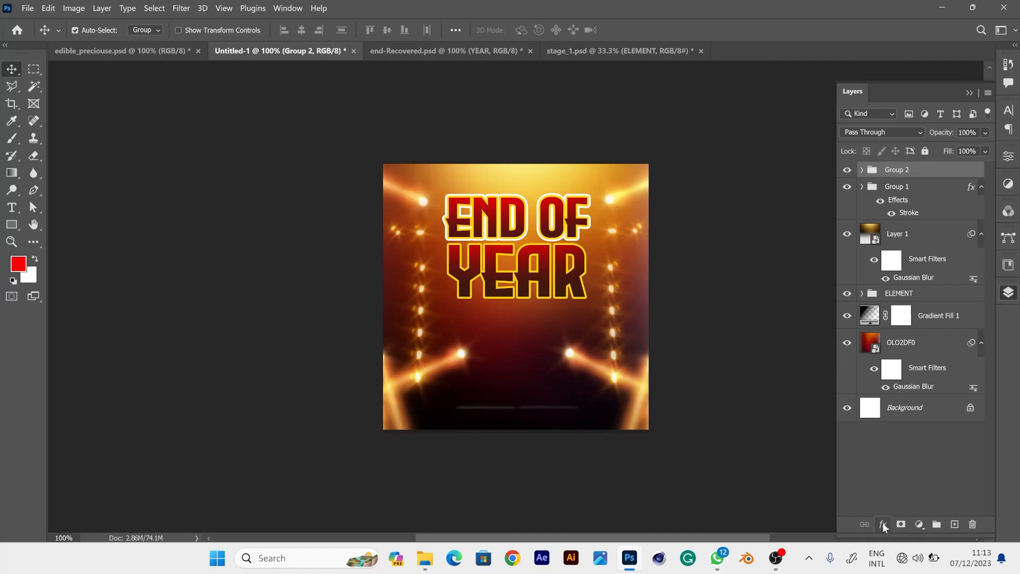
click(883, 525)
click(906, 426)
click(939, 428)
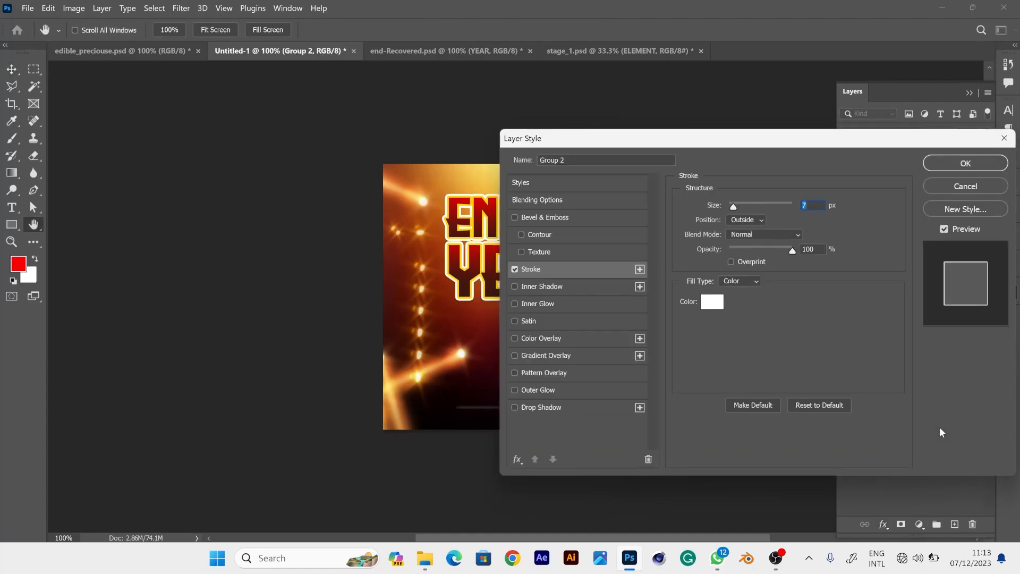
click(966, 162)
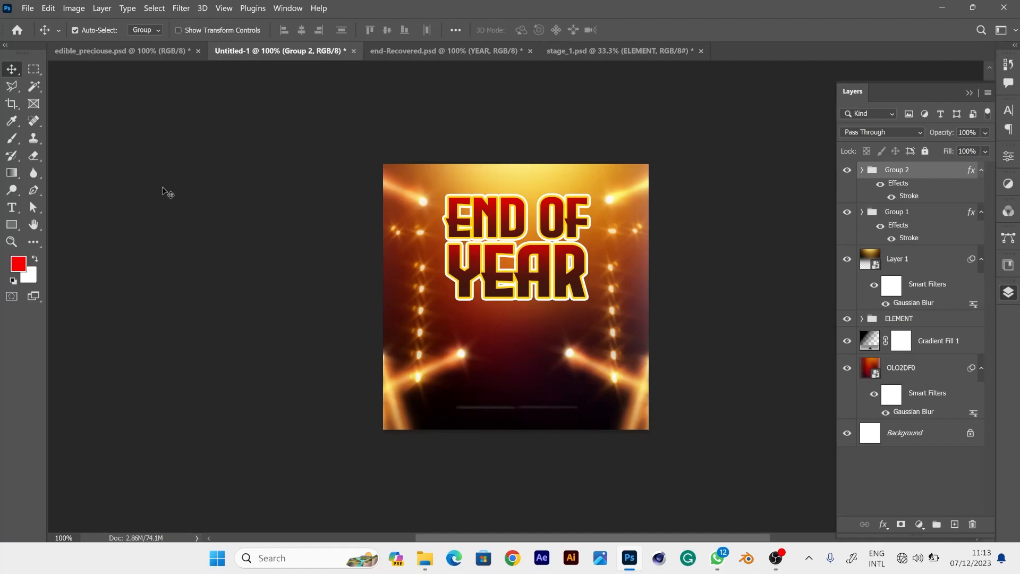
Draw a rectangle about 427 by 37 px above the END OF lettering and round its corners to 18 px.
click(11, 225)
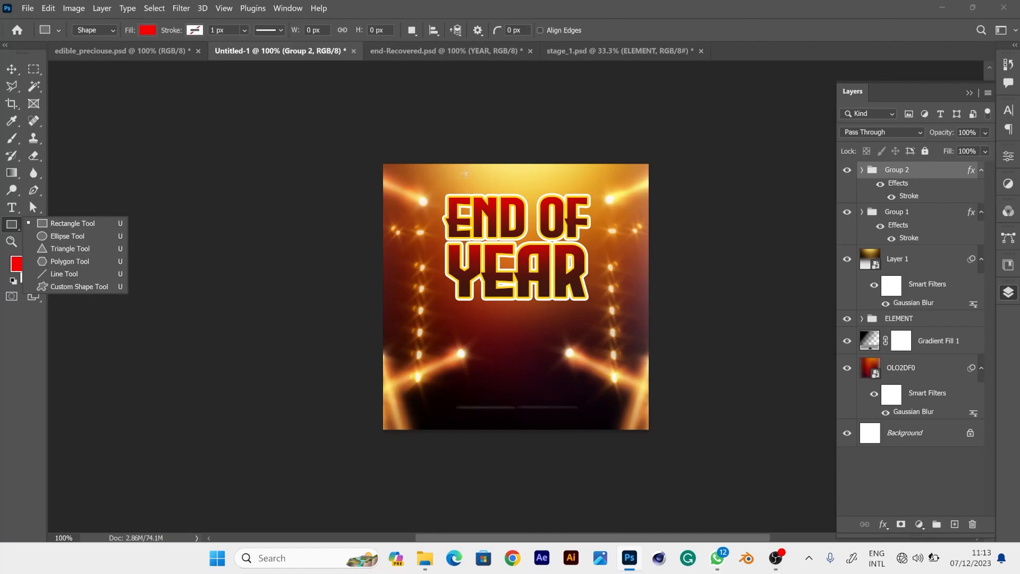
drag(467, 173, 581, 182)
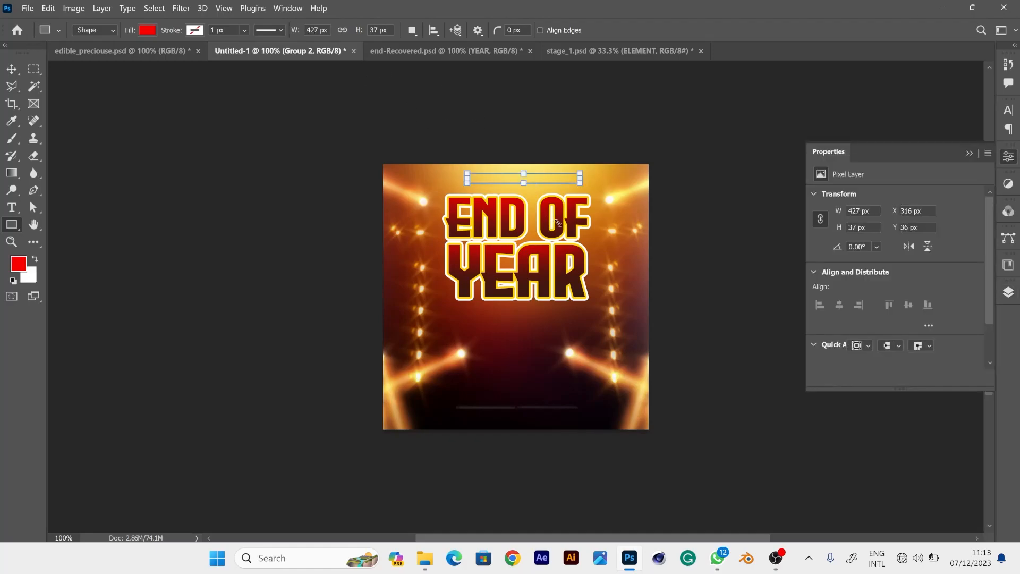
key(ctrl+plus)
scroll(443, 112, up, 3)
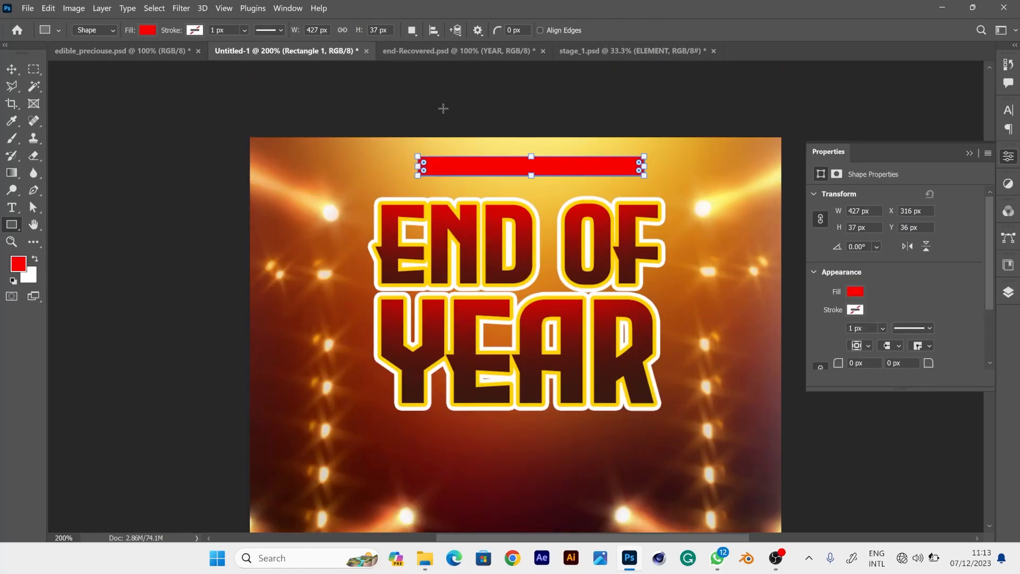
scroll(443, 108, up, 2)
drag(643, 218, 633, 218)
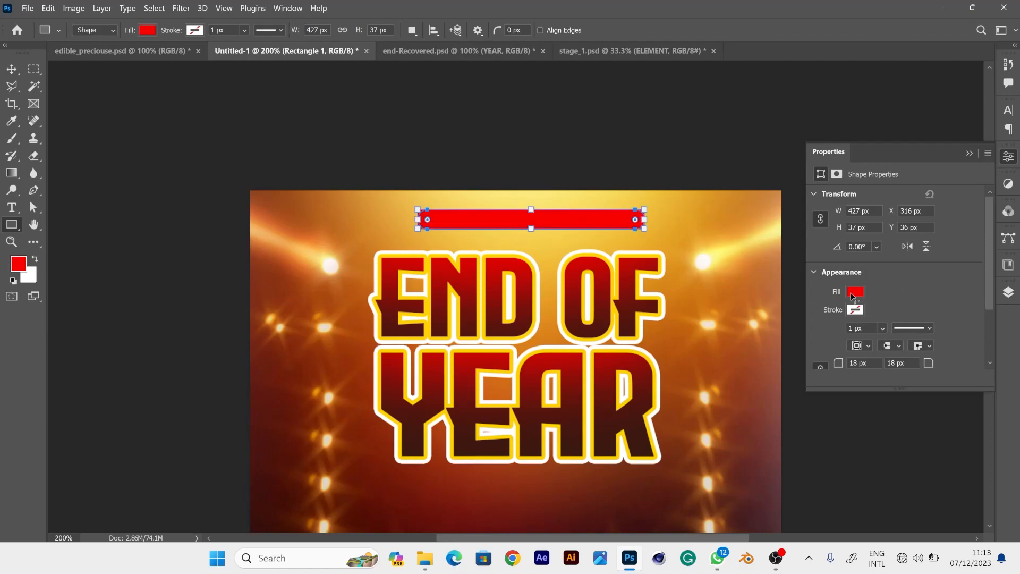
Fill the rounded bar with white and nudge it slightly up and to the left above the title.
click(855, 292)
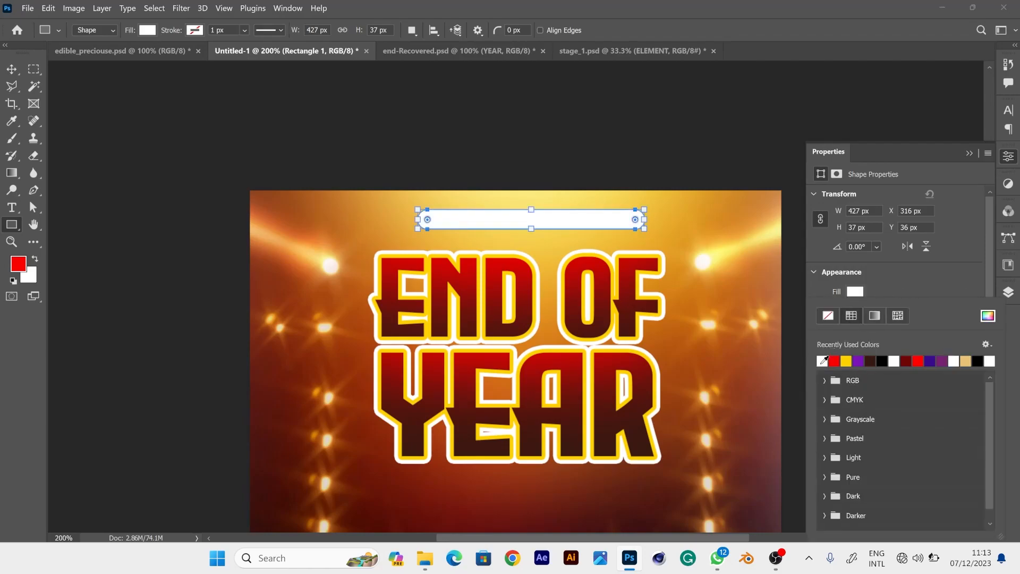
click(11, 72)
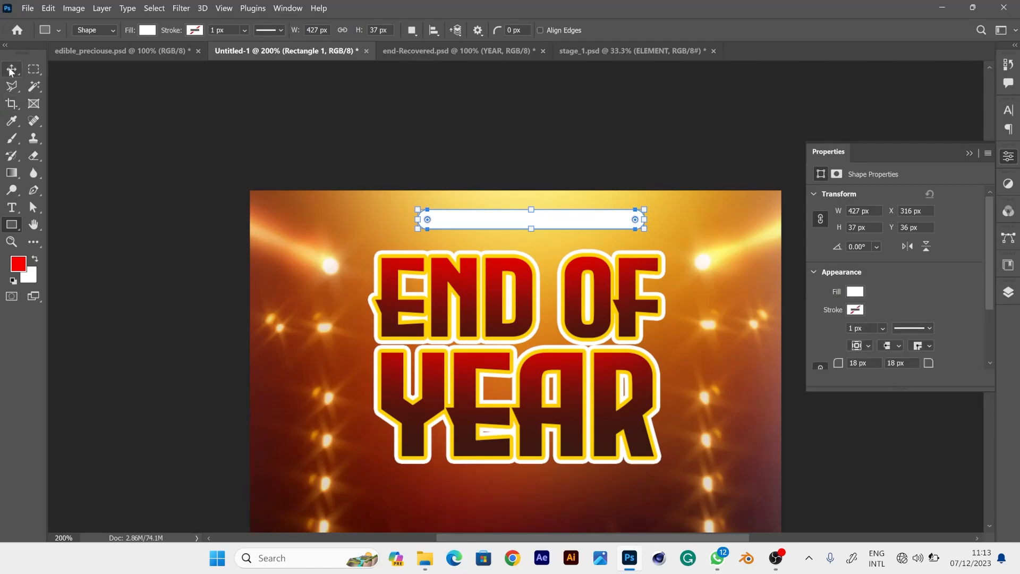
key(v)
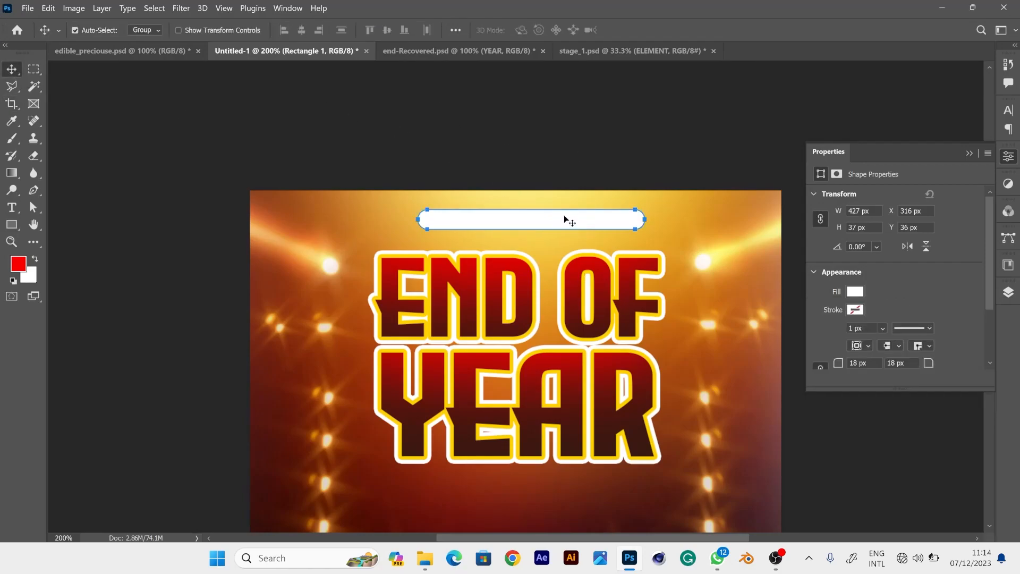
click(559, 219)
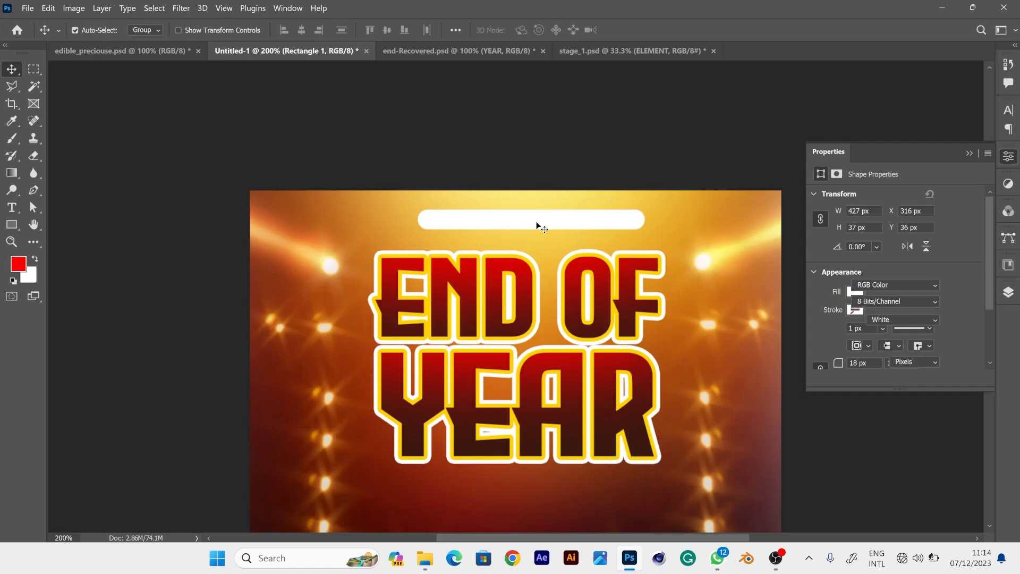
mouse_move(527, 225)
mouse_down()
mouse_move(744, 224)
mouse_move(747, 207)
mouse_move(738, 225)
mouse_move(527, 222)
mouse_up()
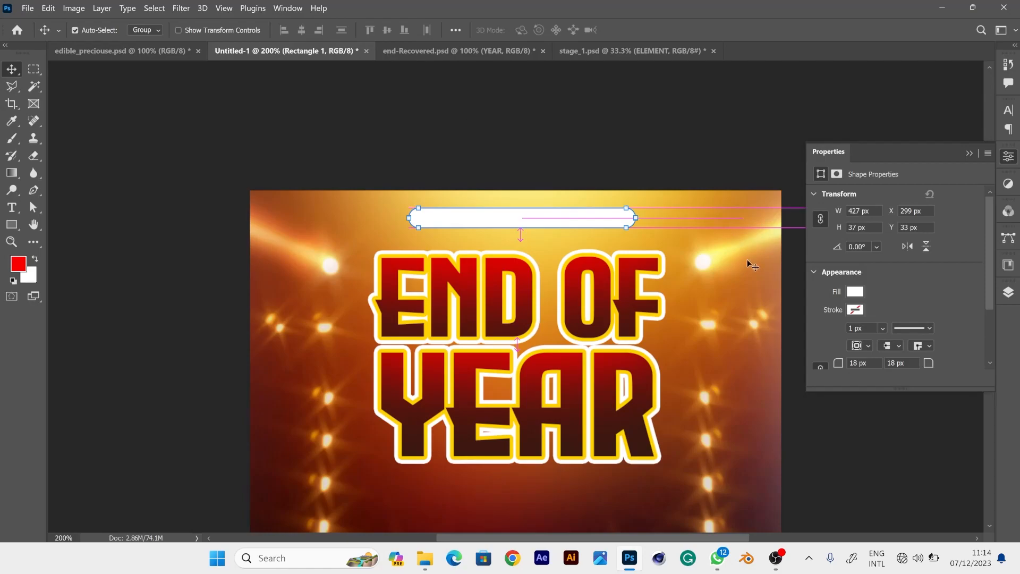
Centre the white rounded bar horizontally against the Background layer.
click(1008, 292)
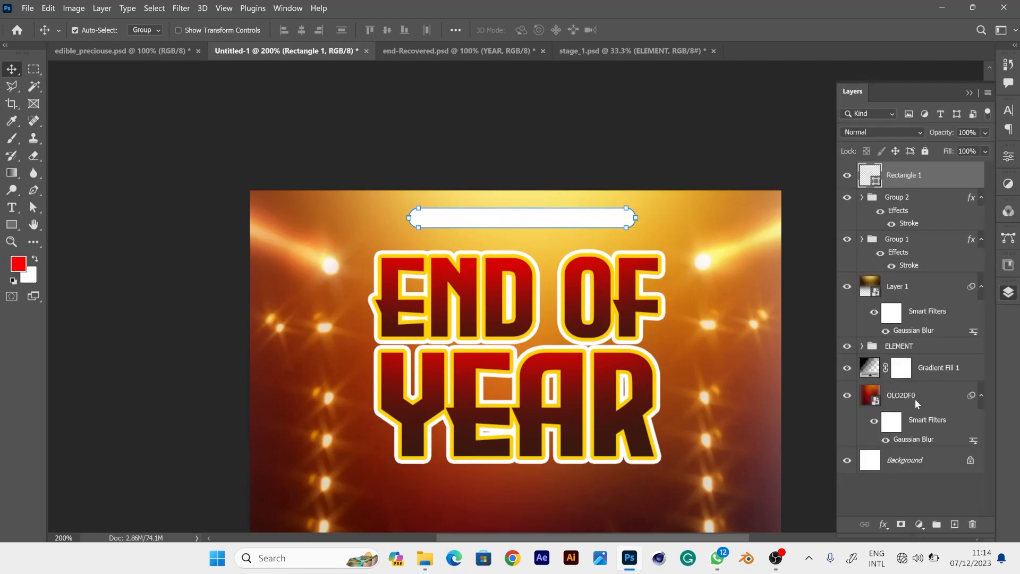
ctrl+click(905, 466)
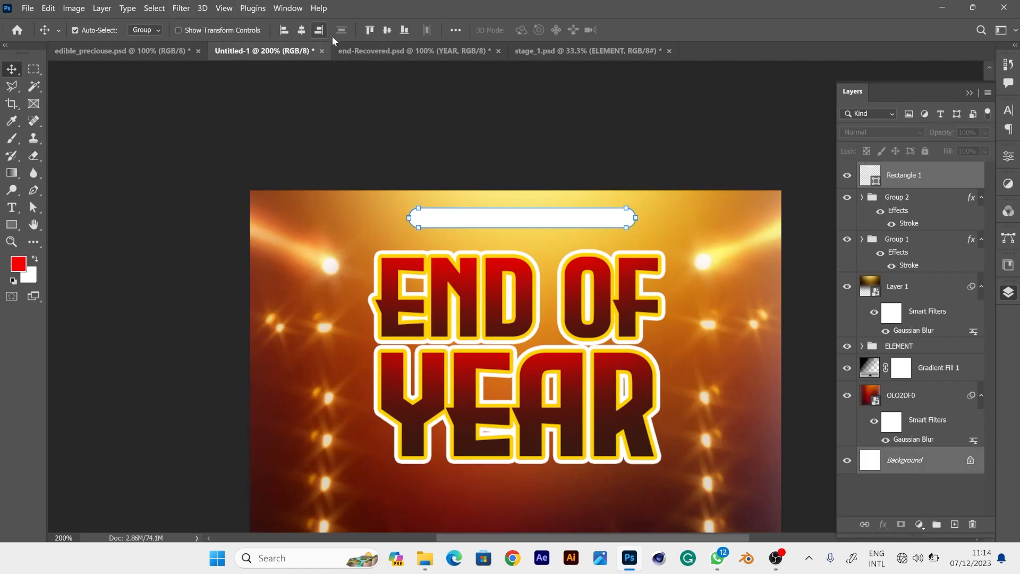
click(298, 34)
click(543, 91)
scroll(613, 389, down, 3)
scroll(613, 390, up, 2)
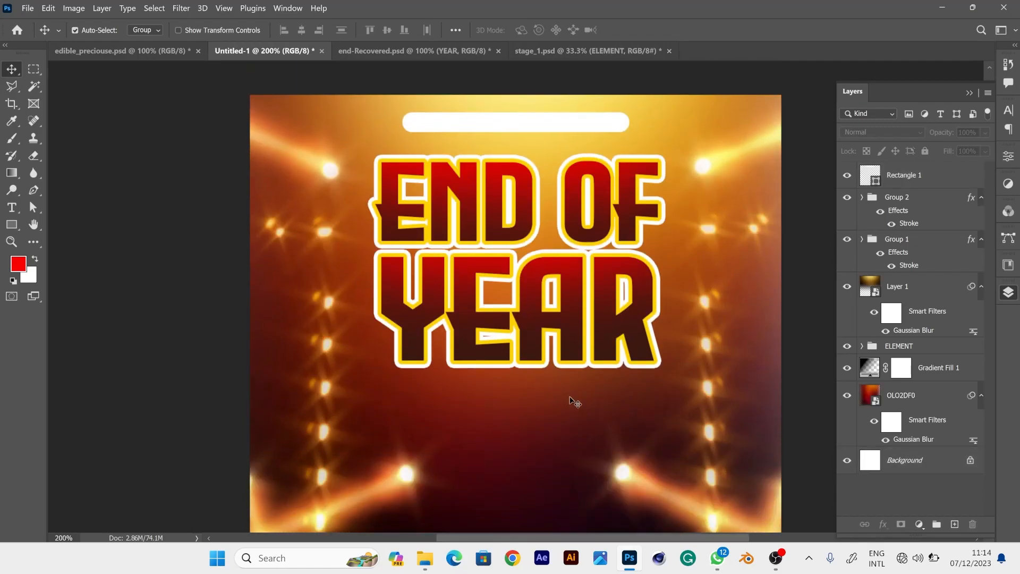
scroll(573, 401, down, 4)
scroll(572, 399, up, 2)
scroll(573, 401, down, 5)
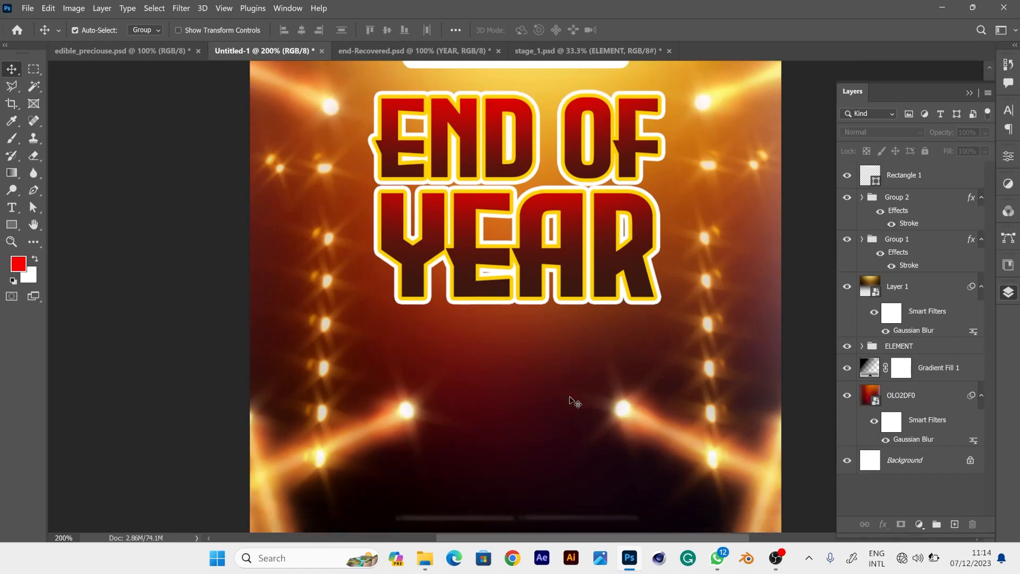
scroll(574, 401, up, 7)
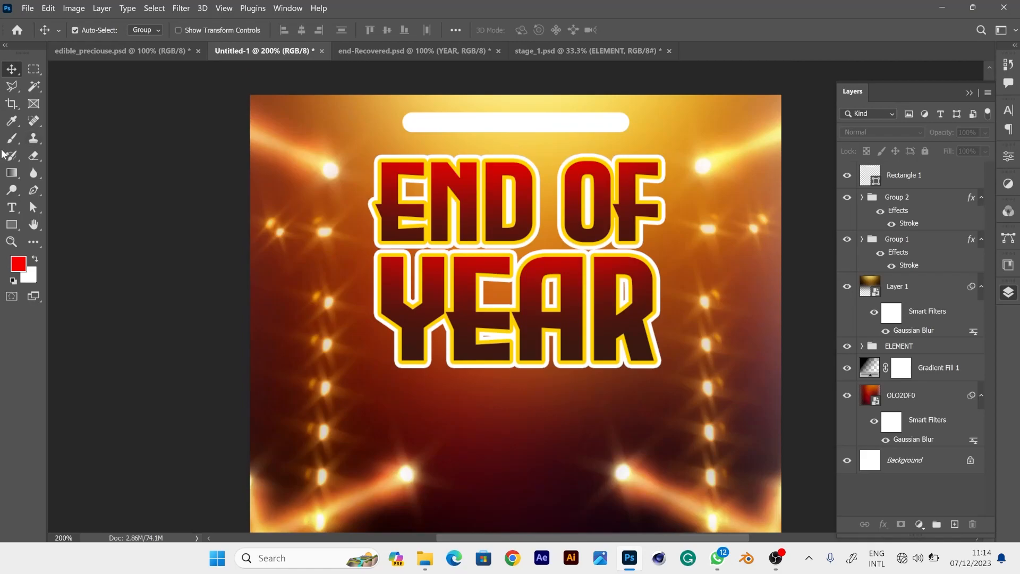
Add a horizontal text layer reading "Great Minds Entertainment Presents" at the white rounded bar.
click(11, 207)
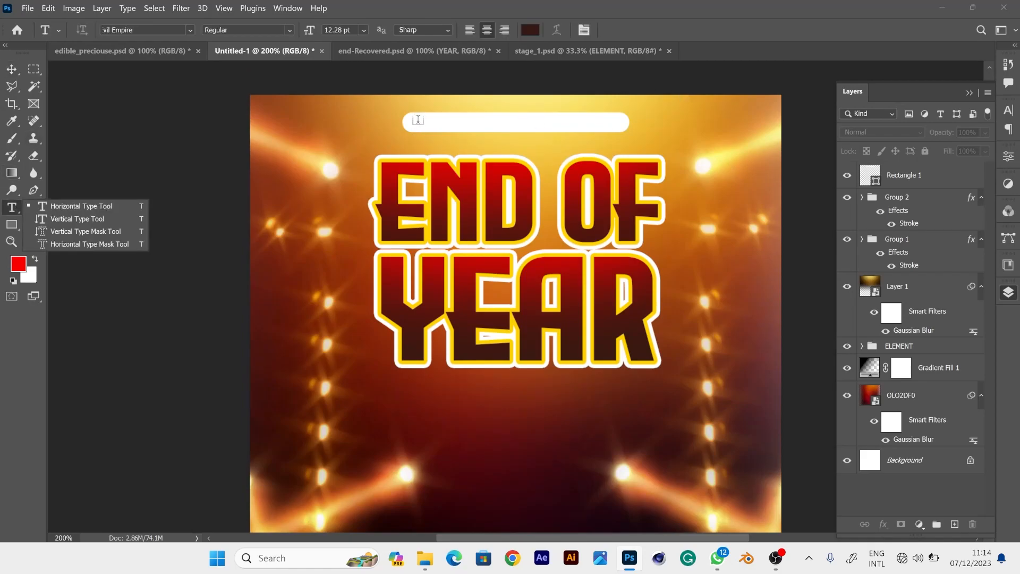
click(418, 119)
click(418, 119)
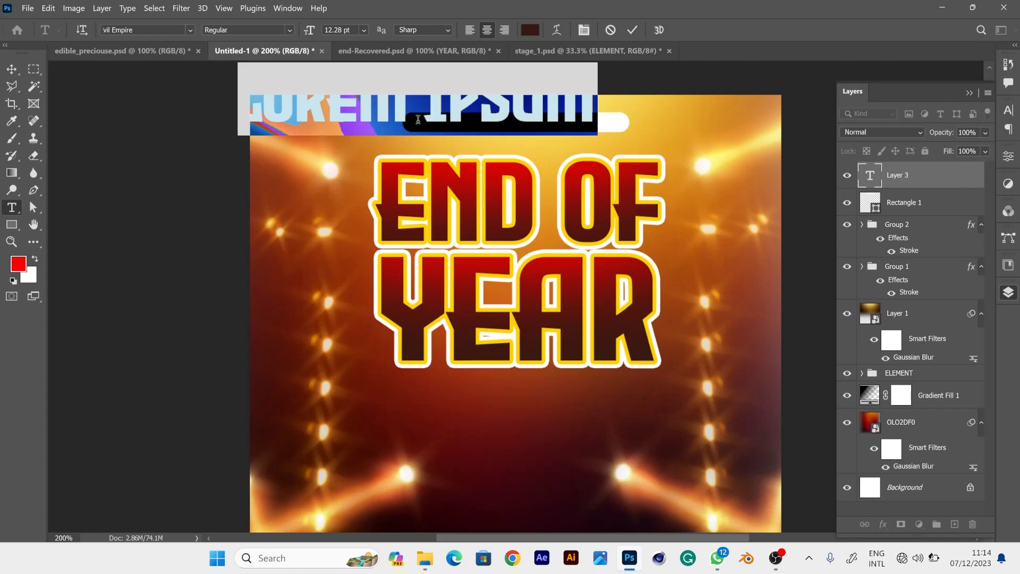
text(GRE)
text(AT THI)
text(NDS P)
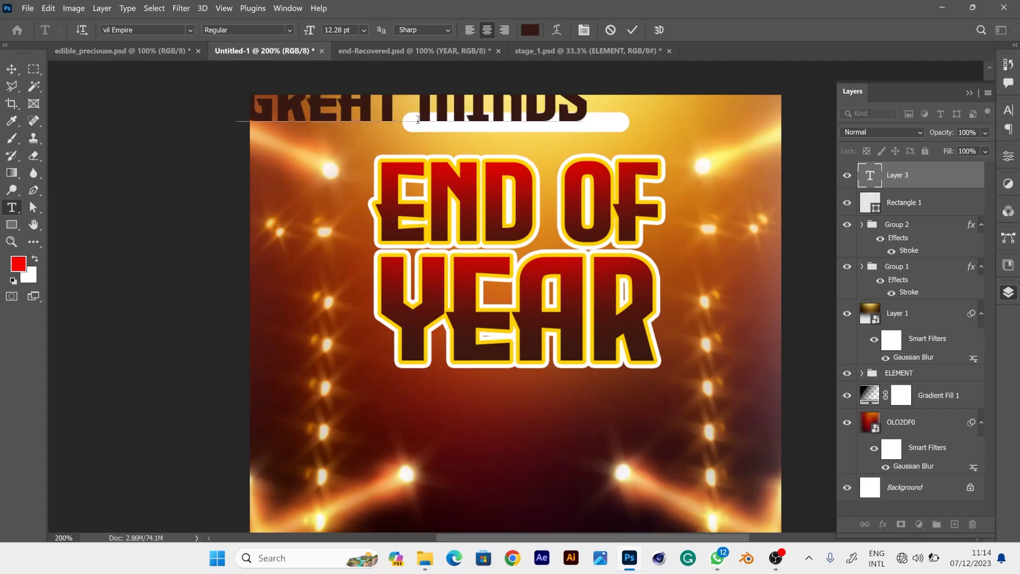
key(BackSpace)
key(BackSpace)
text(K)
key(BackSpace)
text(EN)
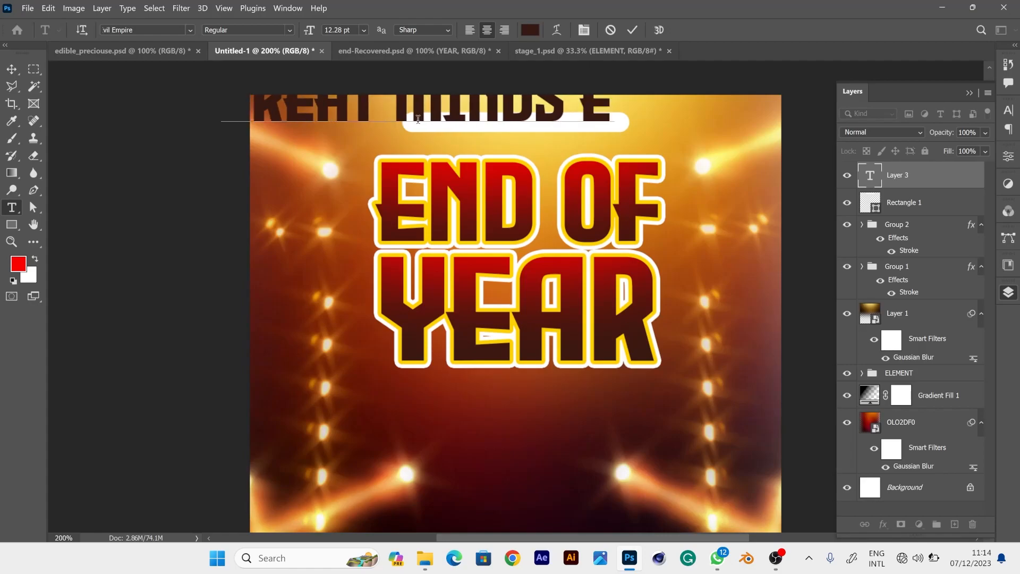
text(TERTAIN)
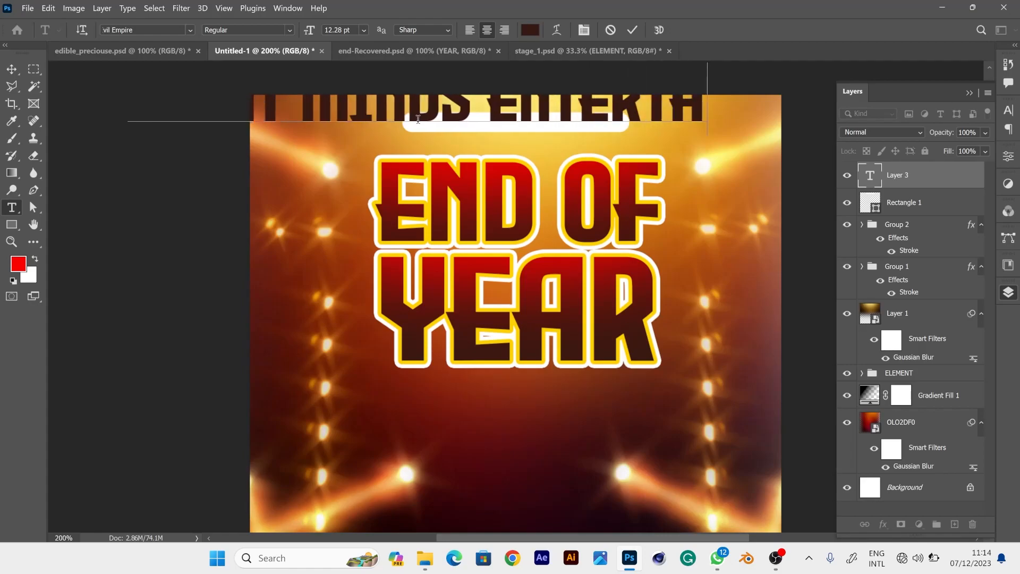
text(MENT)
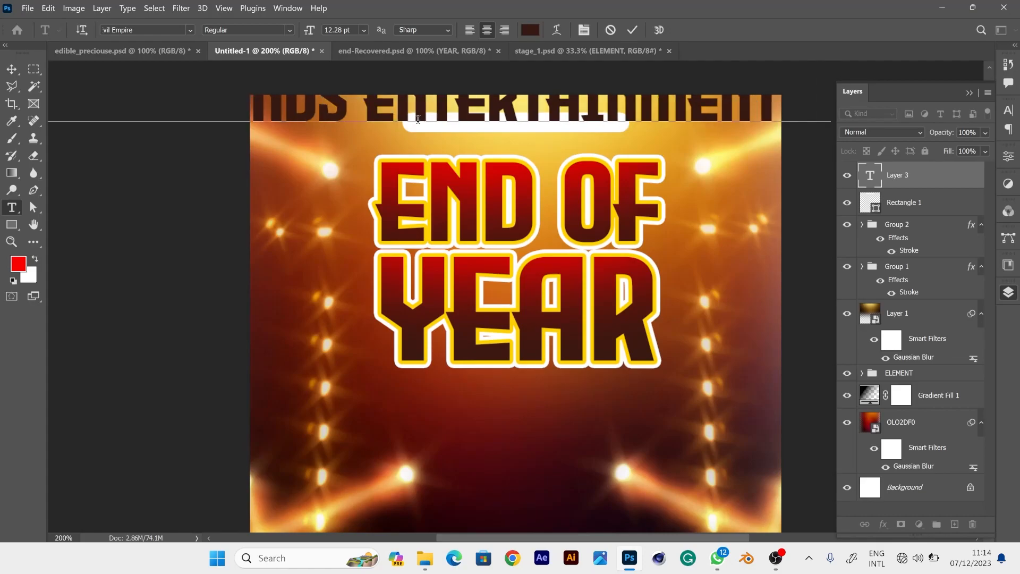
text( PRE)
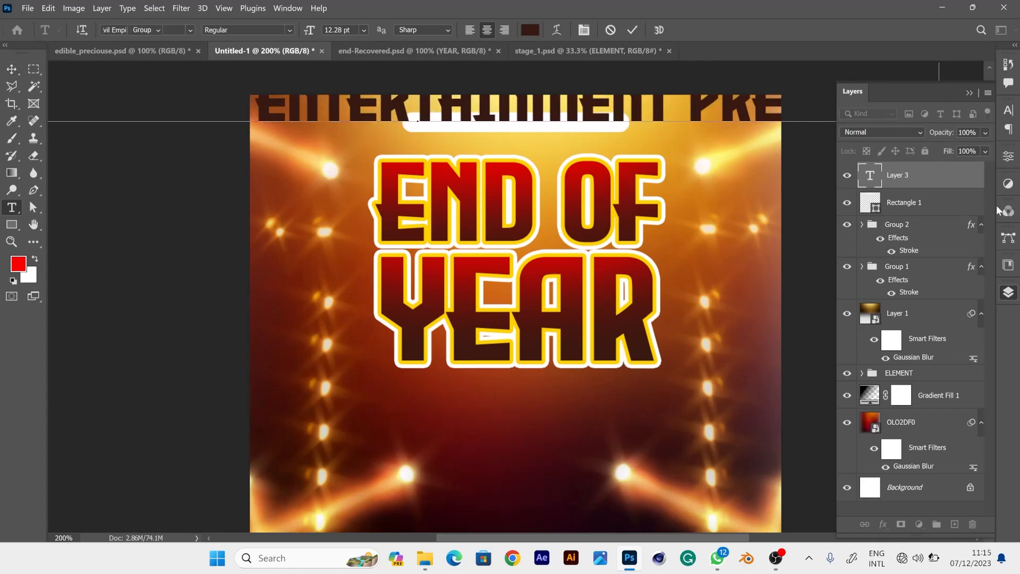
click(12, 71)
Set the font of the Great Minds Entertainment Presents text to Montserrat SemiBold.
click(1007, 111)
click(921, 135)
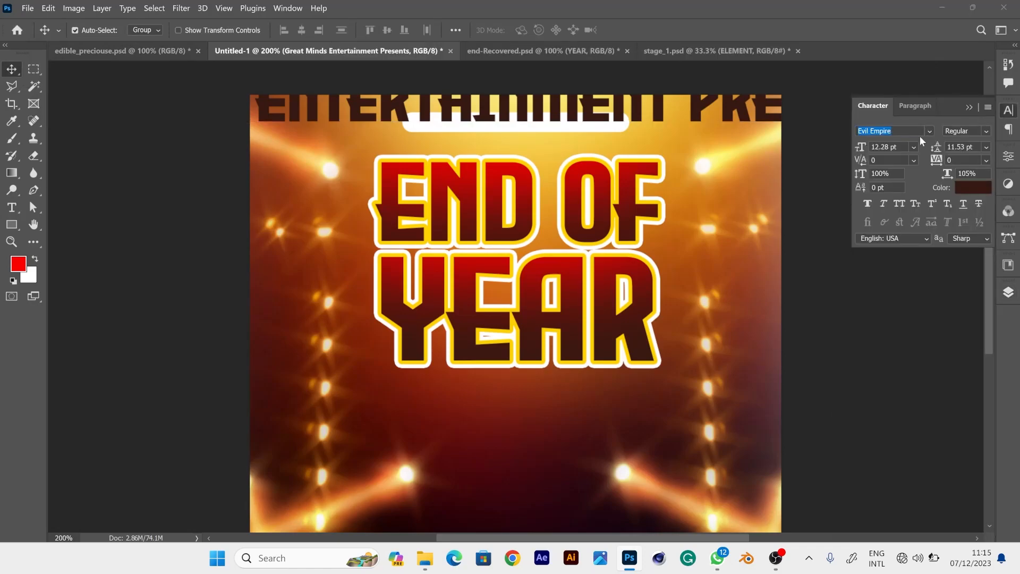
text(m)
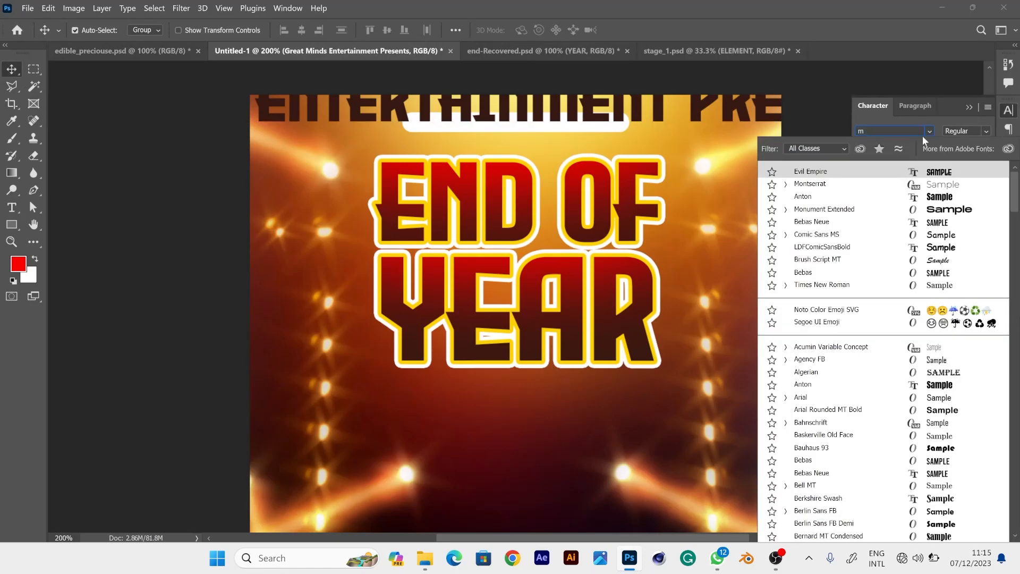
text(oont)
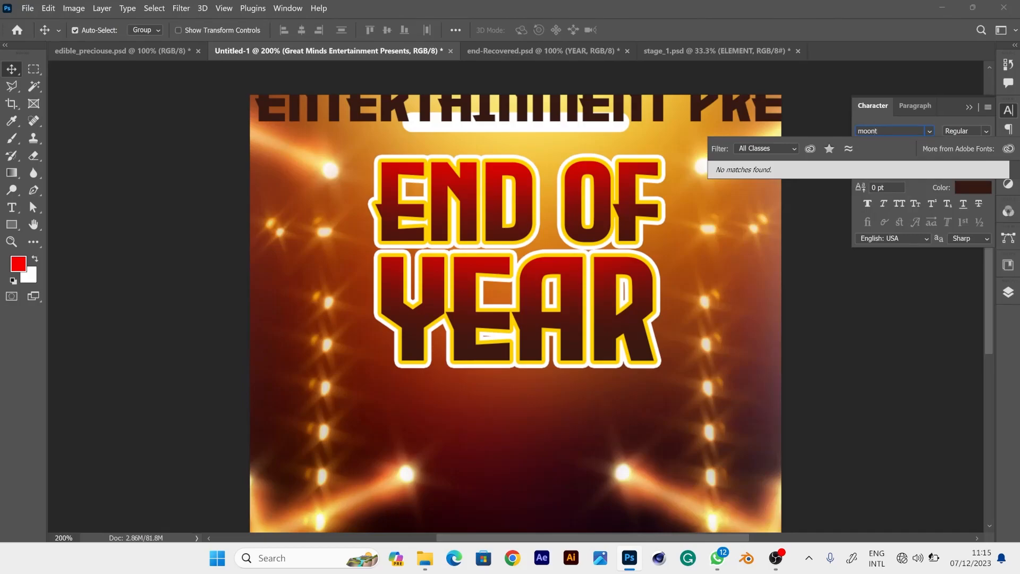
key(BackSpace)
key(BackSpace)
key(BackSpace)
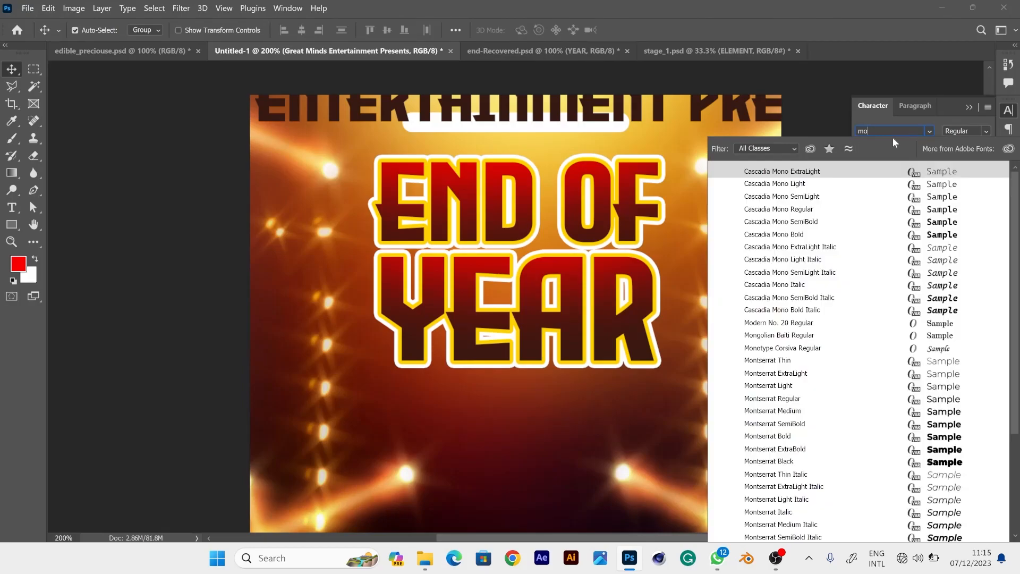
text(ontserrat)
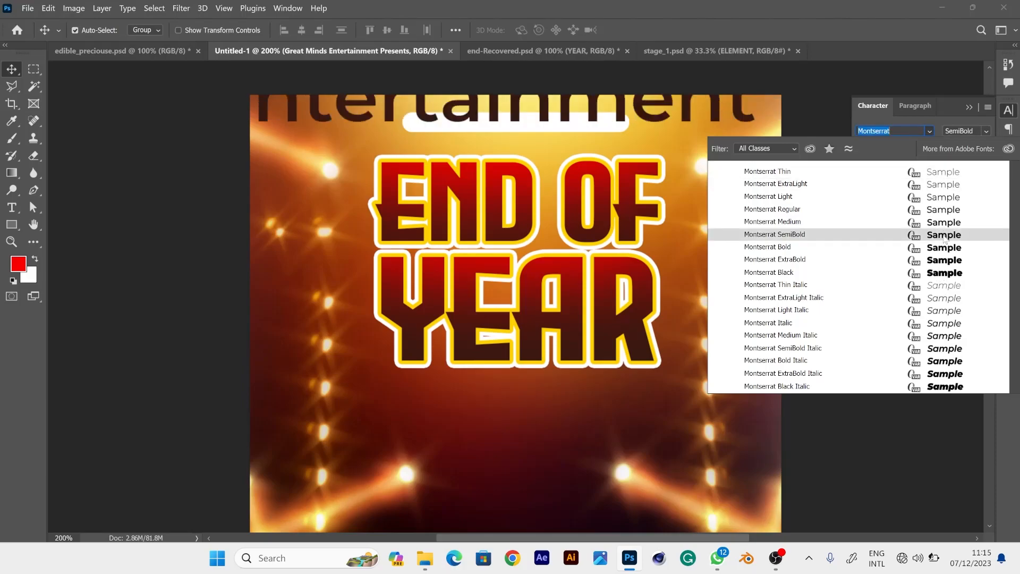
click(600, 360)
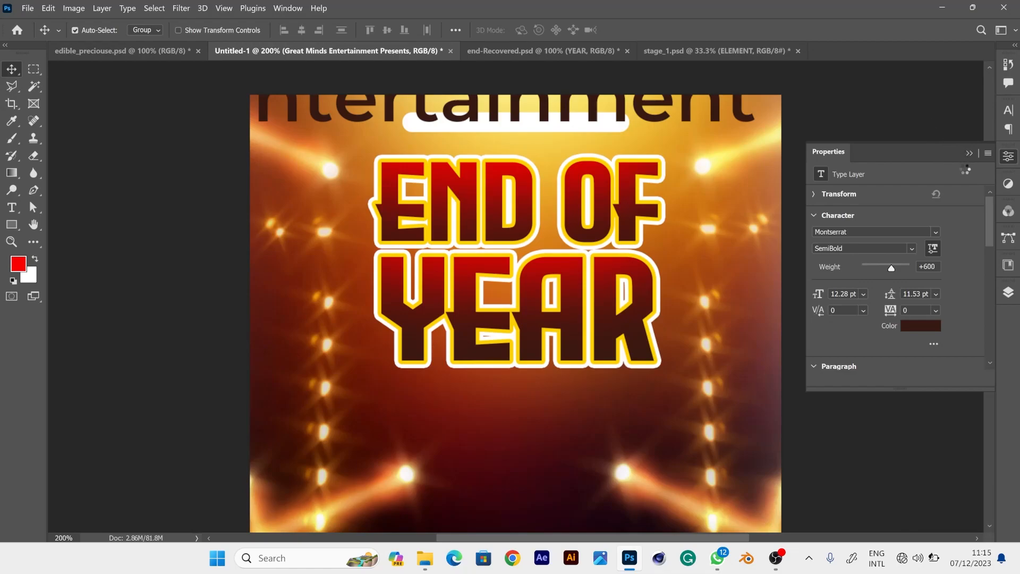
Move the Great Minds Entertainment Presents text down and scale it to about 17%, just above the END OF title.
key(ctrl+t)
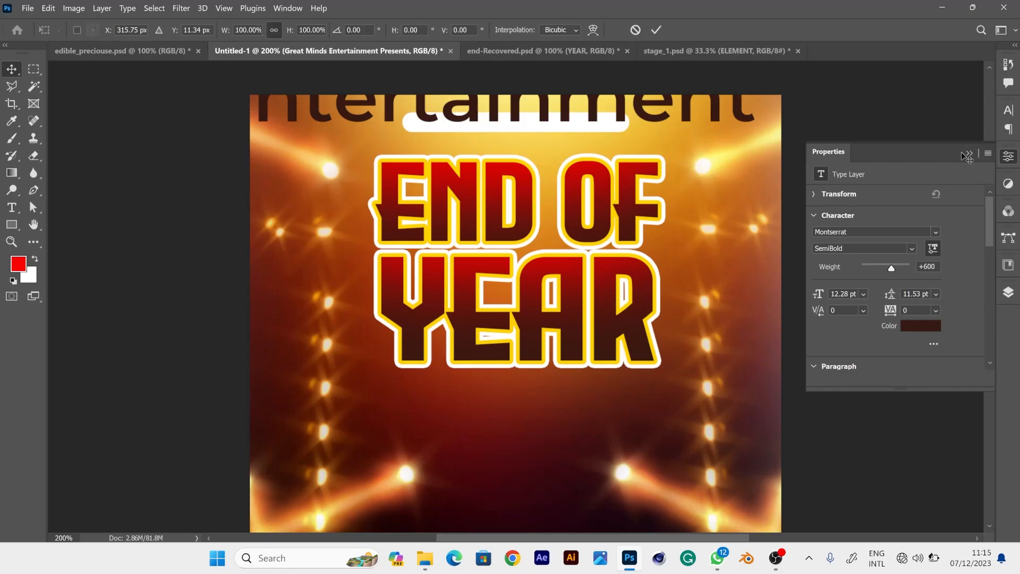
drag(963, 111, 962, 156)
click(963, 153)
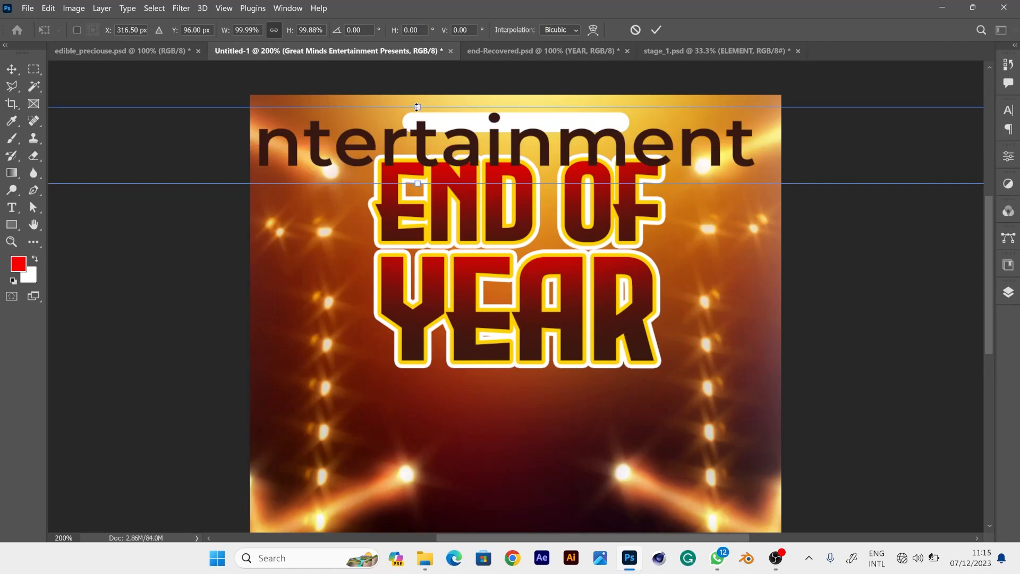
drag(417, 107, 417, 143)
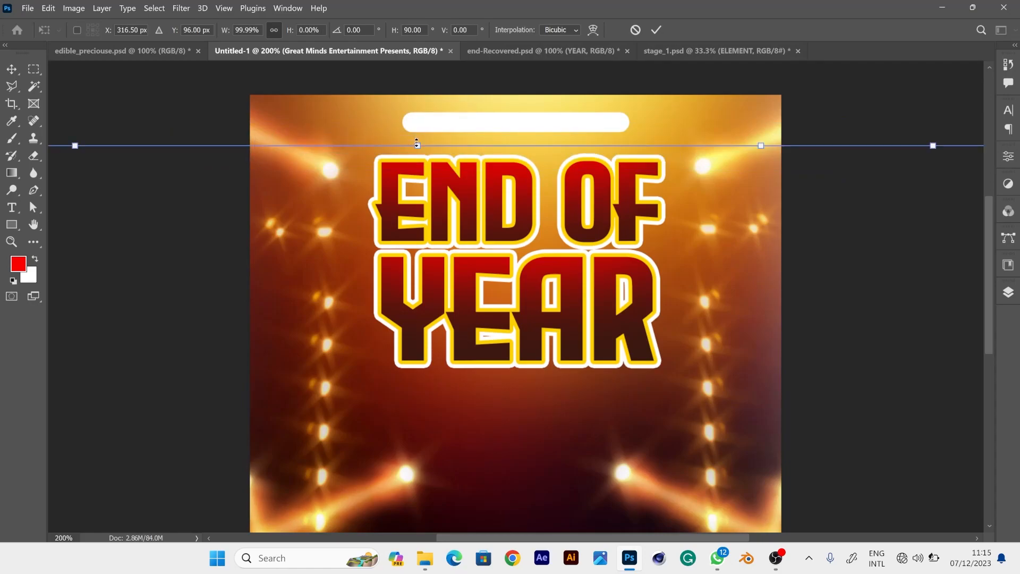
key(ctrl+z)
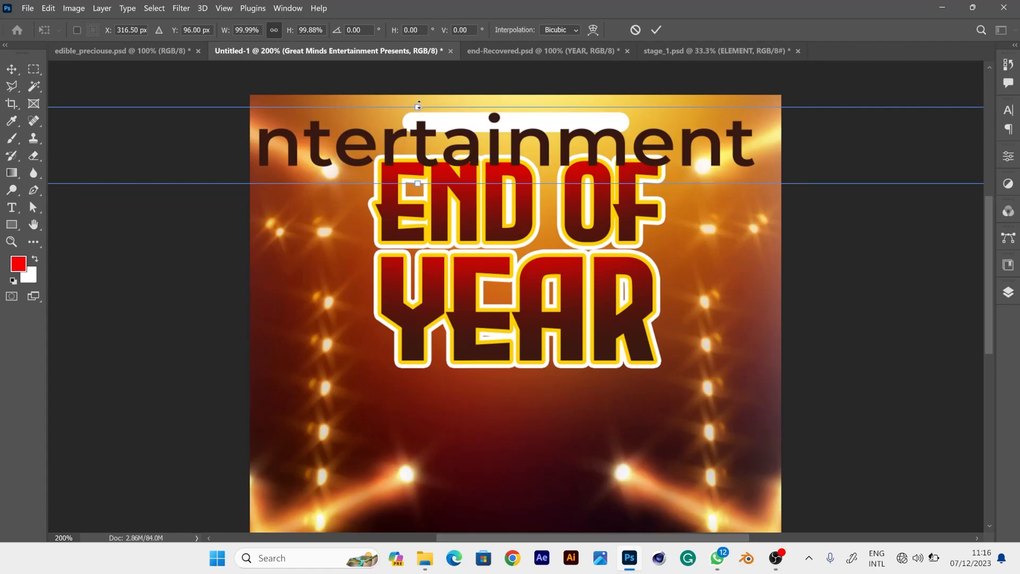
drag(418, 106, 417, 140)
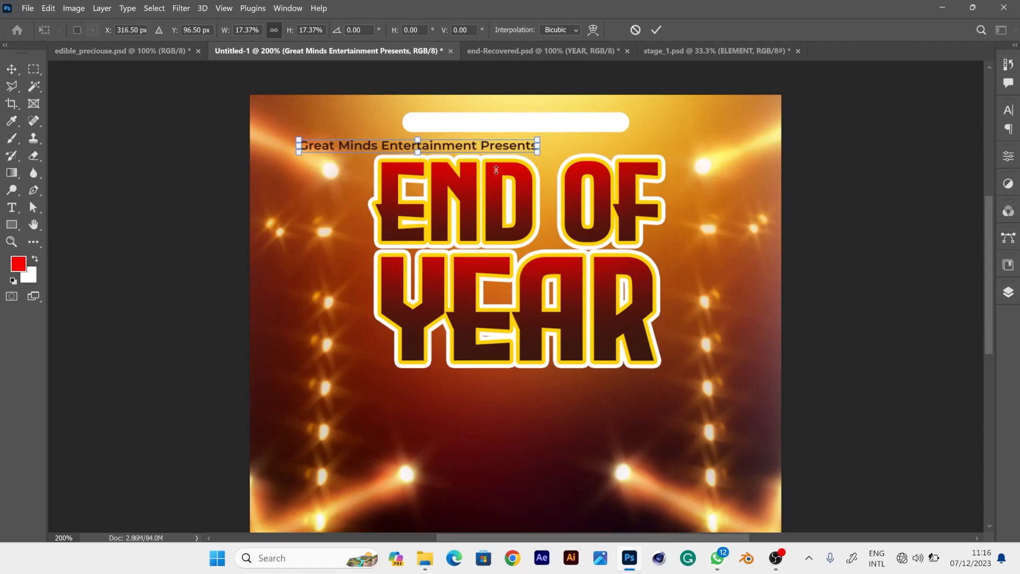
click(721, 567)
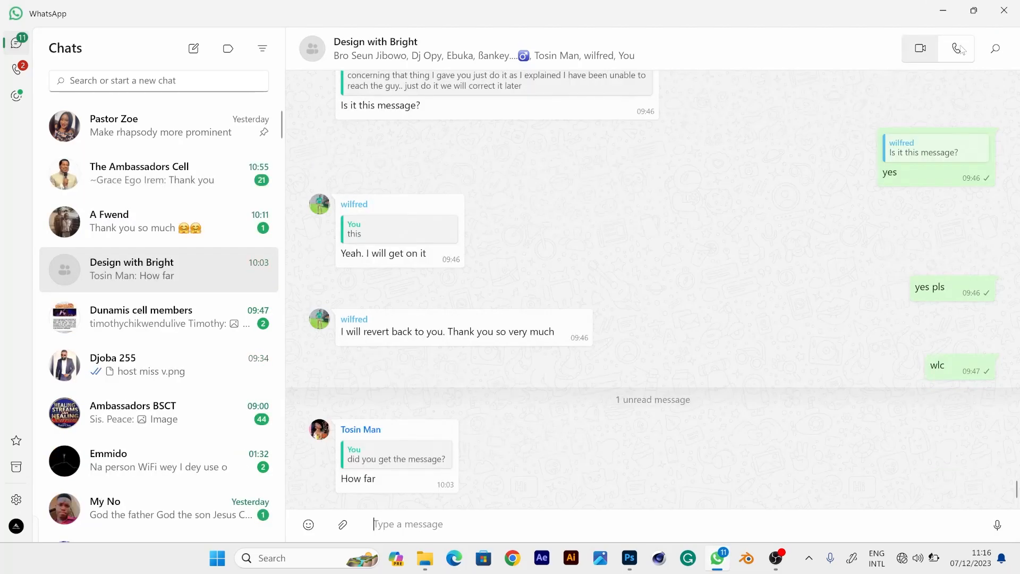
click(1012, 9)
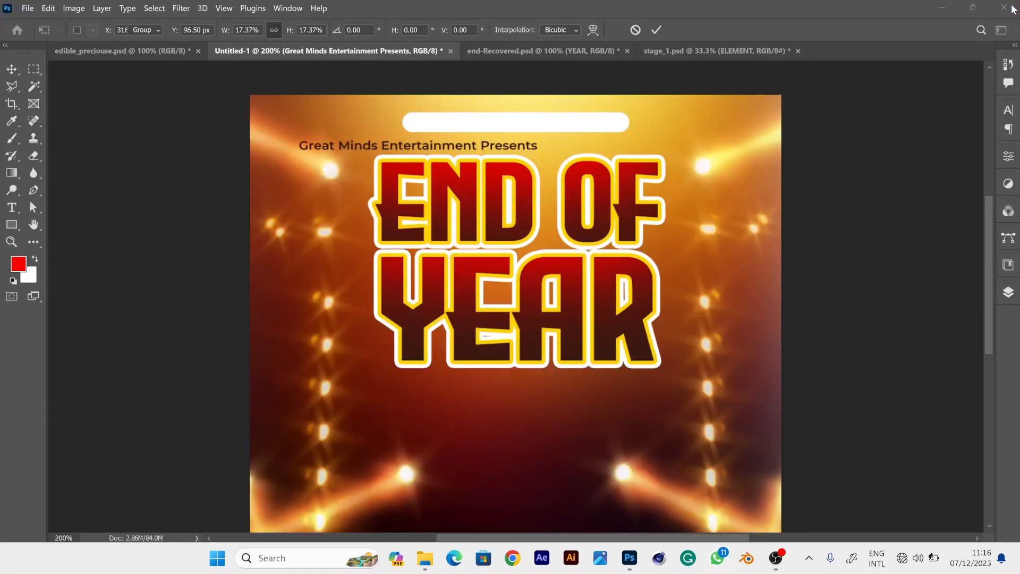
Place the Great Minds Entertainment Presents text on the white rounded bar and scale it to about 85% so it fits inside.
key(Return)
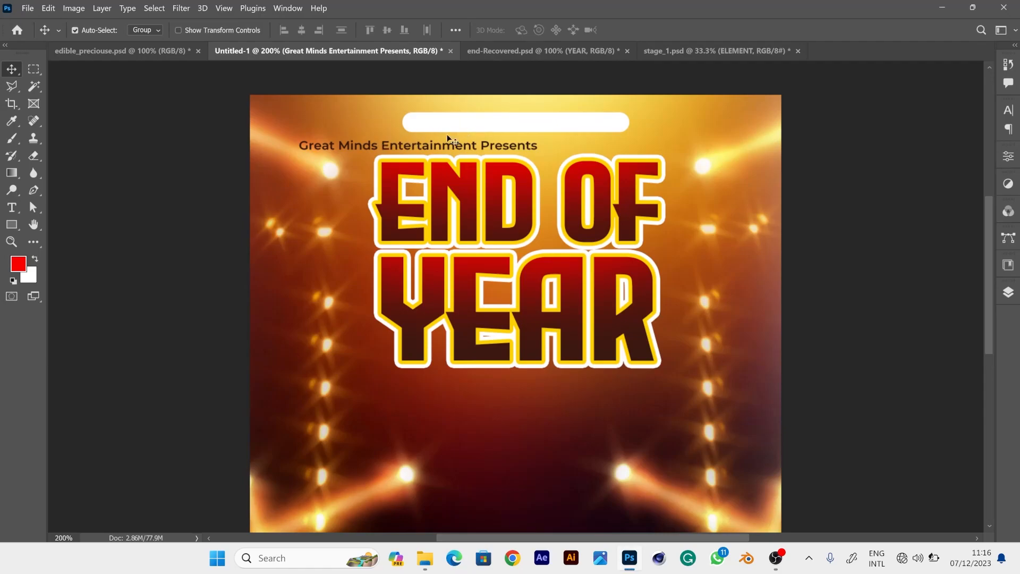
drag(410, 146, 506, 122)
key(ctrl+t)
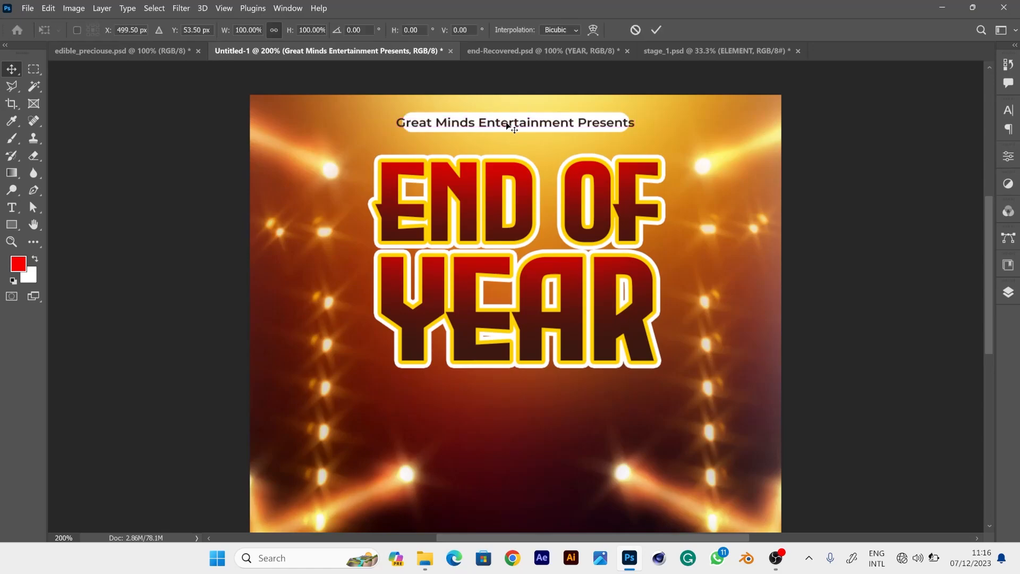
drag(635, 122, 600, 123)
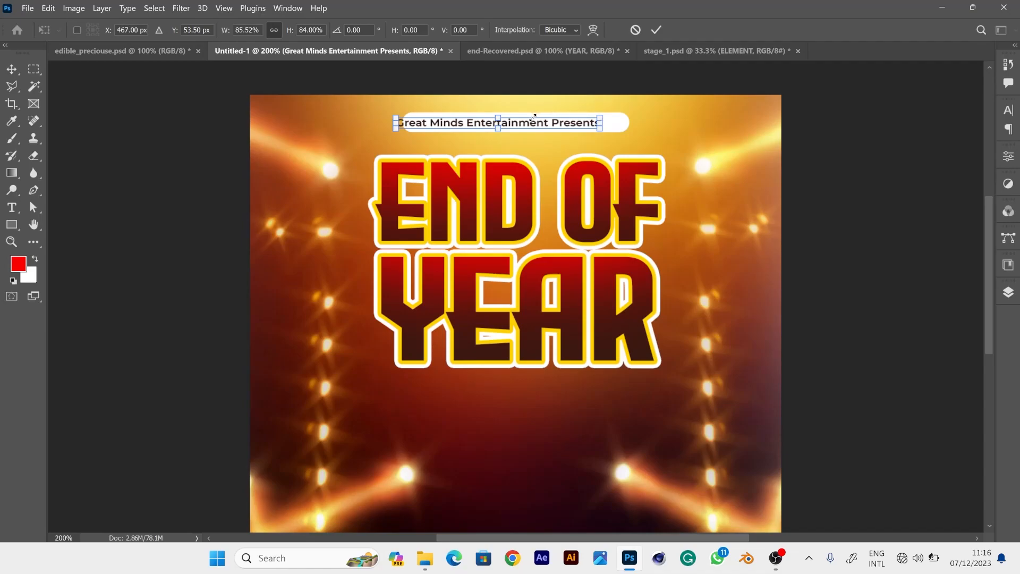
key(Return)
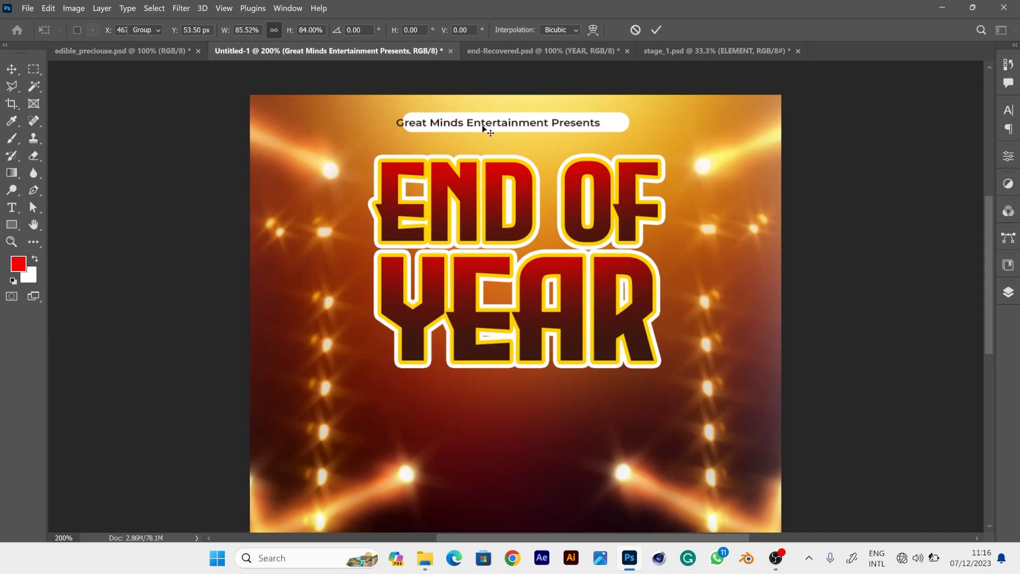
drag(465, 128, 489, 128)
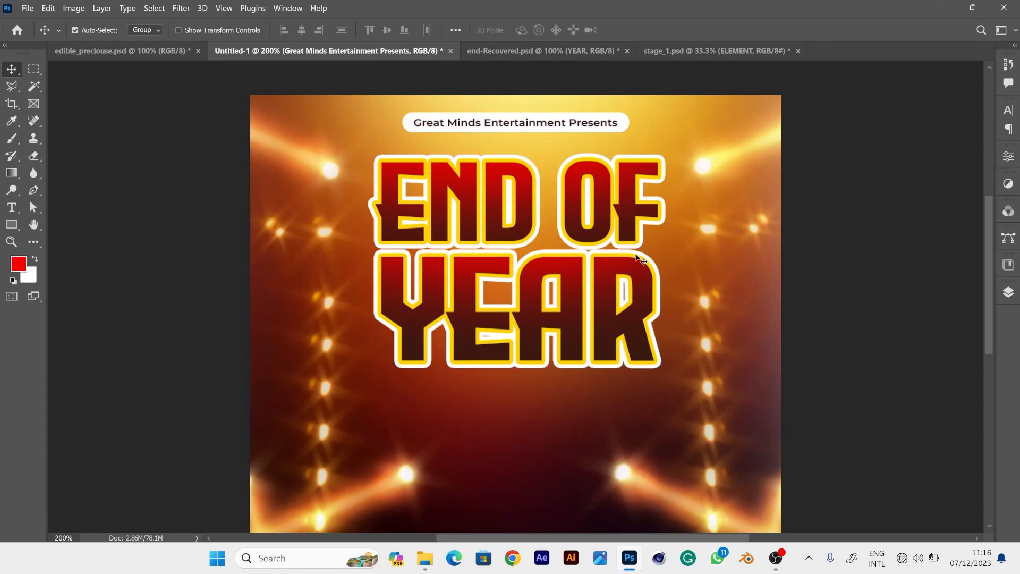
Add a horizontal text layer reading "Party" below the word YEAR.
scroll(638, 259, down, 4)
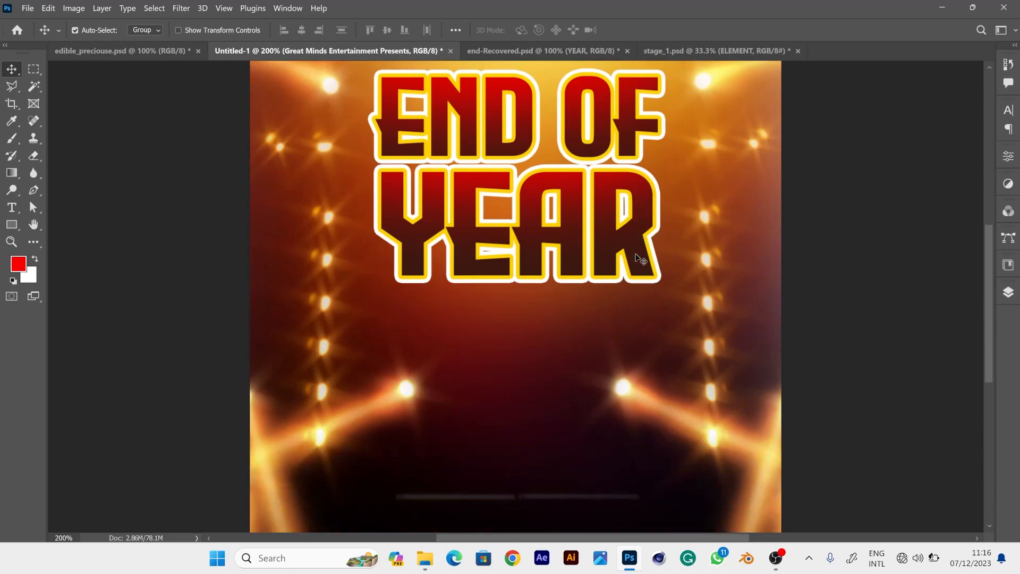
scroll(640, 259, up, 5)
scroll(640, 259, right, 1)
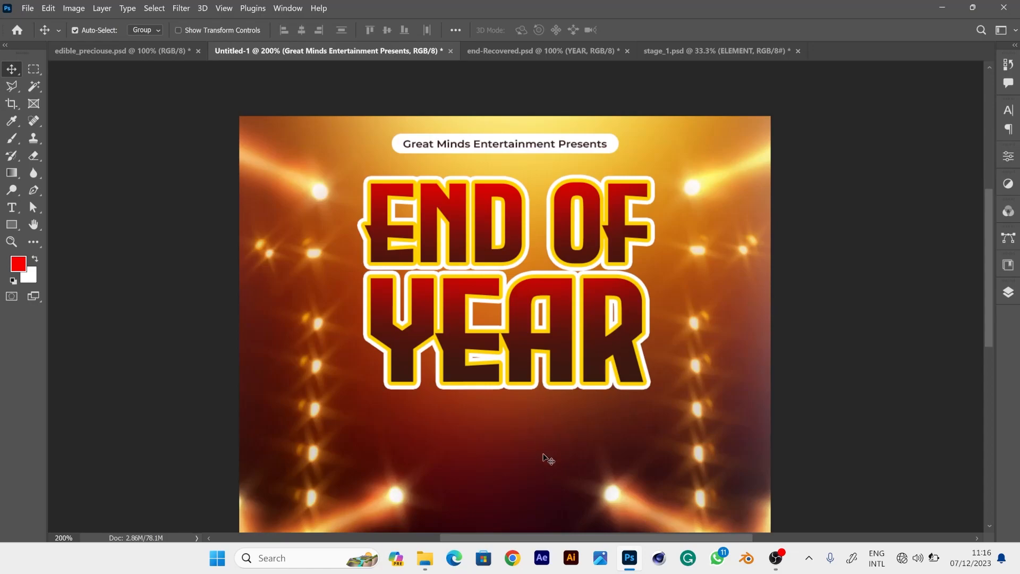
scroll(547, 457, down, 2)
key(ctrl+minus)
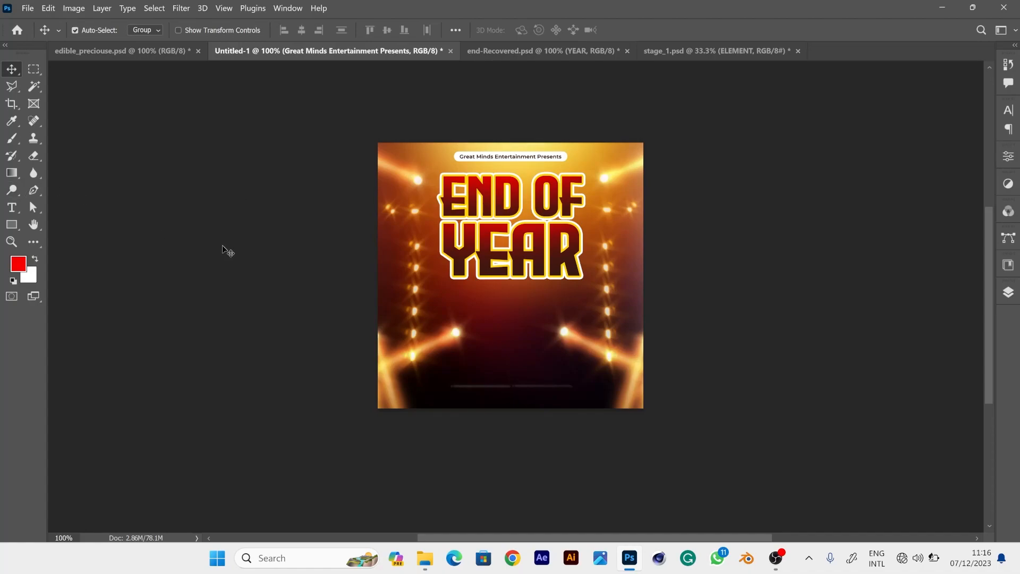
click(348, 401)
click(12, 210)
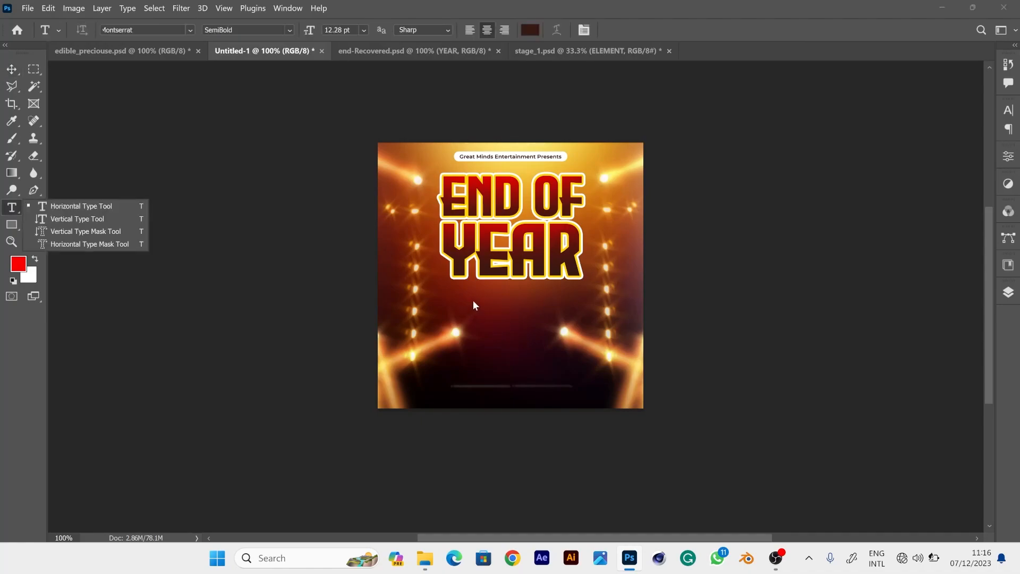
click(116, 206)
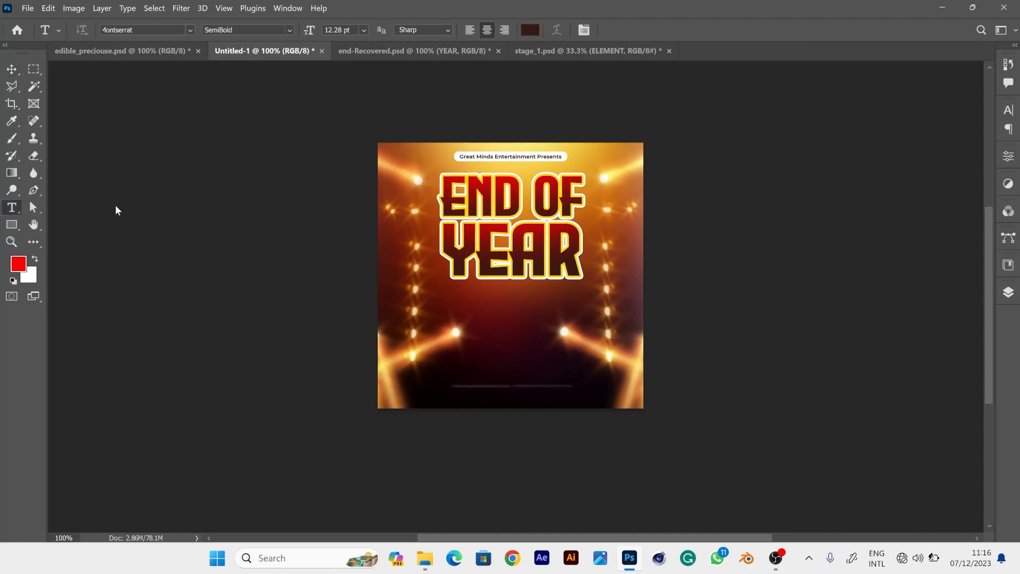
click(488, 315)
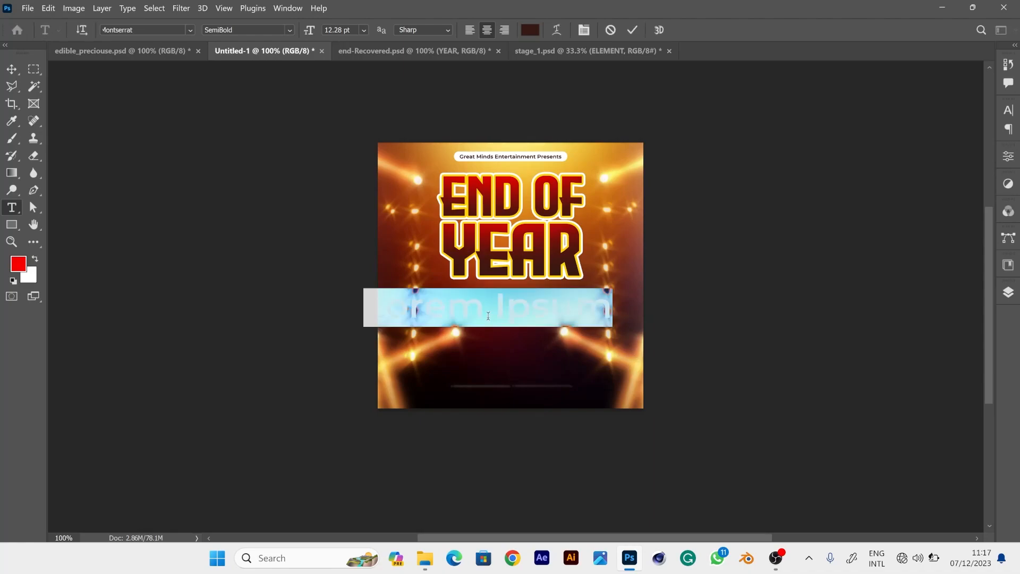
text(Party)
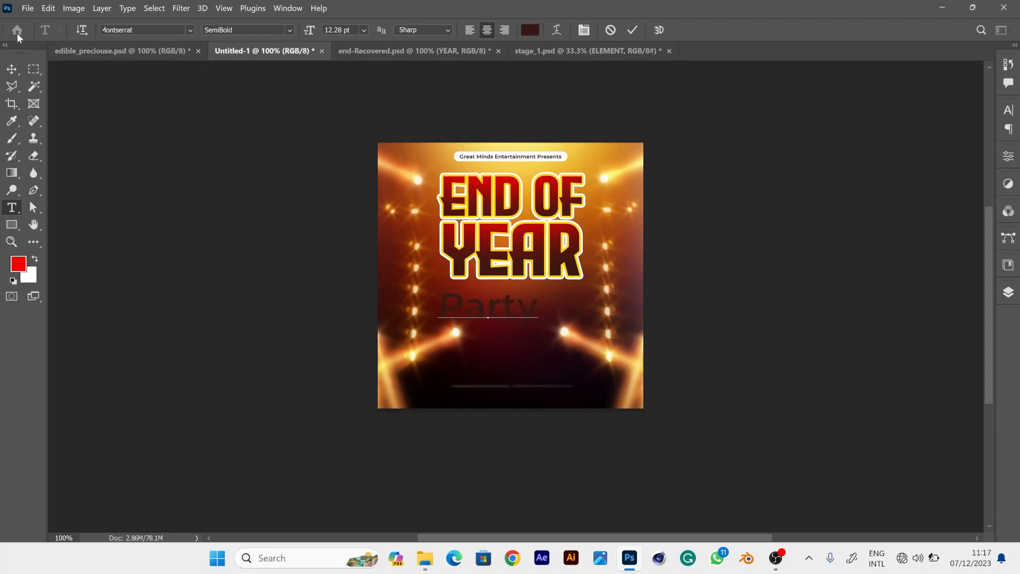
click(11, 68)
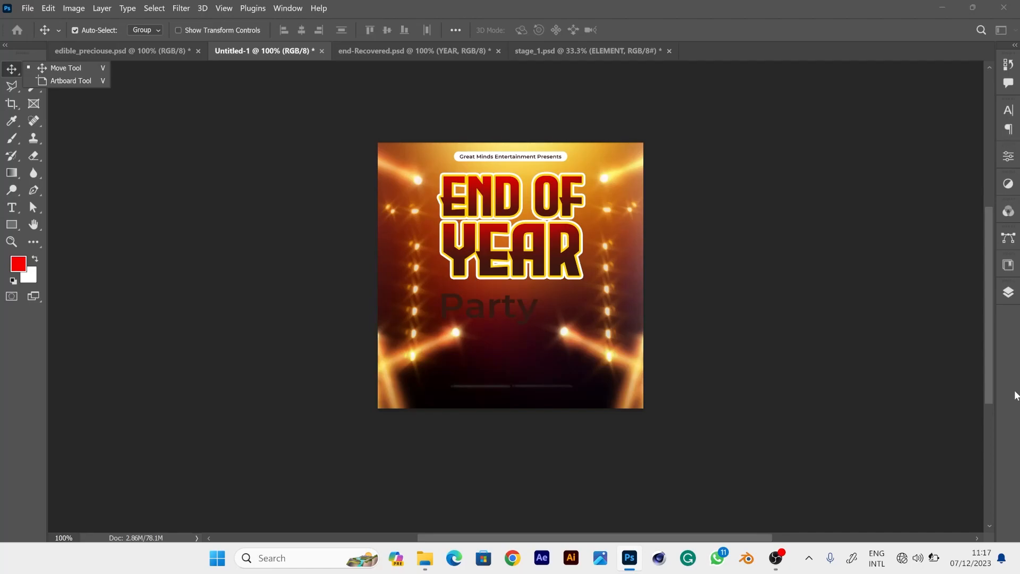
Set the font of the Party text to Brush Script MT Italic.
click(1009, 293)
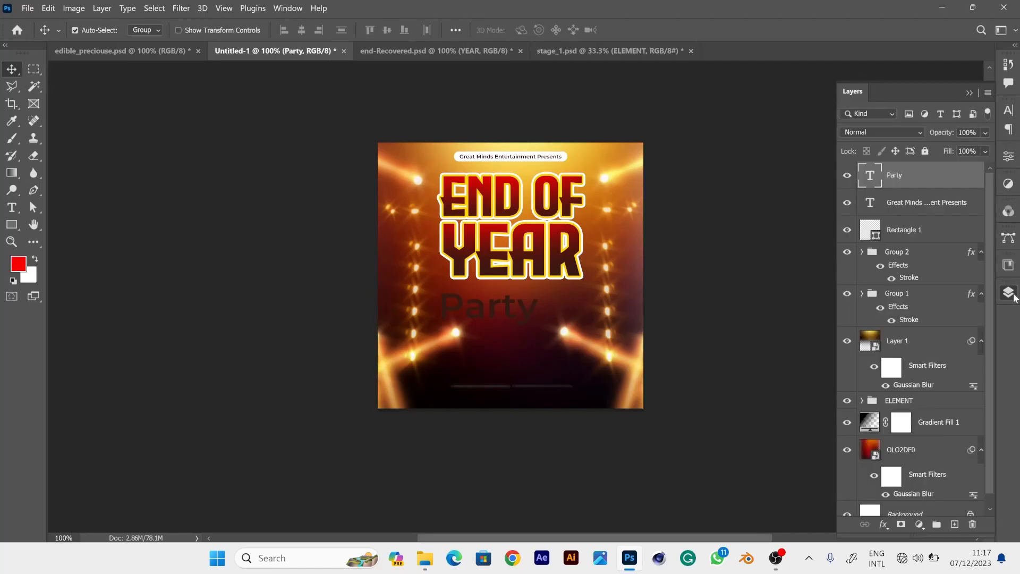
click(1008, 112)
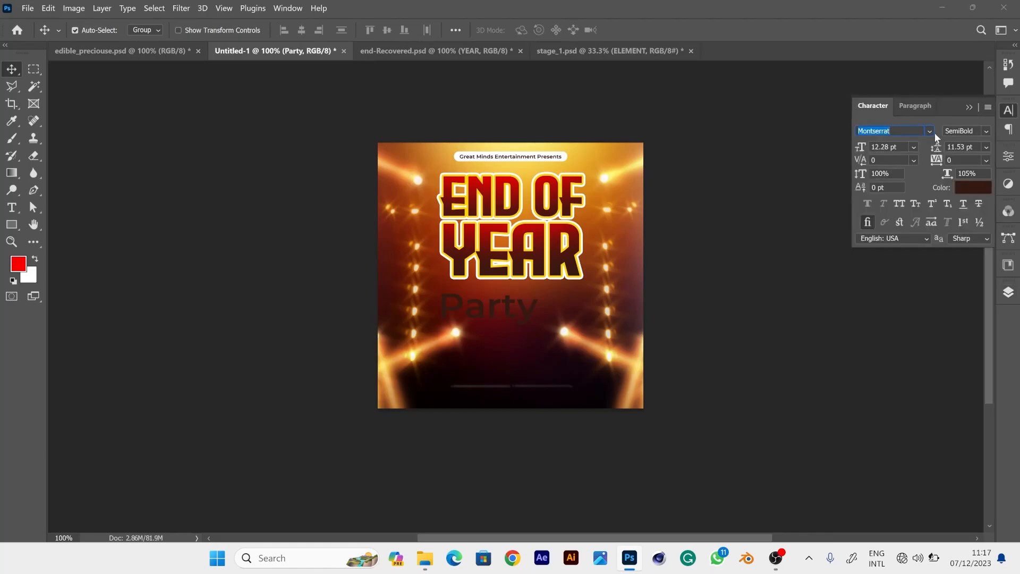
click(928, 131)
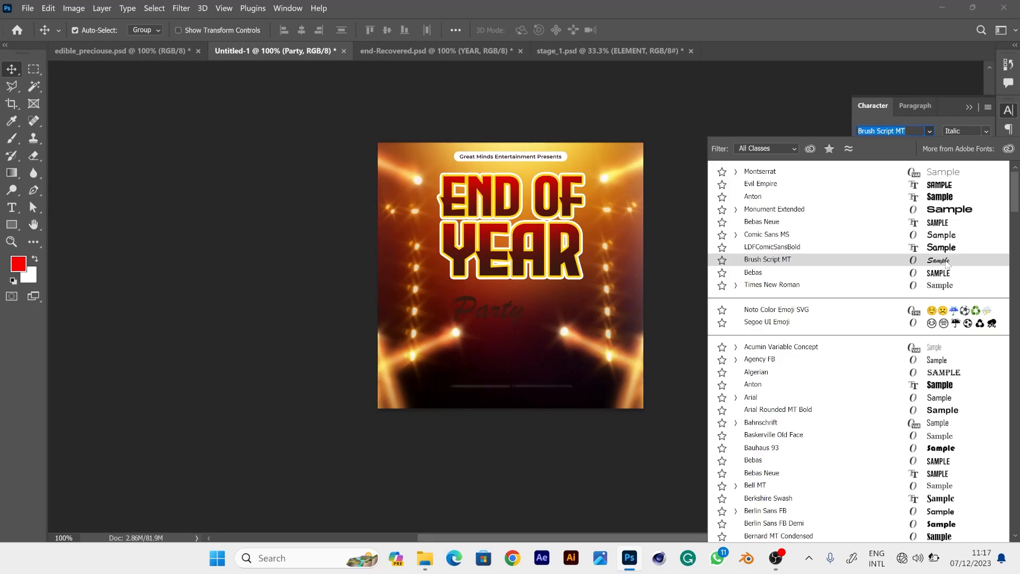
click(946, 262)
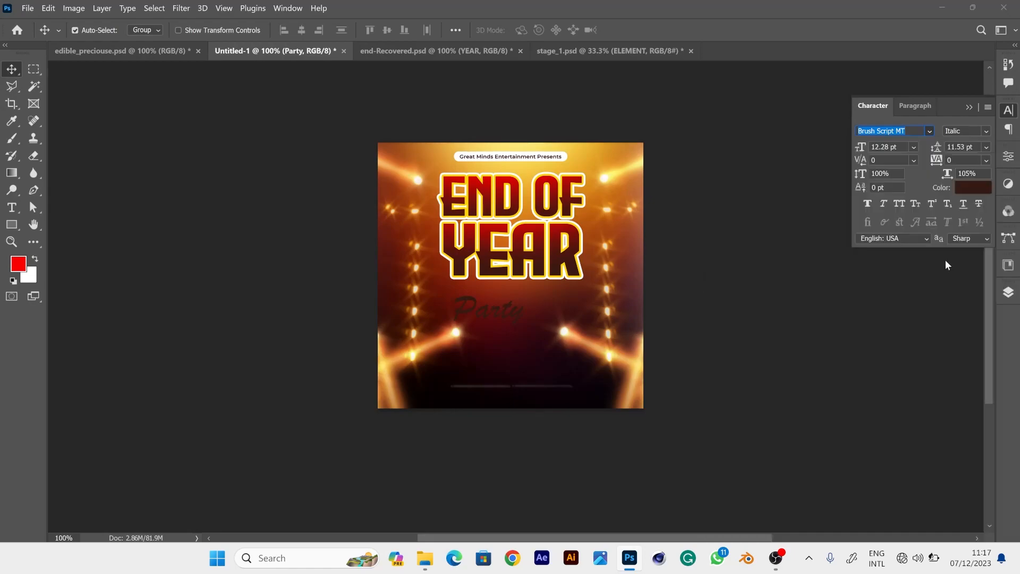
Move the Party text up to overlap the lower edge of YEAR and set its colour to white, ffffff.
click(495, 307)
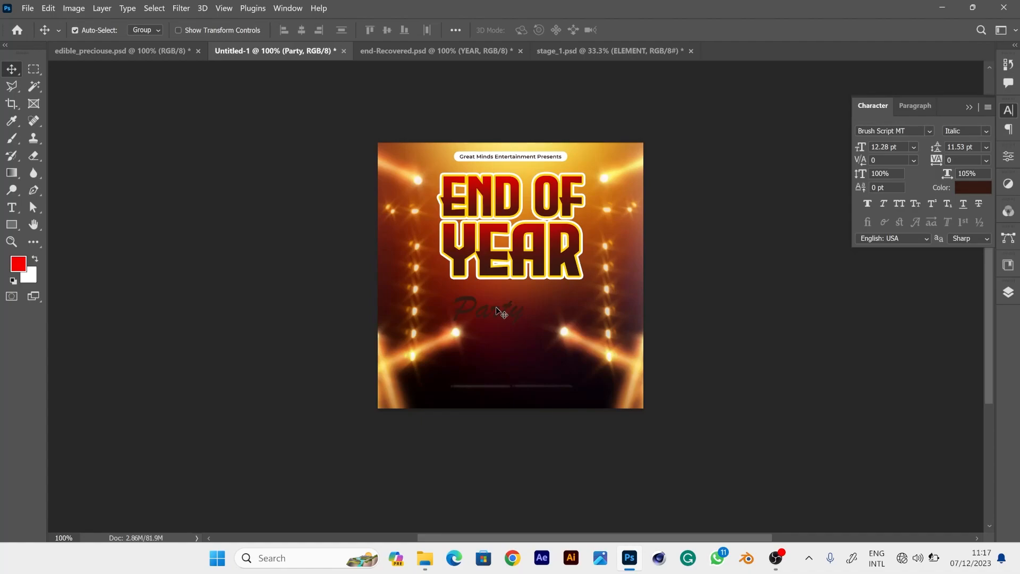
drag(495, 307, 519, 282)
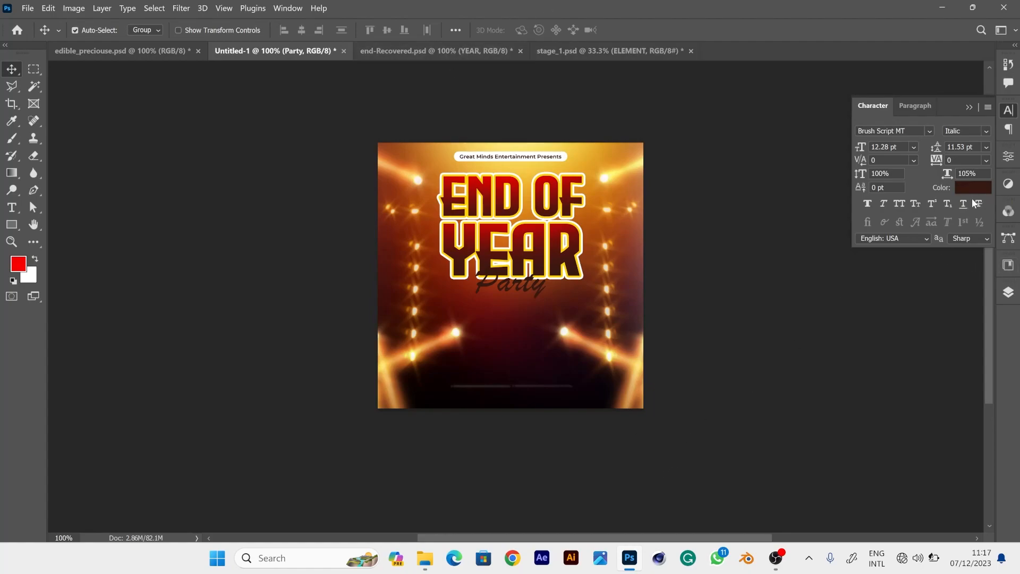
click(971, 190)
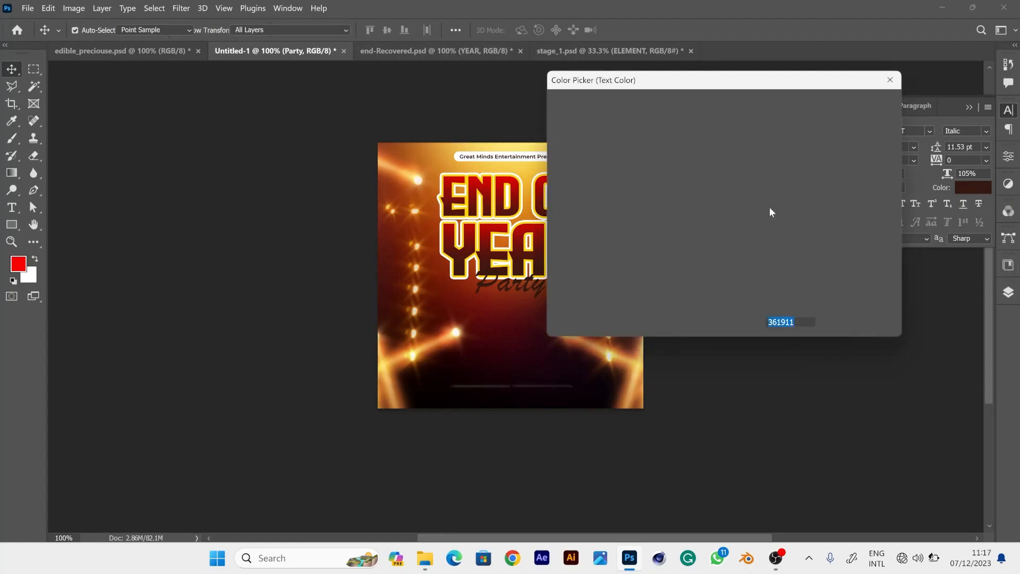
text(ffffff)
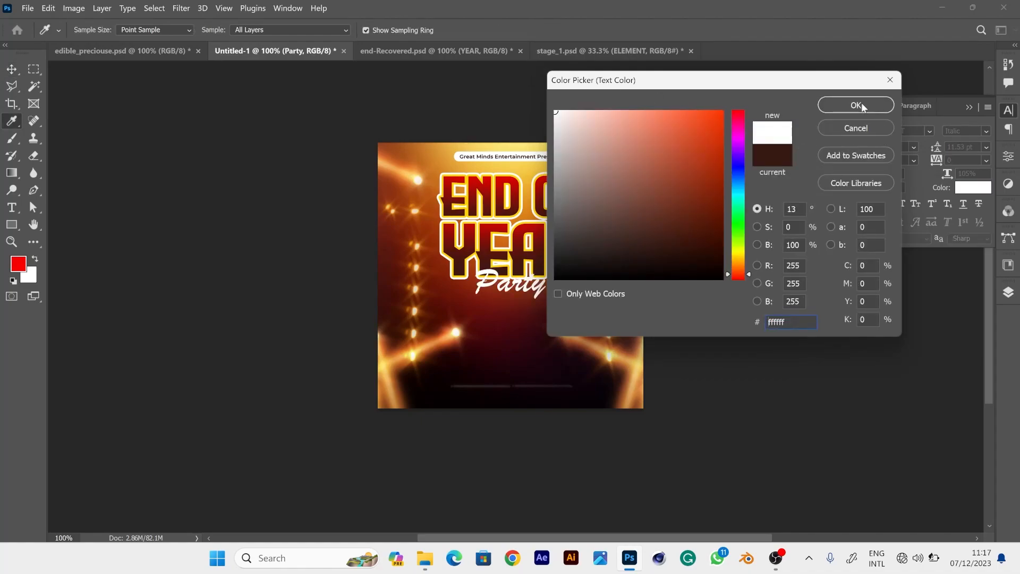
right_click(1011, 294)
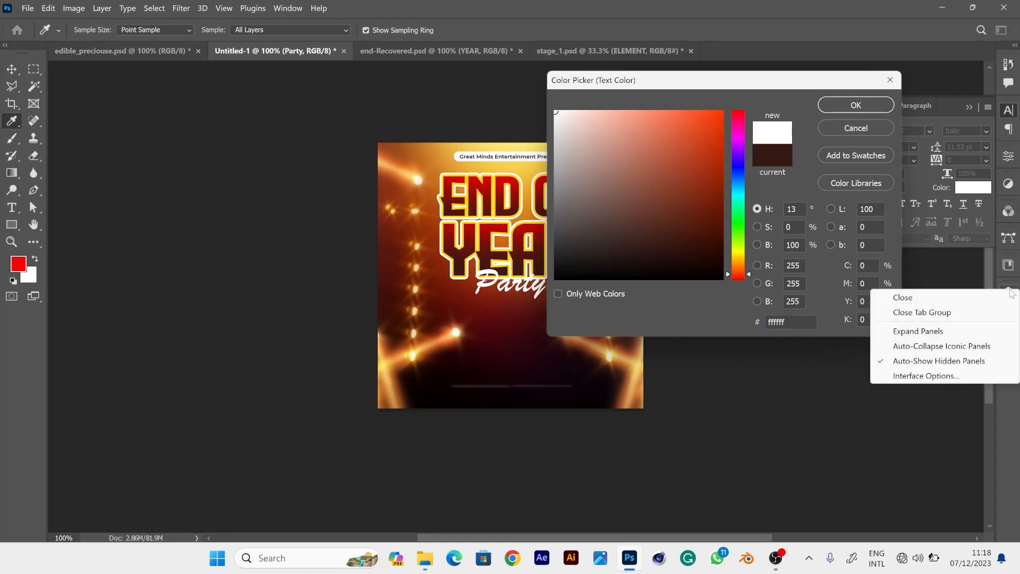
click(870, 103)
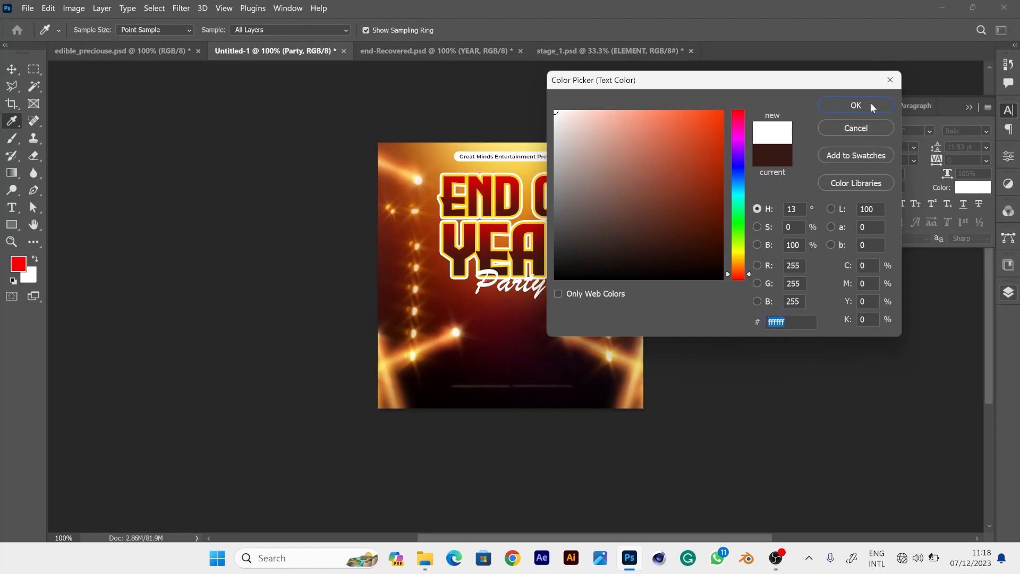
click(869, 110)
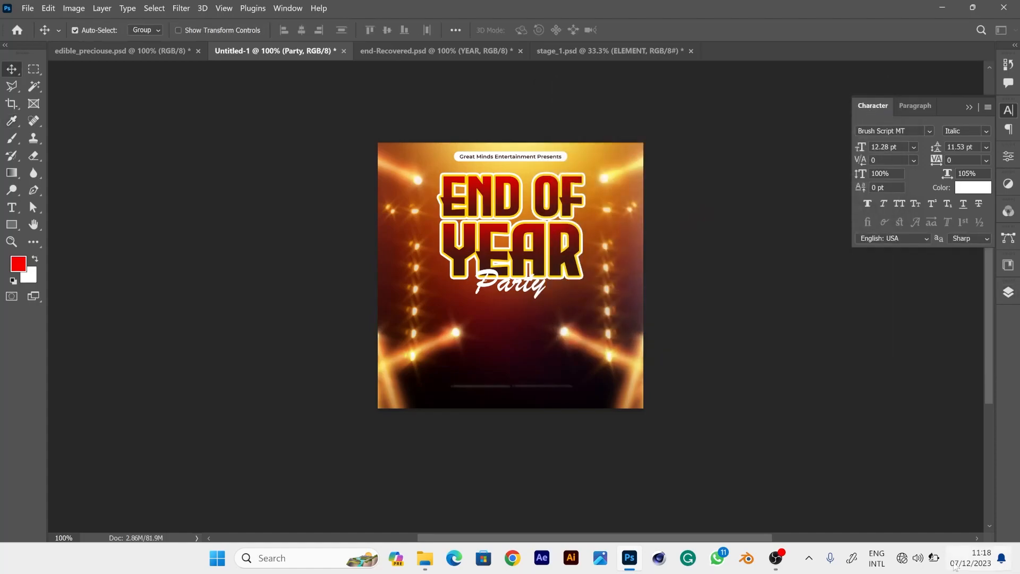
Add a red 7 px outside stroke in normal blend mode to the Party text layer.
click(1008, 293)
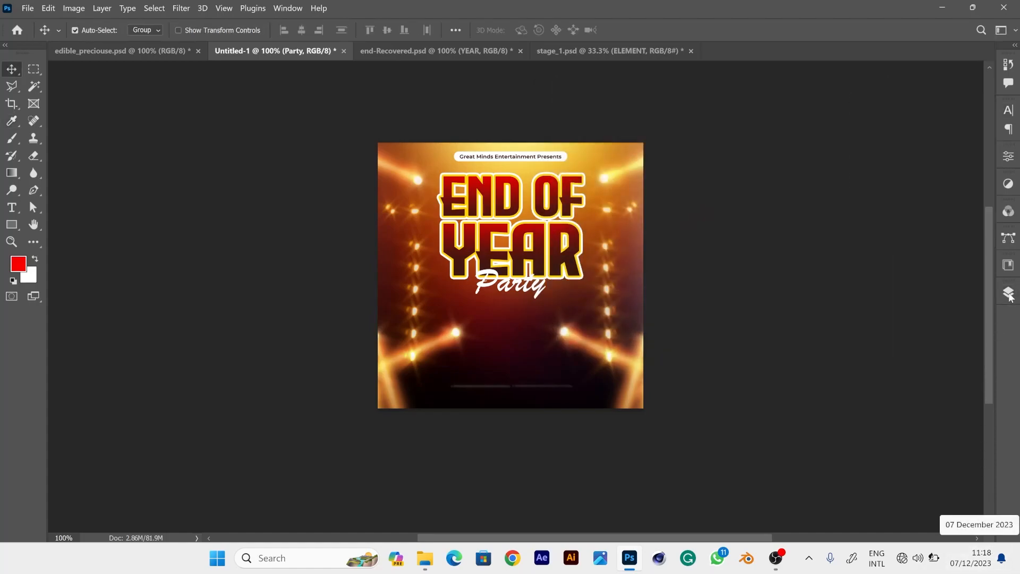
click(883, 525)
click(905, 423)
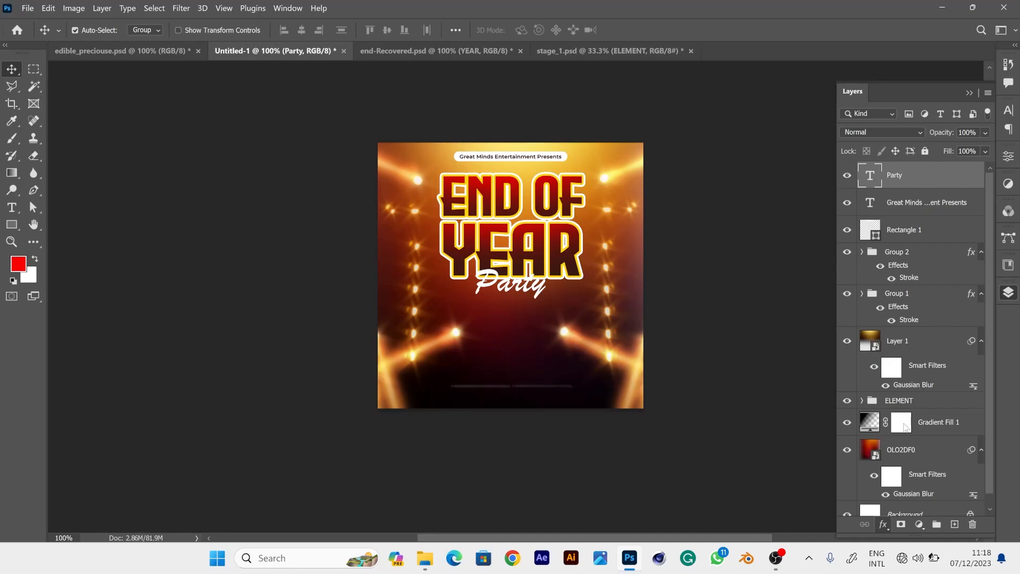
double_click(922, 184)
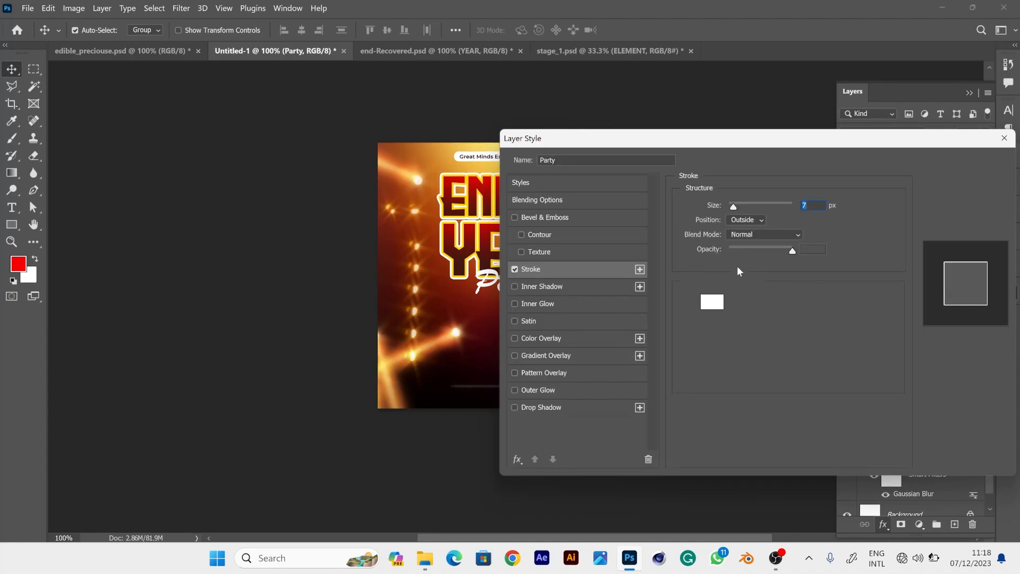
click(717, 303)
click(691, 183)
drag(757, 72, 738, 93)
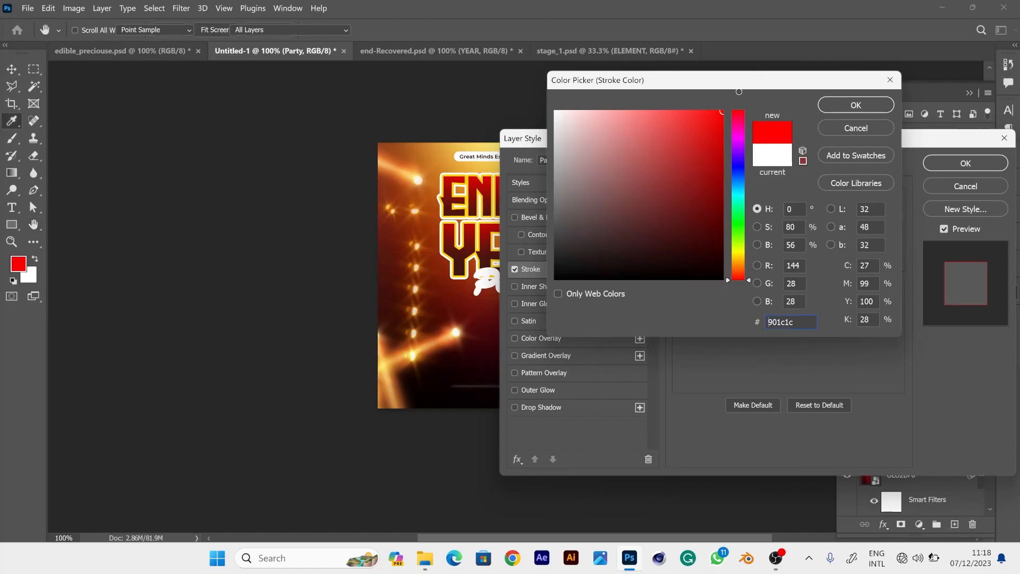
click(844, 109)
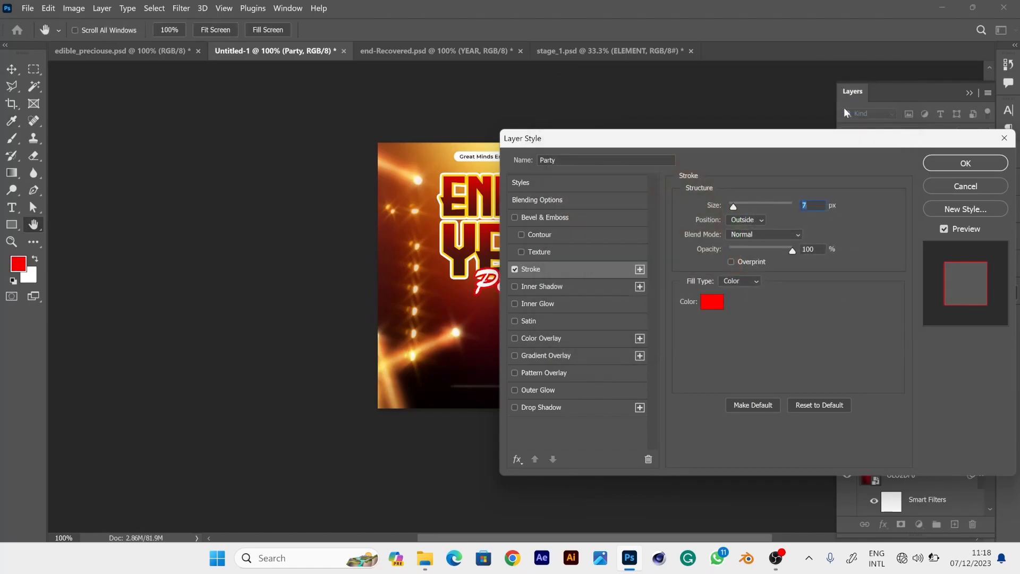
click(960, 162)
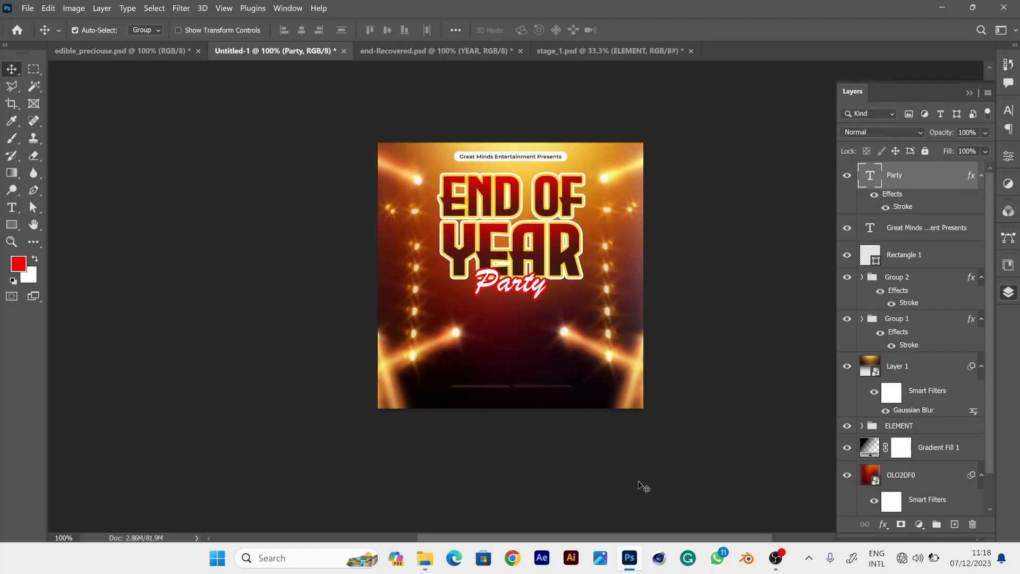
Check the title in the reference flyer and convert the YEAR group, Group 2, to a smart object.
scroll(546, 305, down, 2)
scroll(541, 301, up, 1)
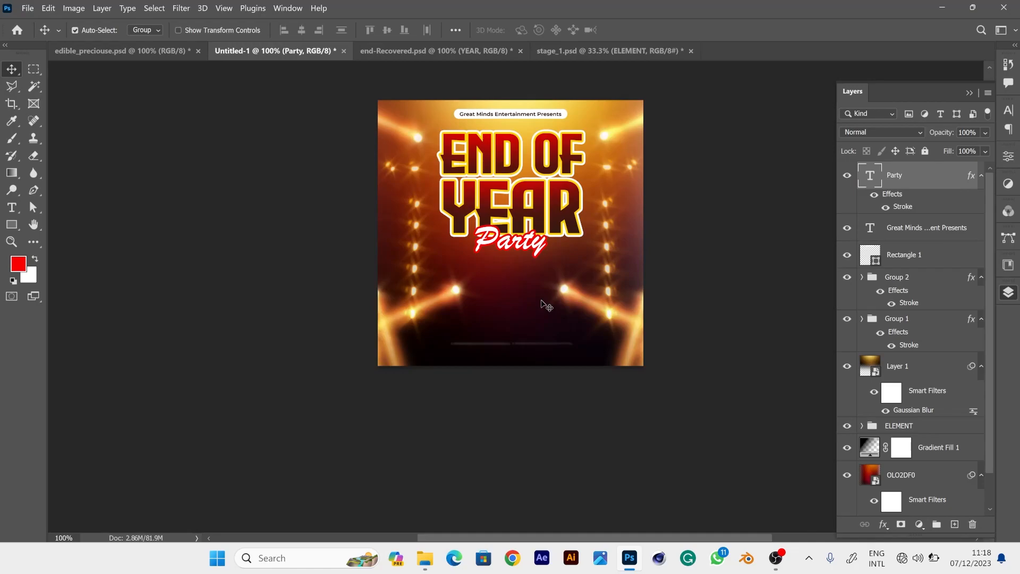
click(459, 52)
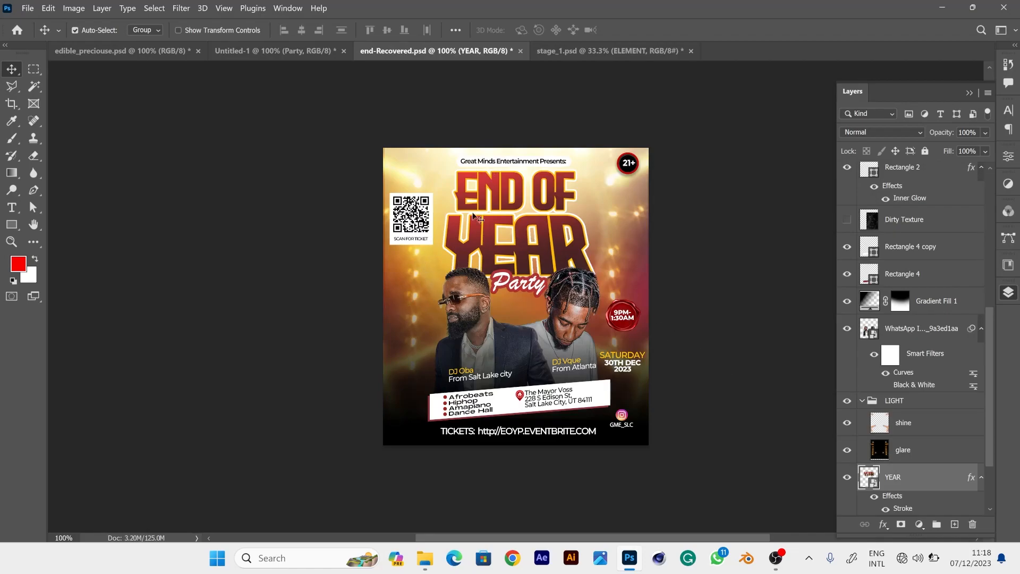
click(308, 51)
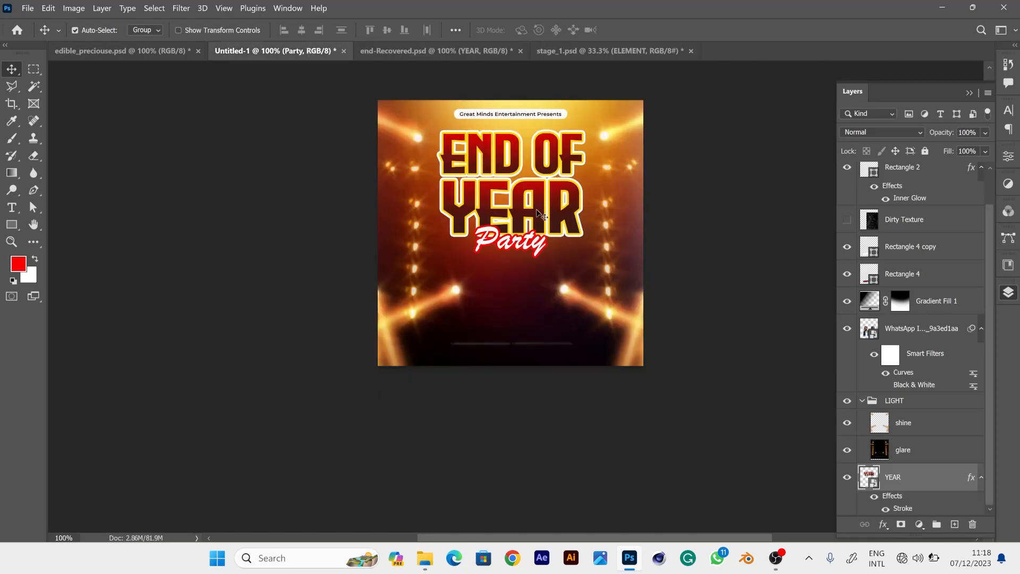
right_click(919, 276)
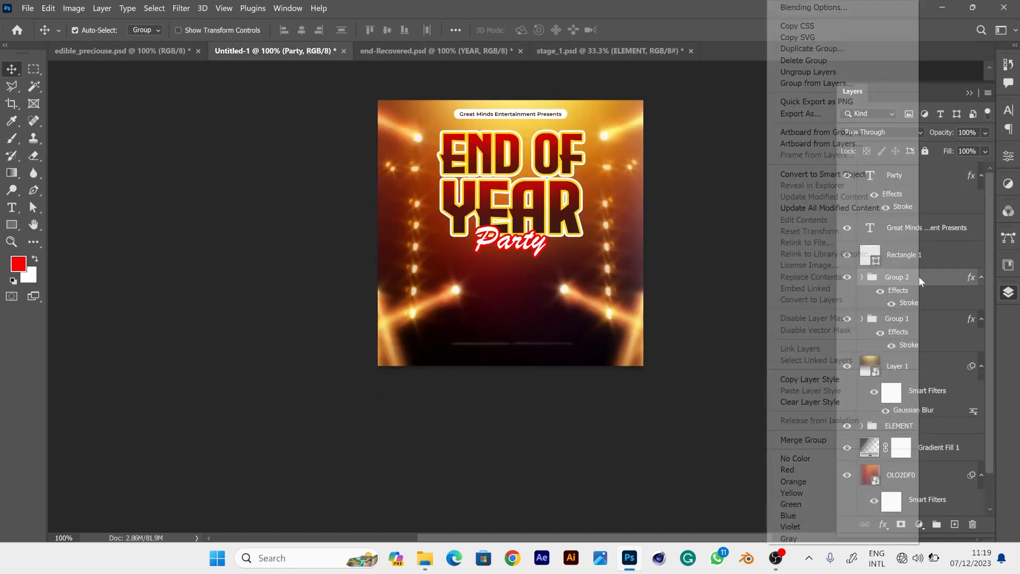
click(838, 174)
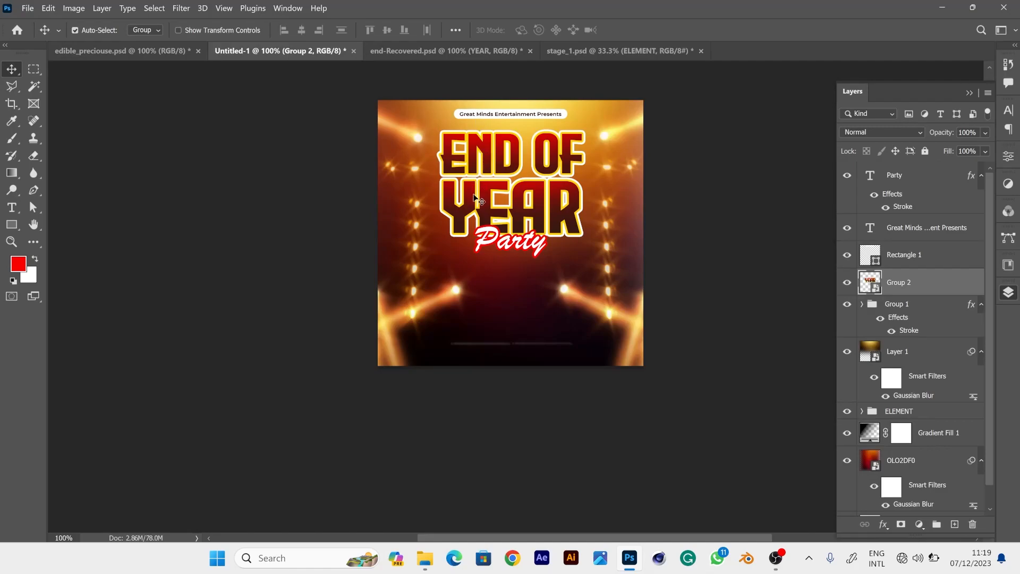
key(ctrl+t)
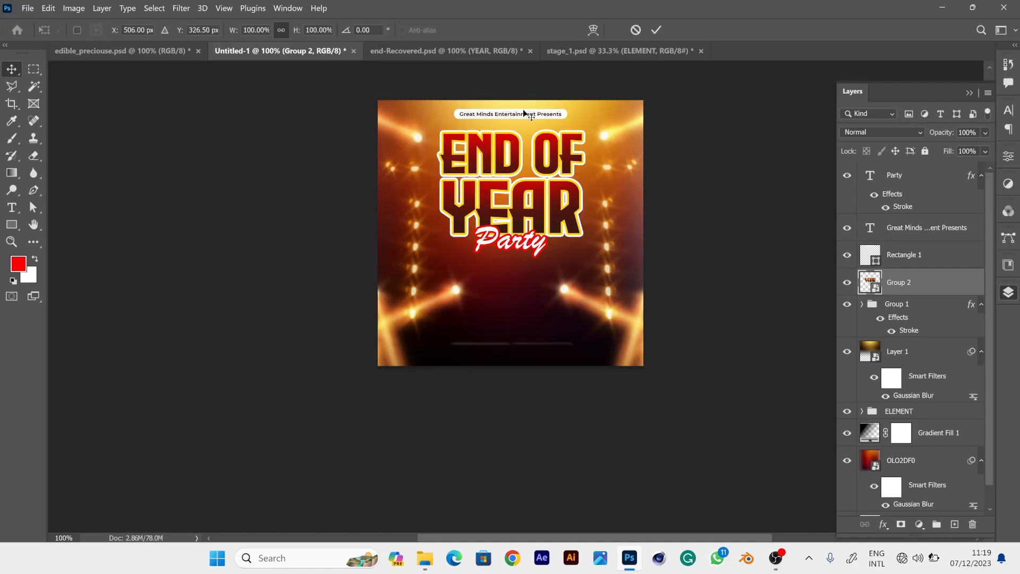
click(592, 31)
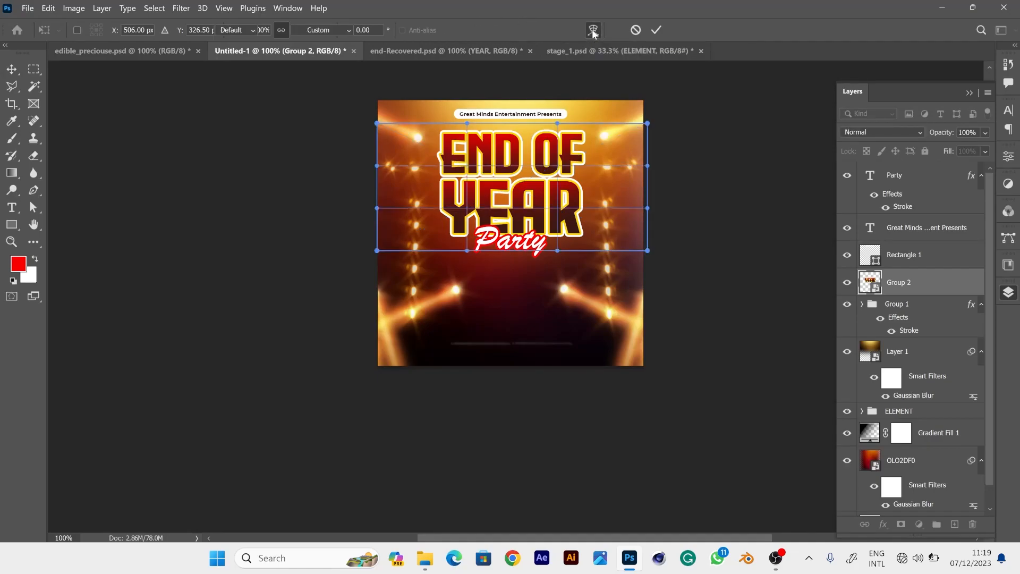
click(338, 31)
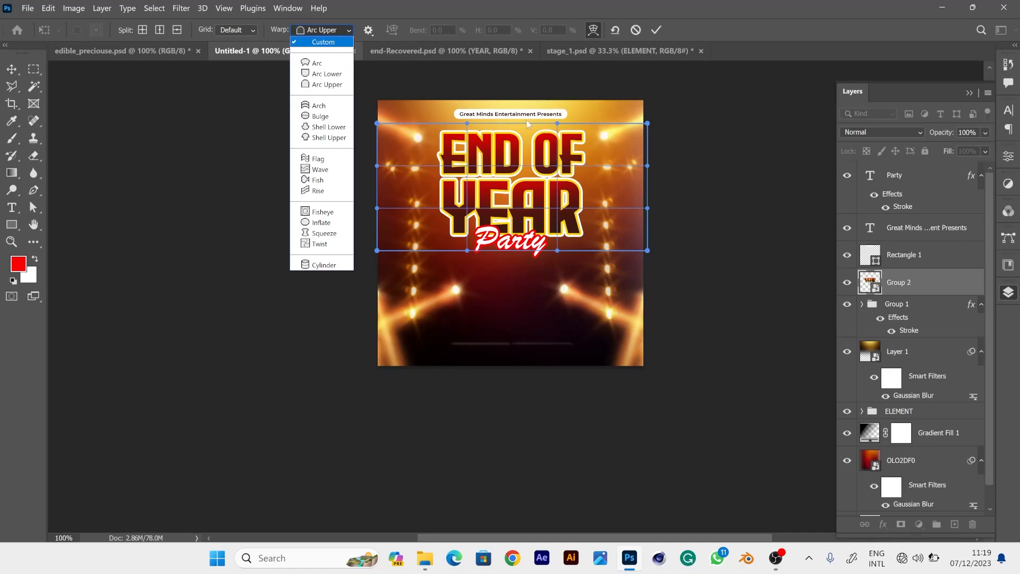
click(374, 247)
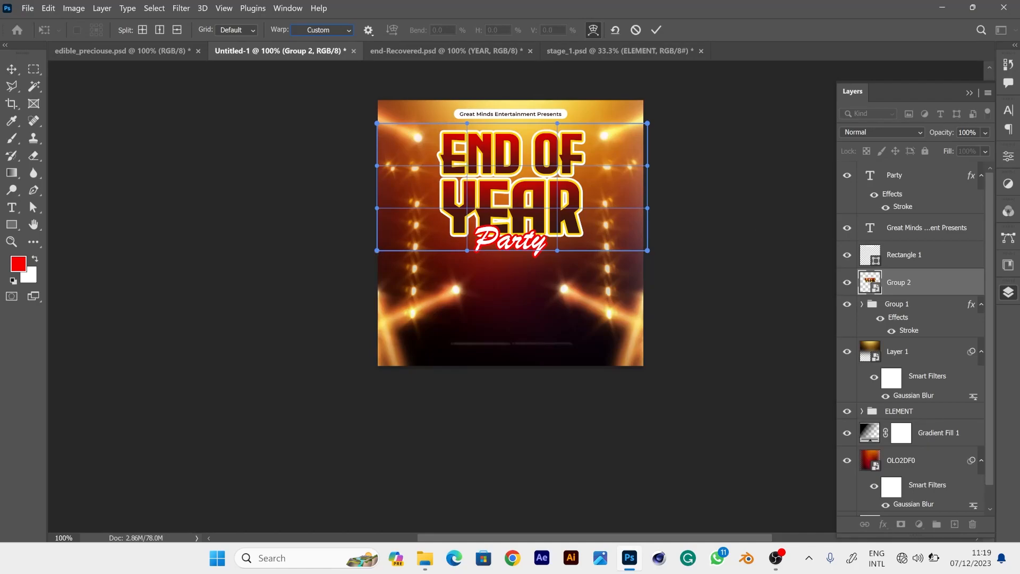
drag(376, 250, 328, 248)
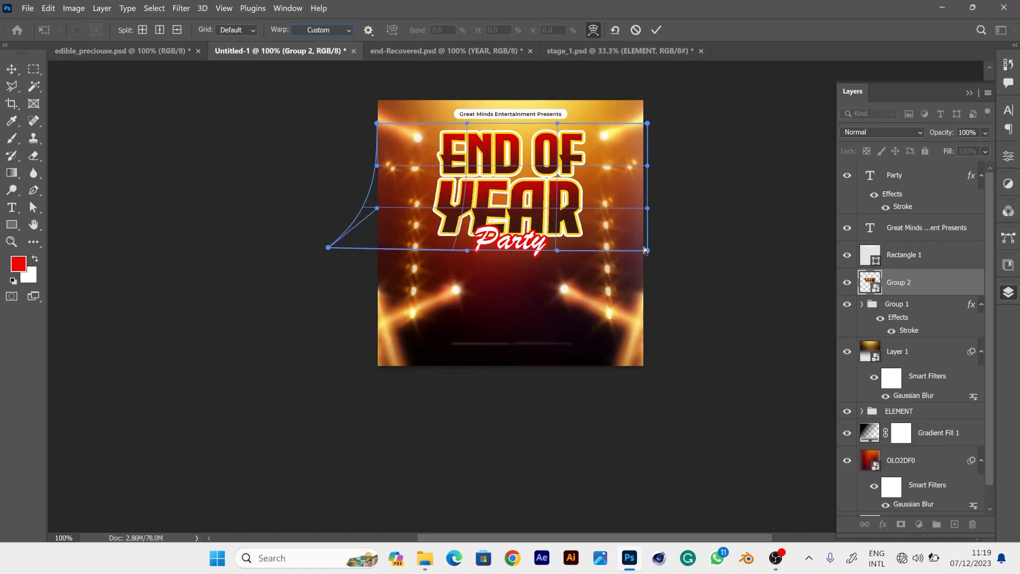
drag(649, 249, 692, 290)
key(ctrl+z)
key(ctrl+z)
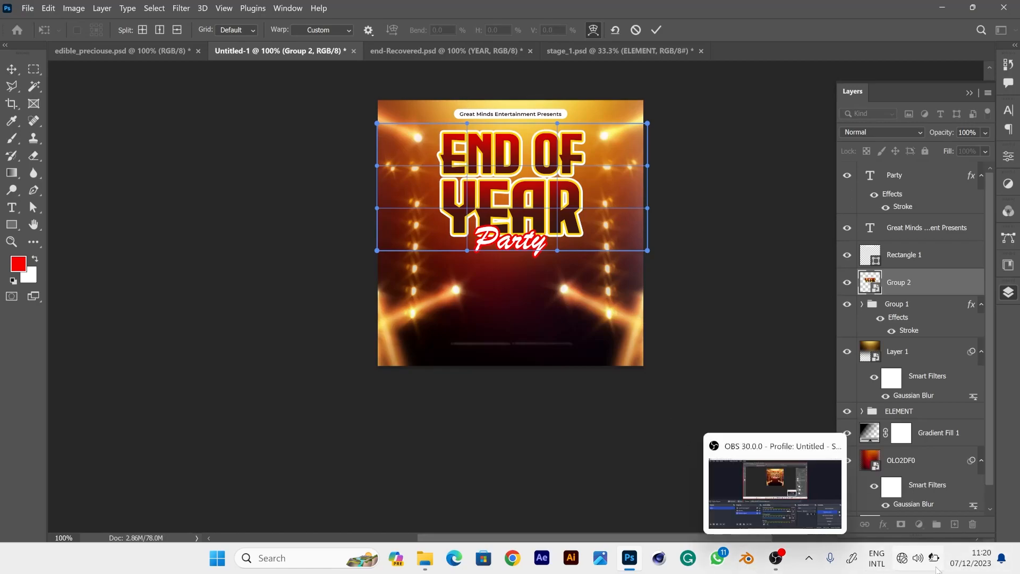
mouse_move(936, 570)
key(Return)
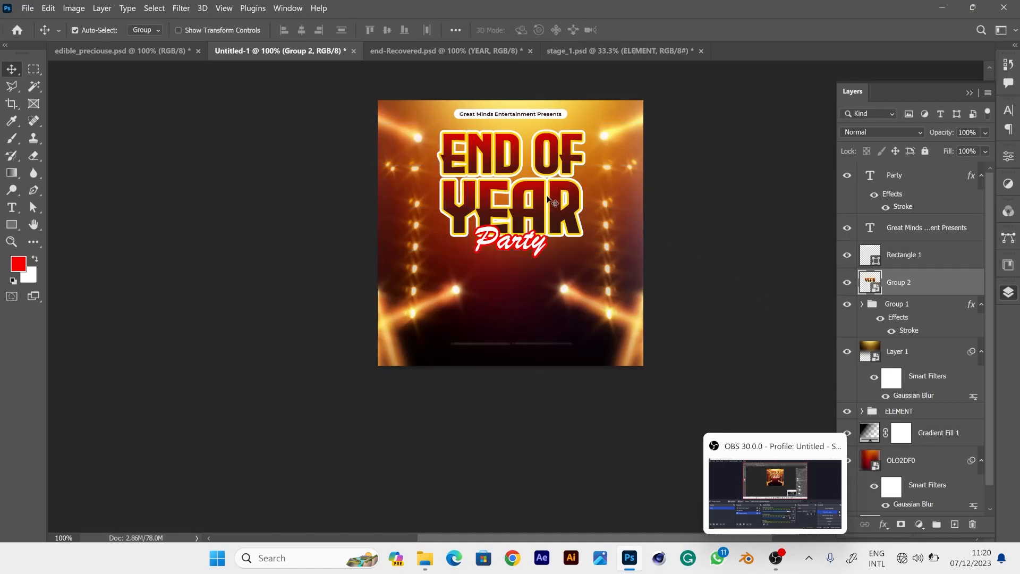
Distort YEAR by pulling both lower corners outward and down, and move it up against END OF.
key(ctrl+t)
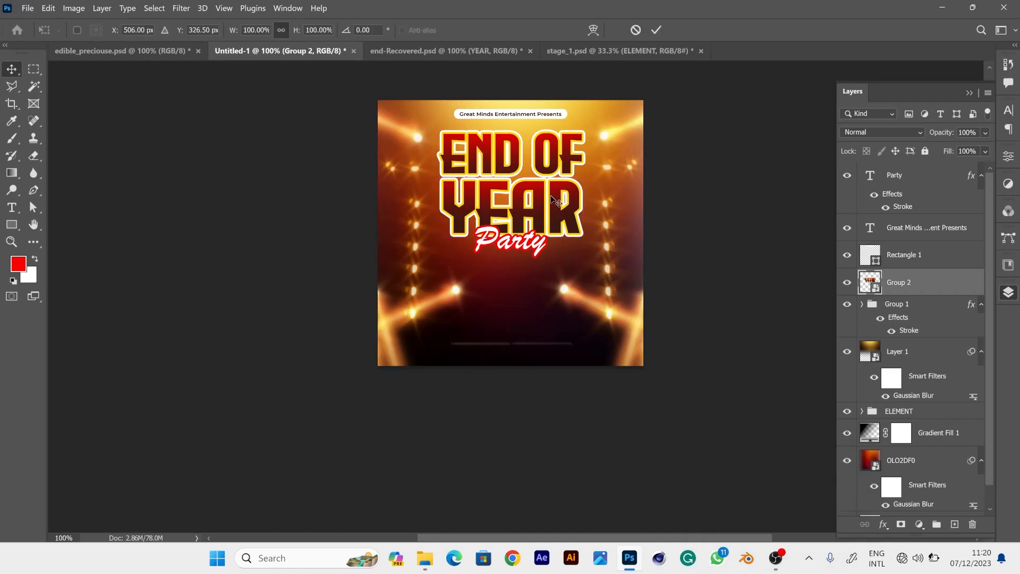
drag(372, 249, 358, 277)
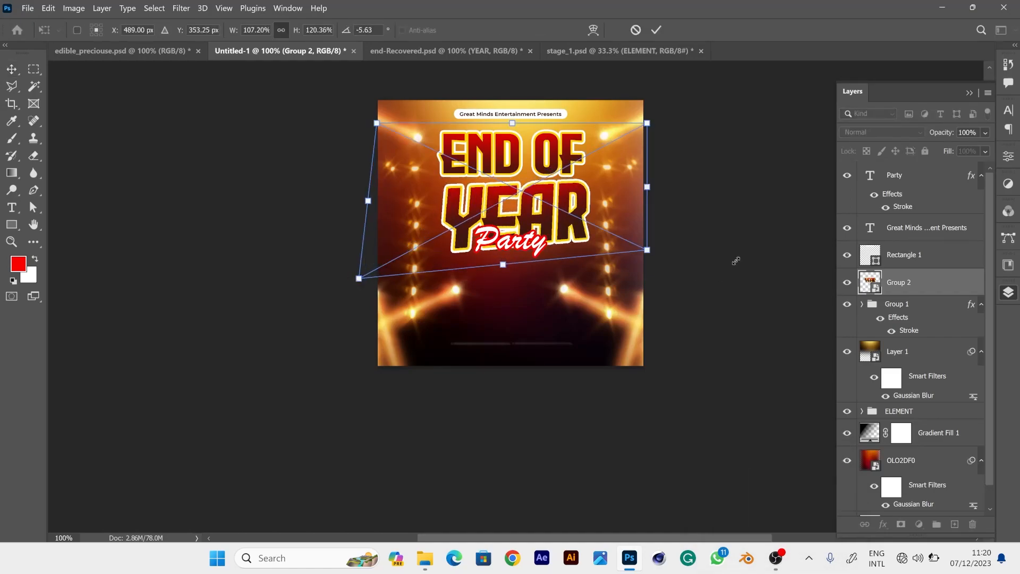
drag(648, 250, 666, 277)
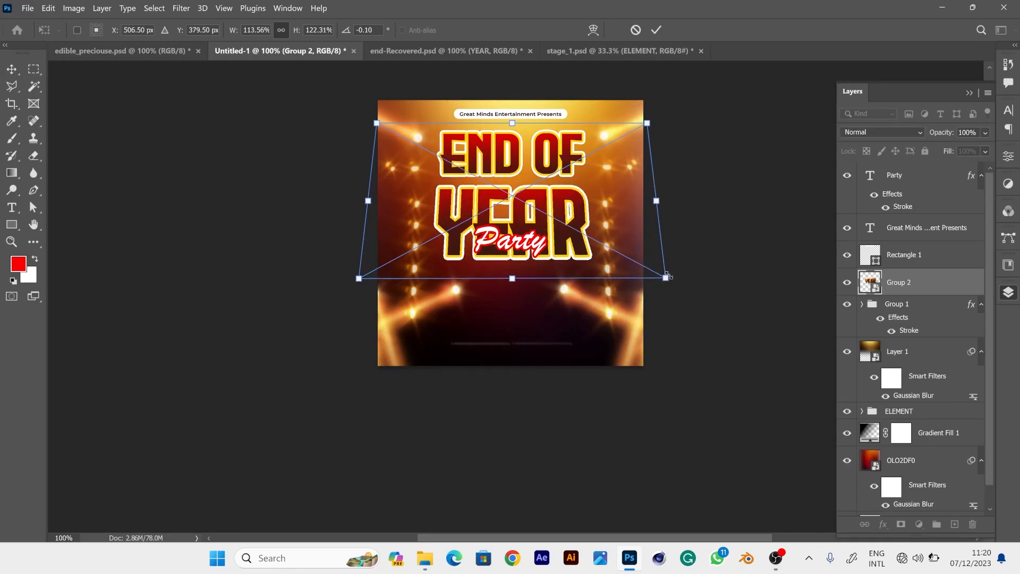
key(Return)
drag(513, 204, 514, 192)
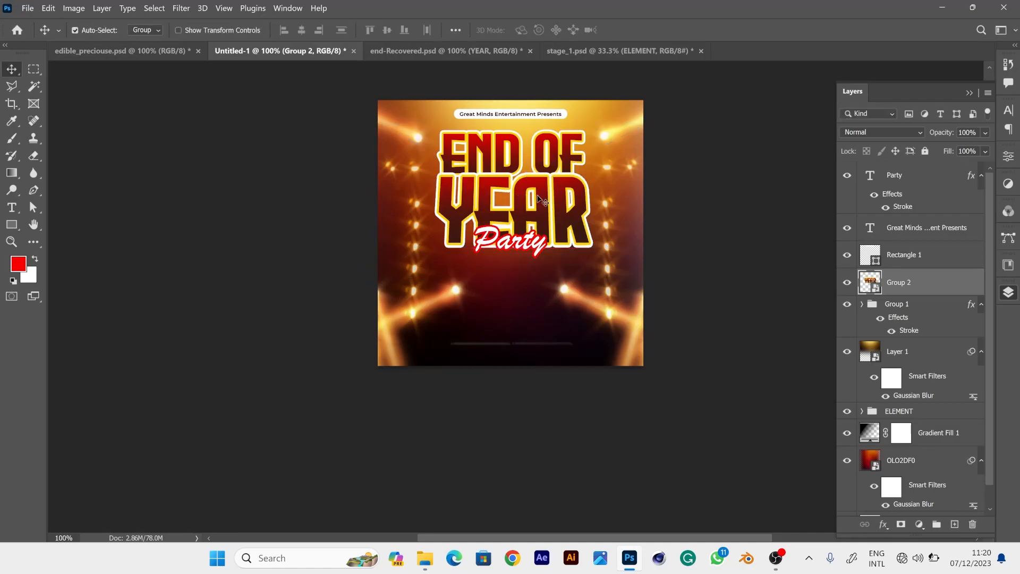
Shrink YEAR to about 103% width and 95% height, and centre it beneath END OF.
key(ctrl+t)
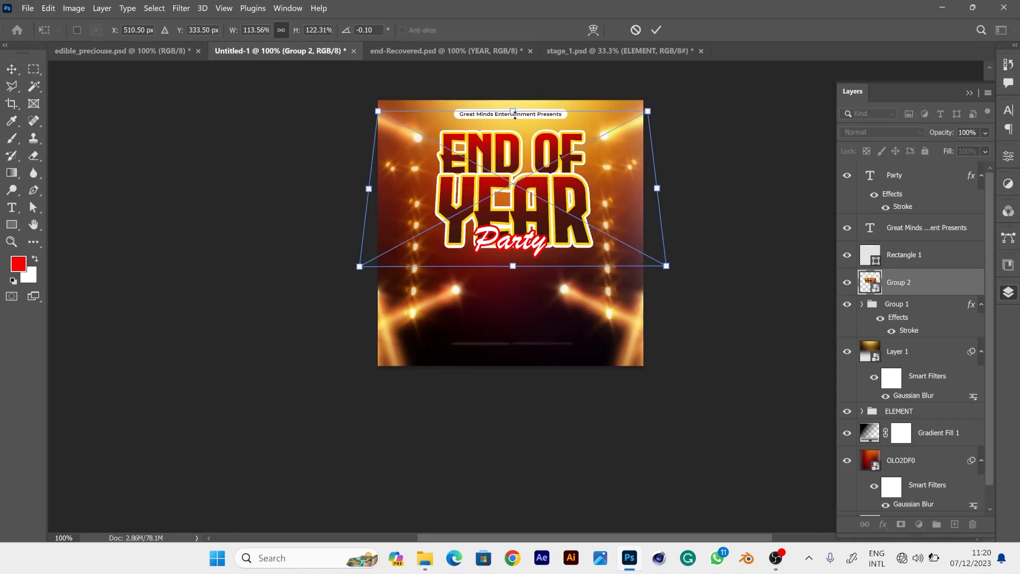
drag(515, 126, 515, 148)
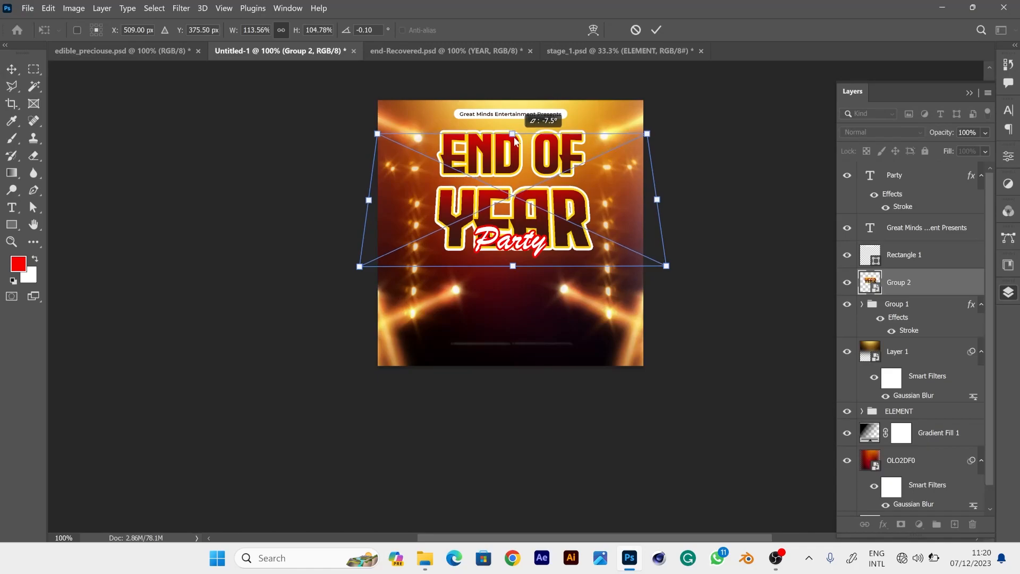
drag(668, 267, 640, 254)
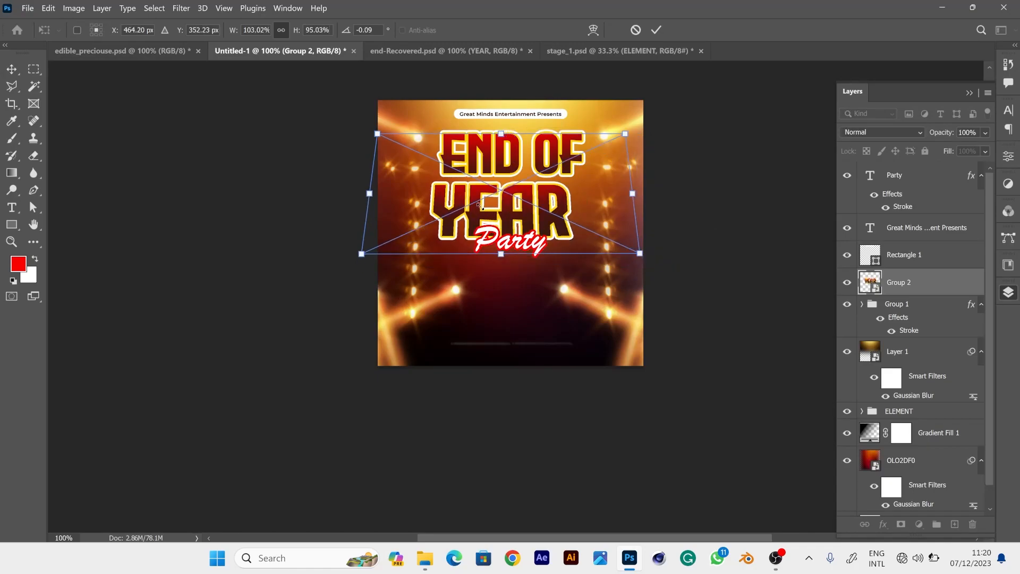
drag(490, 209, 490, 211)
key(Return)
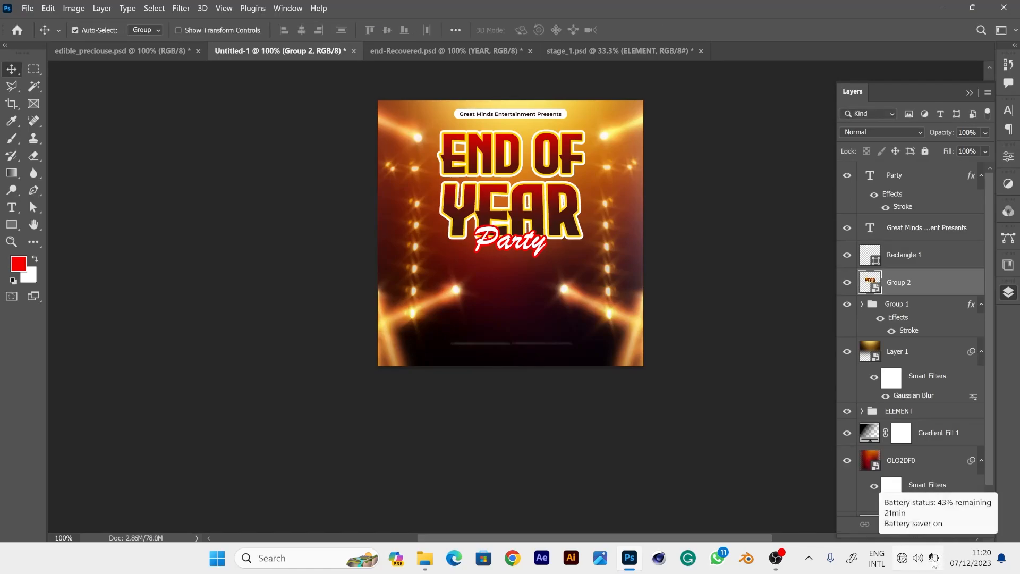
Save the document as Untitled-1 in Photoshop format in the Desktop's for tutorial folder, with Maximize Compatibility on.
key(ctrl+s)
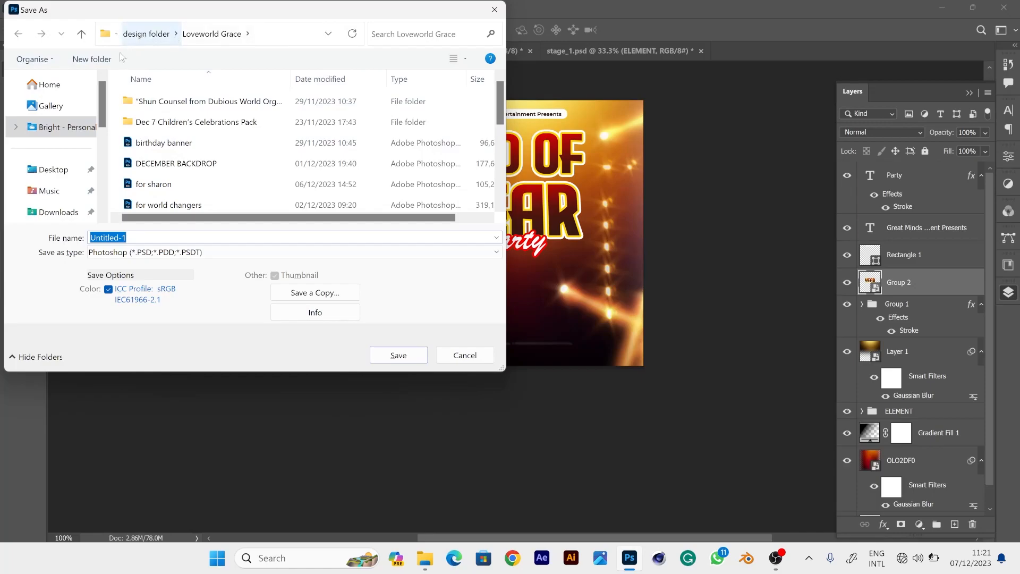
click(56, 171)
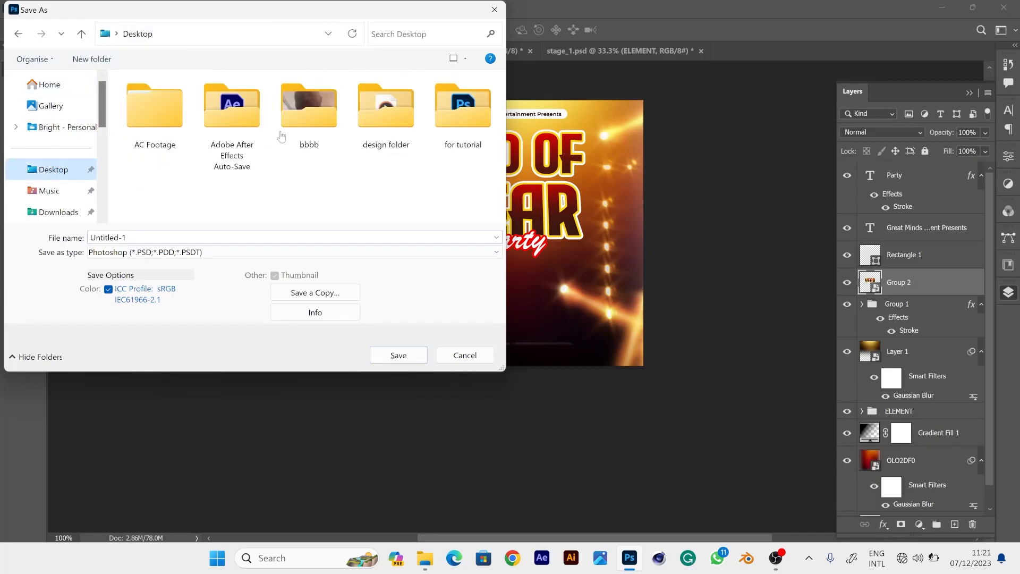
click(474, 145)
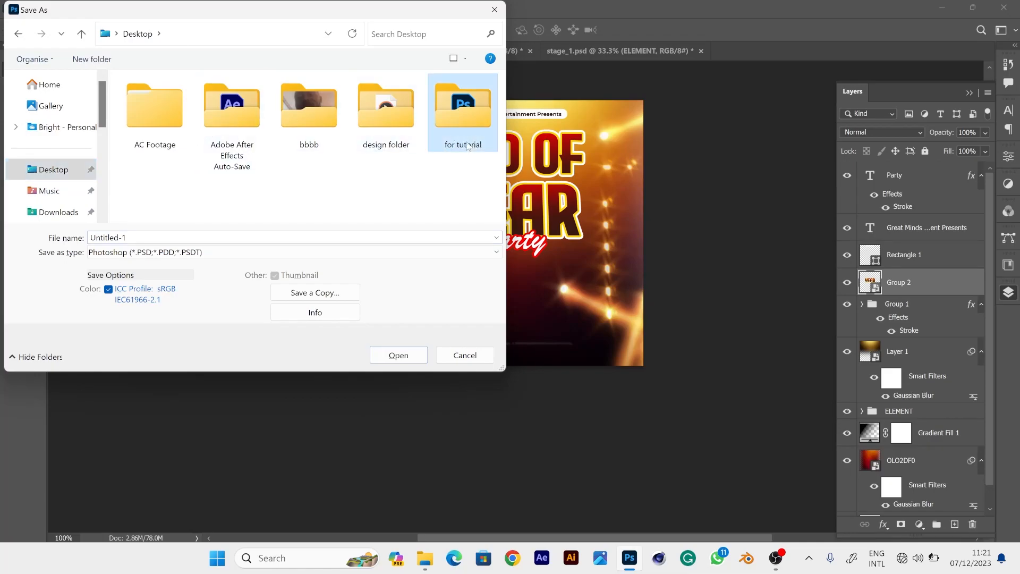
click(418, 359)
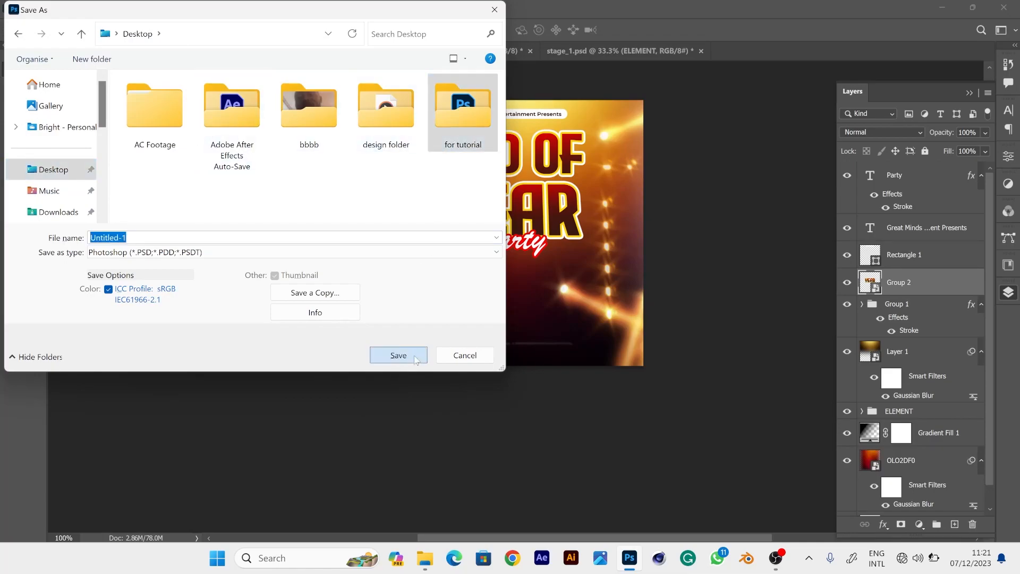
click(398, 355)
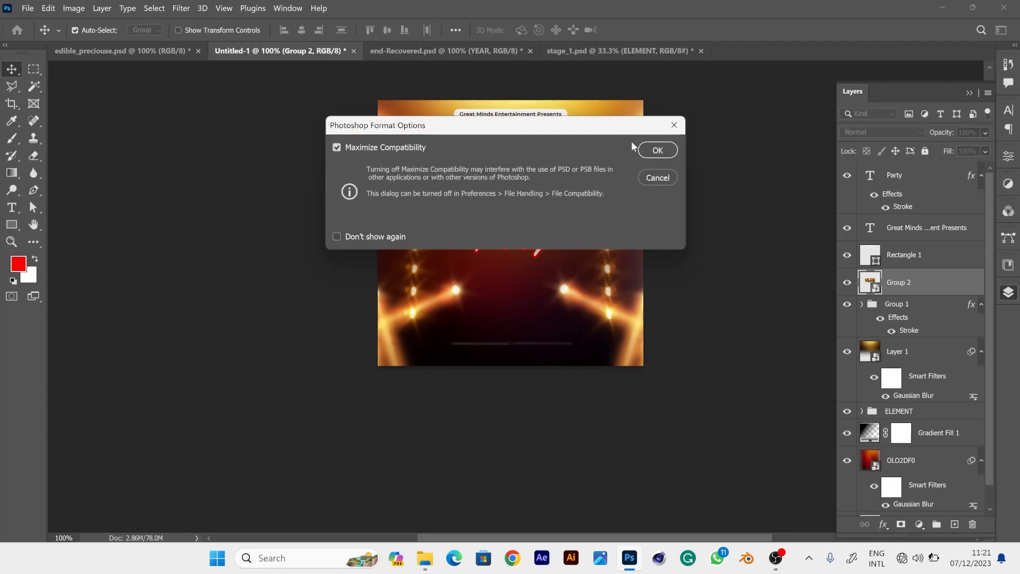
click(657, 150)
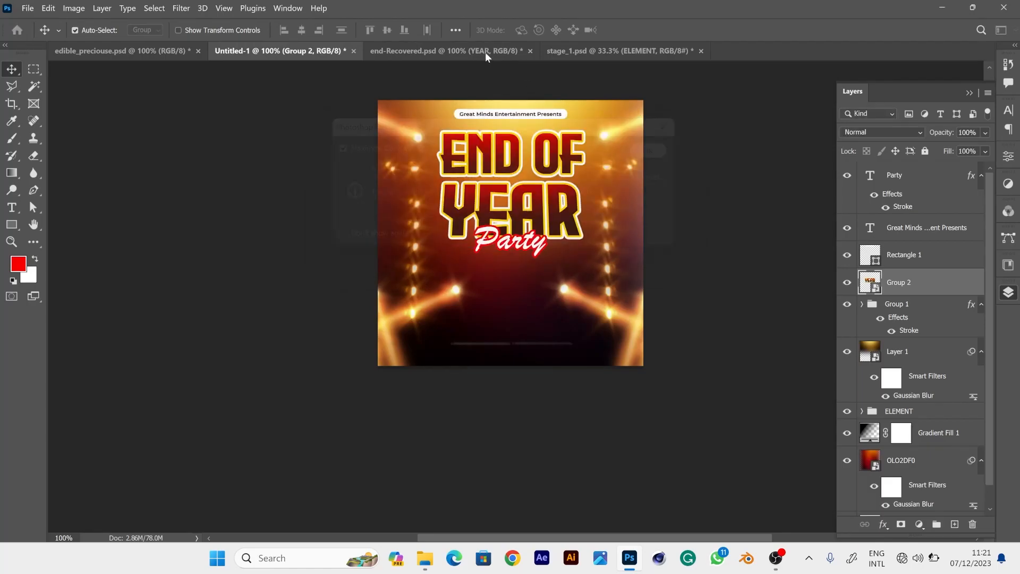
Compare the reference flyer with the working document and look through the for tutorial folder's source files.
click(466, 50)
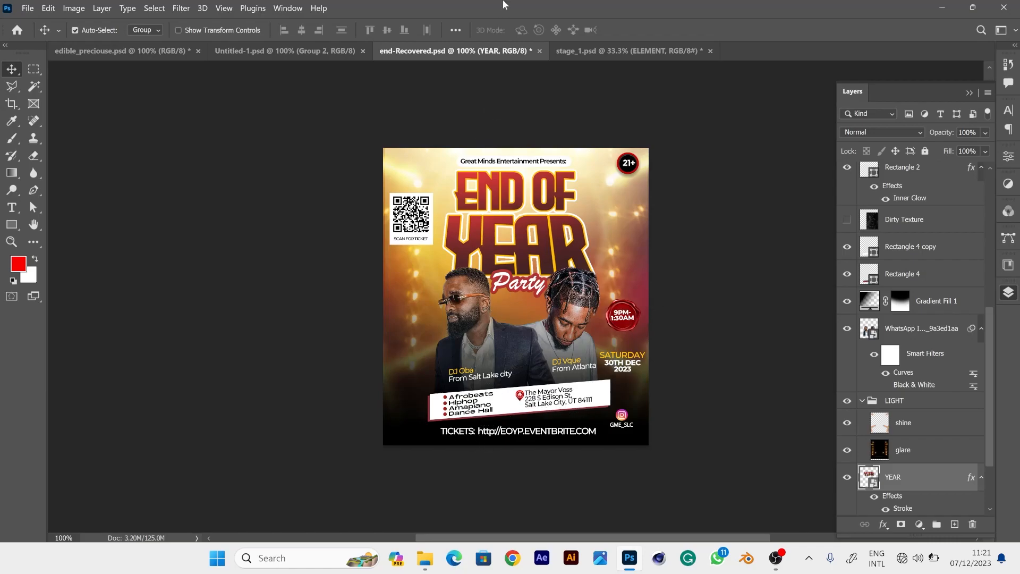
mouse_move(438, 560)
click(312, 493)
click(832, 274)
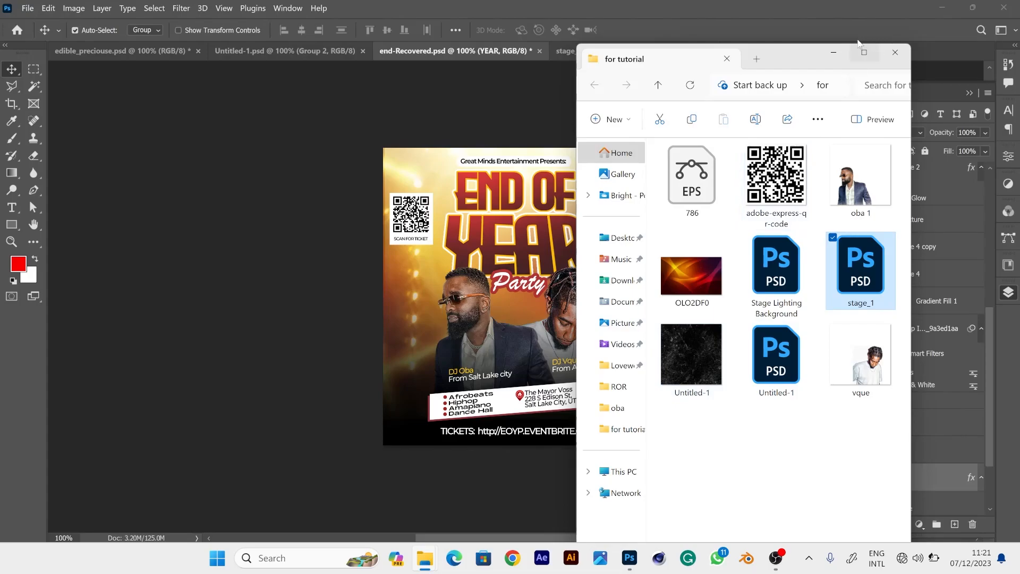
click(833, 62)
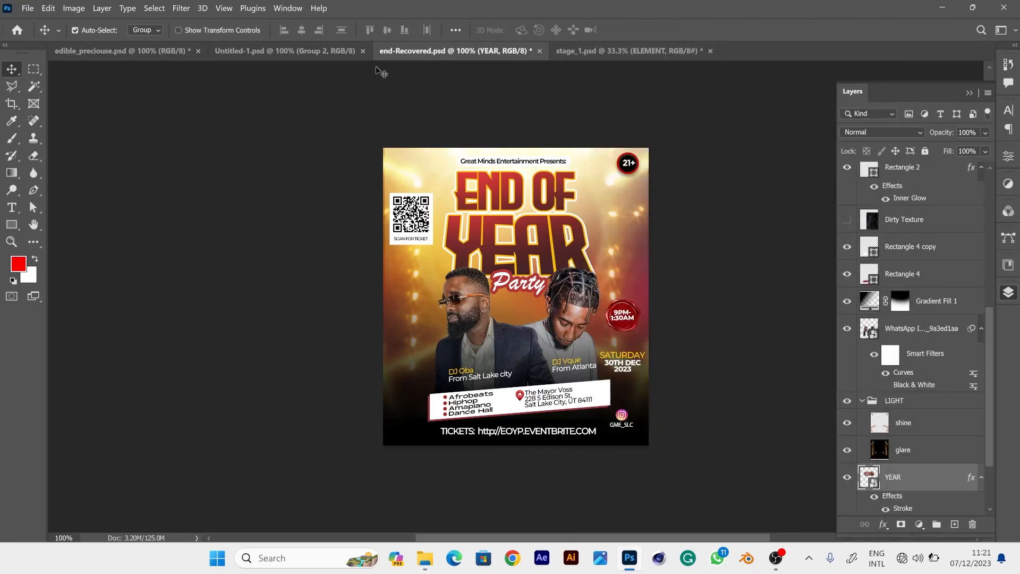
click(241, 52)
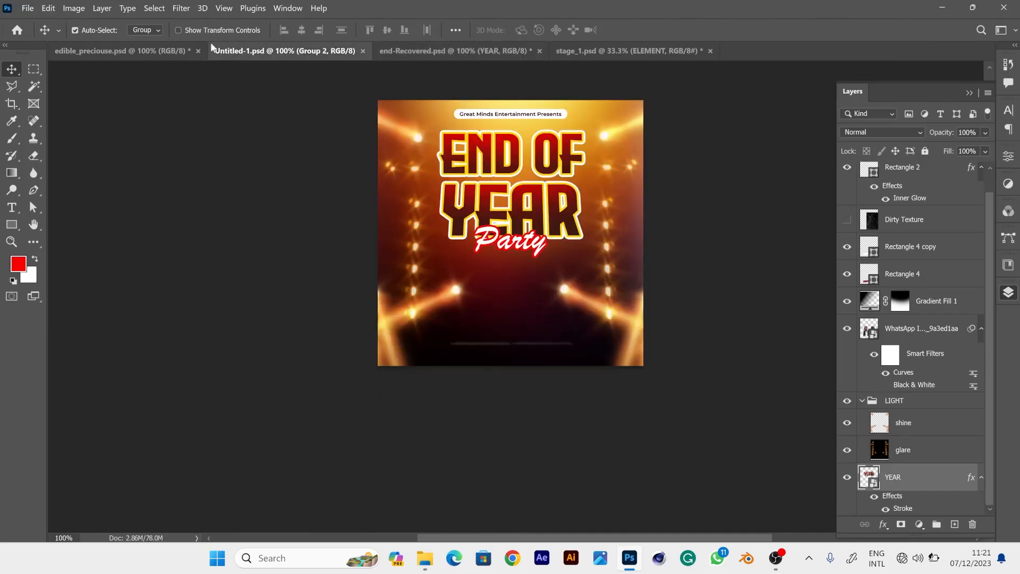
click(434, 49)
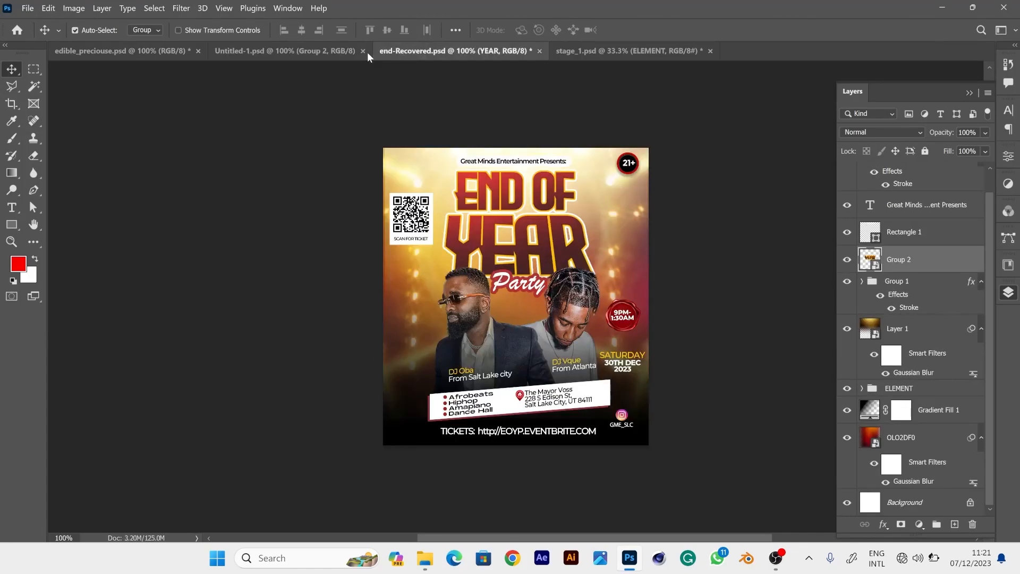